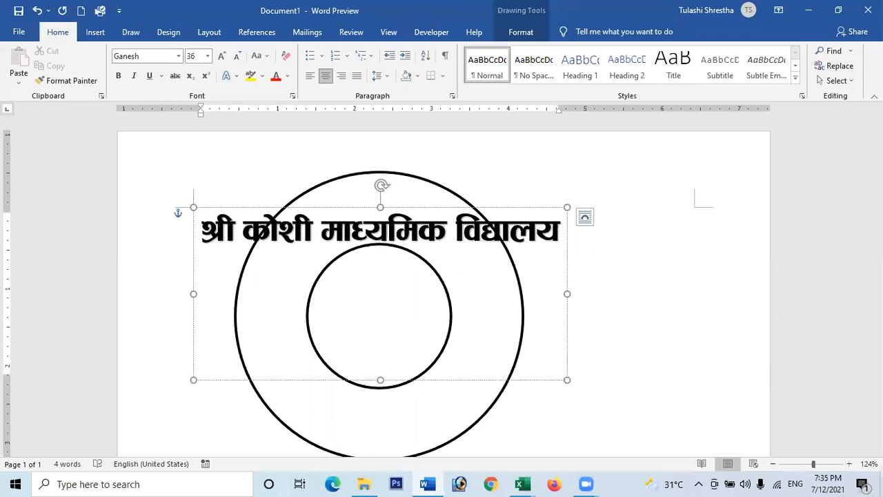
# Enter the school's address, giving municipality, ward number and district, as the lower line in the text box beneath the school name
pyautogui.write('बरा')
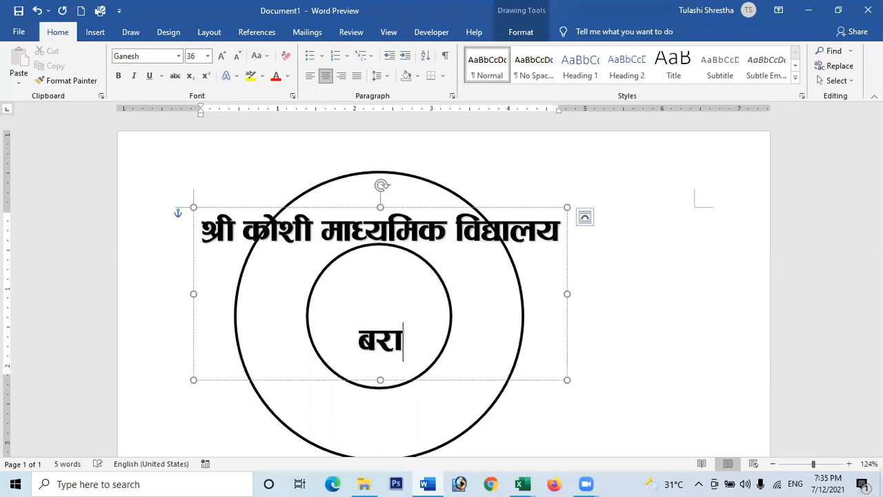
pyautogui.write('हक्ष')
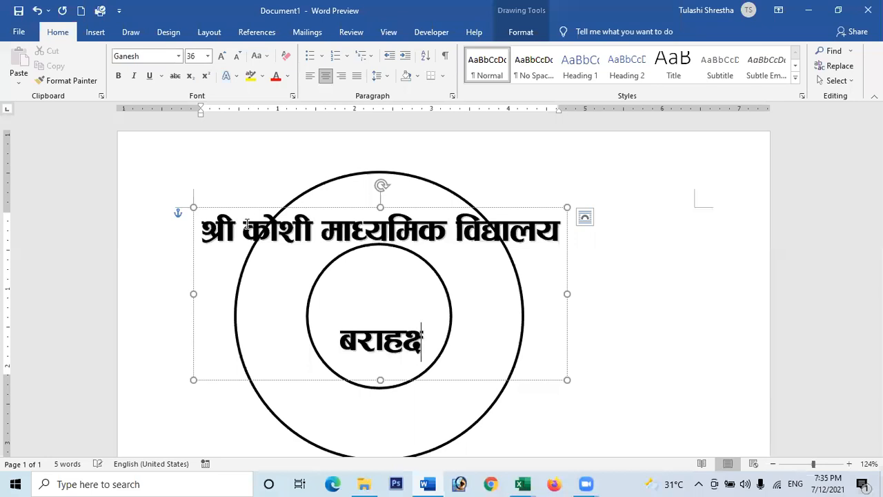
pyautogui.write('ेत्र')
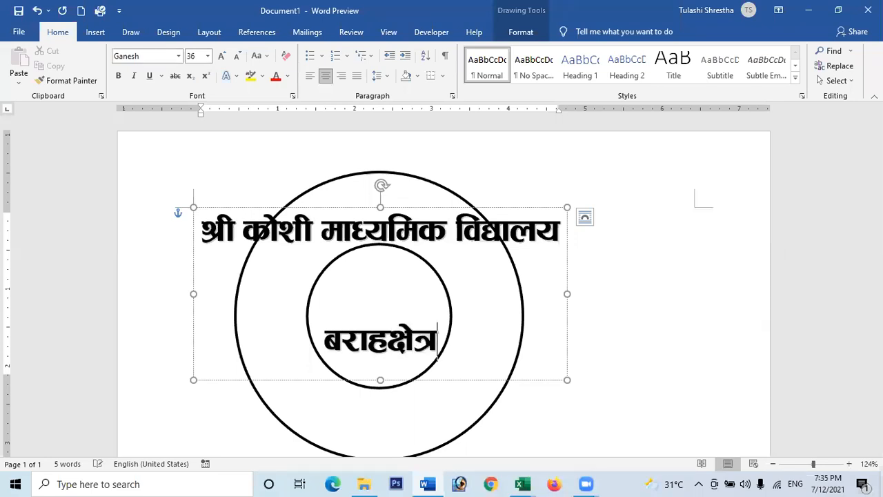
pyautogui.write('-')
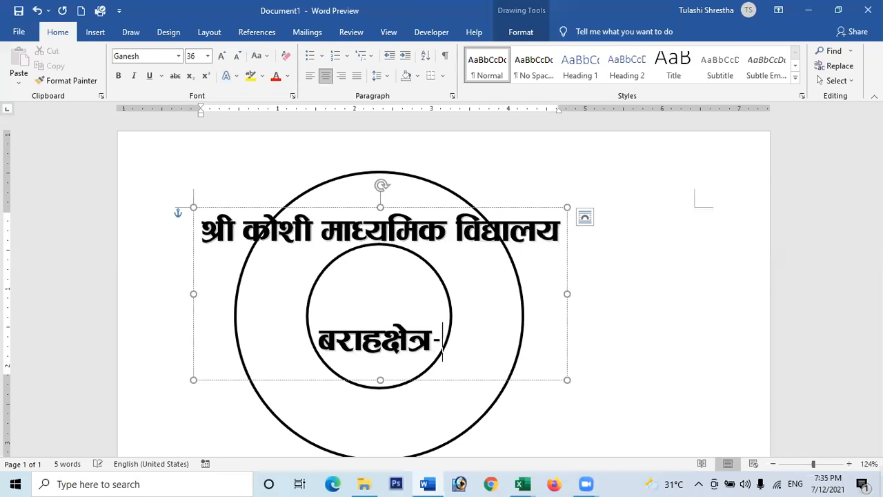
pyautogui.write('८')
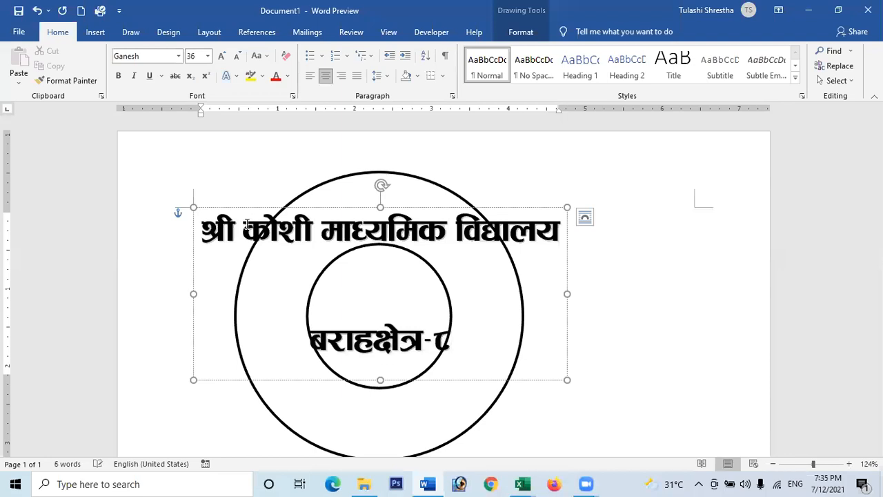
pyautogui.write(', सु')
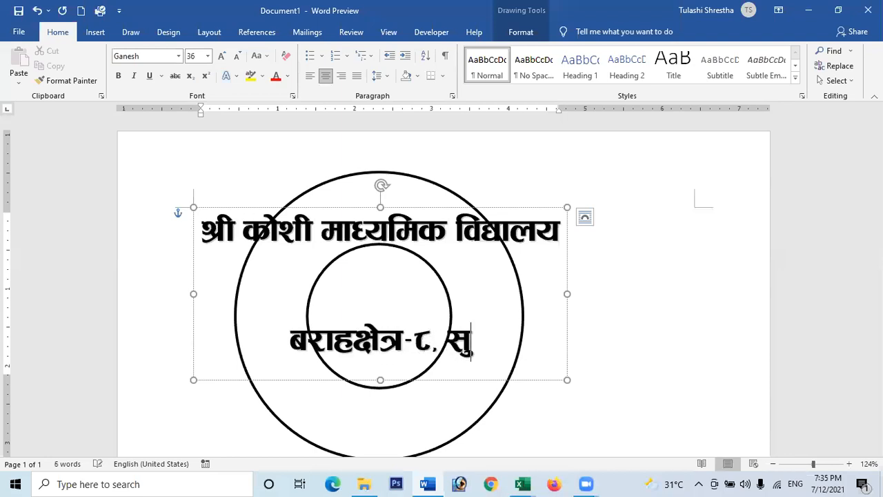
pyautogui.write('नसरी')
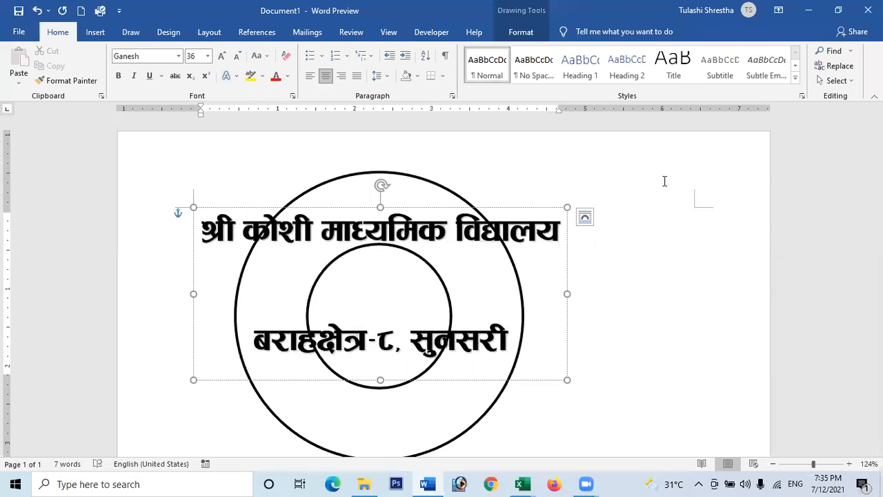
pyautogui.click(642, 249)
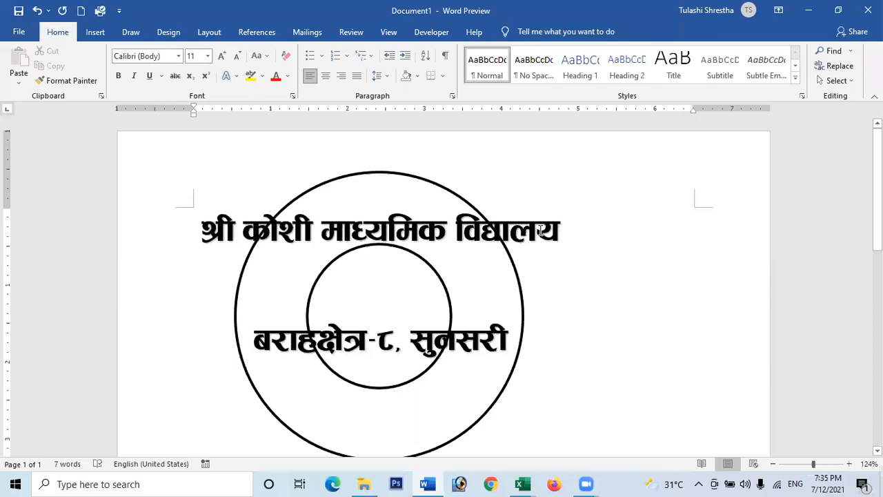
# Apply the Button text transform from the Follow Path group to the text box with the school name and address
pyautogui.click(543, 229)
pyautogui.click(516, 207)
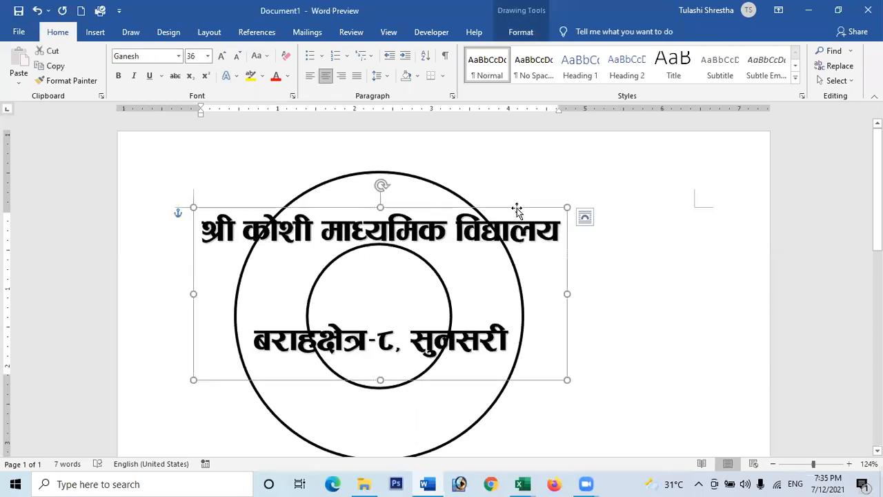
pyautogui.click(522, 34)
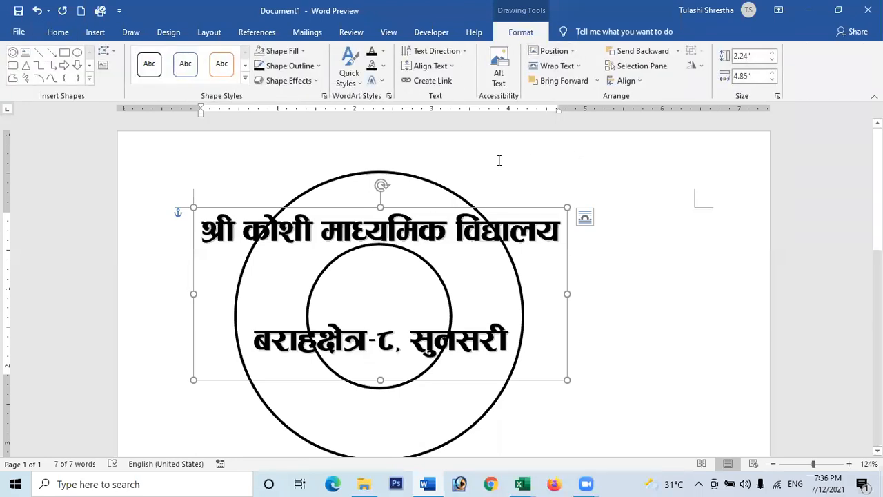
pyautogui.click(381, 82)
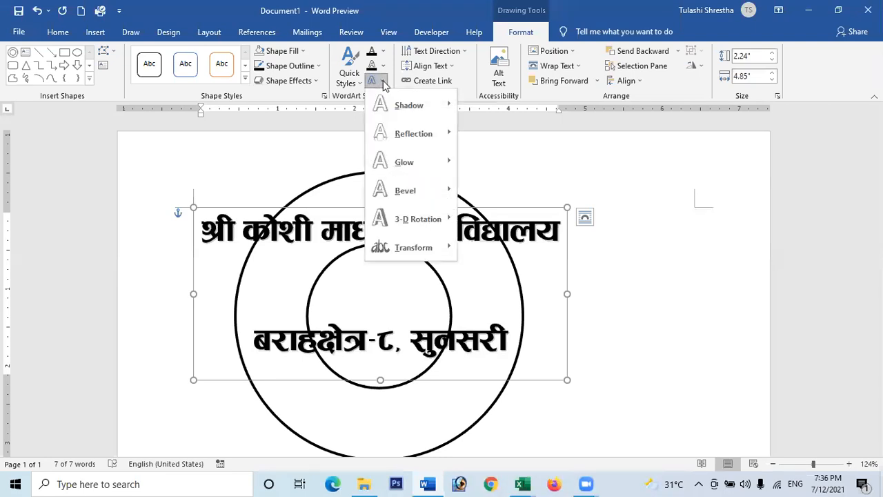
pyautogui.moveTo(417, 253)
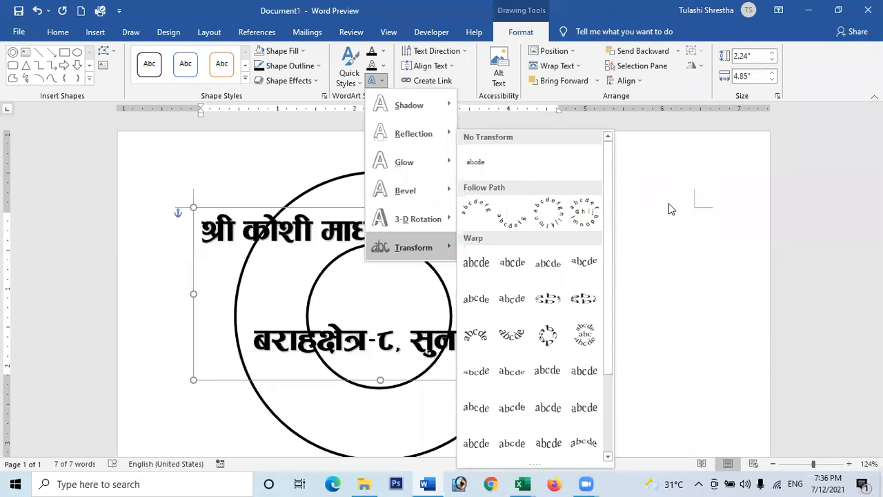
pyautogui.click(719, 164)
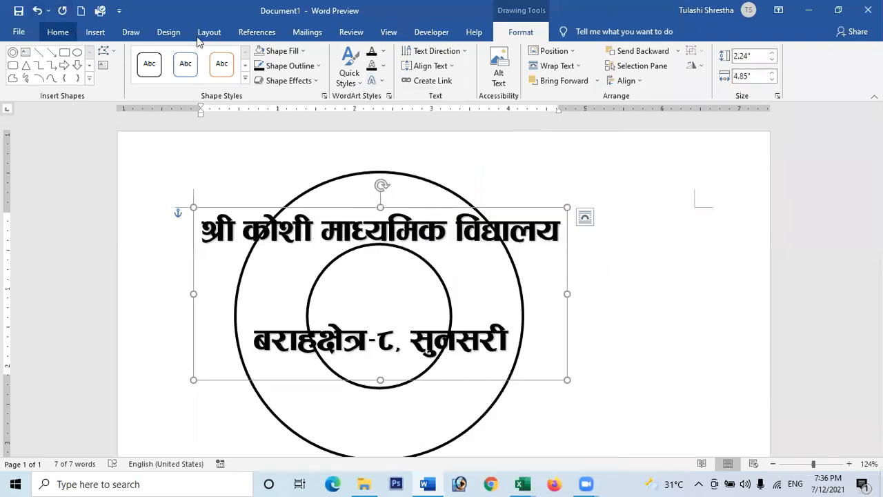
pyautogui.click(58, 32)
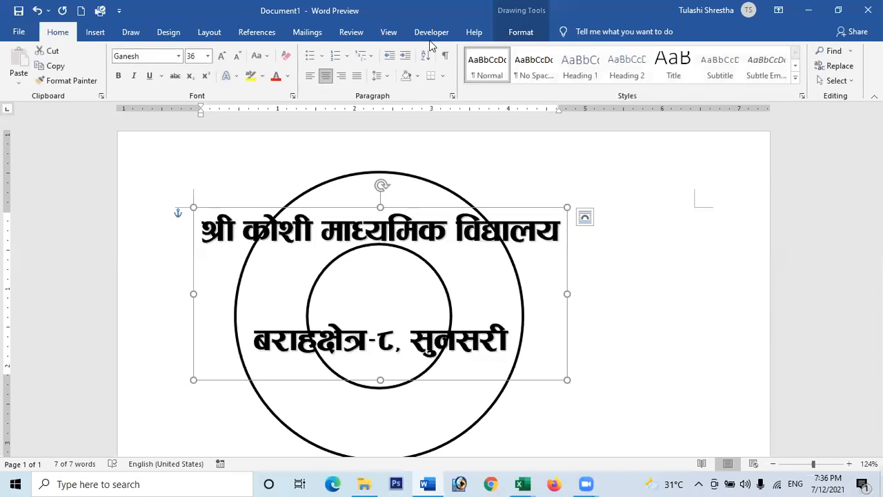
pyautogui.click(521, 33)
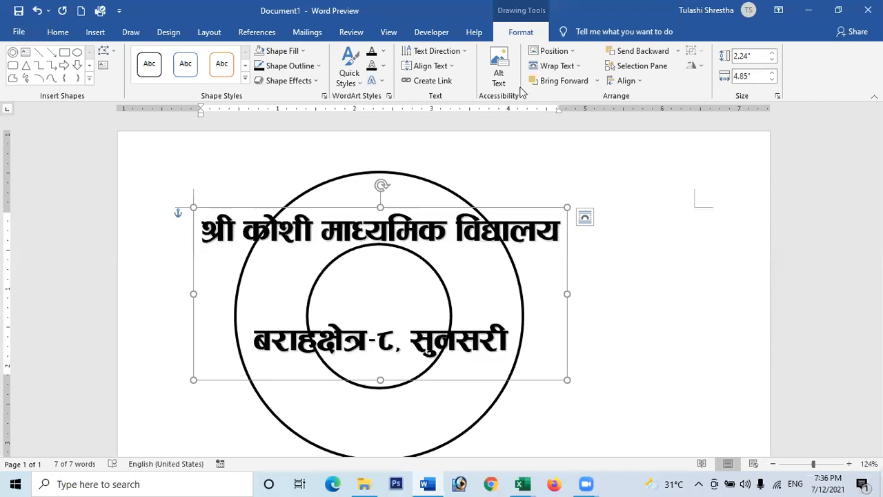
pyautogui.click(383, 83)
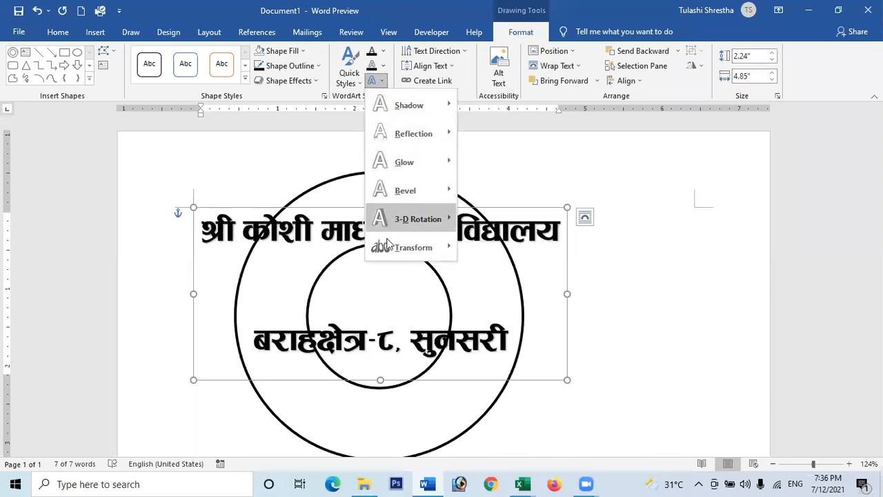
pyautogui.moveTo(400, 252)
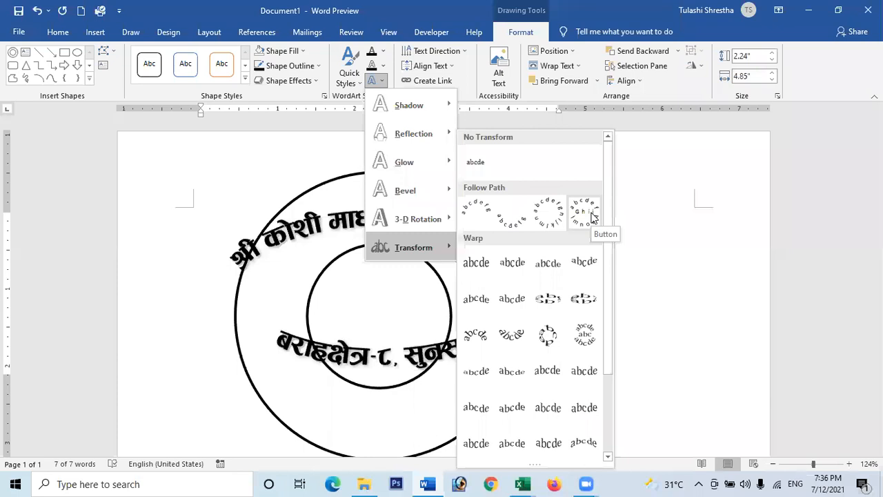
pyautogui.click(592, 217)
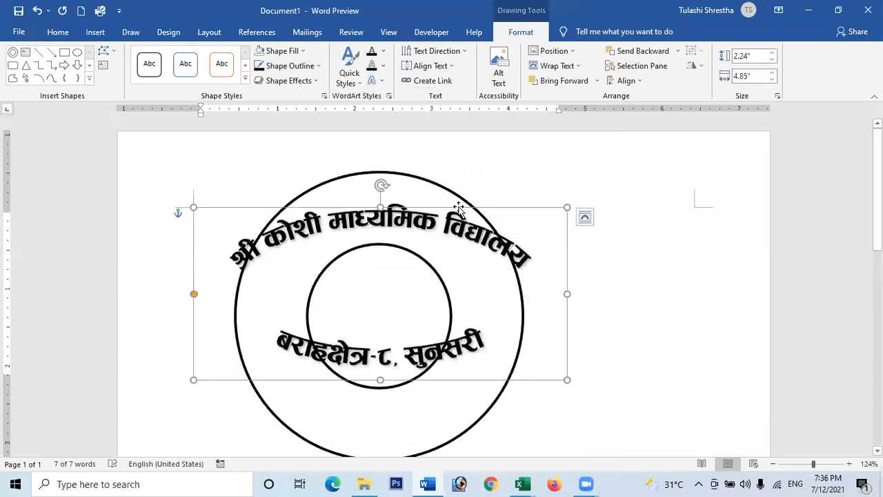
# Resize the curved text box to about 3.44" high and 3.63" wide
pyautogui.scroll(-2, 483, 239)
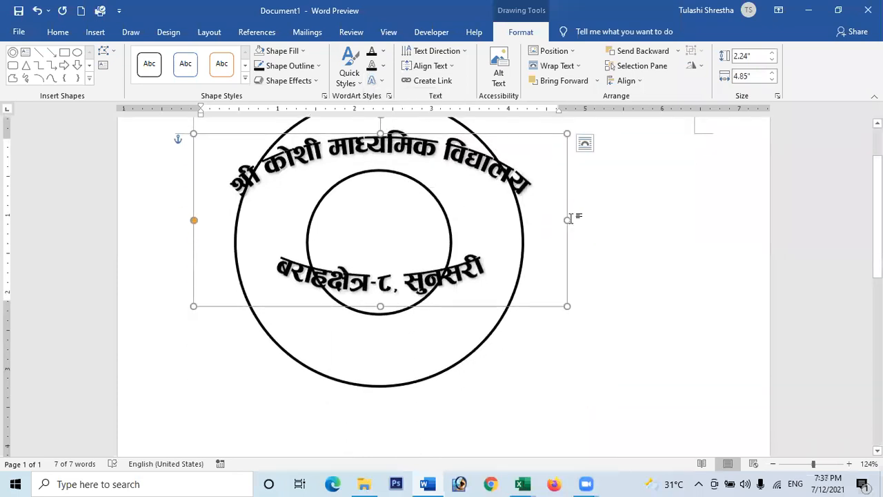
pyautogui.moveTo(563, 305); pyautogui.dragTo(573, 373)
pyautogui.scroll(1, 510, 304)
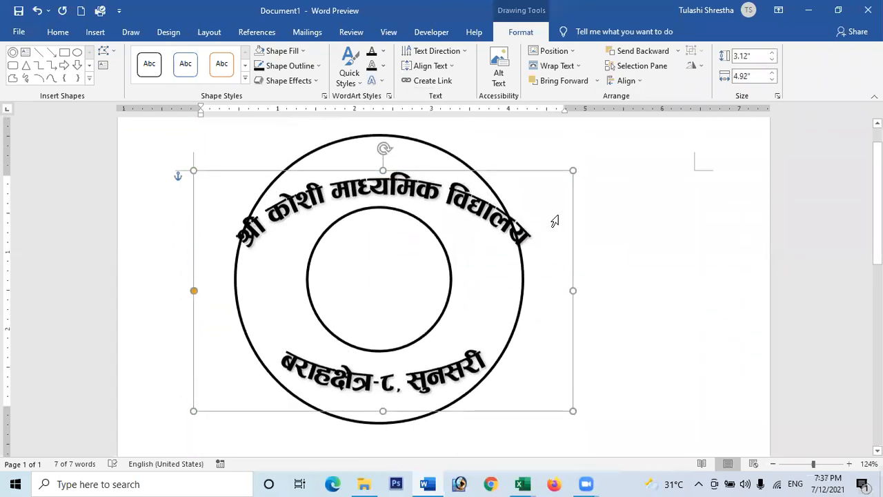
pyautogui.moveTo(572, 171); pyautogui.dragTo(474, 145)
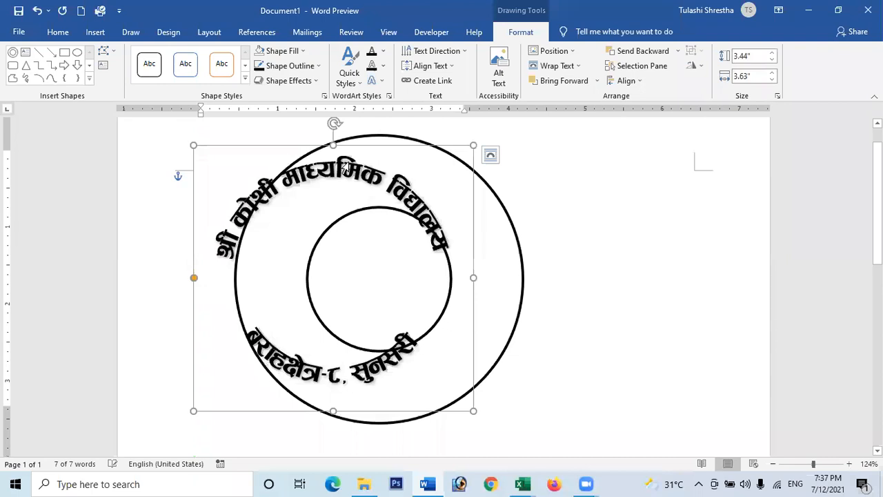
# Move the curved text box sideways so that its text sits between the two concentric circles
pyautogui.click(555, 213)
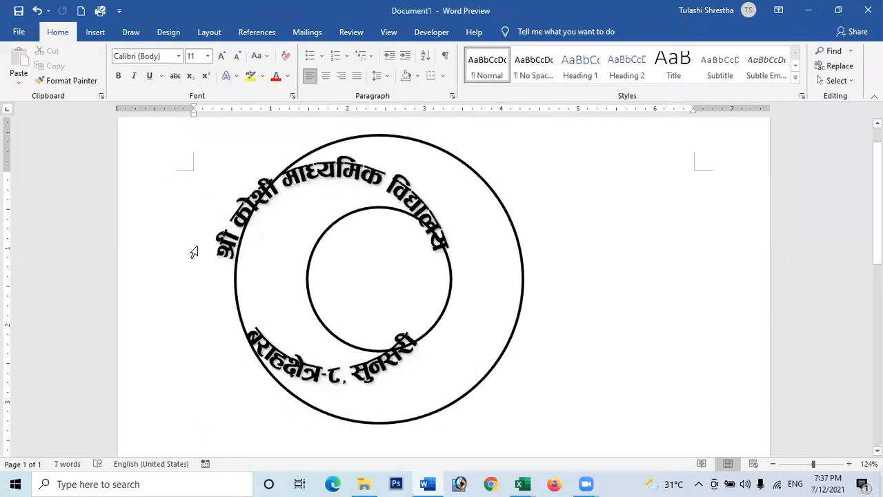
pyautogui.click(222, 252)
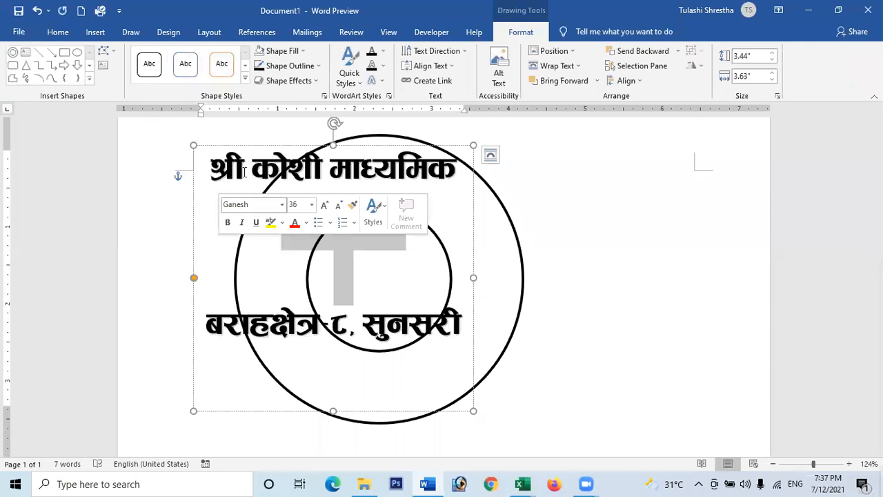
pyautogui.moveTo(246, 146); pyautogui.dragTo(302, 145)
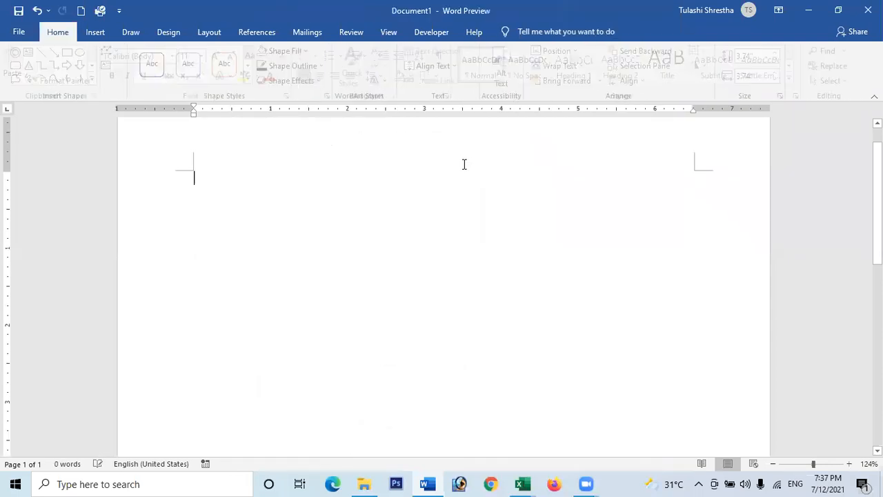
# Draw a Circle: Hollow shape about 3.62" in diameter and place it near the top of the blank page
pyautogui.click(100, 36)
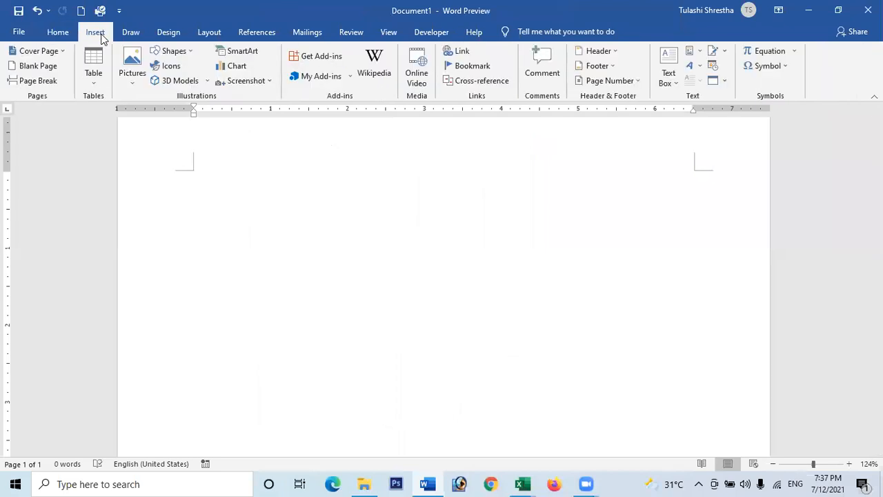
pyautogui.click(174, 54)
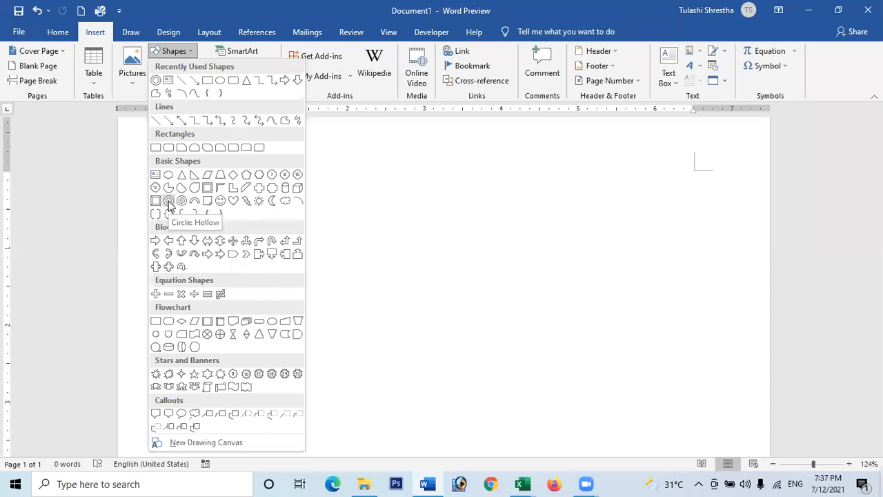
pyautogui.click(169, 202)
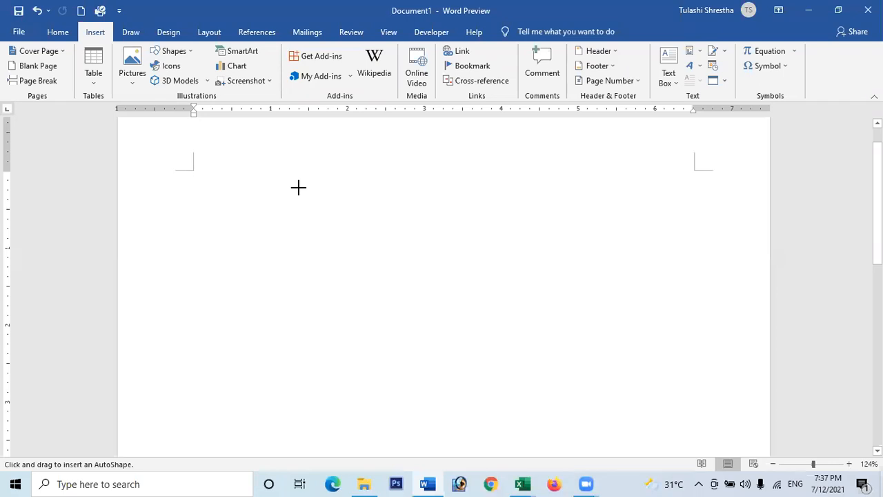
pyautogui.moveTo(287, 178)
pyautogui.mouseDown()
pyautogui.moveTo(414, 264)
pyautogui.moveTo(569, 322)
pyautogui.mouseUp()
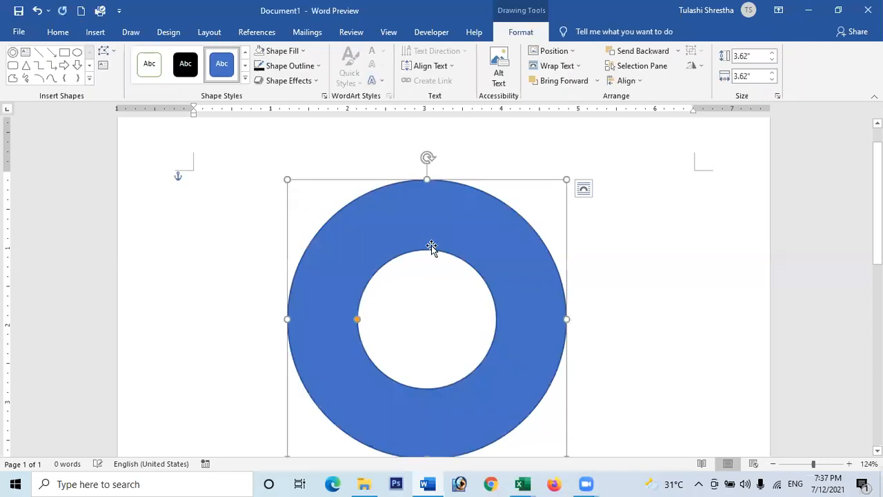
pyautogui.moveTo(407, 202); pyautogui.dragTo(366, 167)
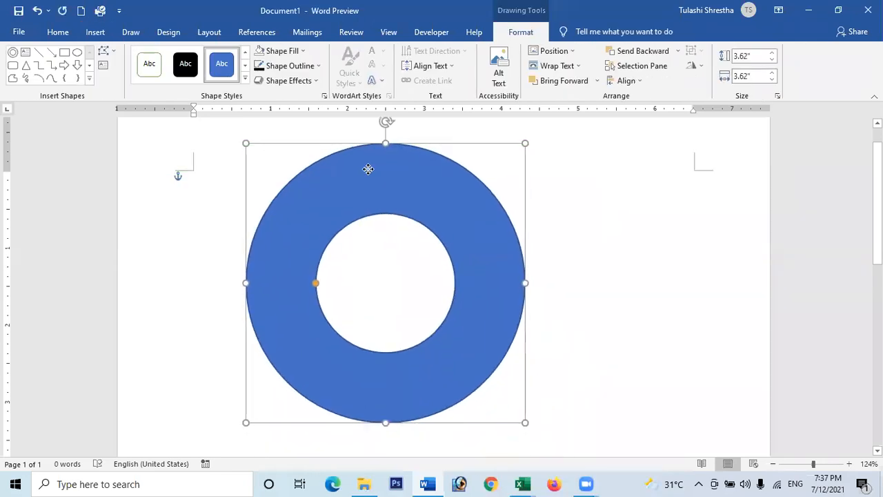
pyautogui.moveTo(366, 199); pyautogui.dragTo(392, 206)
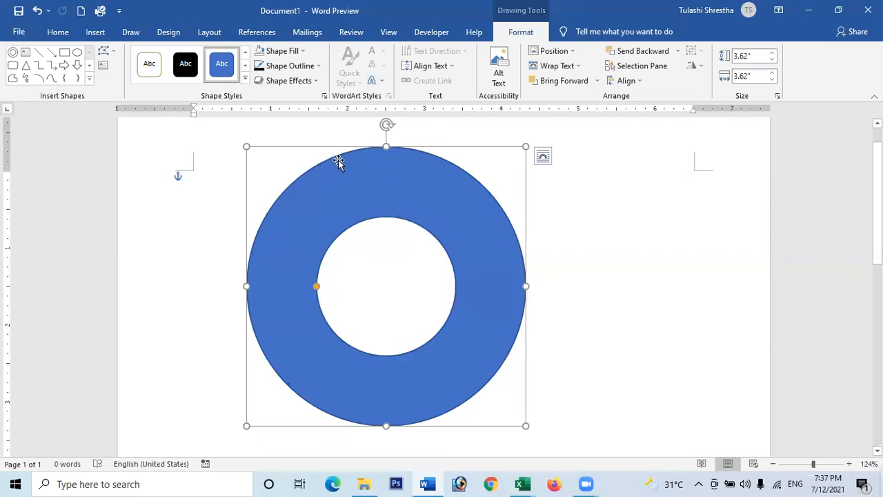
# Remove the hollow circle's fill and set its outline color to black
pyautogui.click(303, 54)
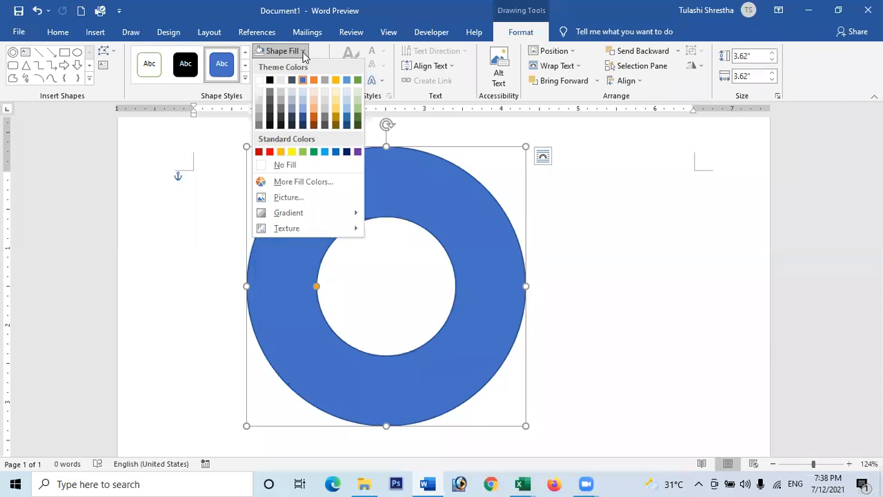
pyautogui.click(289, 166)
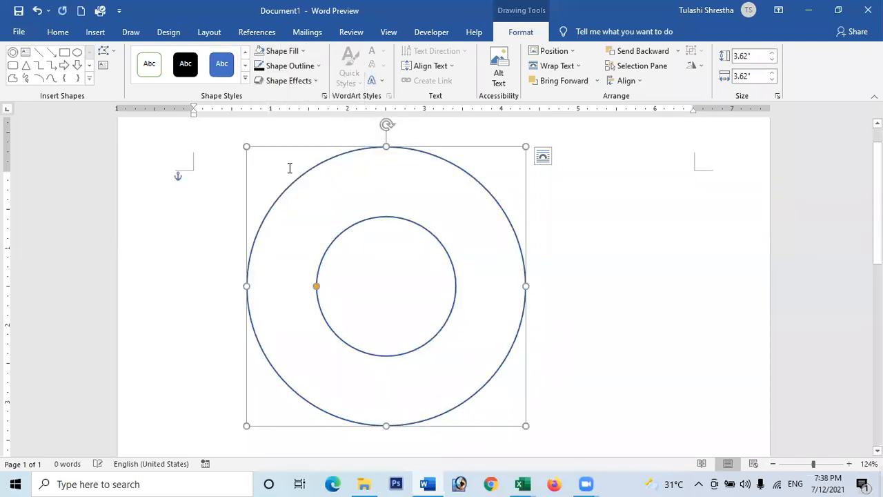
pyautogui.click(298, 66)
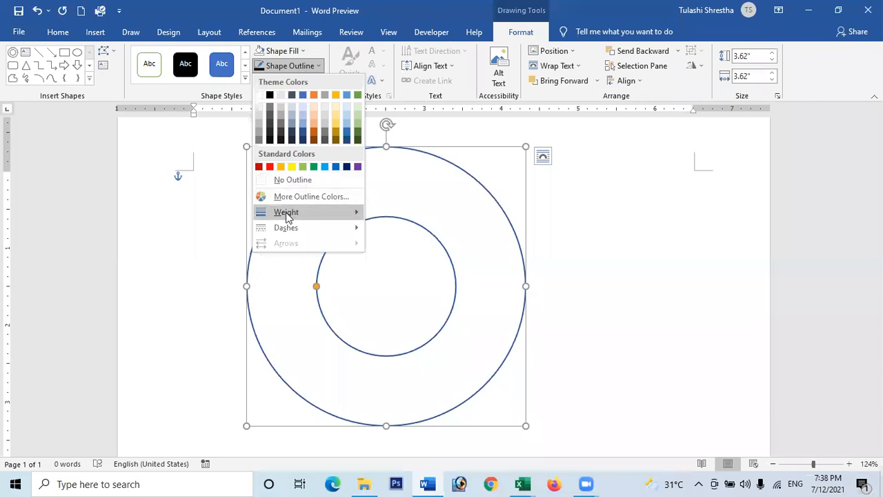
pyautogui.click(270, 95)
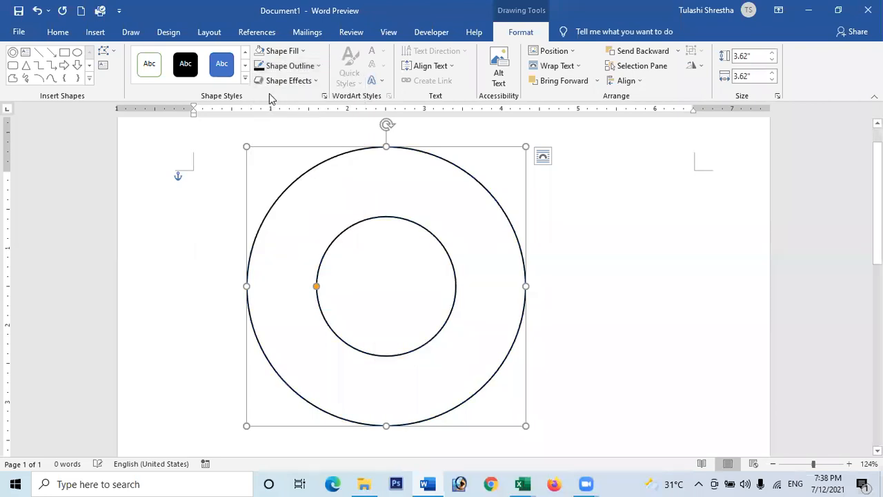
# Set the hollow circle's outline weight to 2¼ pt and move the circle slightly up and closer to the left margin
pyautogui.click(302, 66)
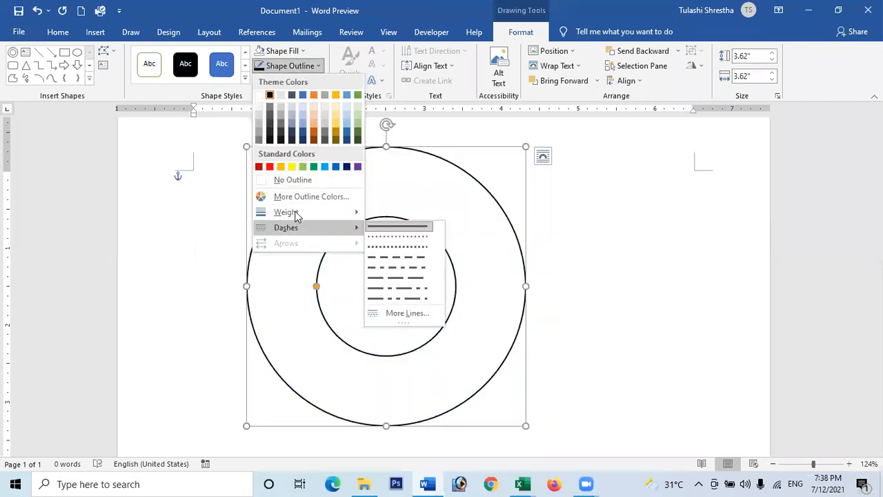
pyautogui.moveTo(297, 213)
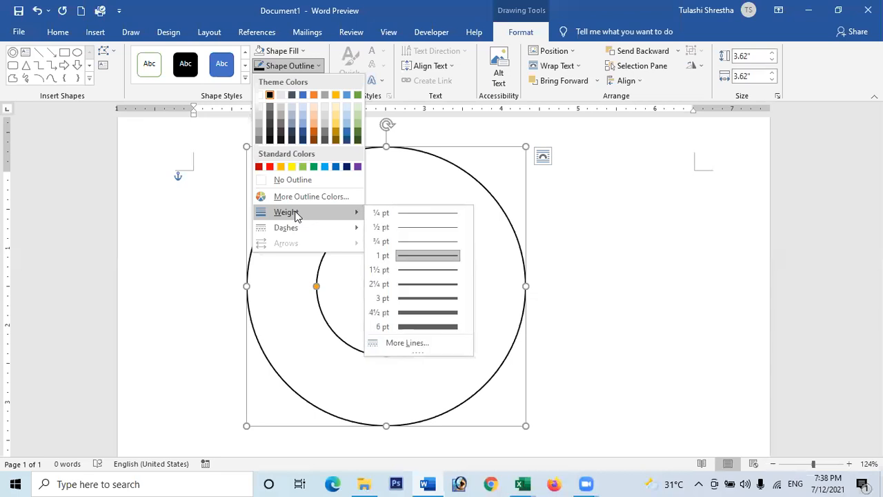
pyautogui.click(424, 289)
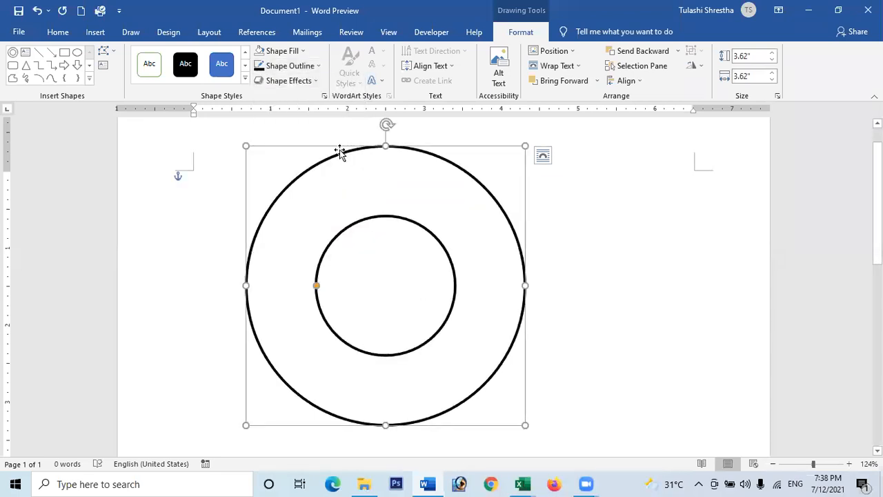
pyautogui.moveTo(339, 149); pyautogui.dragTo(320, 143)
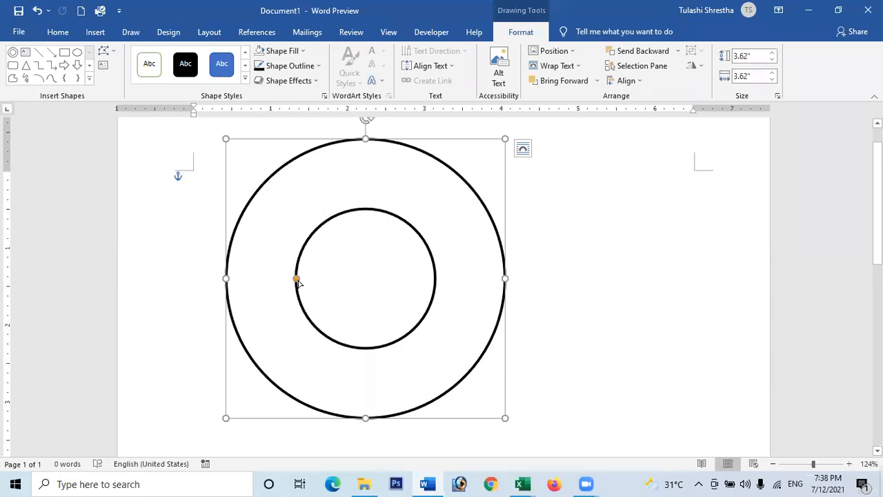
pyautogui.click(610, 230)
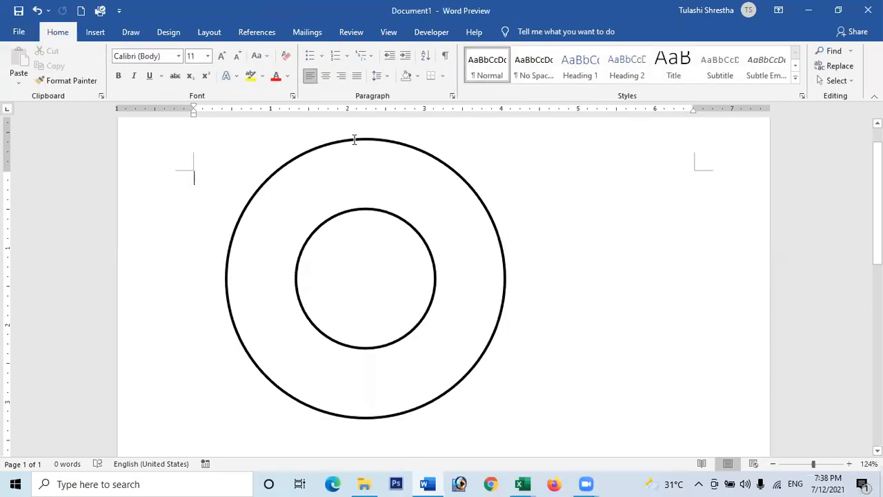
# Insert a WordArt text box in the style "Fill: Black, Text color 1; Shadow"
pyautogui.click(96, 33)
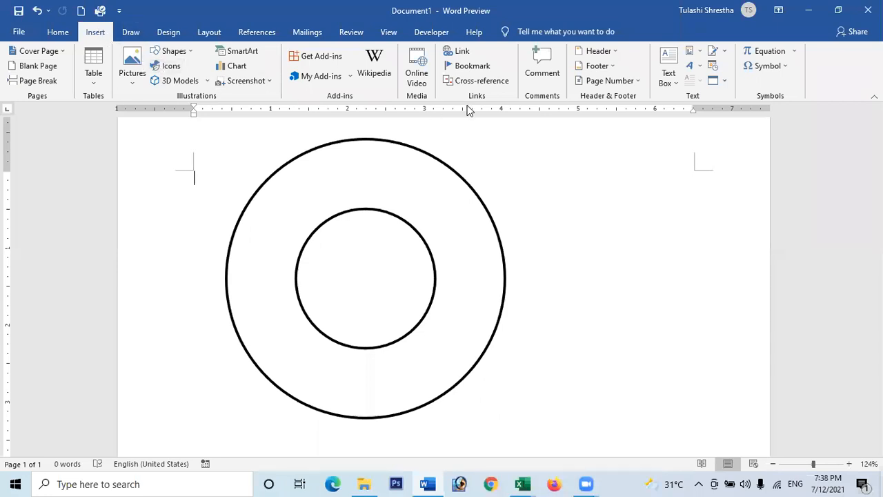
pyautogui.click(699, 67)
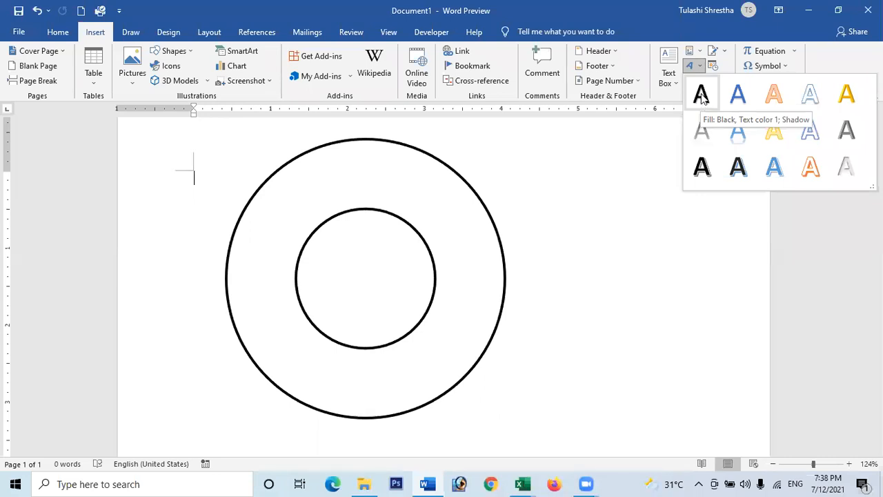
pyautogui.click(701, 95)
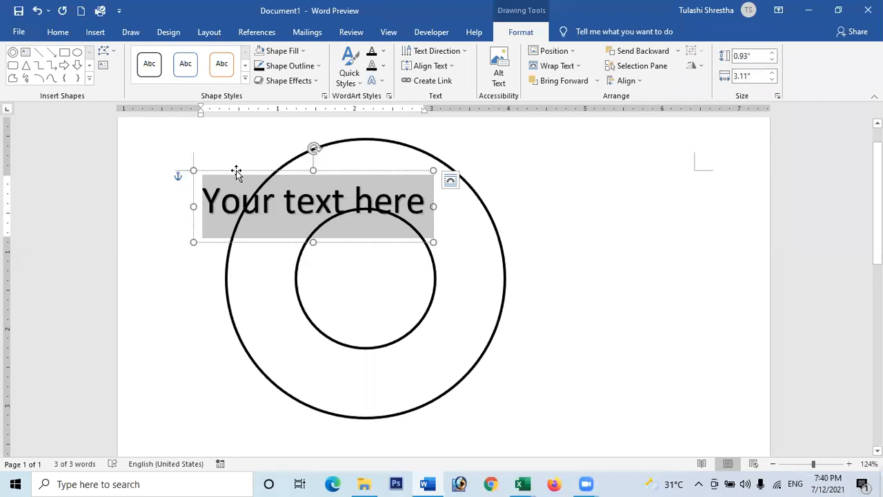
# Change the font of the whole WordArt text box to Ganesh
pyautogui.click(591, 185)
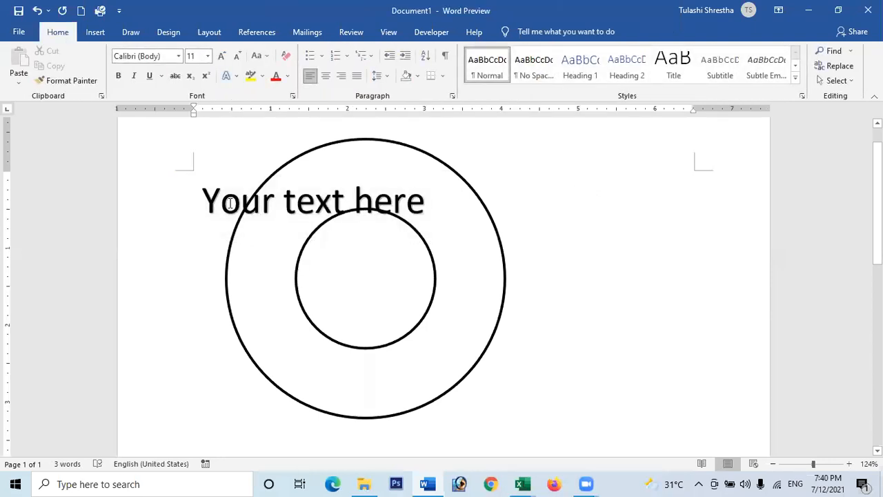
pyautogui.click(224, 182)
pyautogui.click(227, 171)
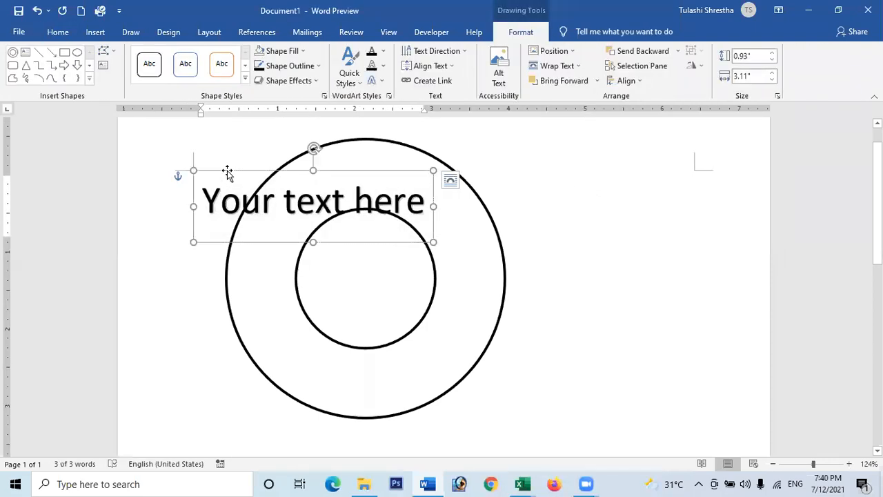
pyautogui.click(58, 33)
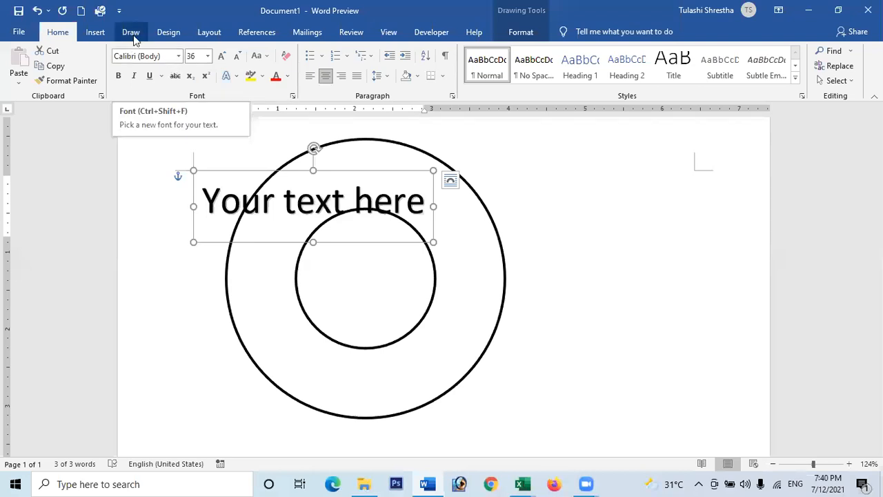
pyautogui.click(179, 57)
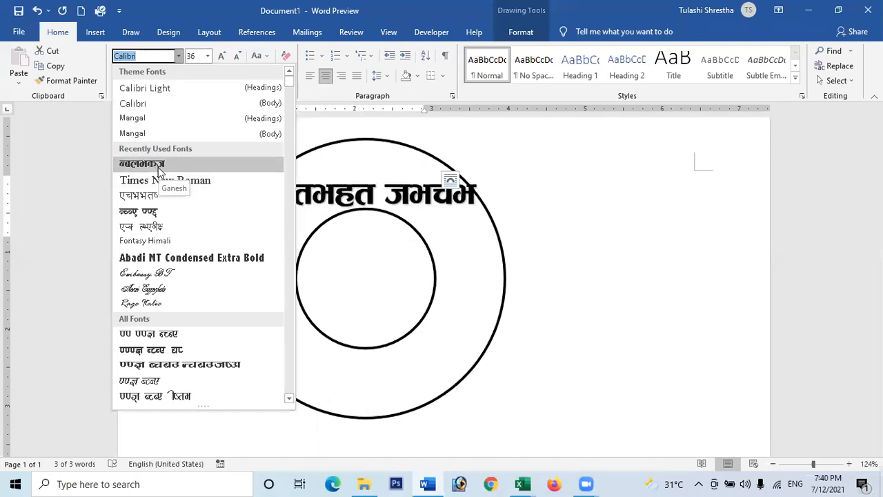
pyautogui.click(147, 59)
pyautogui.moveTo(148, 59); pyautogui.dragTo(104, 61)
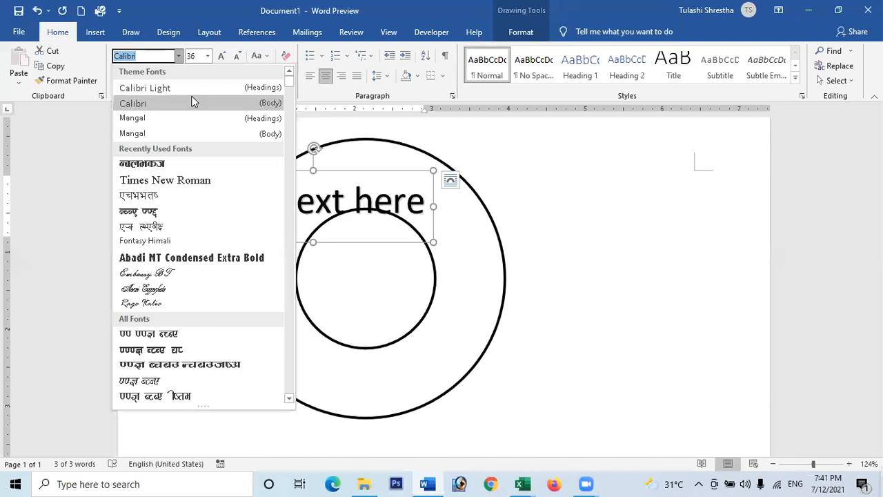
pyautogui.write('Ganes')
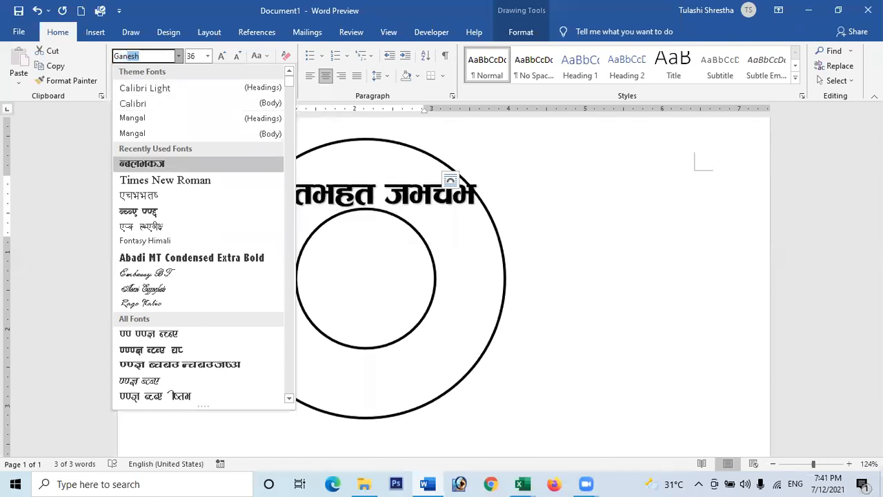
pyautogui.write('h')
pyautogui.press('Return')
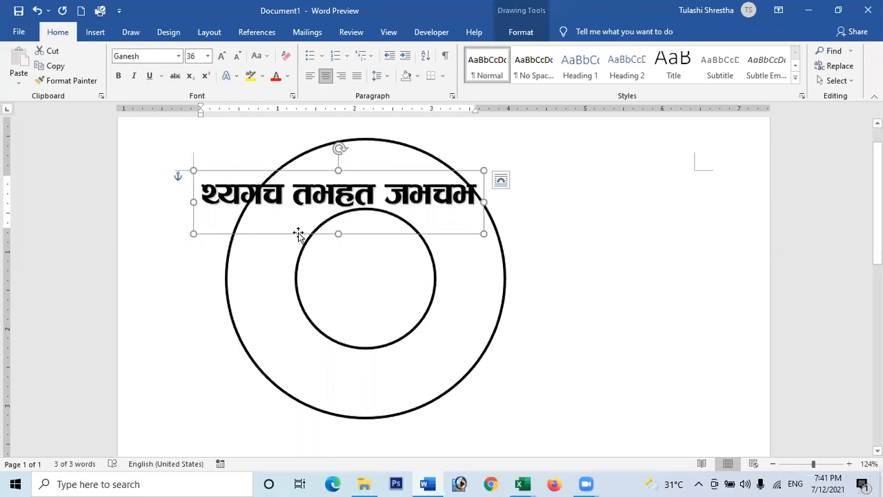
# Replace the WordArt placeholder text with the school name up to "श्री कोशी माध्यमिक विद्याल"
pyautogui.click(203, 191)
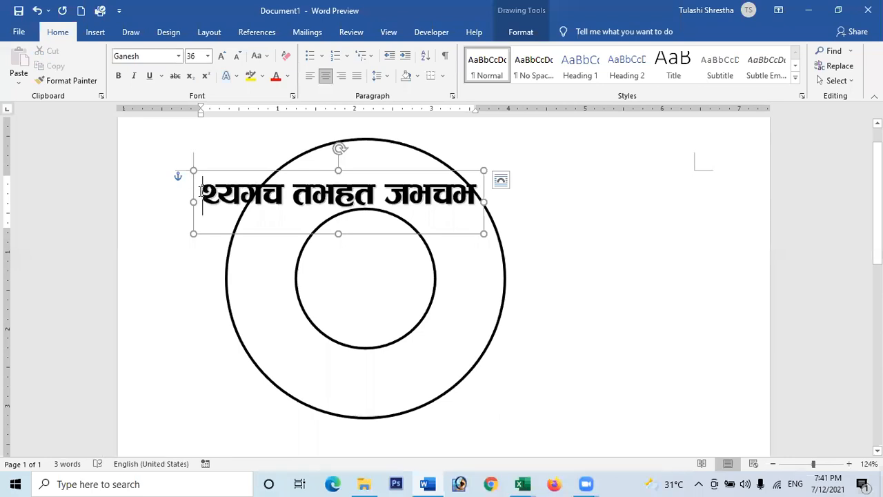
pyautogui.moveTo(200, 192); pyautogui.dragTo(462, 198)
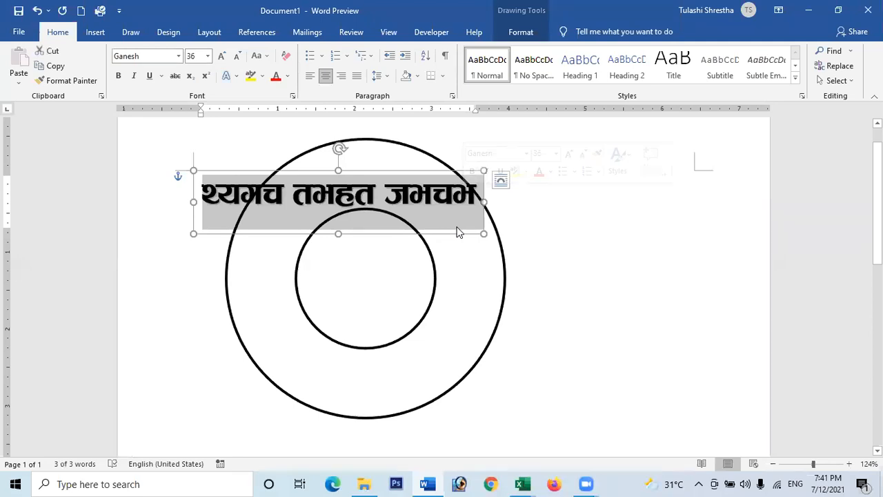
pyautogui.write('>L')
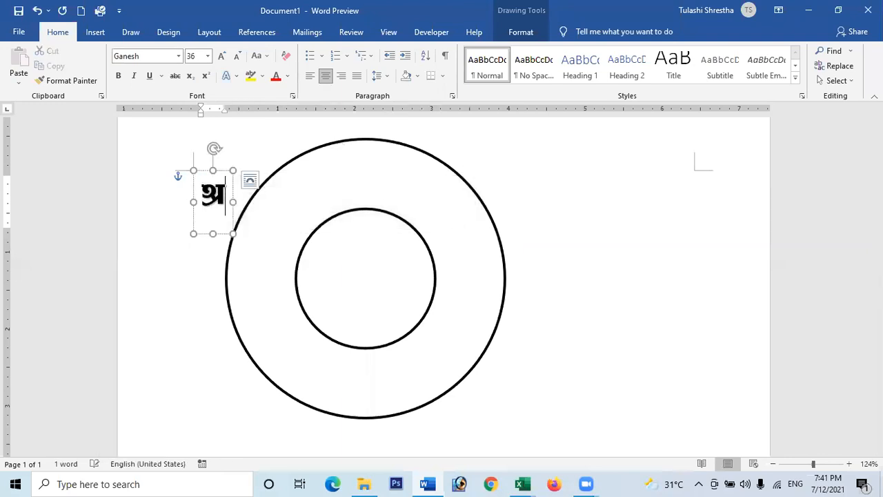
pyautogui.write(' sf]z')
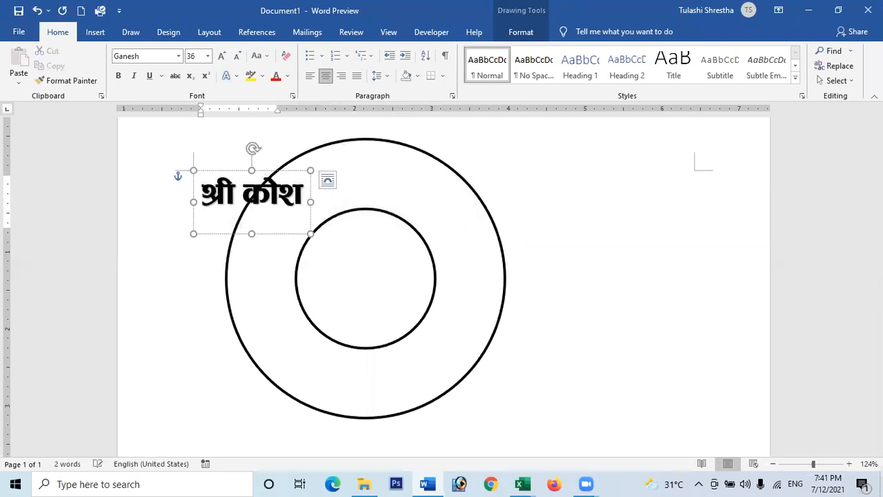
pyautogui.write('L df')
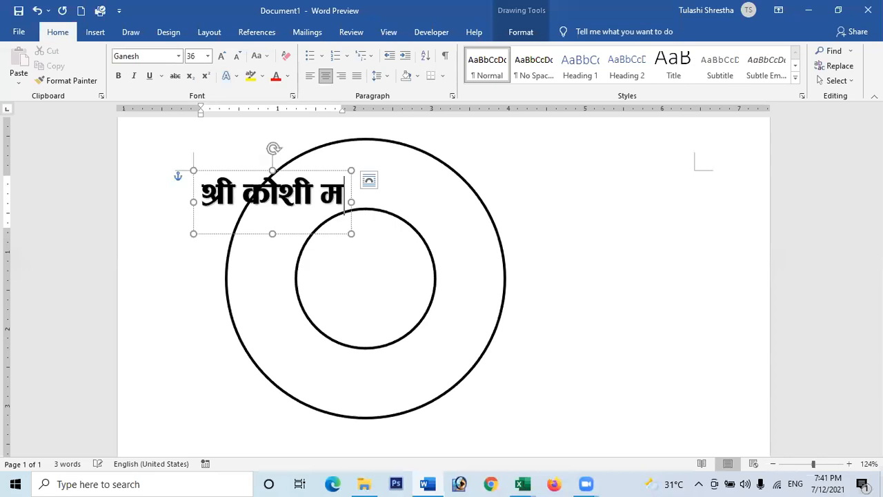
pyautogui.write('Wold')
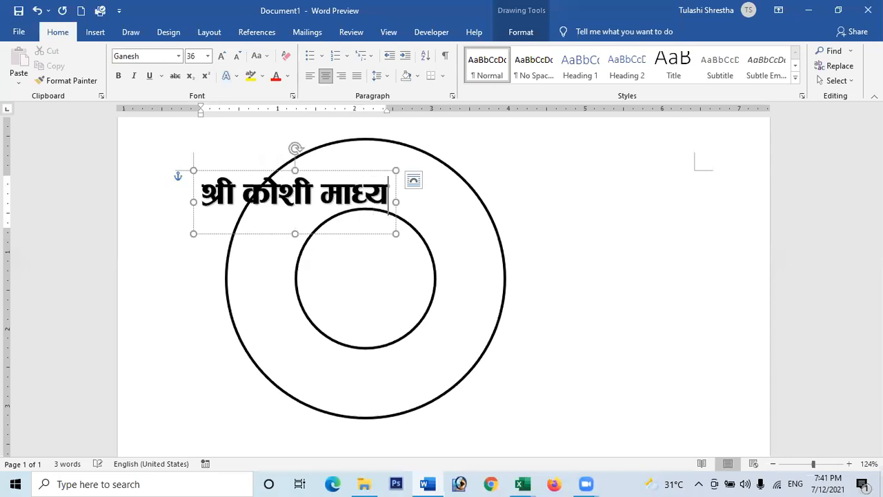
pyautogui.write('k lj')
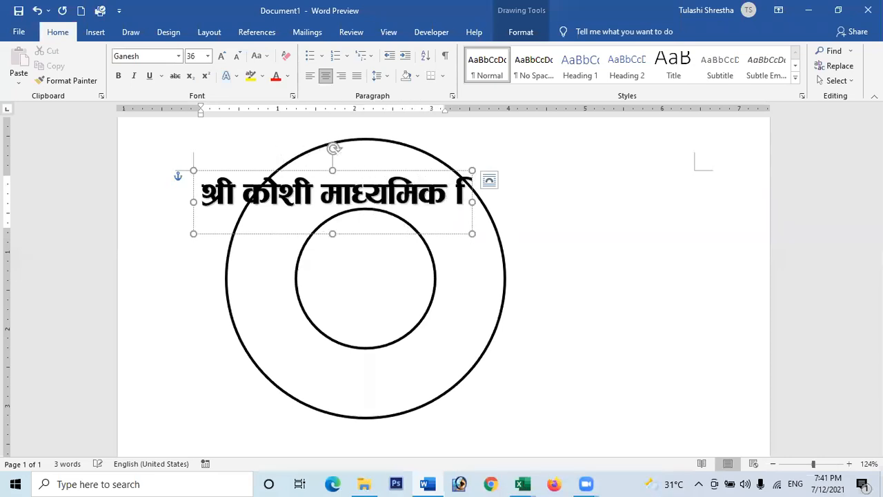
pyautogui.write('Bn')
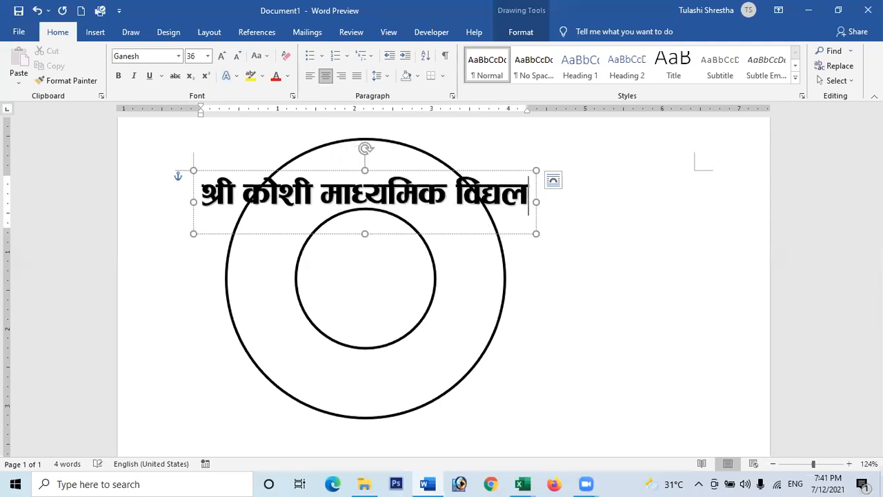
pyautogui.press('BackSpace')
pyautogui.write('fn')
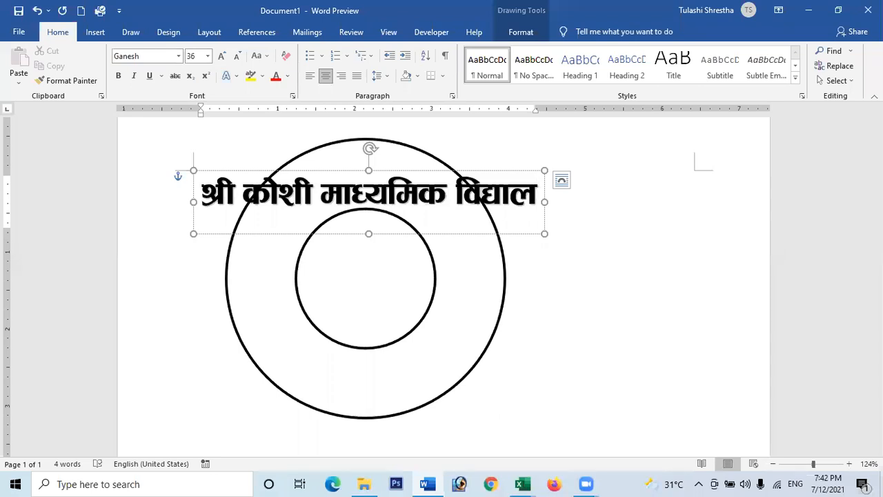
# Add a second line reading "स्था" to the WordArt and complete the last word of the school name as "विद्यालय"
pyautogui.press('Return')
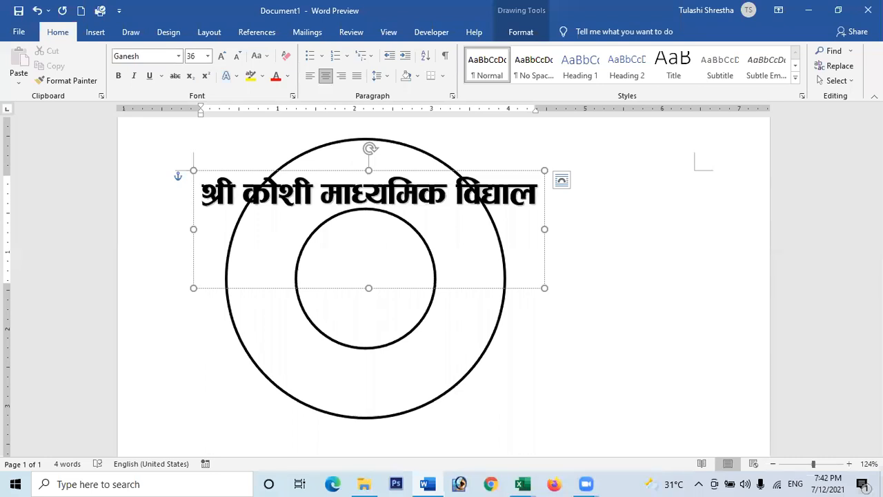
pyautogui.write('र')
pyautogui.click(535, 191)
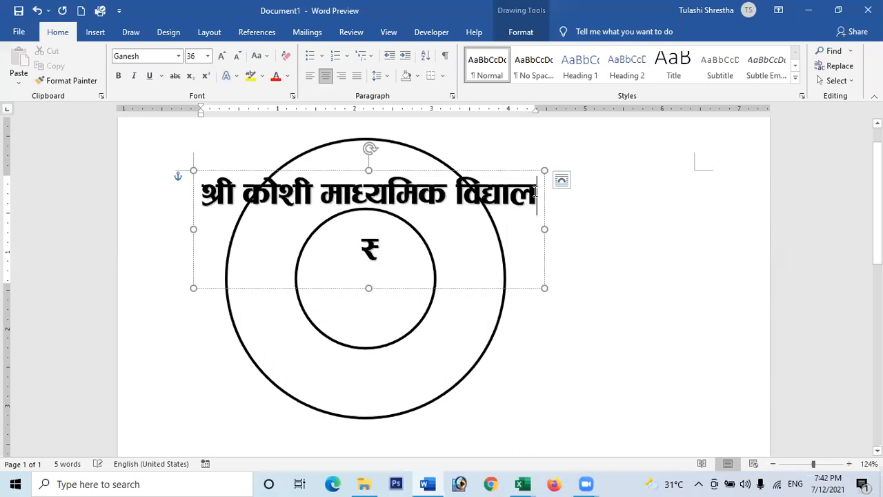
pyautogui.write('य')
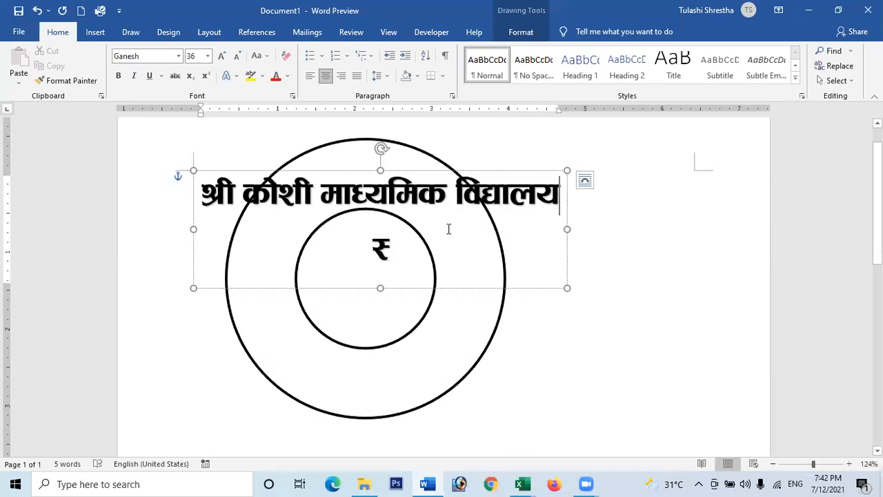
pyautogui.click(398, 247)
pyautogui.write('्था')
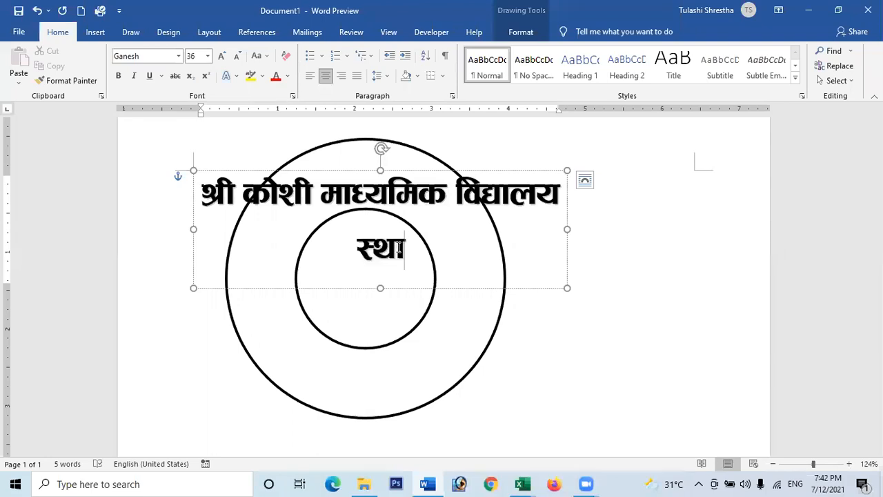
# Add a third line to the WordArt with the school's address, giving the municipality with ward number and the district
pyautogui.press('Return')
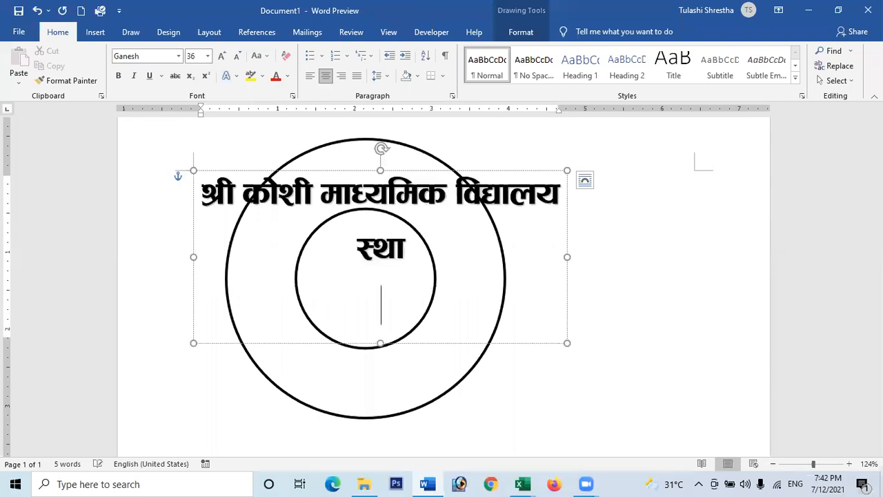
pyautogui.write('ब')
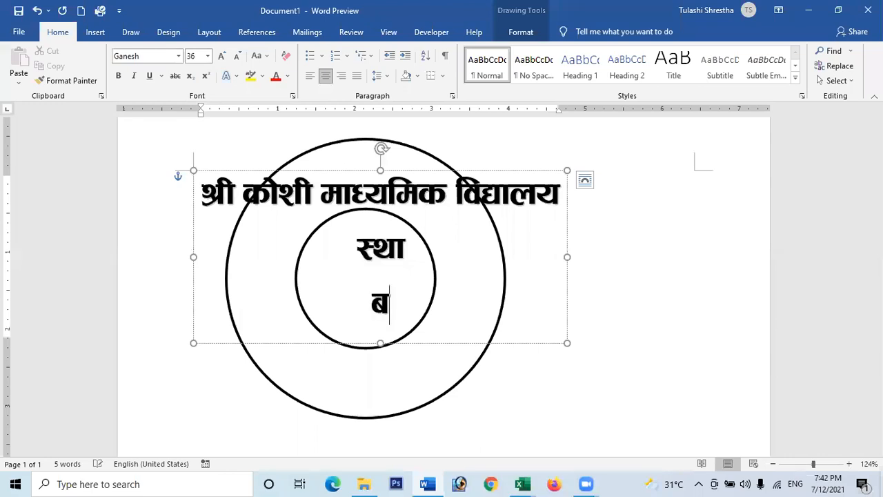
pyautogui.write('राह')
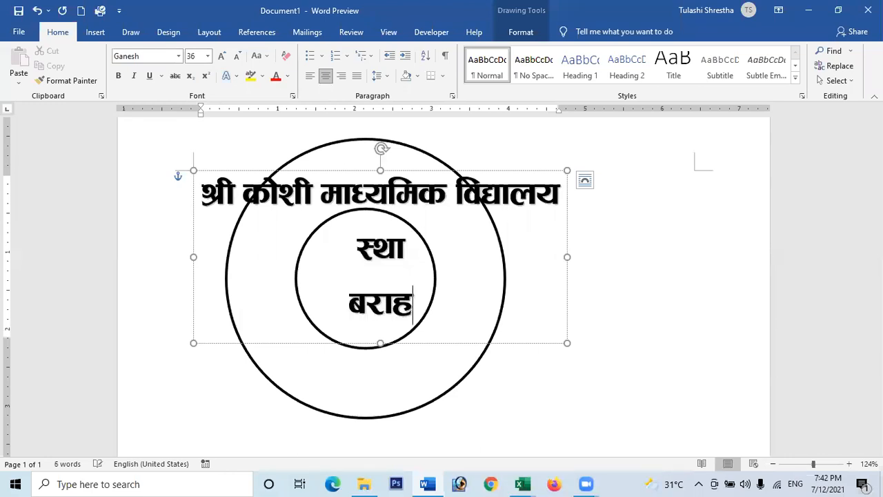
pyautogui.write('क्षे')
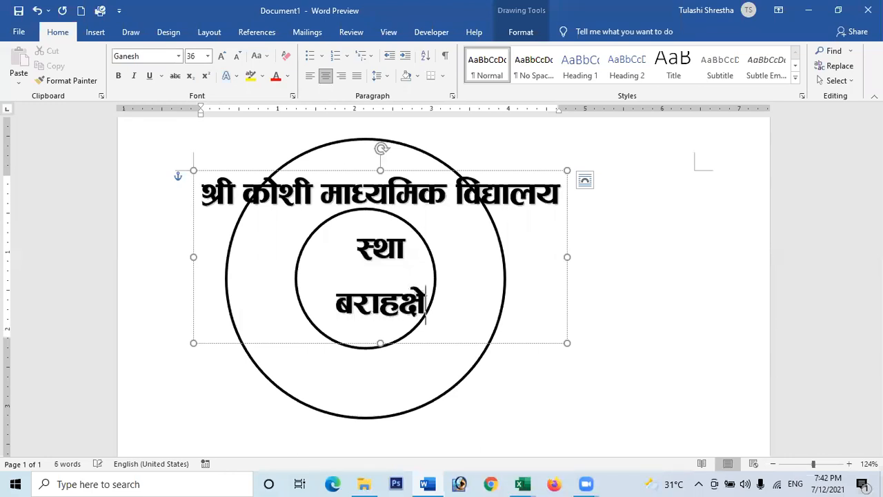
pyautogui.write('त्र')
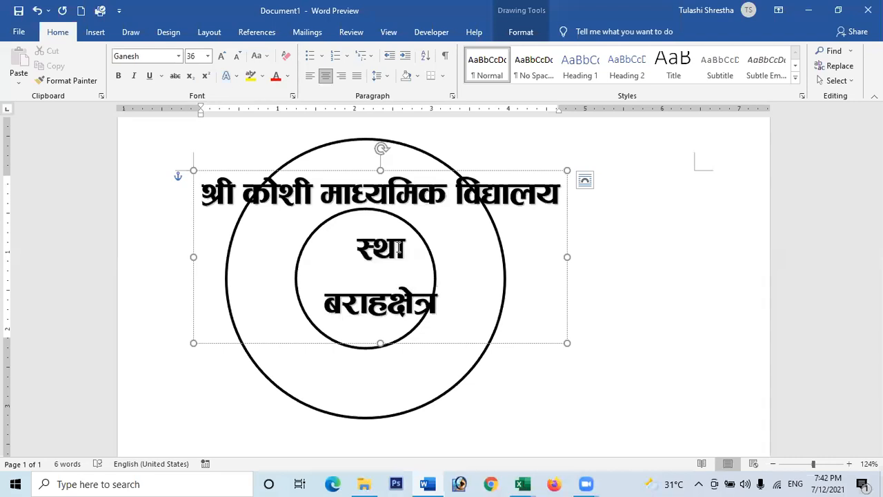
pyautogui.write('-')
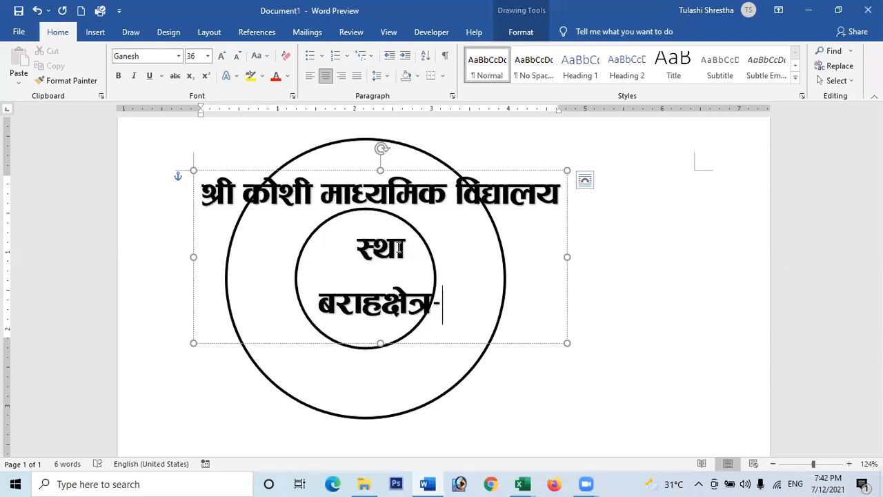
pyautogui.write('८, सुनसरी')
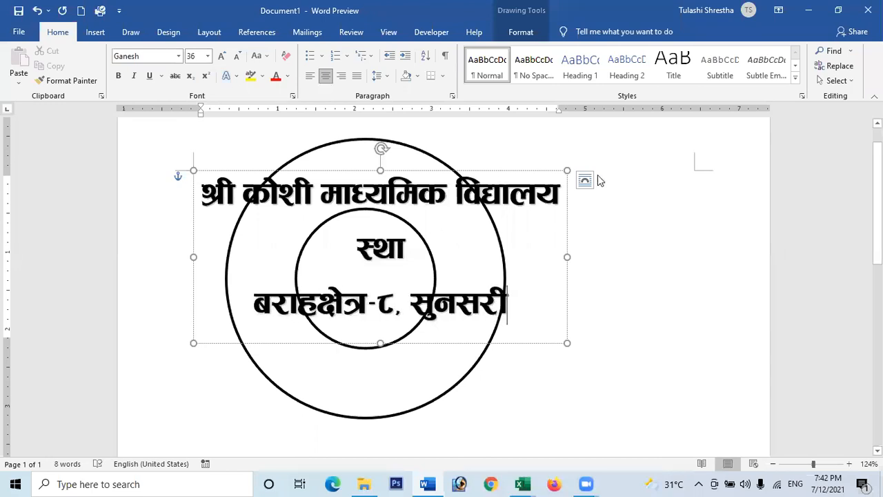
# Apply the Follow Path Button transform to the three-line WordArt so its text curves around a circle
pyautogui.click(661, 226)
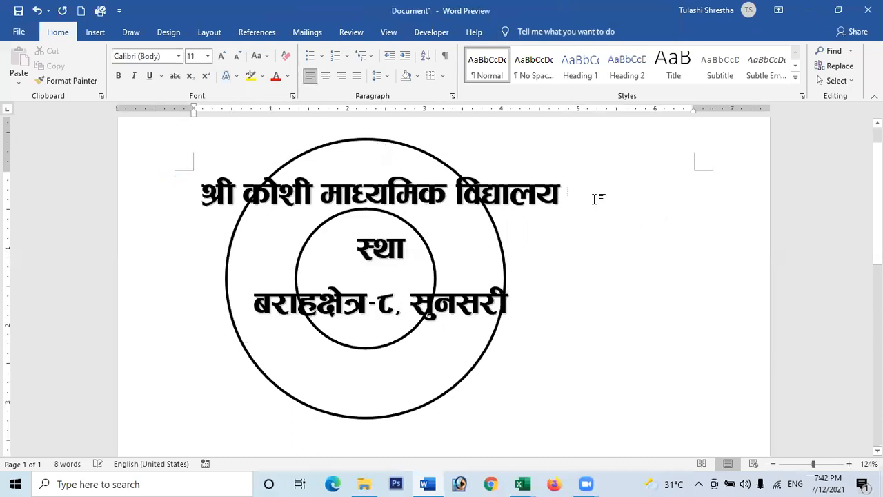
pyautogui.click(508, 185)
pyautogui.click(483, 170)
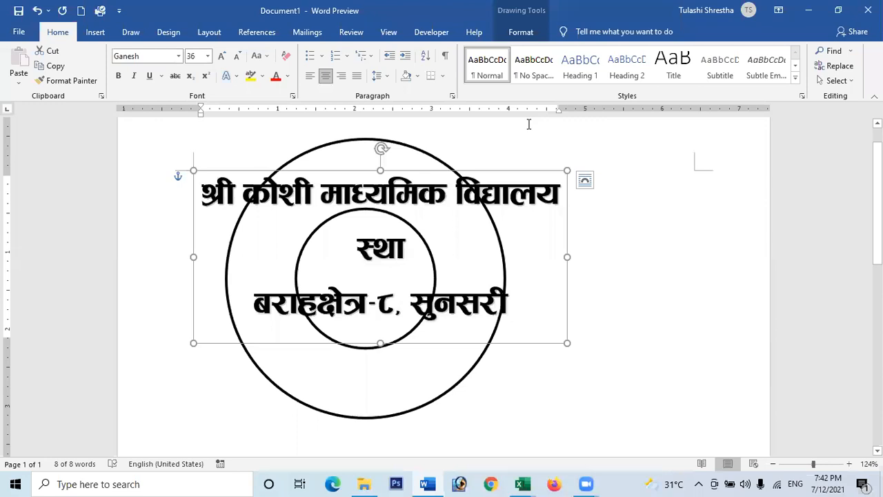
pyautogui.click(520, 32)
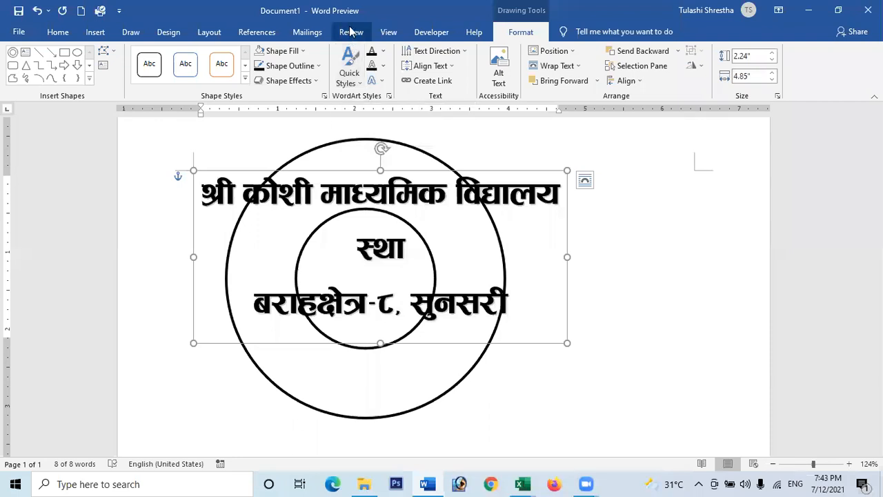
pyautogui.click(384, 82)
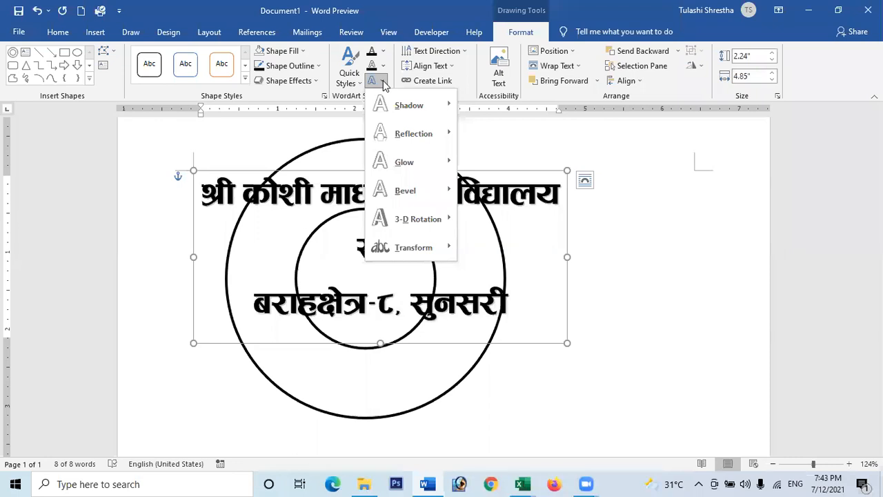
pyautogui.moveTo(404, 262)
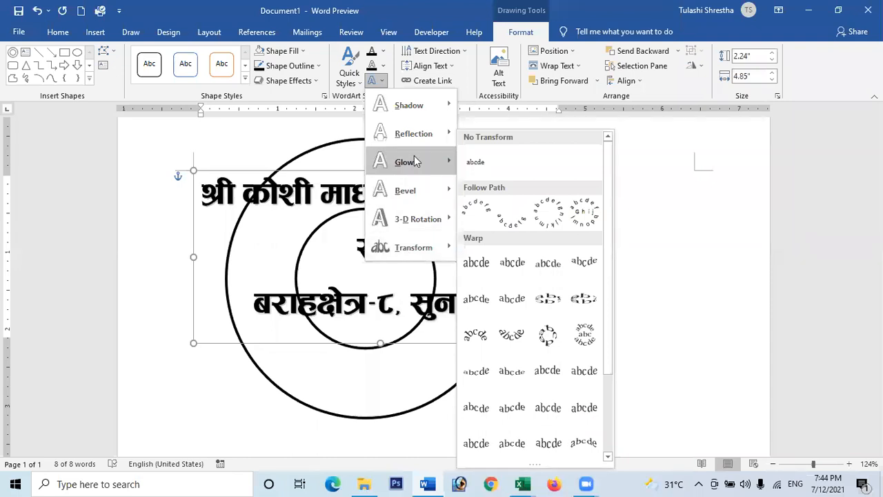
pyautogui.moveTo(422, 114)
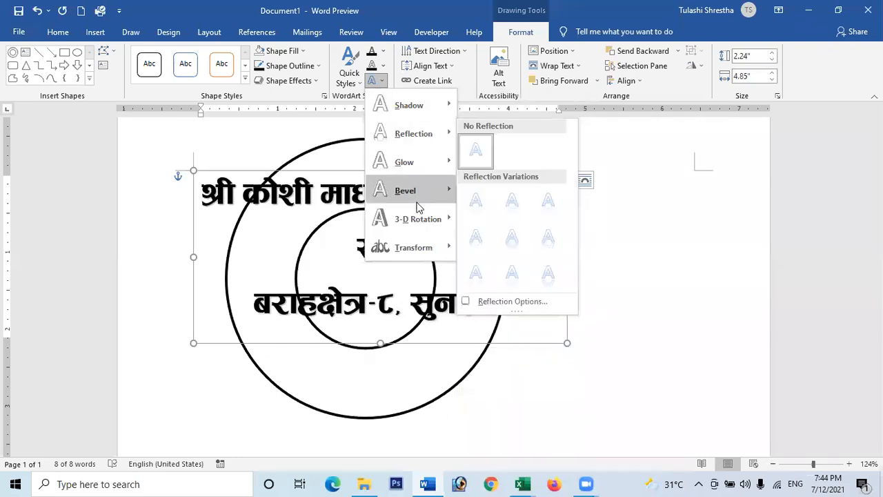
pyautogui.moveTo(418, 249)
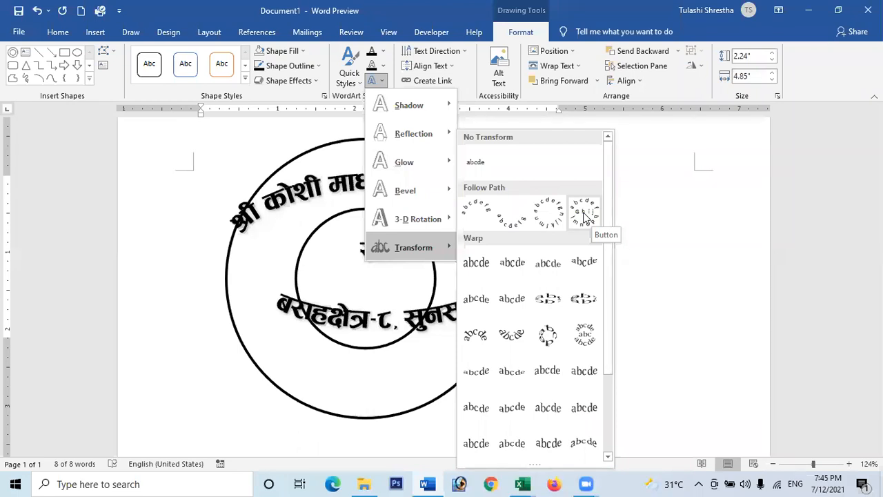
pyautogui.click(583, 215)
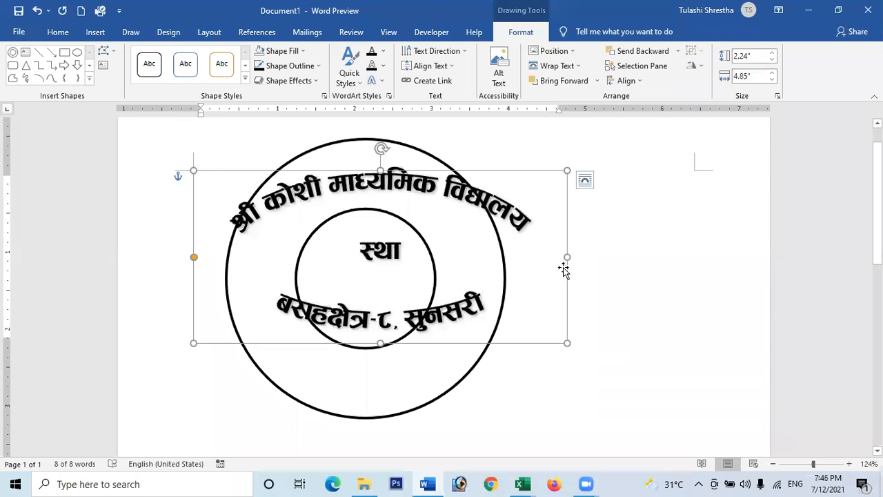
# Resize the curved WordArt to about 3.68 inches high and 3.77 inches wide and fit it over the outer circle
pyautogui.moveTo(567, 256); pyautogui.dragTo(464, 257)
pyautogui.moveTo(327, 343); pyautogui.dragTo(329, 390)
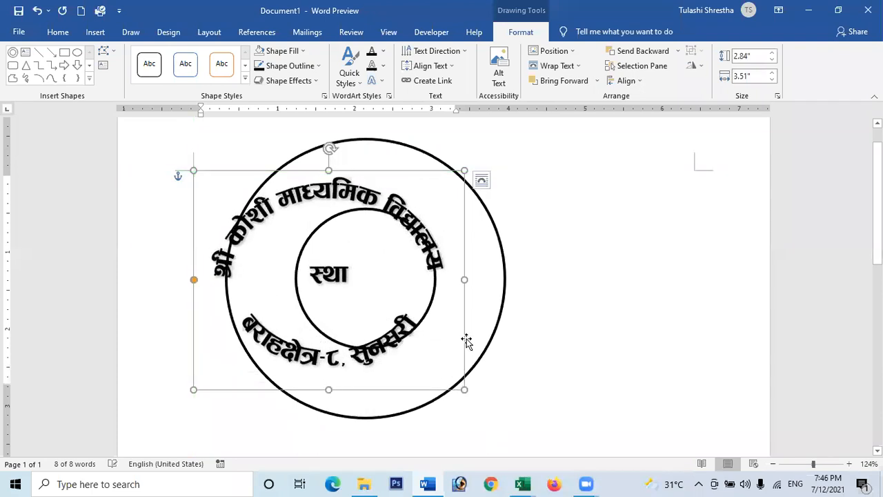
pyautogui.moveTo(465, 390); pyautogui.dragTo(502, 403)
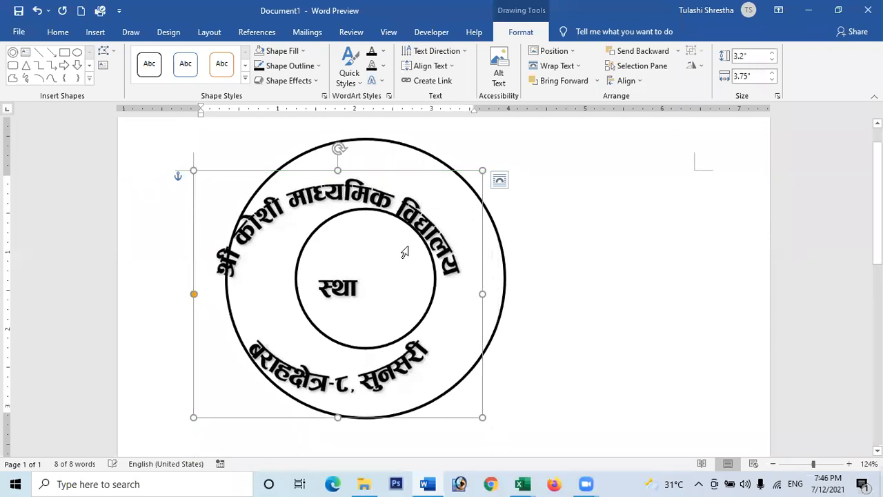
pyautogui.moveTo(354, 170); pyautogui.dragTo(382, 144)
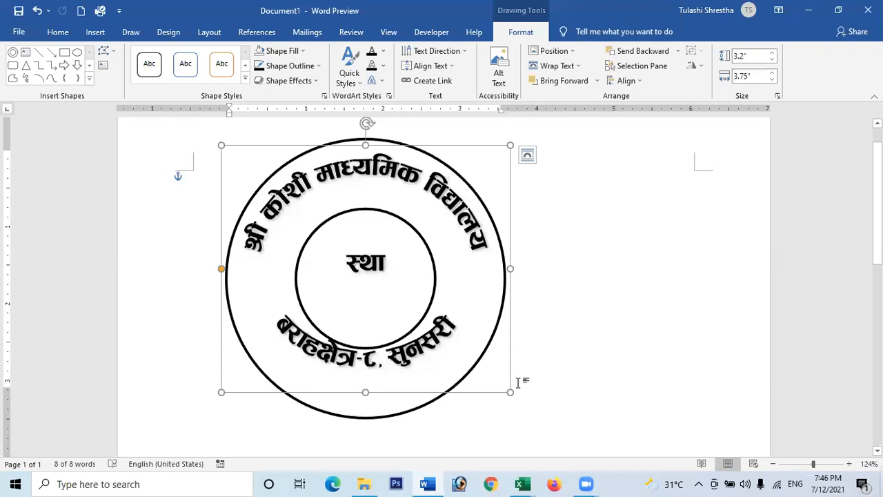
pyautogui.moveTo(509, 392); pyautogui.dragTo(506, 405)
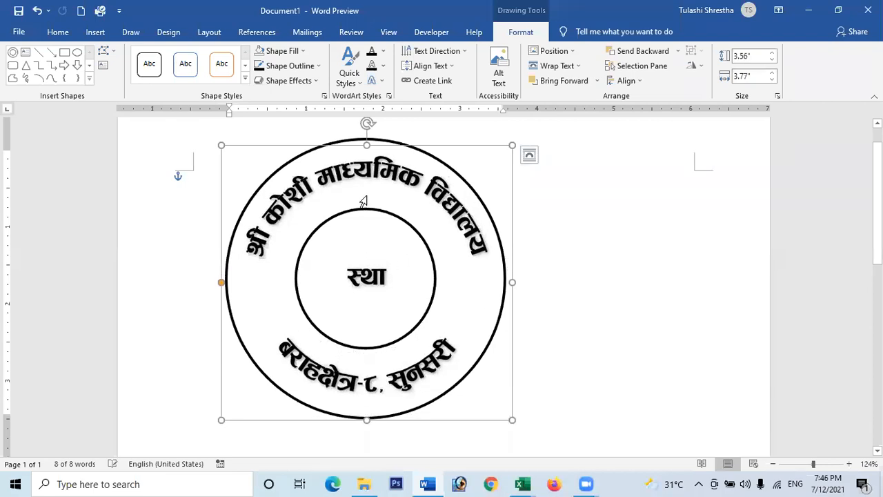
pyautogui.moveTo(366, 143); pyautogui.dragTo(367, 135)
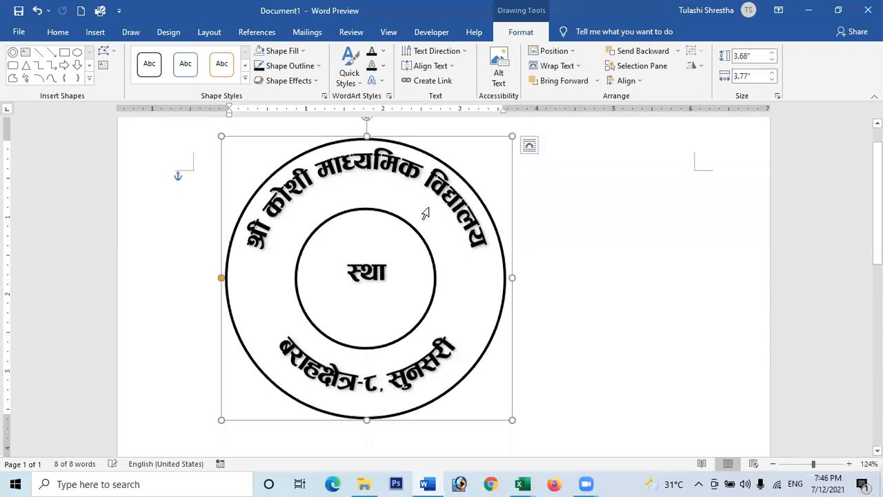
# Delete the word "स्था" from the middle line of the WordArt, keeping the line itself empty
pyautogui.click(376, 276)
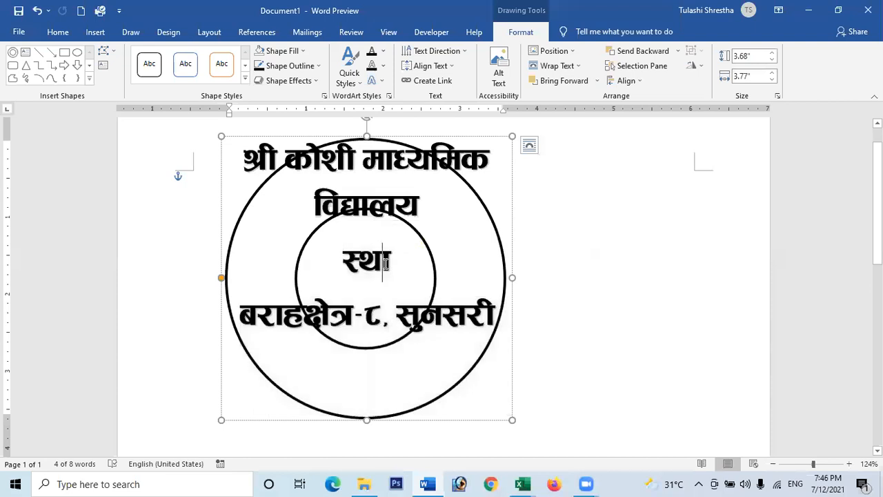
pyautogui.click(415, 252)
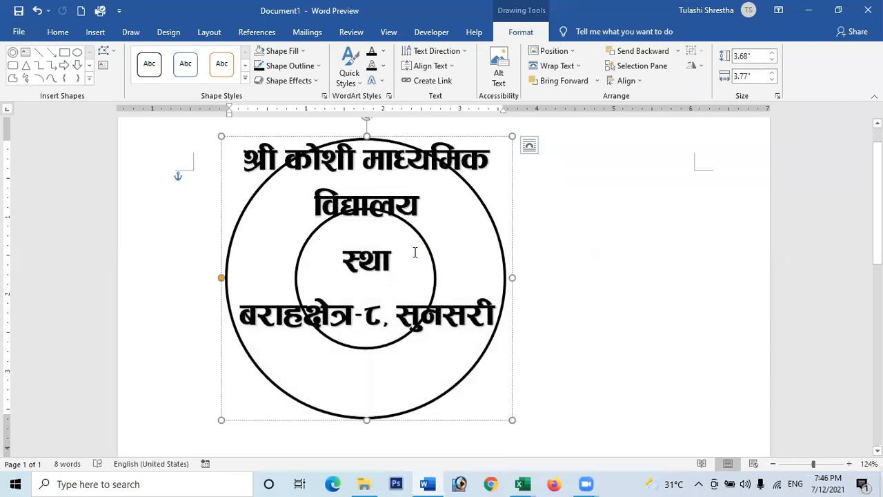
pyautogui.press('BackSpace')
pyautogui.press('BackSpace')
pyautogui.press('BackSpace')
pyautogui.press('BackSpace')
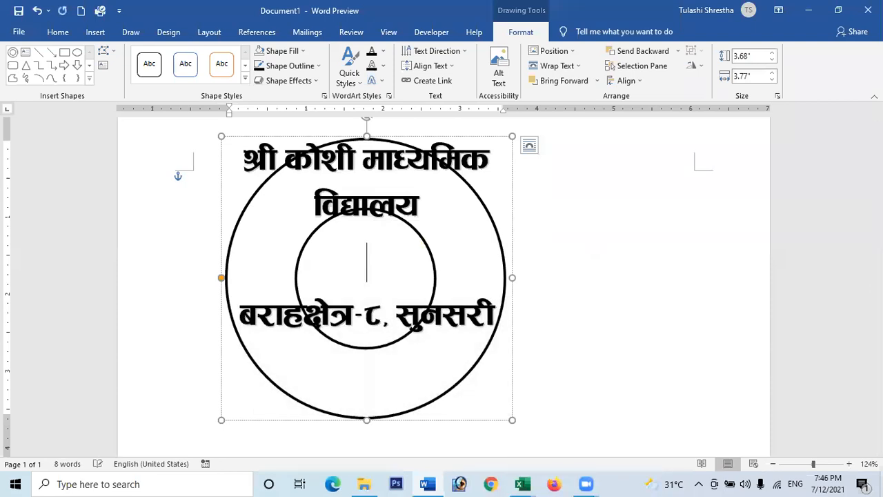
pyautogui.click(570, 223)
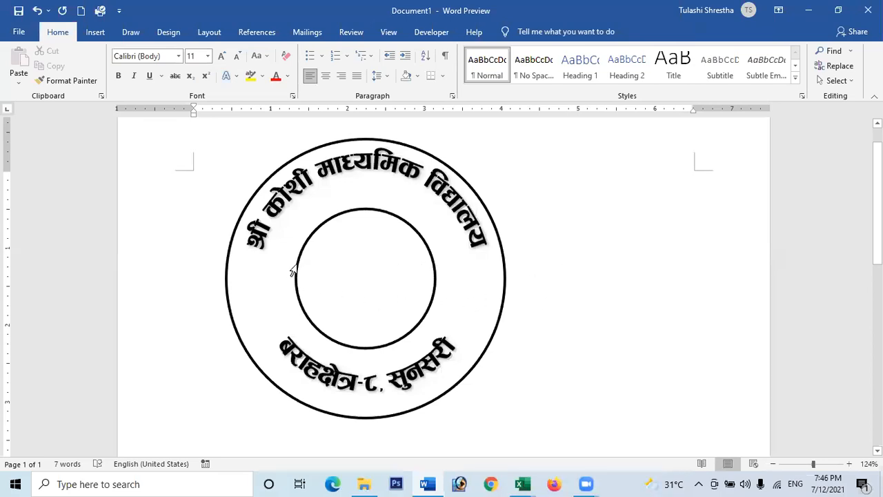
# Move the WordArt off the hollow circle to the empty area beside it
pyautogui.click(371, 289)
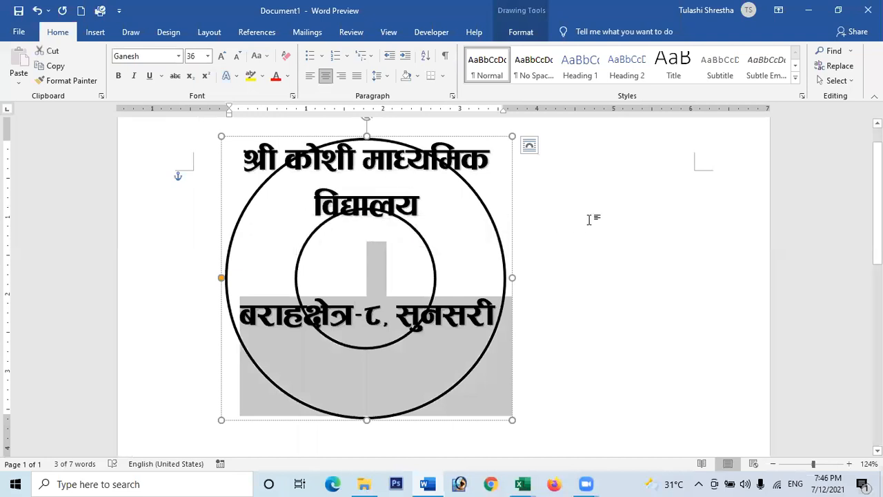
pyautogui.click(589, 219)
pyautogui.tripleClick(435, 186)
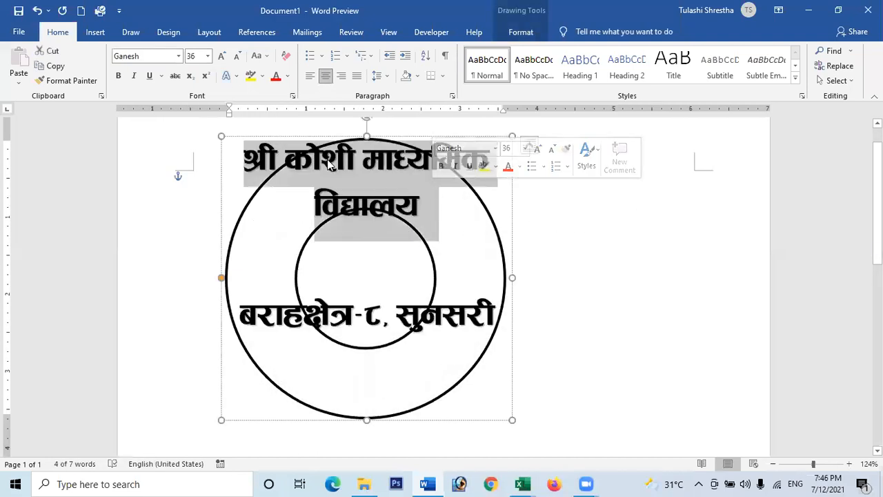
pyautogui.moveTo(325, 133); pyautogui.dragTo(624, 133)
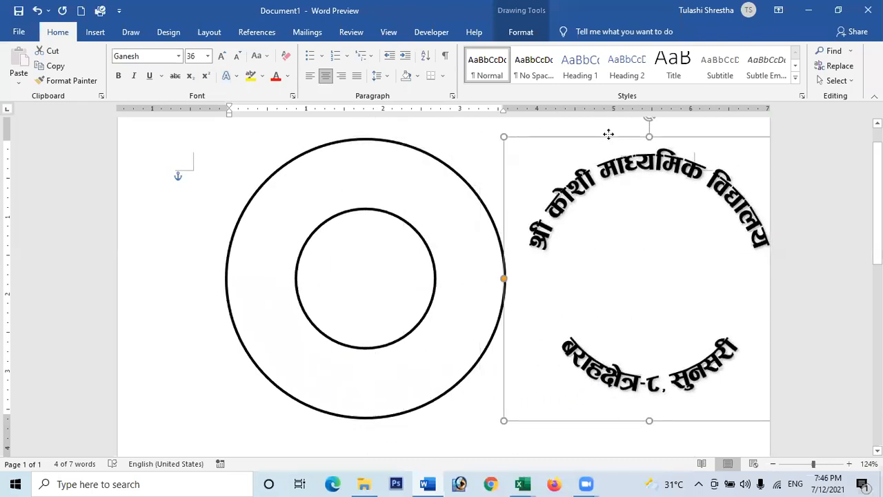
# Enlarge the hollow circle's inner ring to narrow the band, keeping the WordArt clear of the shape
pyautogui.click(386, 142)
pyautogui.moveTo(296, 280); pyautogui.dragTo(279, 285)
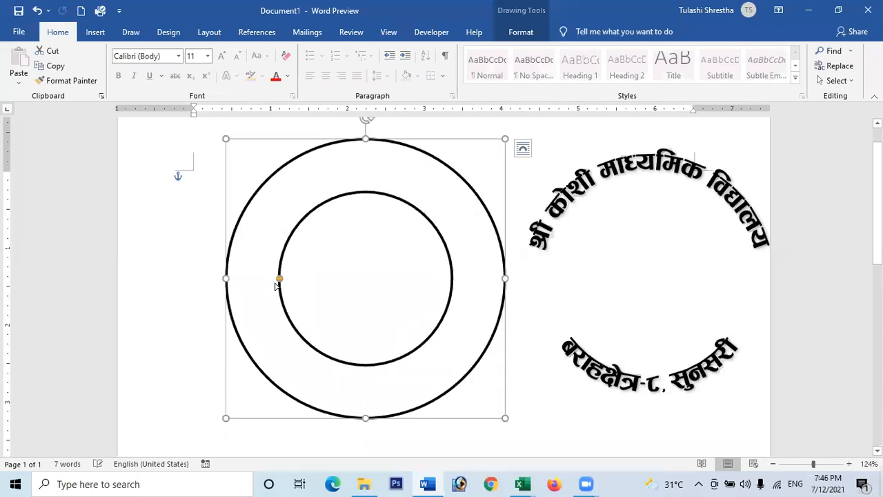
pyautogui.click(588, 183)
pyautogui.click(563, 138)
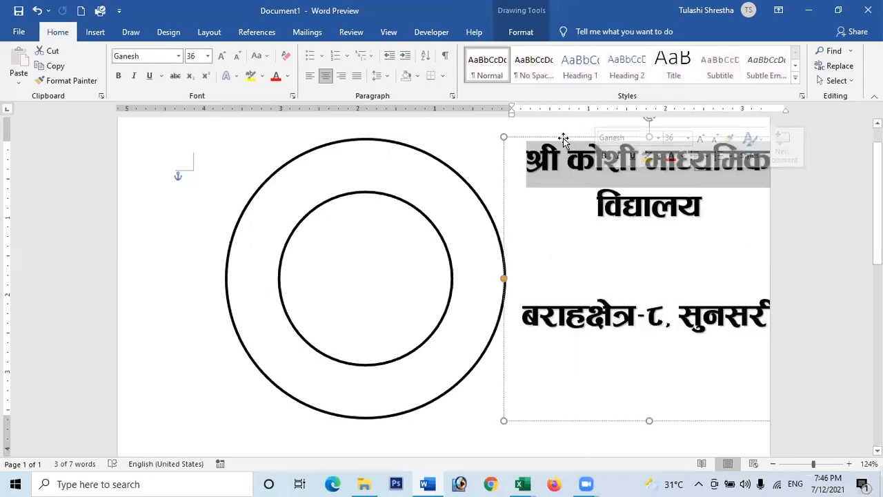
pyautogui.moveTo(564, 138); pyautogui.dragTo(591, 132)
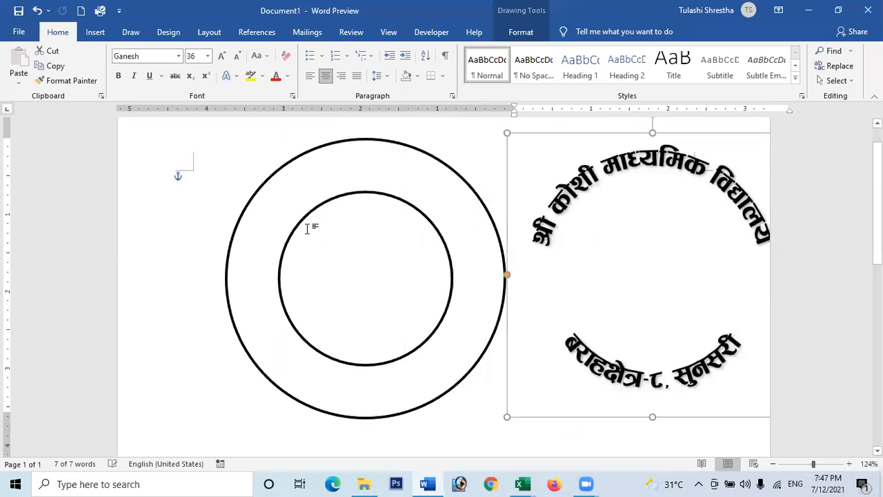
pyautogui.click(274, 276)
pyautogui.moveTo(280, 278); pyautogui.dragTo(271, 278)
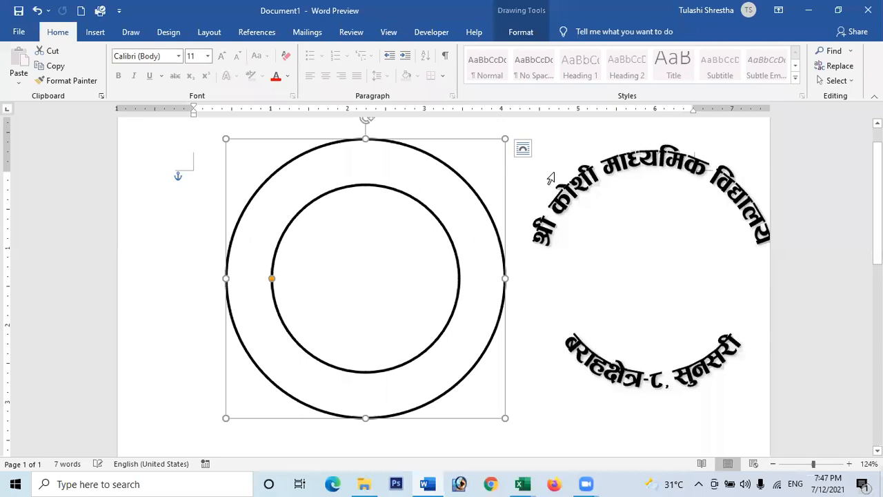
# Move the WordArt back over the hollow circle and adjust its height so both curved lines sit within the band
pyautogui.click(564, 145)
pyautogui.moveTo(536, 135); pyautogui.dragTo(251, 143)
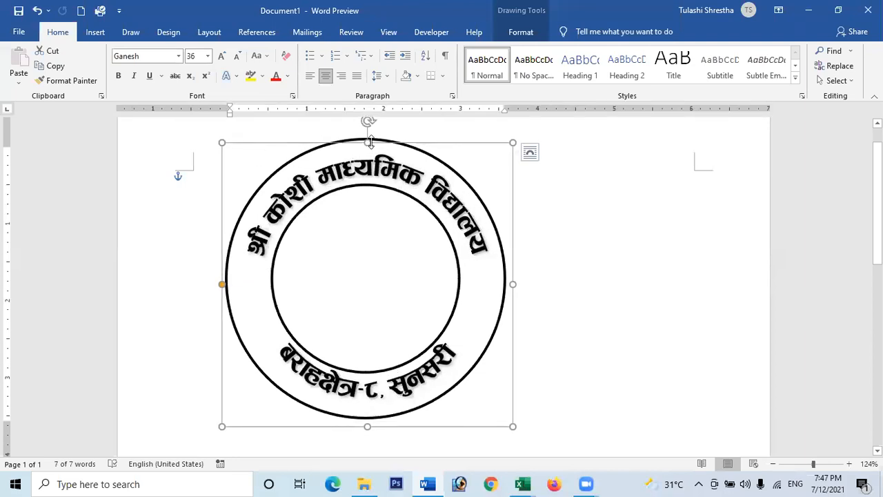
pyautogui.moveTo(369, 142); pyautogui.dragTo(371, 138)
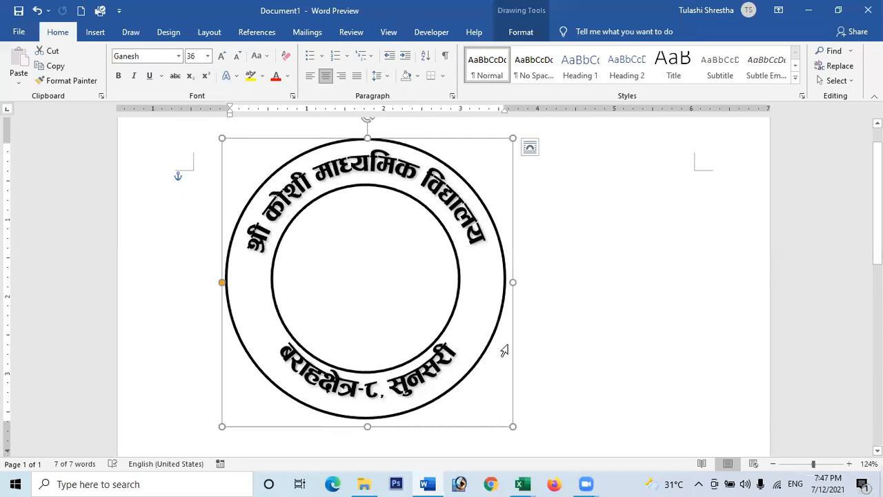
pyautogui.scroll(-1, 593, 313)
pyautogui.scroll(-3, 594, 312)
pyautogui.moveTo(364, 316); pyautogui.dragTo(364, 316)
pyautogui.scroll(3, 601, 291)
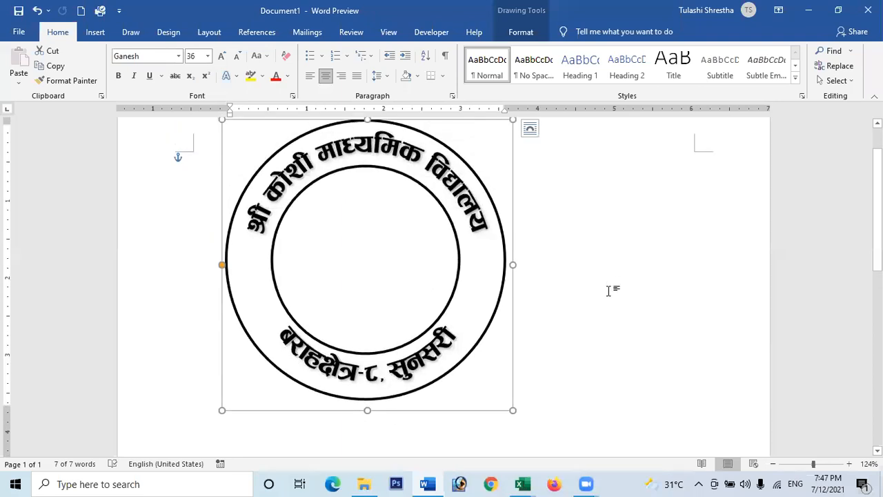
pyautogui.click(602, 278)
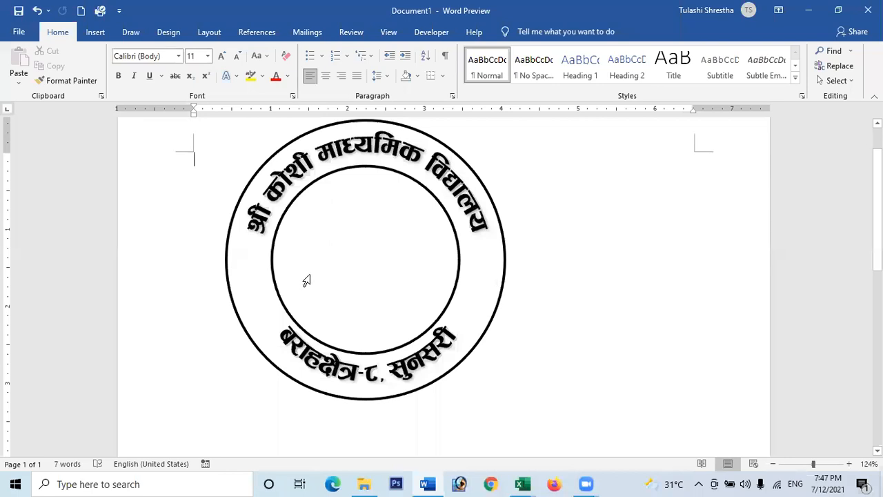
pyautogui.click(96, 34)
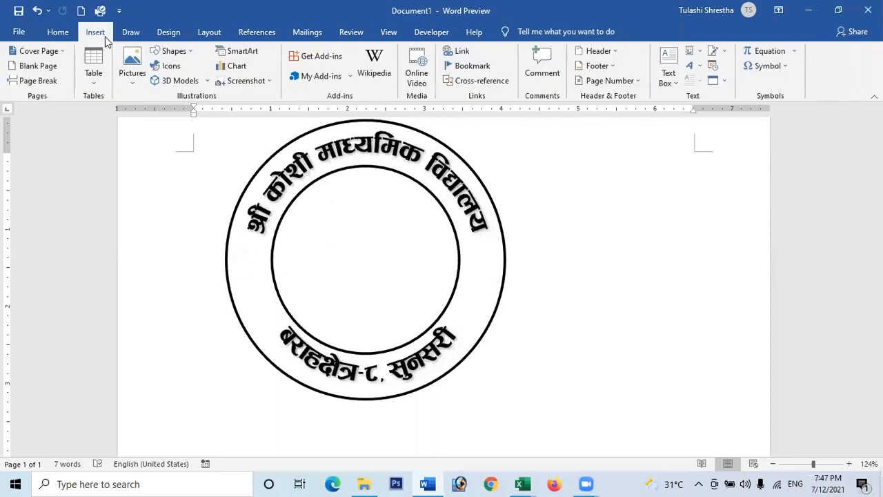
pyautogui.click(174, 51)
pyautogui.click(158, 17)
pyautogui.click(58, 32)
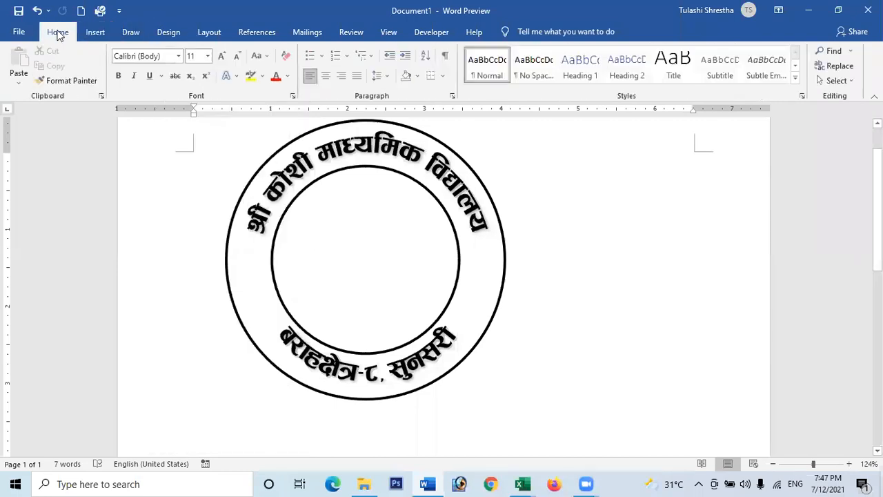
# Draw a five-point star about 0.4 by 0.39 inches in the band below the start of the school name and apply the solid black shape style
pyautogui.click(96, 36)
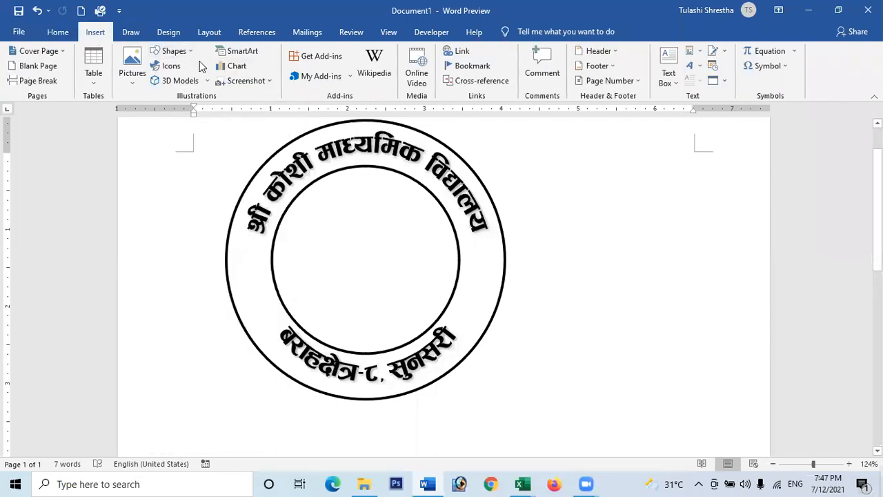
pyautogui.click(174, 52)
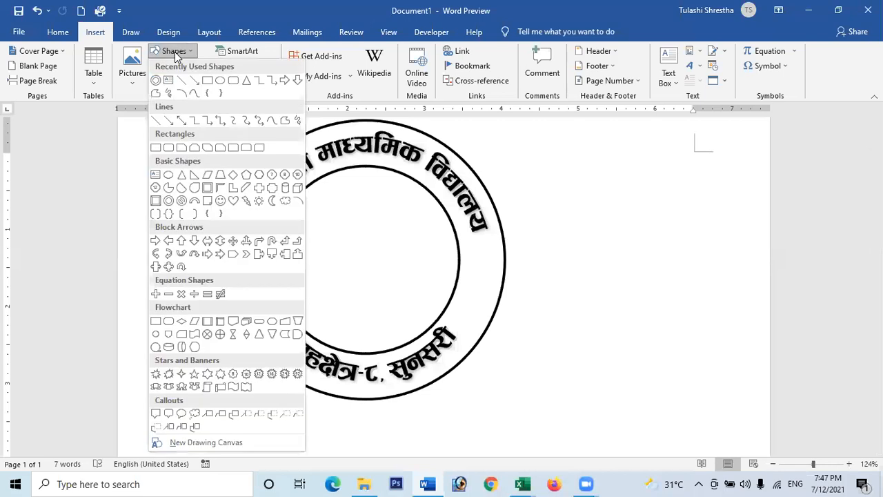
pyautogui.click(194, 378)
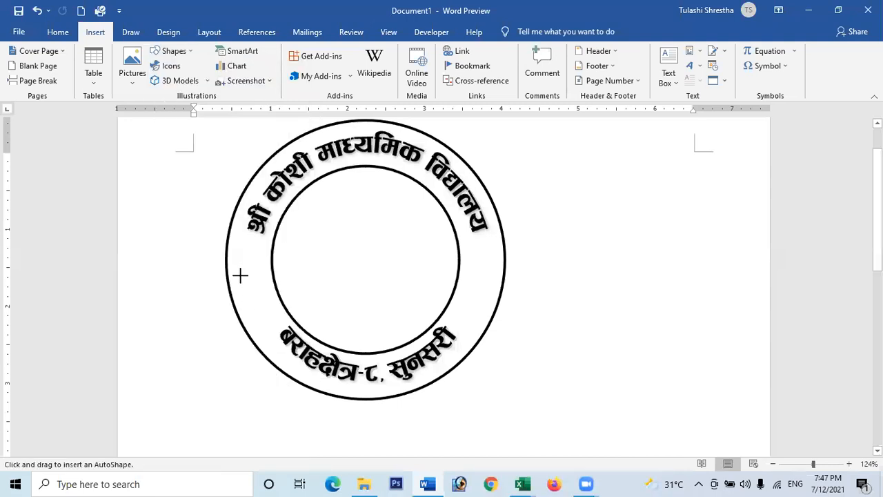
pyautogui.moveTo(242, 272)
pyautogui.mouseDown()
pyautogui.moveTo(275, 305)
pyautogui.moveTo(254, 283)
pyautogui.mouseUp()
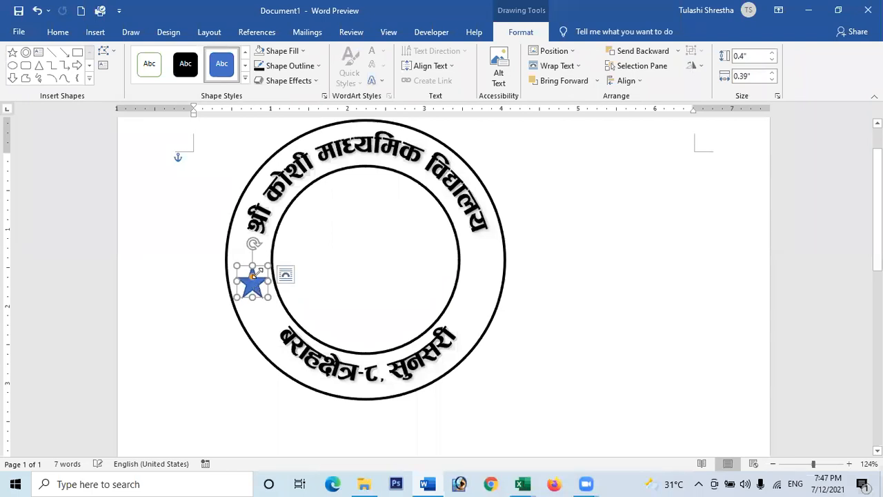
pyautogui.click(188, 69)
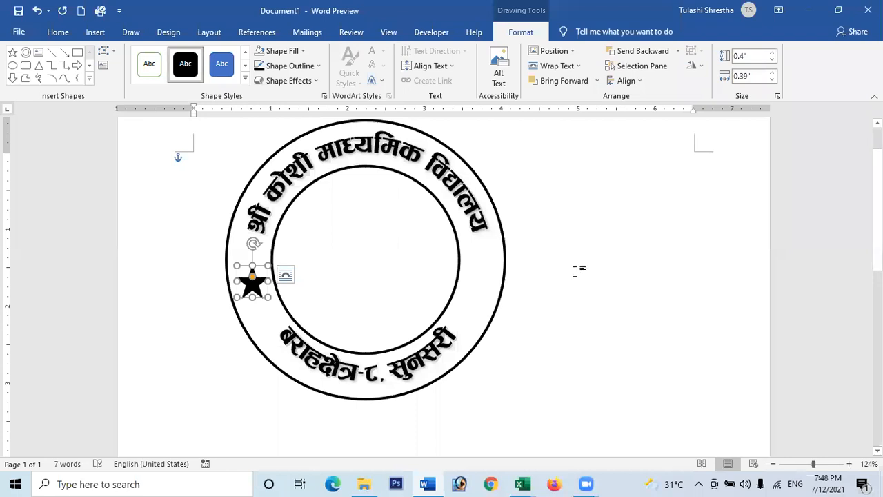
pyautogui.click(575, 271)
pyautogui.click(253, 283)
pyautogui.hotkey('ctrl', 'd')
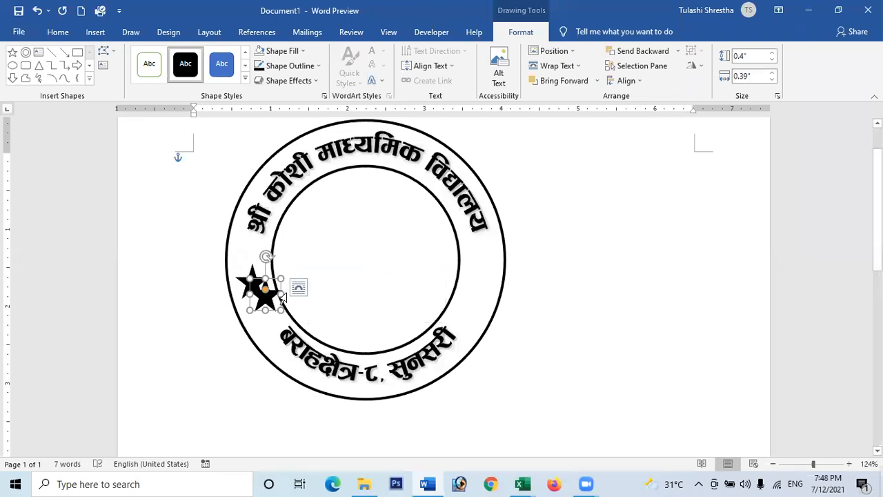
pyautogui.press('Delete')
# Replace the star in the band with a new five-point star about 0.39 by 0.38 inches in the solid black shape style
pyautogui.click(252, 280)
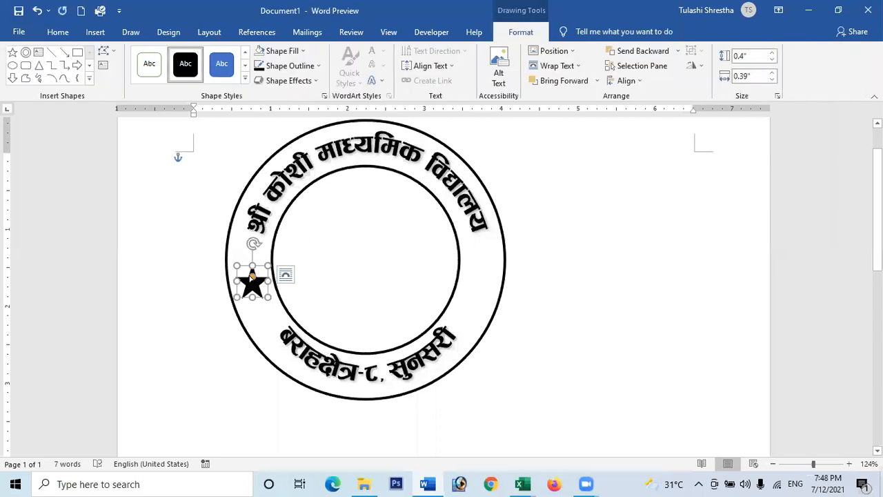
pyautogui.press('Delete')
pyautogui.click(103, 32)
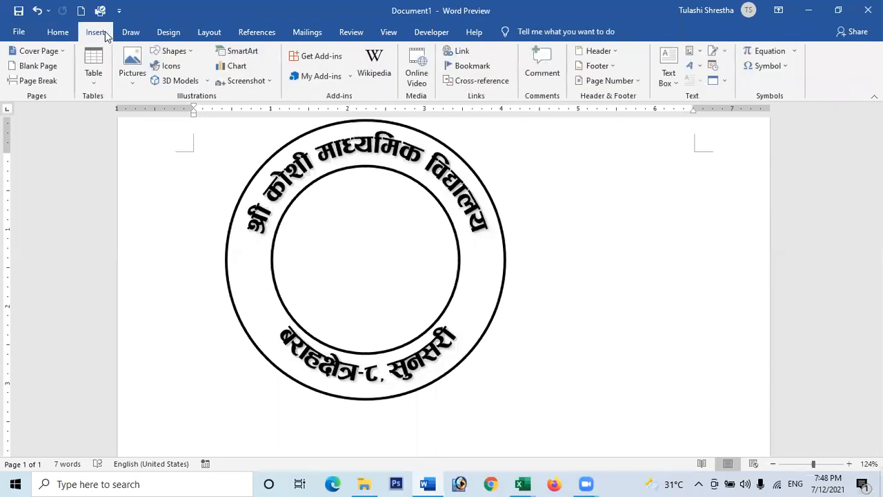
pyautogui.click(176, 51)
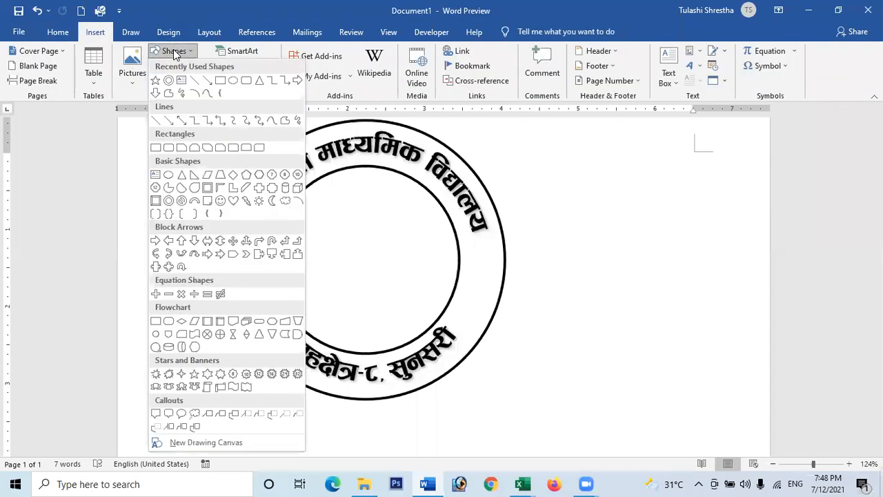
pyautogui.click(194, 373)
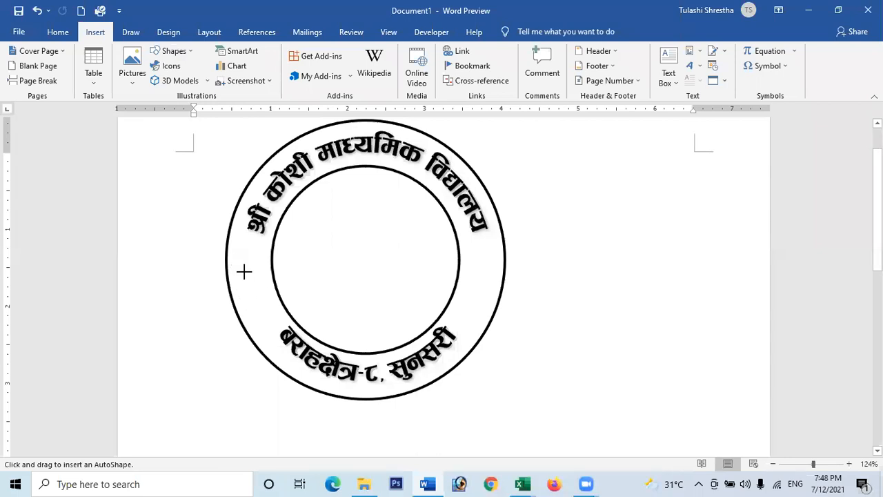
pyautogui.moveTo(237, 264); pyautogui.dragTo(267, 294)
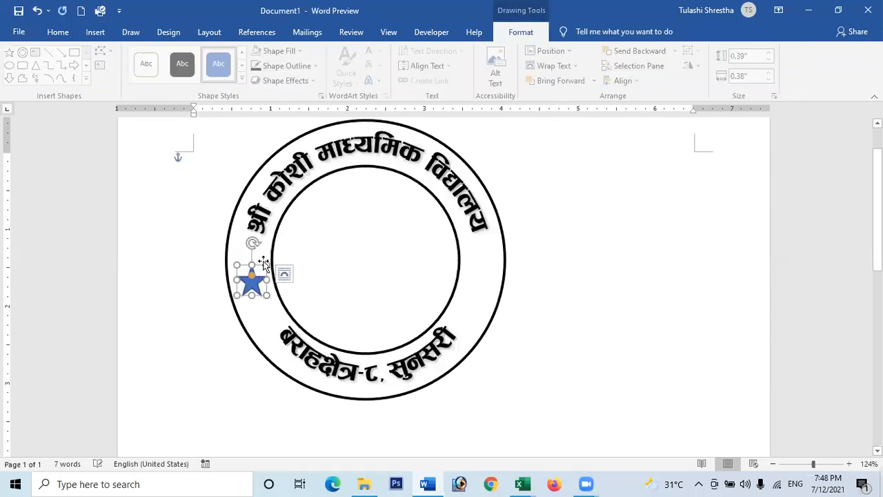
pyautogui.click(176, 79)
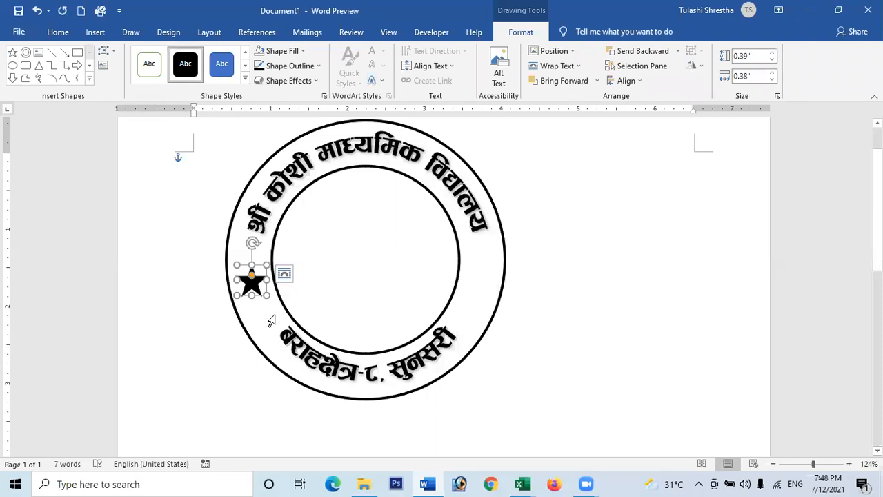
# Duplicate the star and place the copy on the opposite side of the band, below the end of the school name
pyautogui.hotkey('ctrl', 'd')
pyautogui.moveTo(264, 298); pyautogui.dragTo(479, 281)
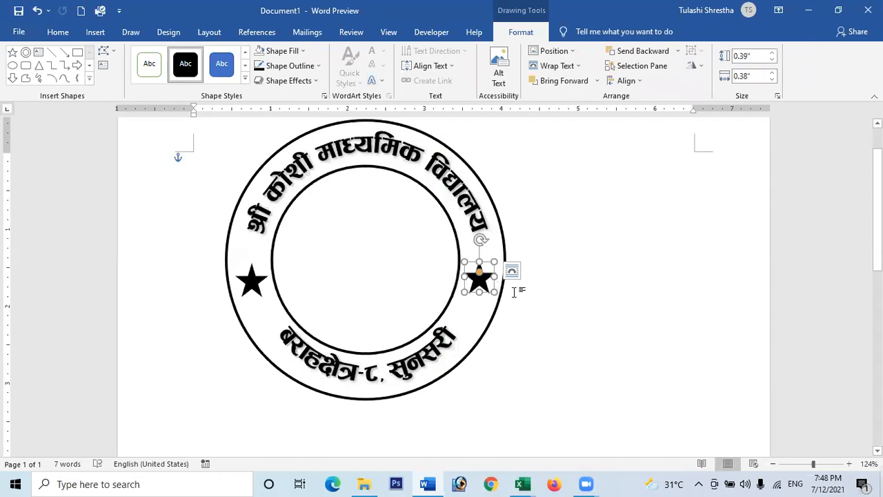
pyautogui.click(531, 320)
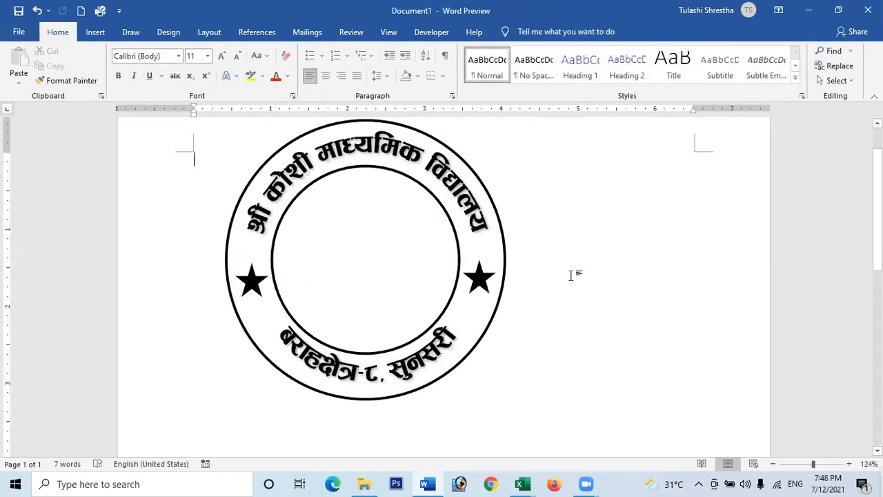
pyautogui.scroll(-3, 572, 274)
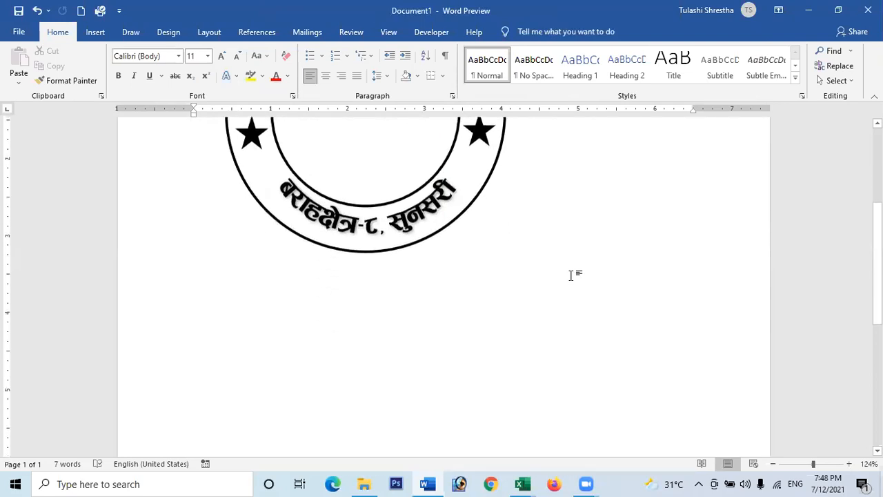
pyautogui.scroll(1, 571, 276)
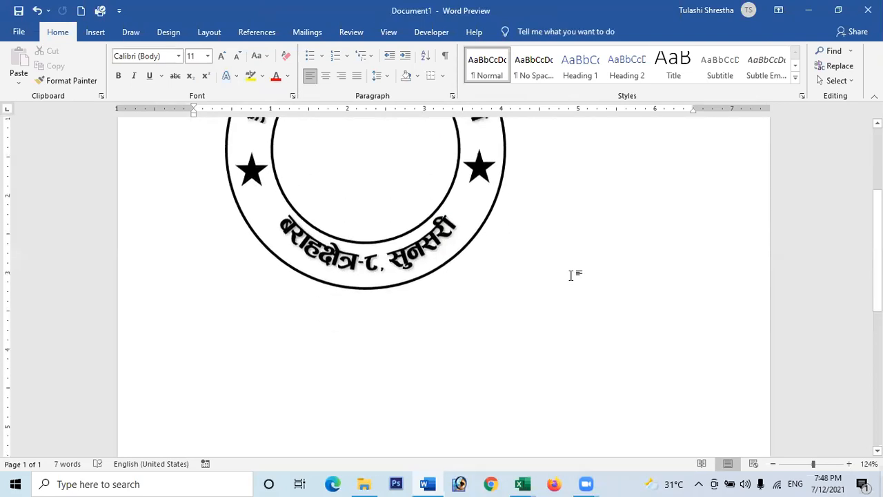
pyautogui.click(482, 174)
pyautogui.hotkey('ctrl', 'z')
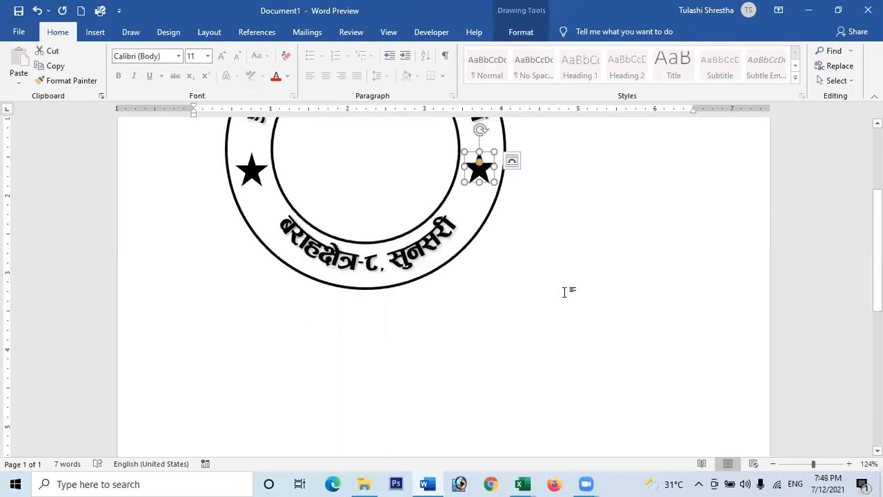
pyautogui.scroll(2, 586, 230)
pyautogui.scroll(3, 589, 231)
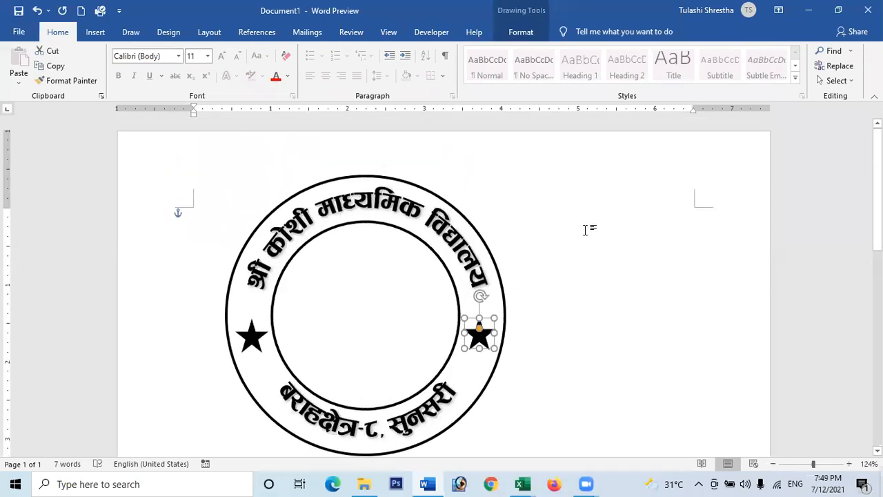
pyautogui.scroll(-1, 585, 231)
pyautogui.click(518, 248)
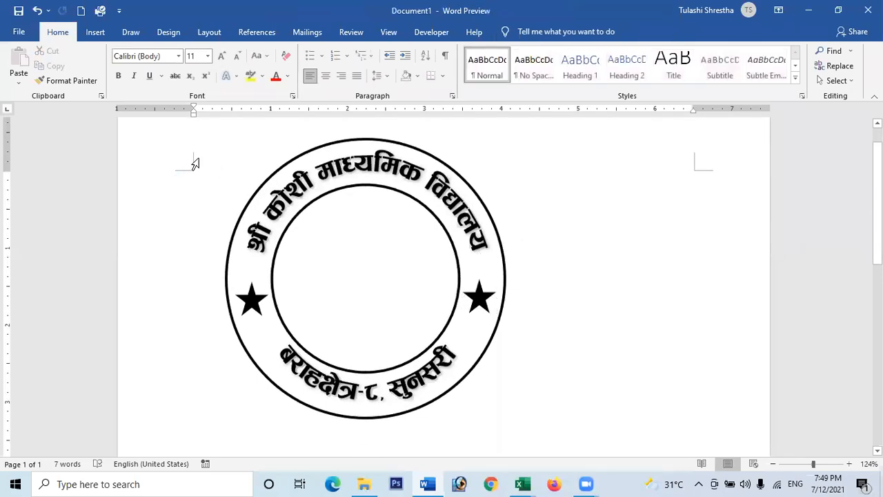
# Draw an isosceles triangle about 1.66 inches high and 1.94 inches wide over the inner ring
pyautogui.click(94, 33)
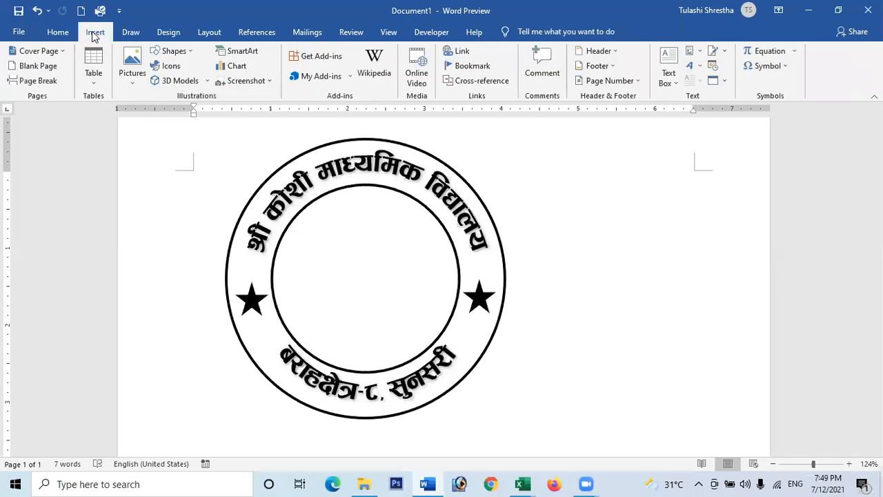
pyautogui.click(174, 52)
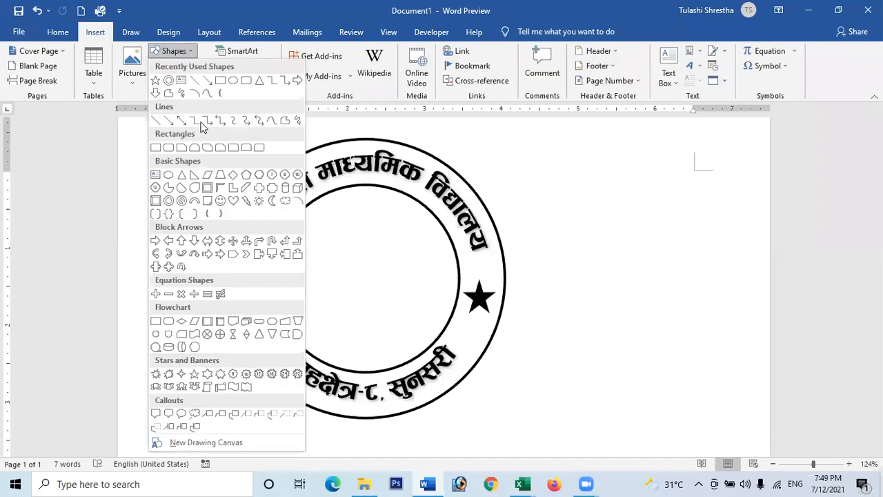
pyautogui.click(182, 177)
pyautogui.moveTo(321, 195)
pyautogui.mouseDown()
pyautogui.moveTo(434, 315)
pyautogui.moveTo(481, 321)
pyautogui.moveTo(472, 322)
pyautogui.mouseUp()
# Move and enlarge the triangle to about 1.68 by 2.23 inches so its three corners meet the inner ring
pyautogui.moveTo(391, 252); pyautogui.dragTo(354, 240)
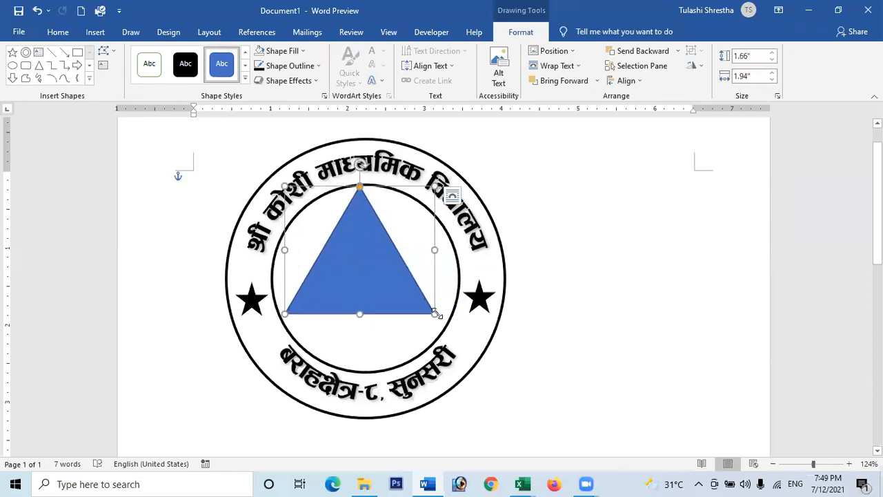
pyautogui.moveTo(436, 312); pyautogui.dragTo(452, 313)
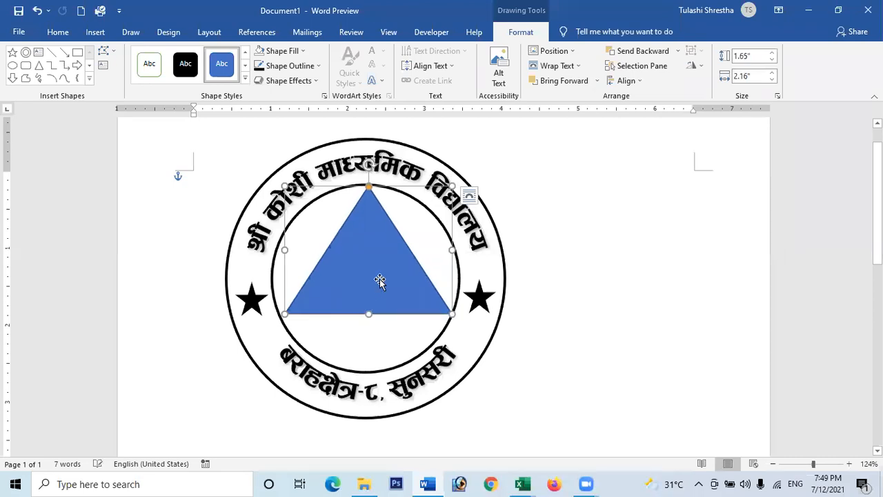
pyautogui.moveTo(363, 273); pyautogui.dragTo(356, 271)
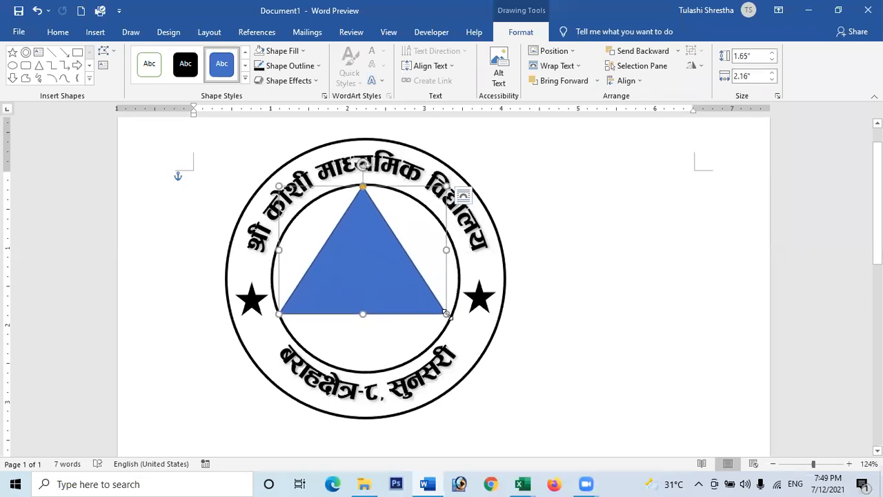
pyautogui.moveTo(446, 314); pyautogui.dragTo(450, 316)
pyautogui.click(559, 253)
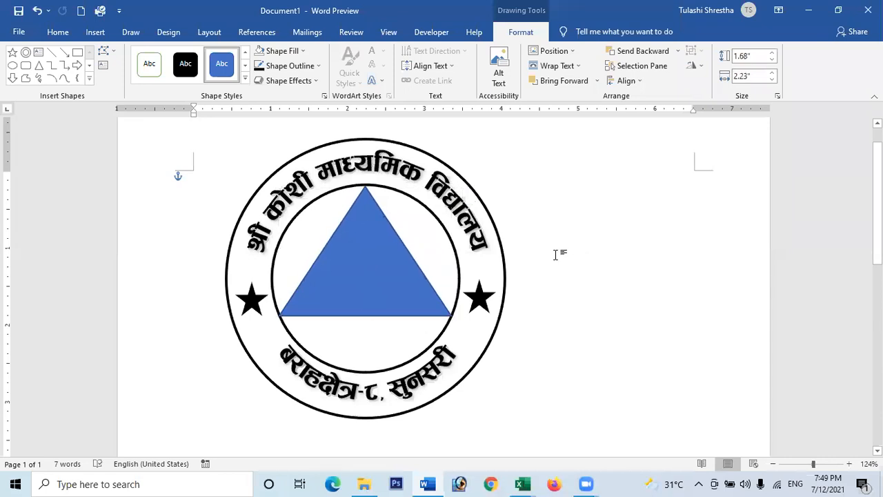
pyautogui.click(371, 269)
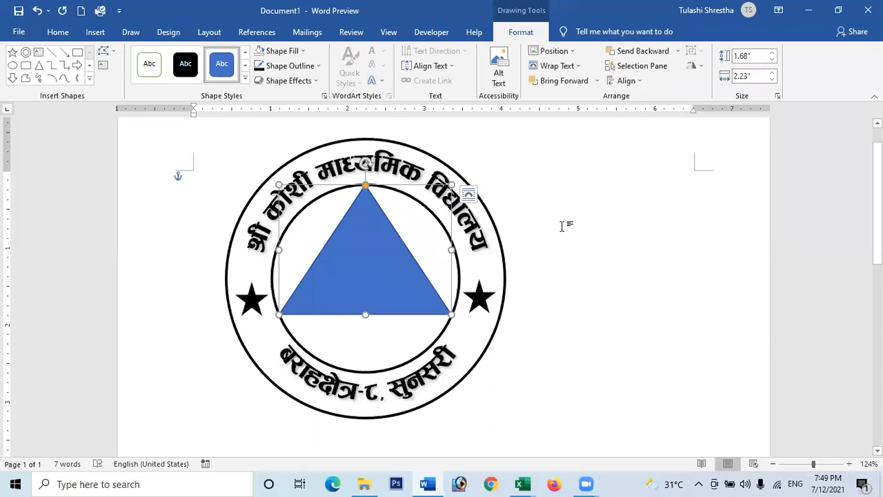
pyautogui.click(507, 247)
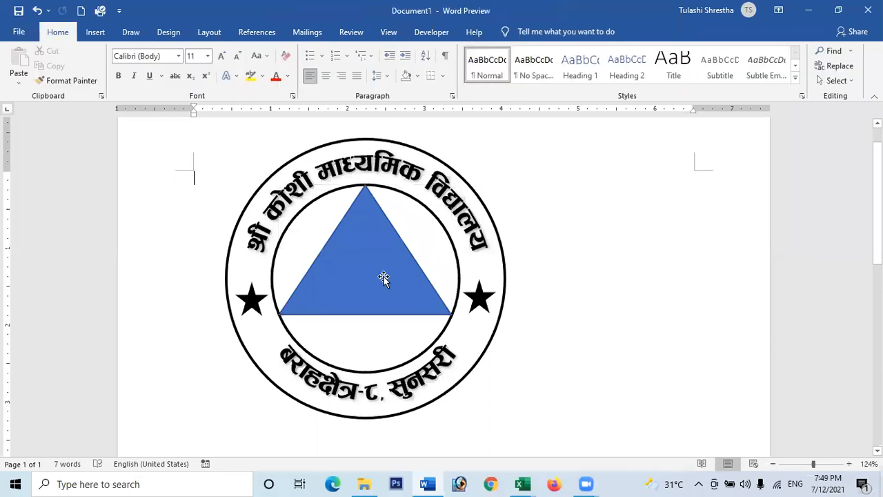
# Remove the triangle's fill and give it a black outline with a 2¼ pt weight
pyautogui.click(381, 278)
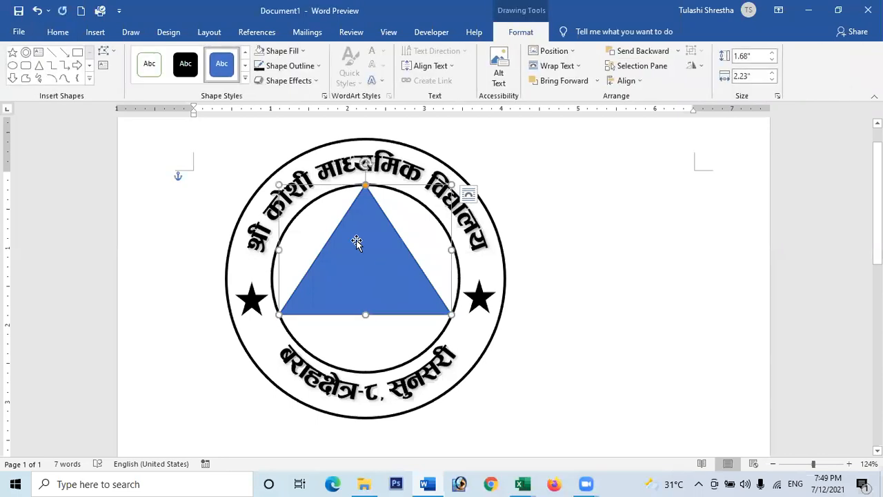
pyautogui.click(260, 52)
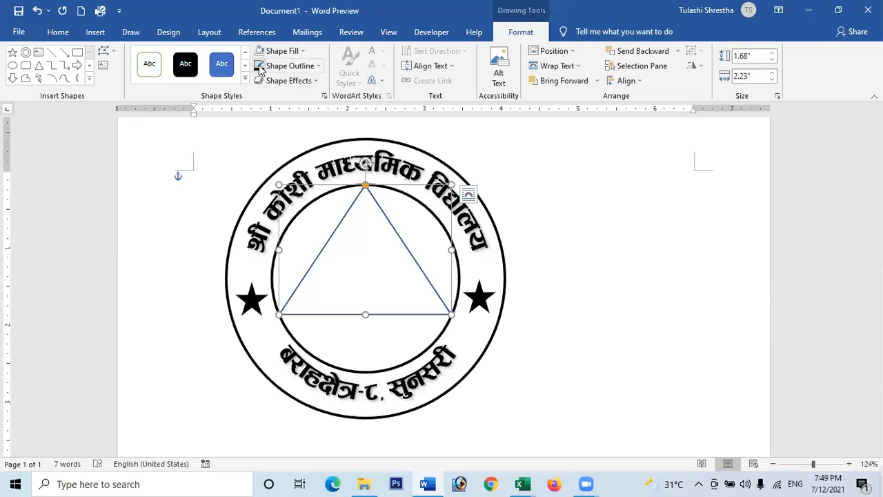
pyautogui.click(260, 68)
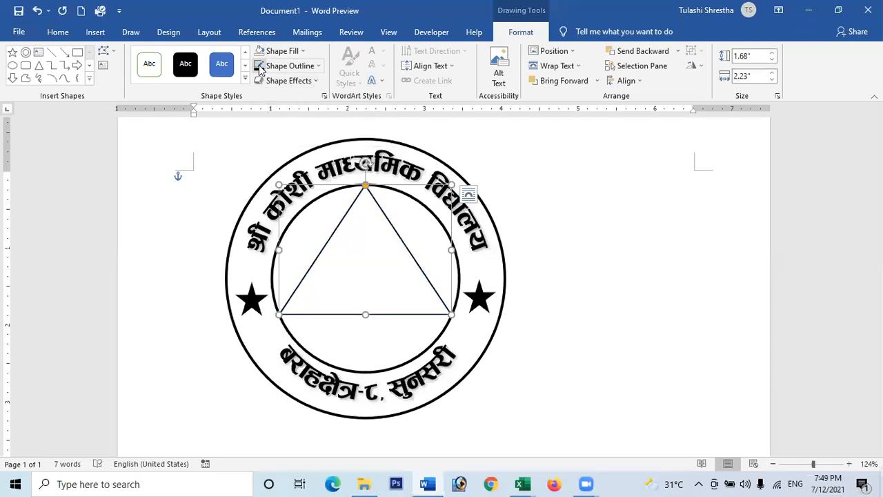
pyautogui.click(317, 66)
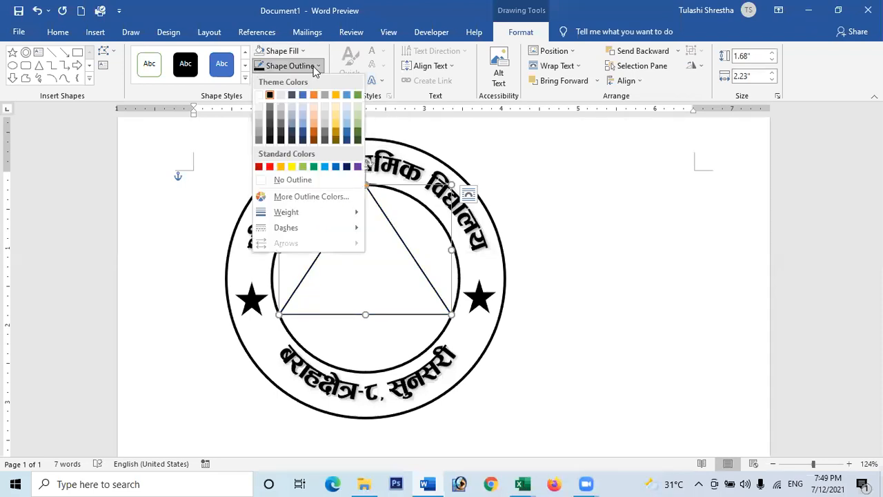
pyautogui.moveTo(287, 215)
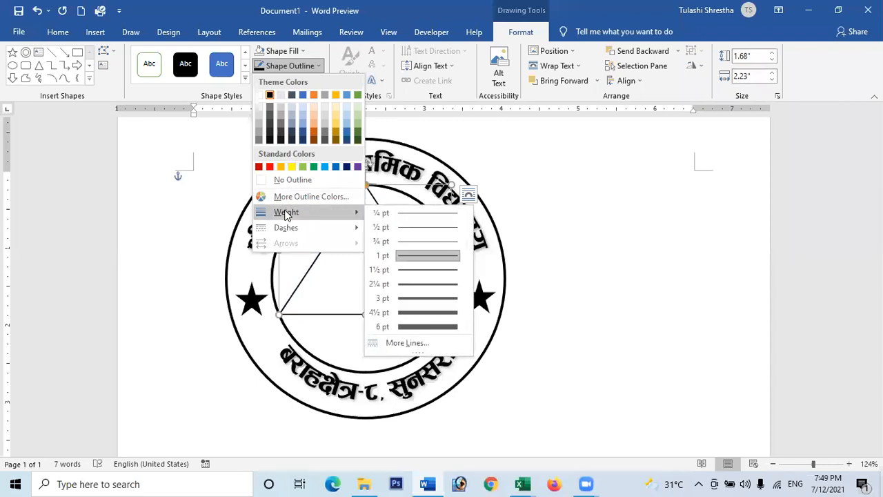
pyautogui.click(416, 284)
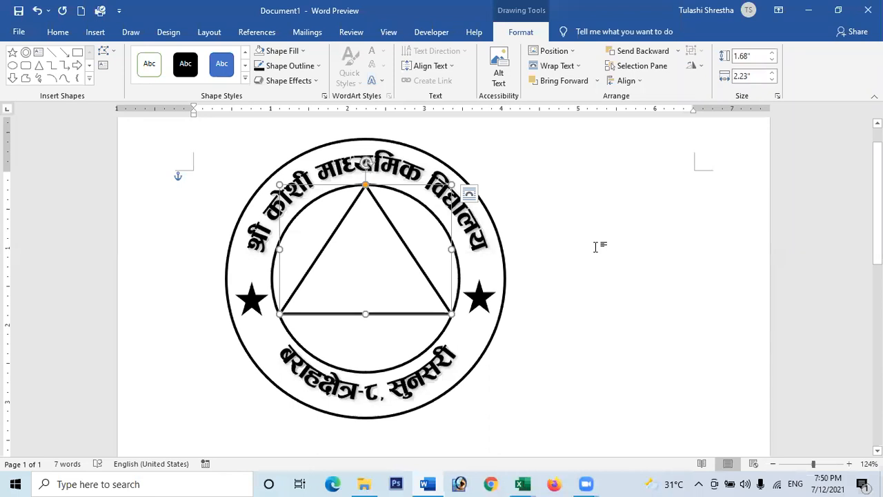
# Duplicate the outlined triangle and flip the copy vertically
pyautogui.hotkey('ctrl', 'd')
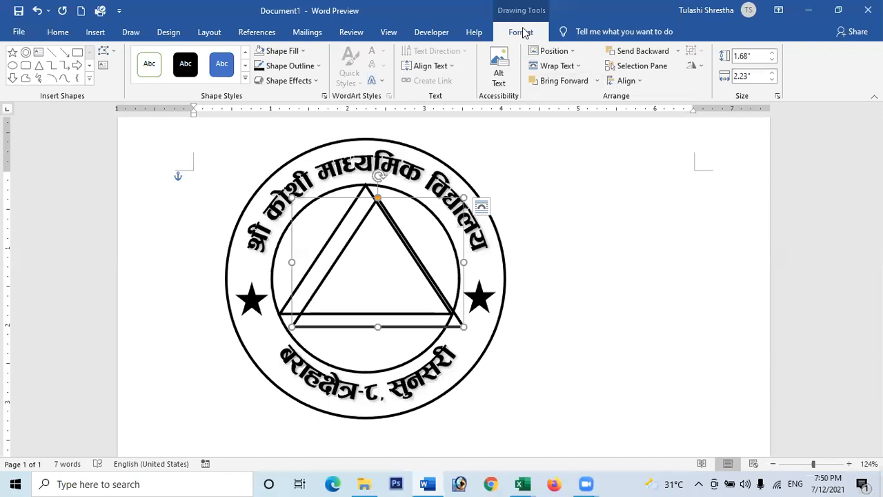
pyautogui.click(628, 183)
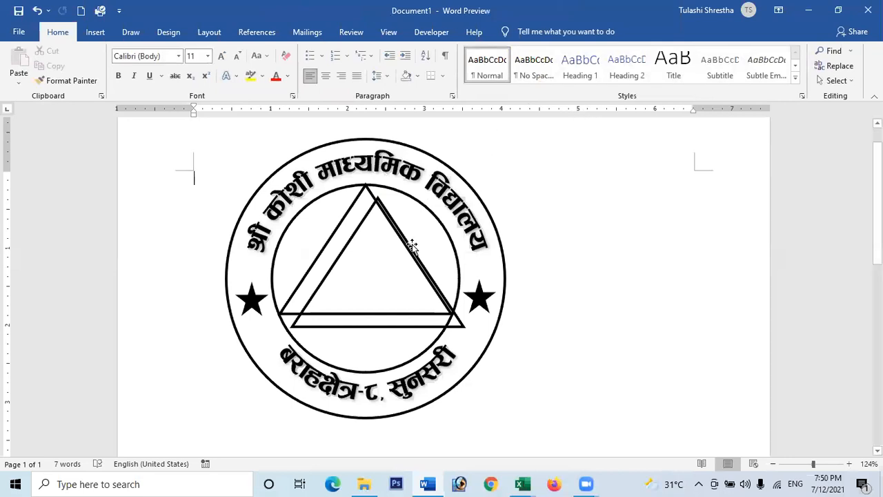
pyautogui.click(357, 229)
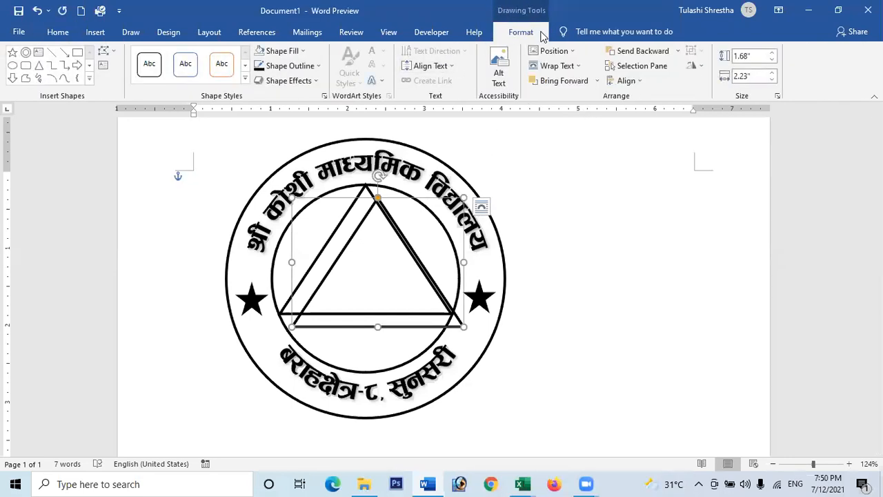
pyautogui.click(701, 69)
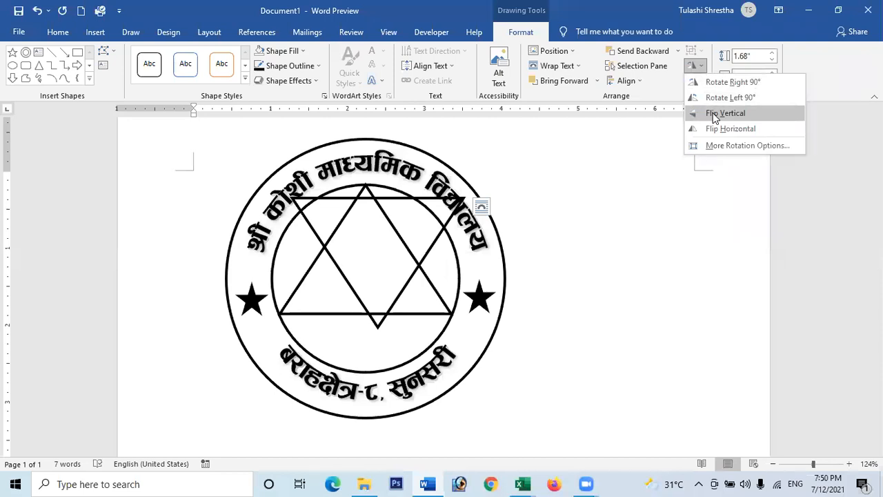
pyautogui.click(714, 116)
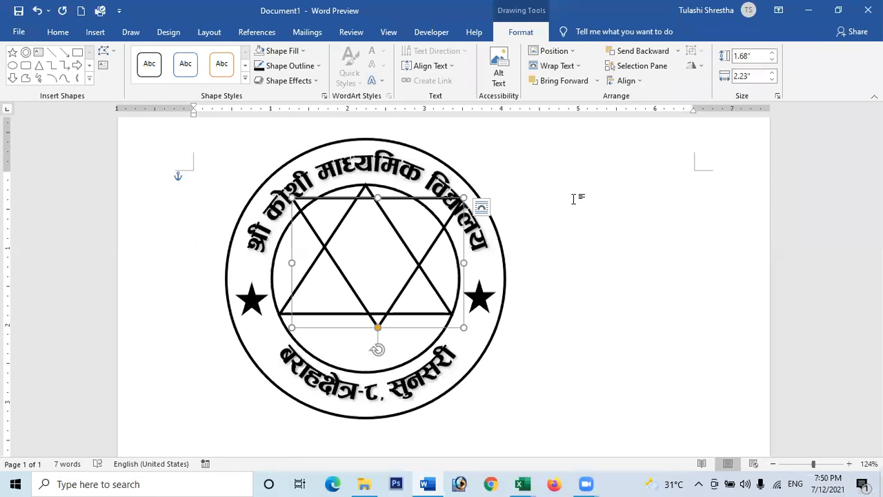
# Move the flipped triangle down and left so it overlaps the upright one as a six-pointed star inside the inner ring
pyautogui.press('Down')
pyautogui.press('Down')
pyautogui.press('Down')
pyautogui.press('Down')
pyautogui.press('Down')
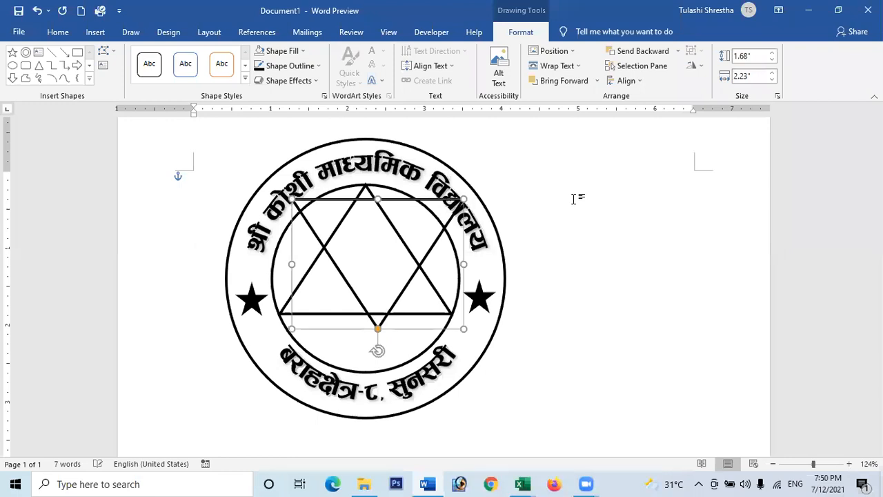
pyautogui.press('Down')
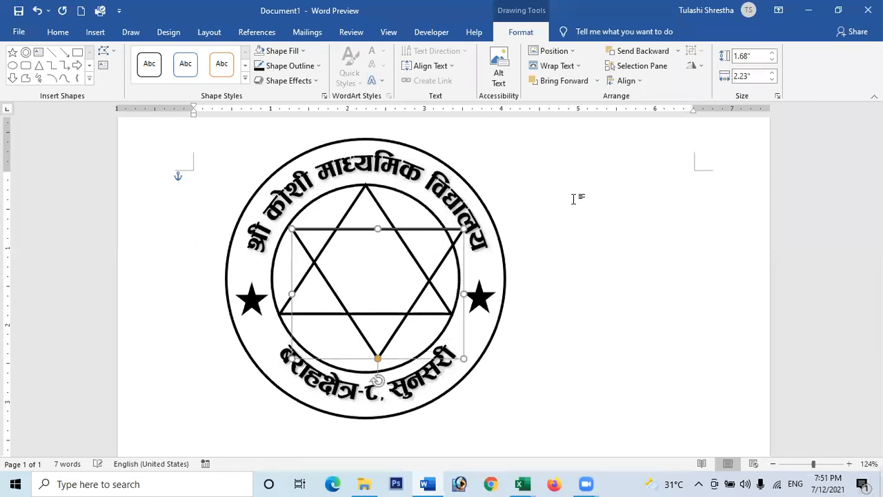
pyautogui.press('Down')
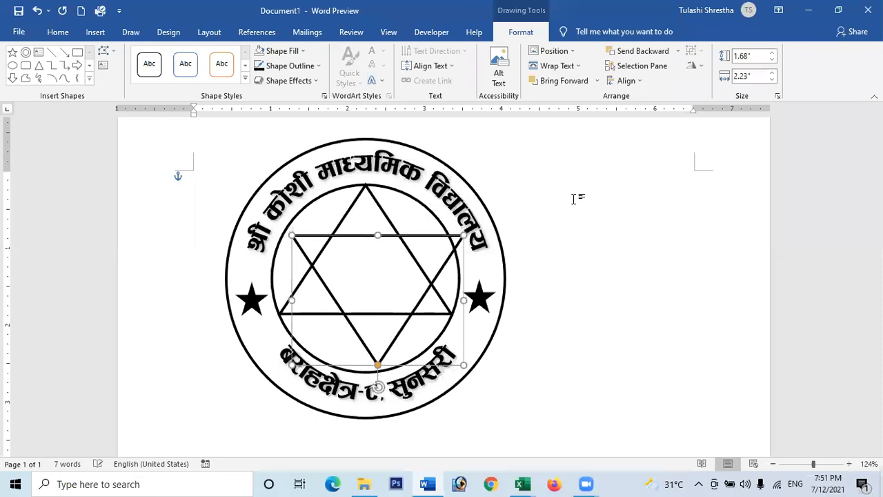
pyautogui.press('Left')
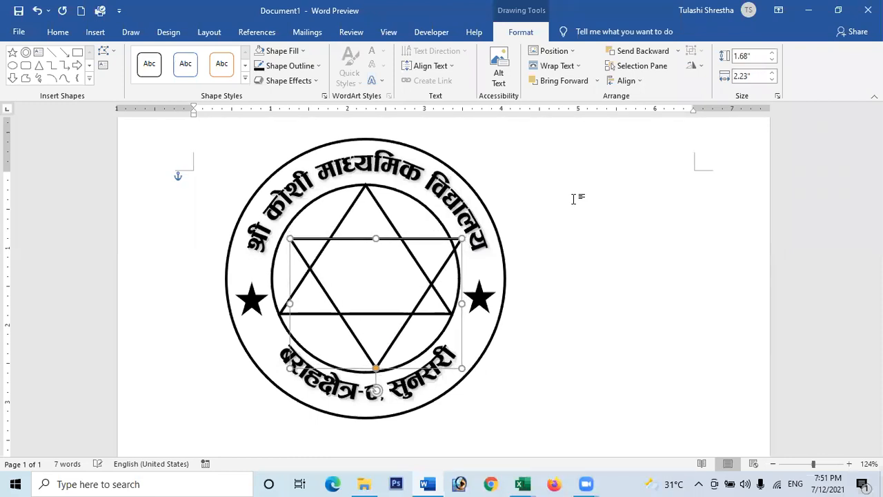
pyautogui.press('Left')
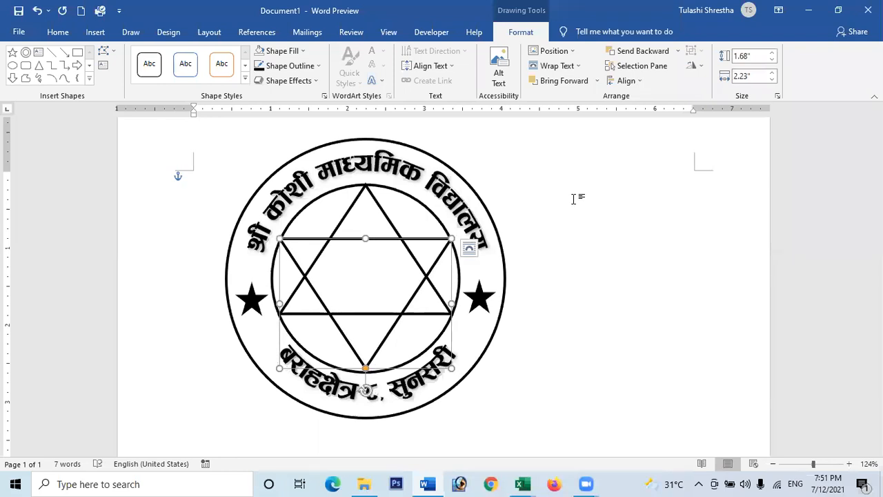
# Fine-tune the inverted triangle's position slightly down and left so all its corners meet the inner ring
pyautogui.hotkey('ctrl', 'Down')
pyautogui.hotkey('ctrl', 'Down')
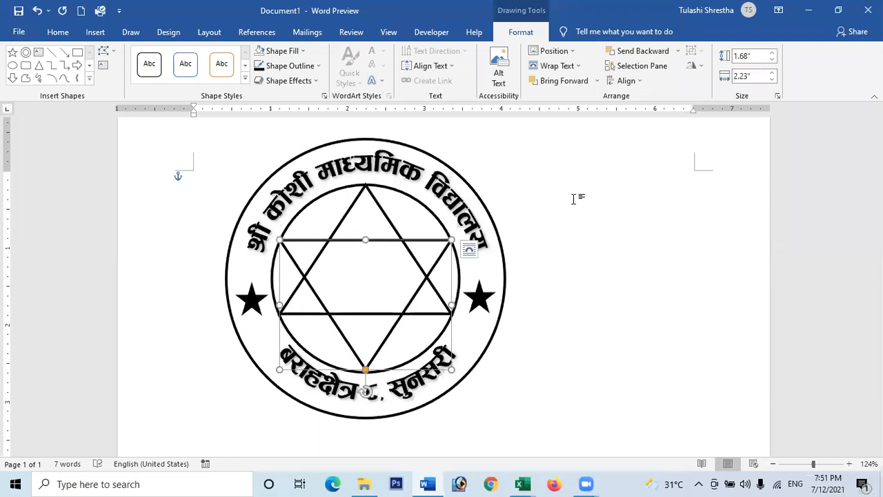
pyautogui.hotkey('ctrl', 'Left')
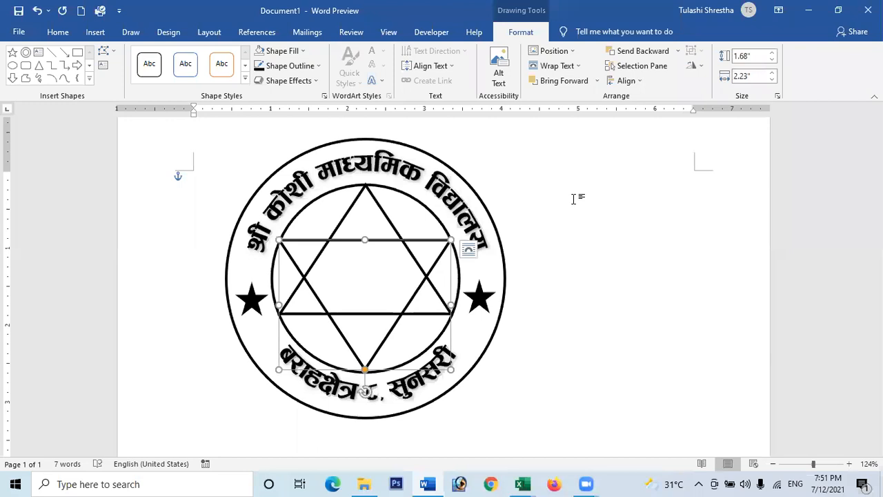
pyautogui.click(591, 227)
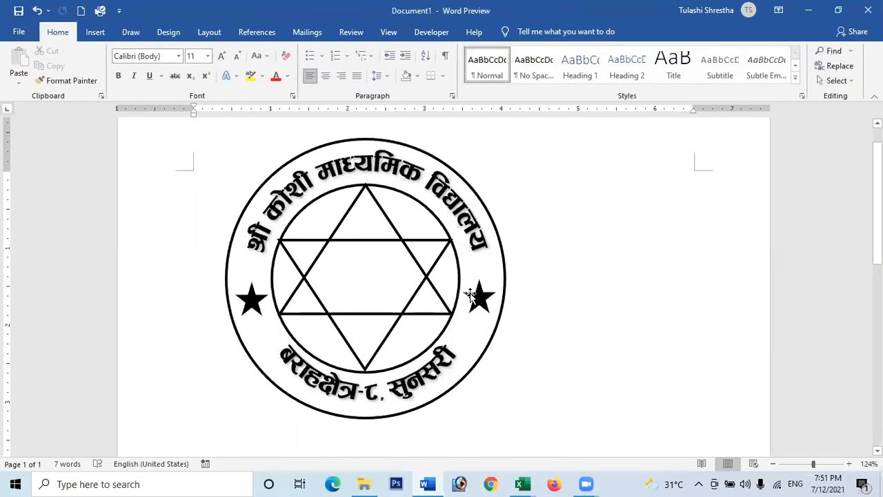
pyautogui.click(373, 353)
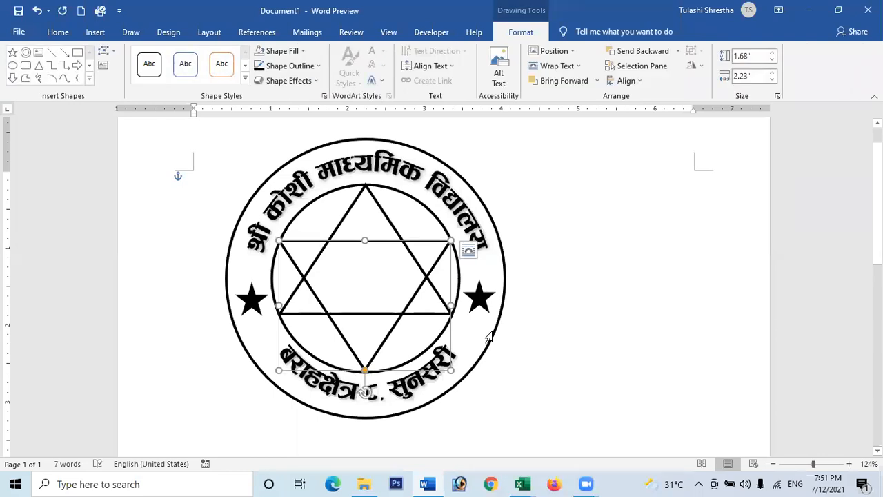
pyautogui.click(631, 262)
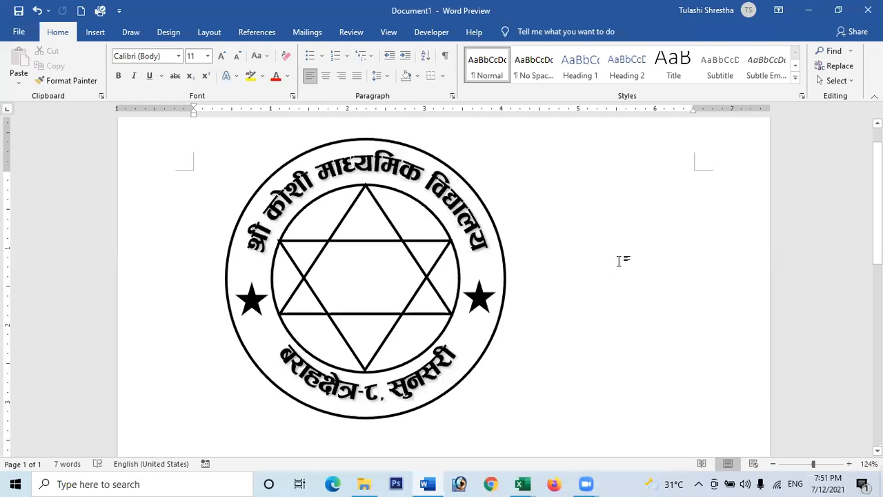
pyautogui.scroll(1, 612, 257)
pyautogui.scroll(-2, 611, 253)
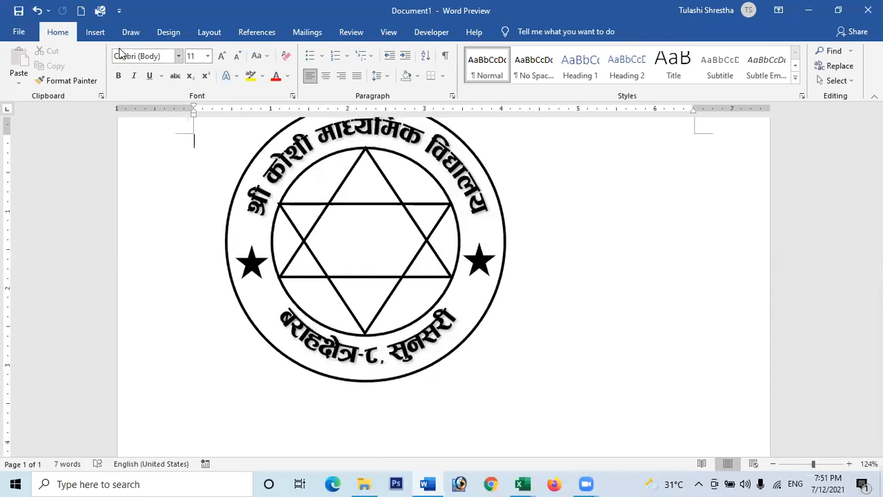
# Open the full symbol picker and set its font to Wingdings
pyautogui.click(97, 32)
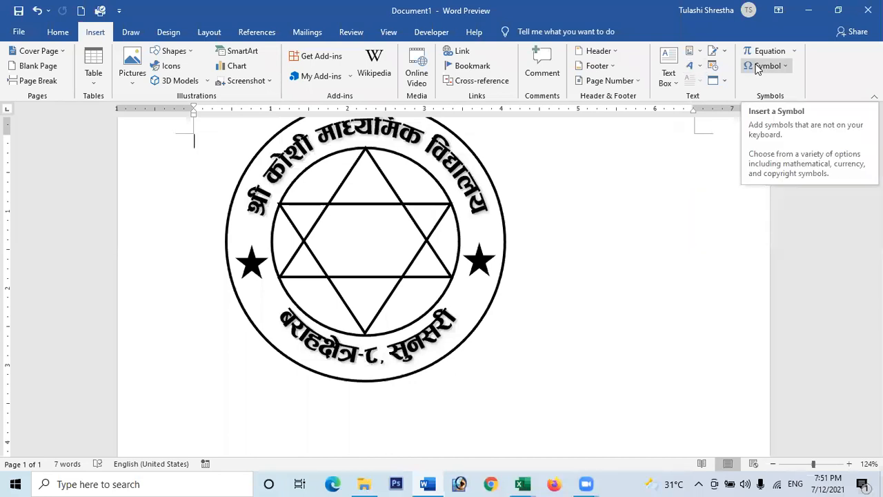
pyautogui.click(757, 67)
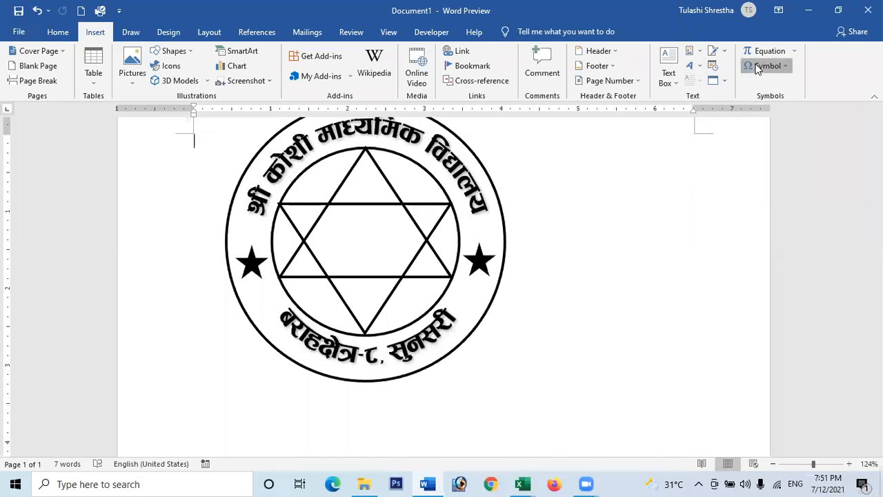
pyautogui.click(757, 67)
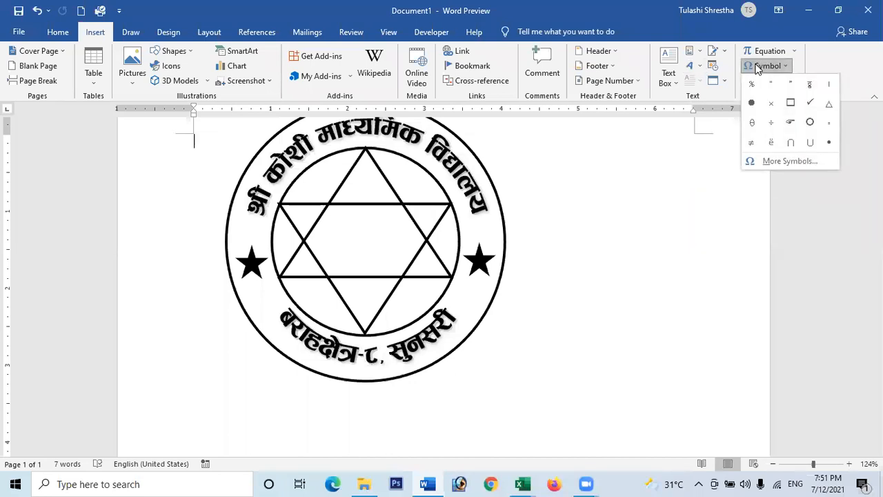
pyautogui.click(788, 165)
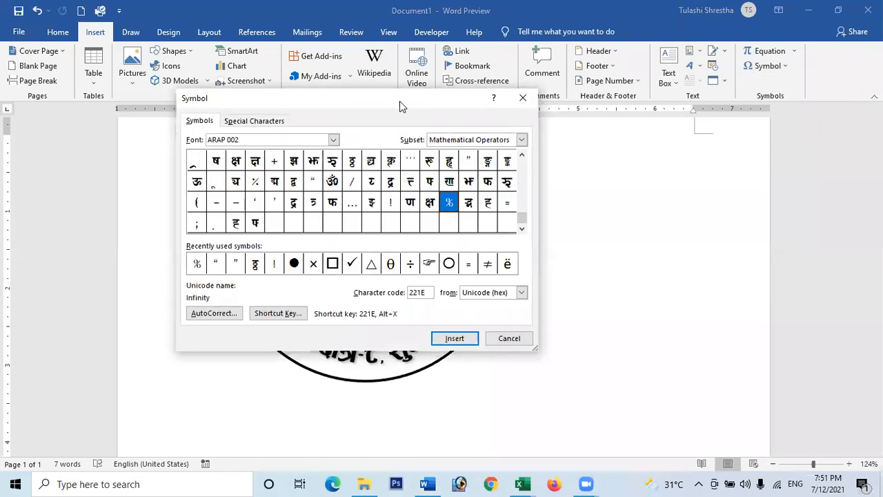
pyautogui.moveTo(402, 101); pyautogui.dragTo(699, 65)
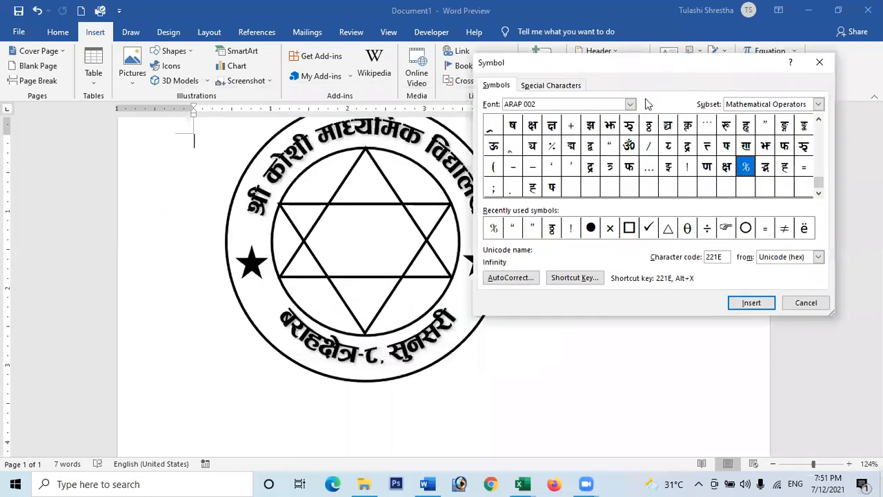
pyautogui.click(630, 104)
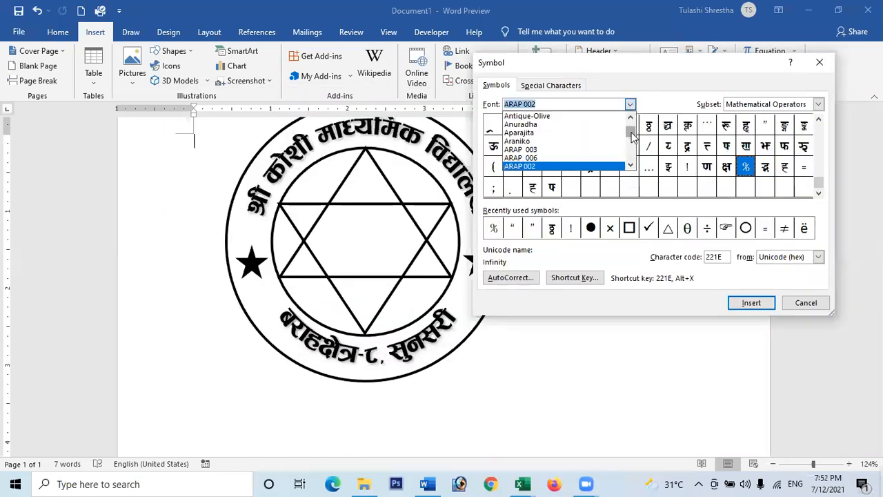
pyautogui.moveTo(633, 140); pyautogui.dragTo(629, 166)
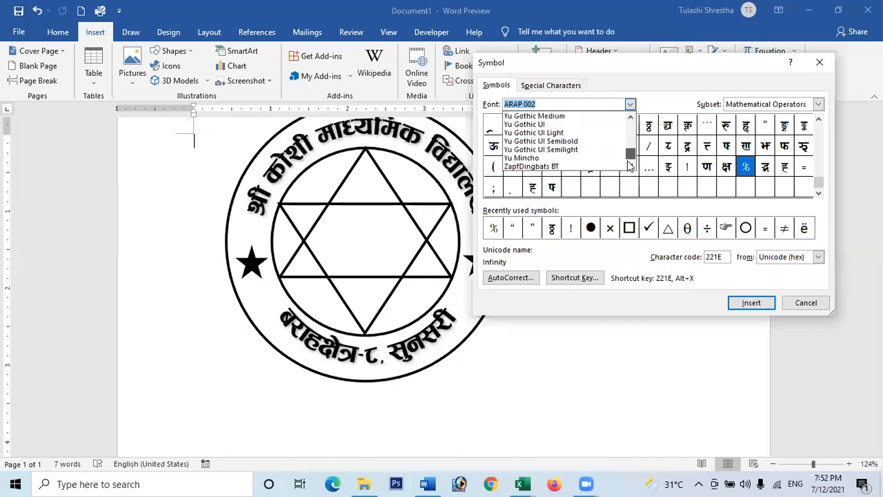
pyautogui.click(630, 119)
pyautogui.click(629, 119)
pyautogui.click(629, 120)
pyautogui.click(630, 119)
pyautogui.click(630, 119)
pyautogui.click(630, 120)
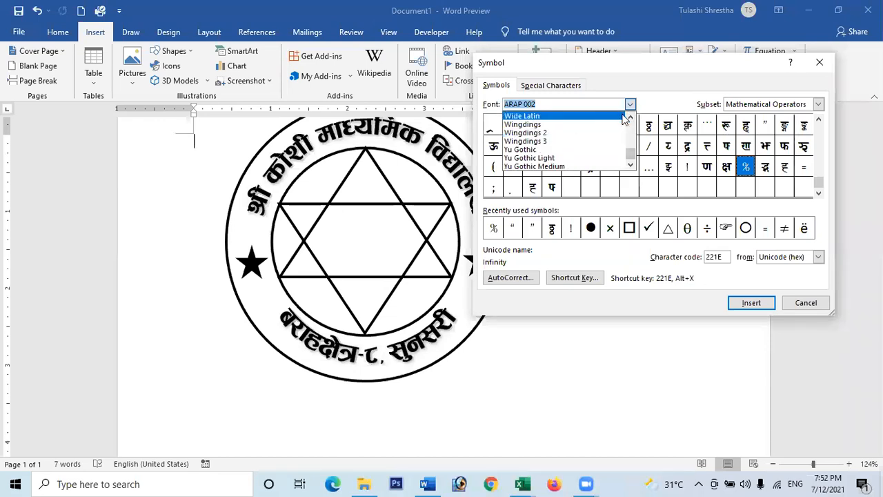
pyautogui.click(630, 120)
pyautogui.click(629, 119)
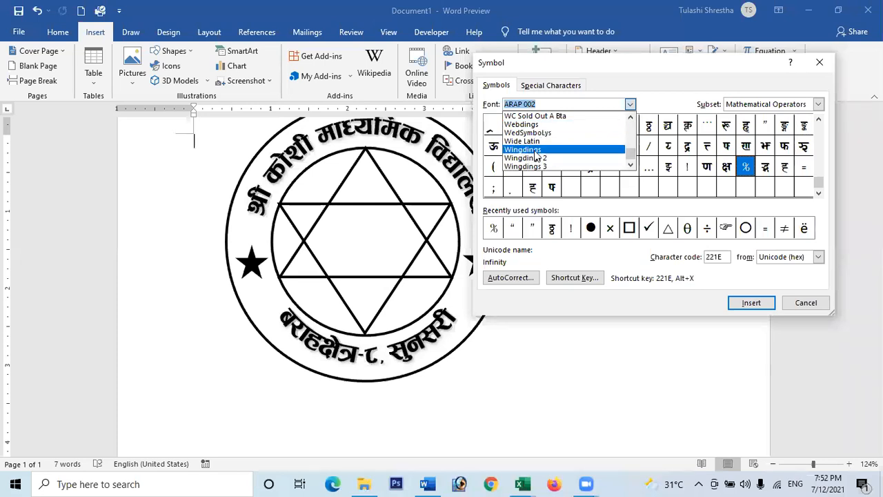
pyautogui.click(536, 150)
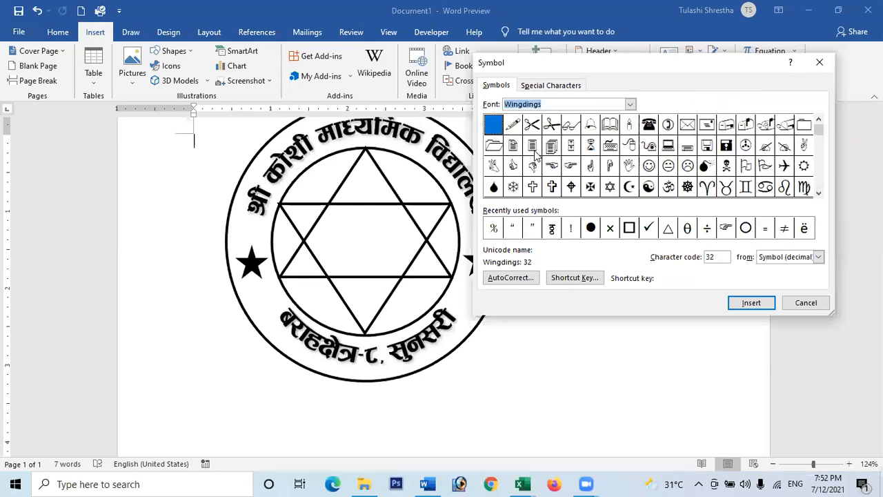
# Insert the Wingdings open book symbol, character code 38, at the cursor and close the symbol picker
pyautogui.click(610, 127)
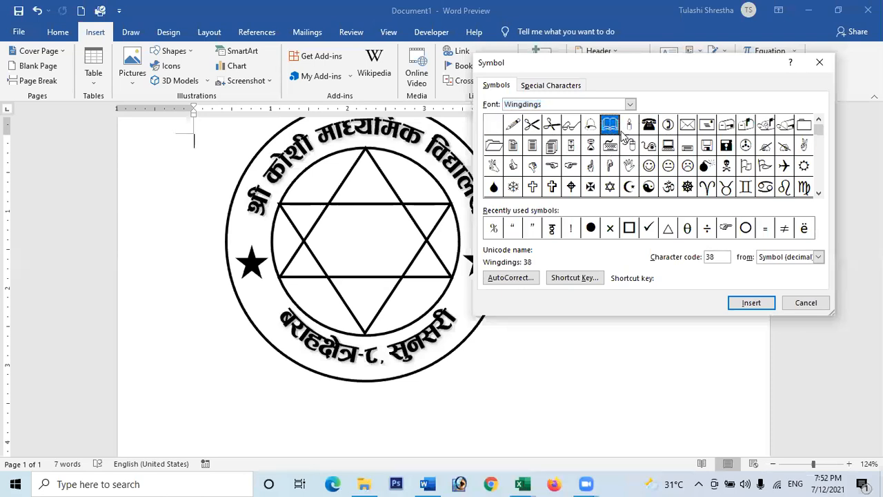
pyautogui.click(748, 303)
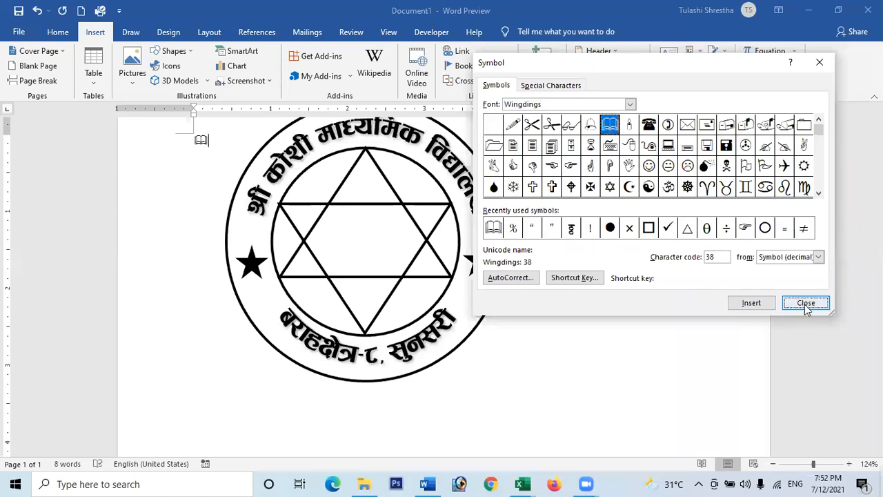
pyautogui.scroll(2, 201, 166)
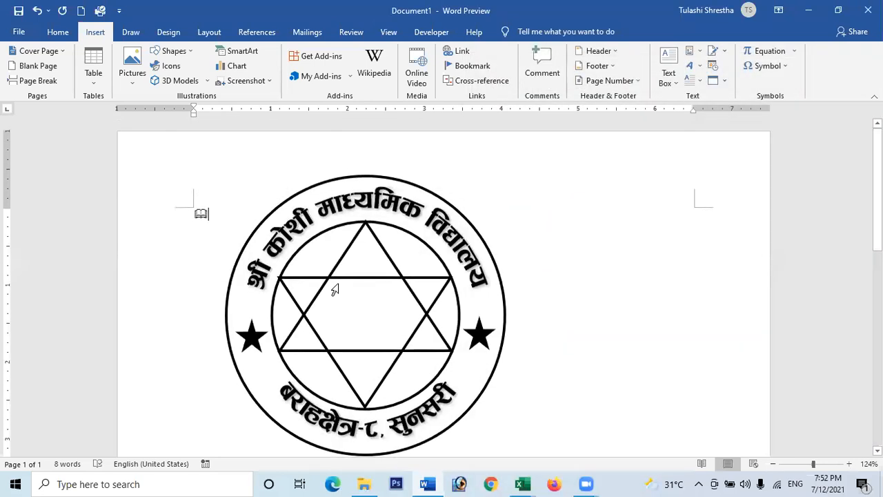
pyautogui.scroll(-2, 338, 286)
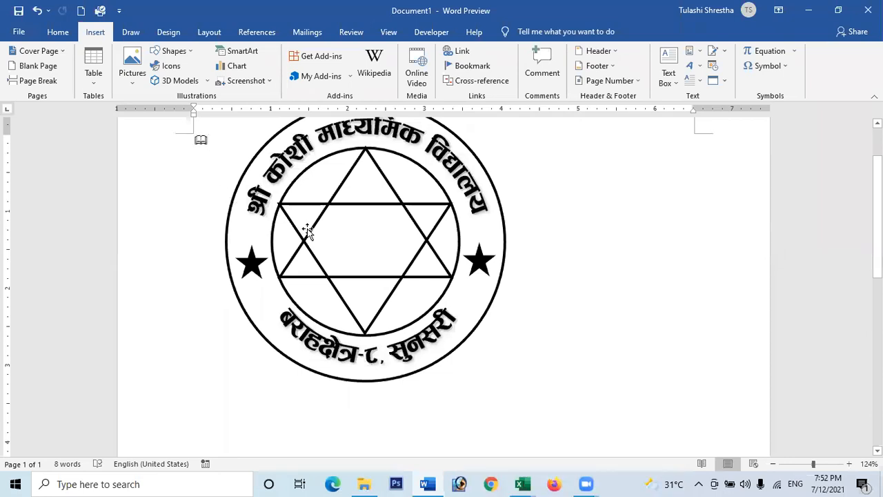
pyautogui.scroll(1, 345, 234)
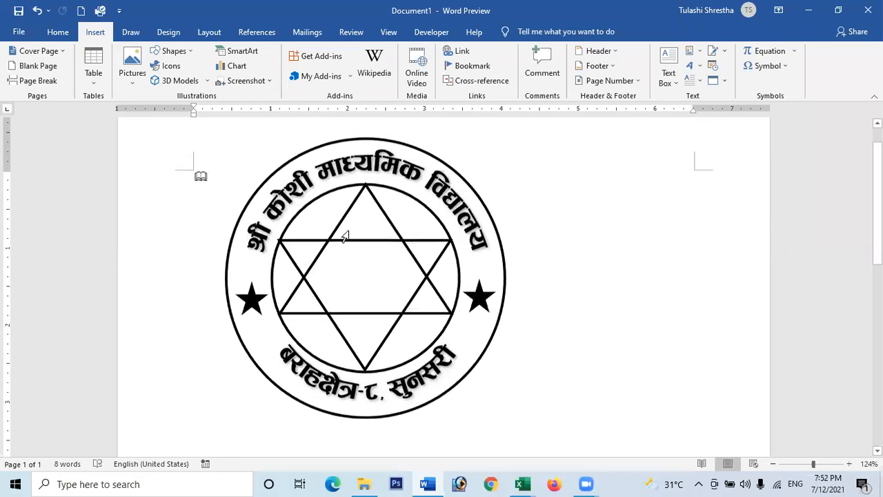
pyautogui.doubleClick(198, 177)
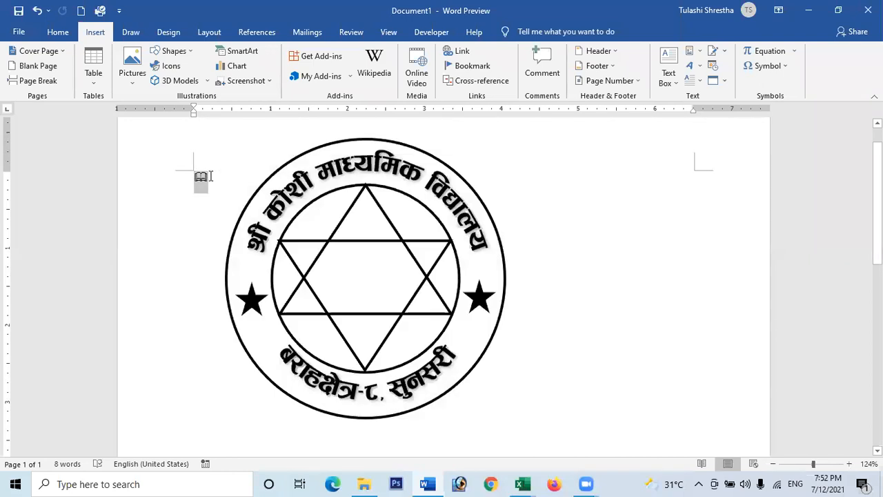
pyautogui.click(57, 32)
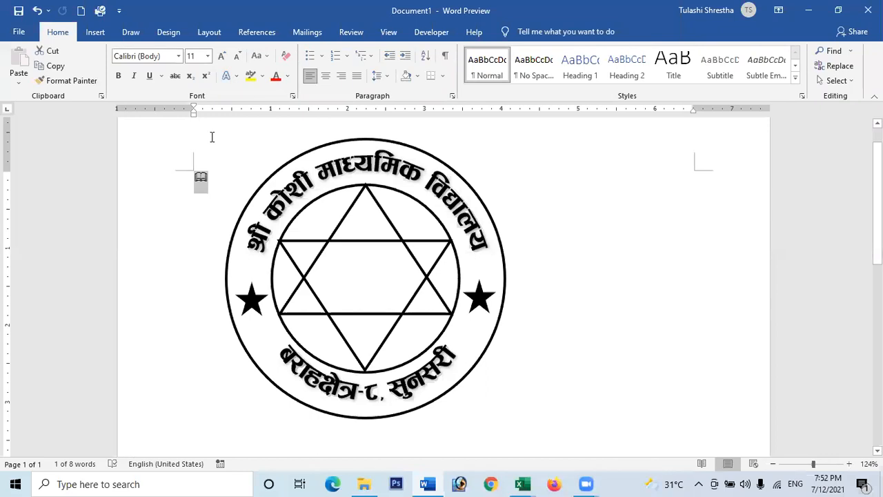
pyautogui.click(223, 173)
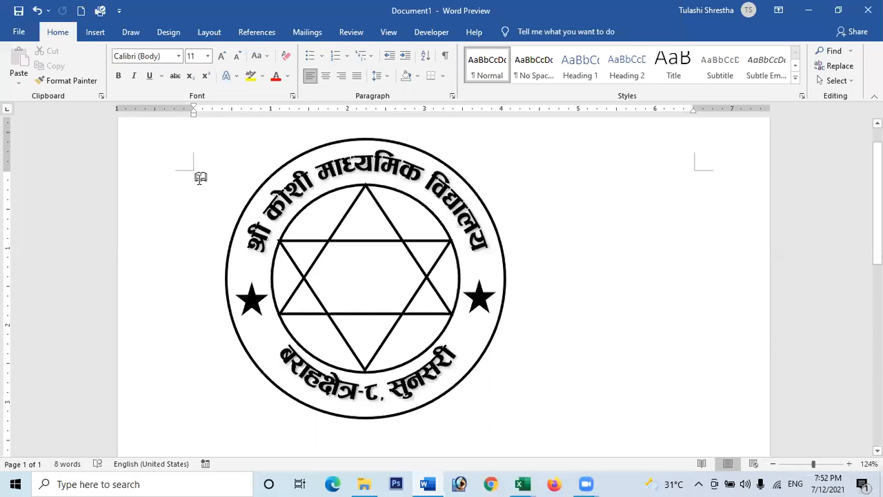
pyautogui.click(343, 221)
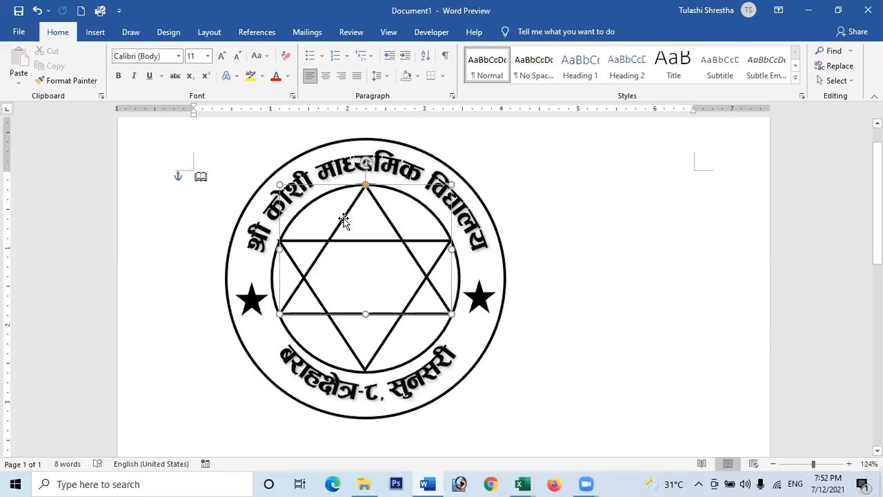
pyautogui.press('Delete')
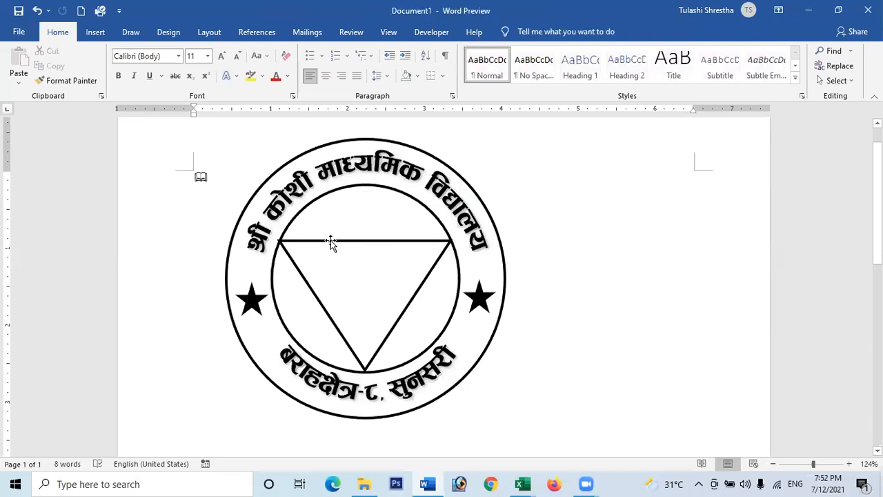
pyautogui.hotkey('ctrl', 'z')
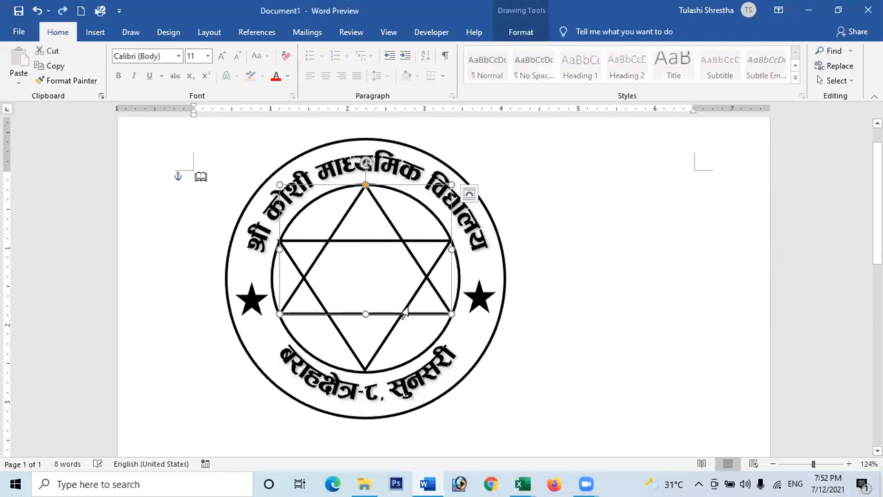
pyautogui.click(607, 220)
# Draw an isosceles triangle about 2.09" wide and 1.23" high on the blank area right of the stamp
pyautogui.click(95, 32)
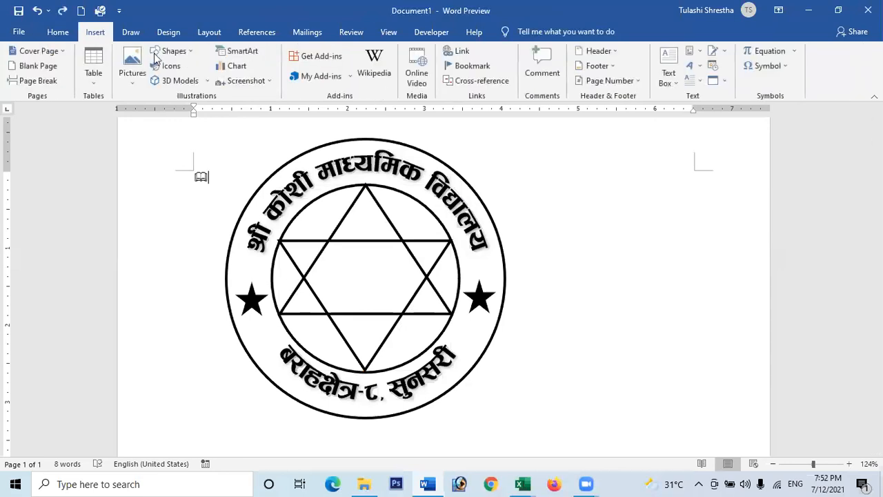
pyautogui.click(171, 51)
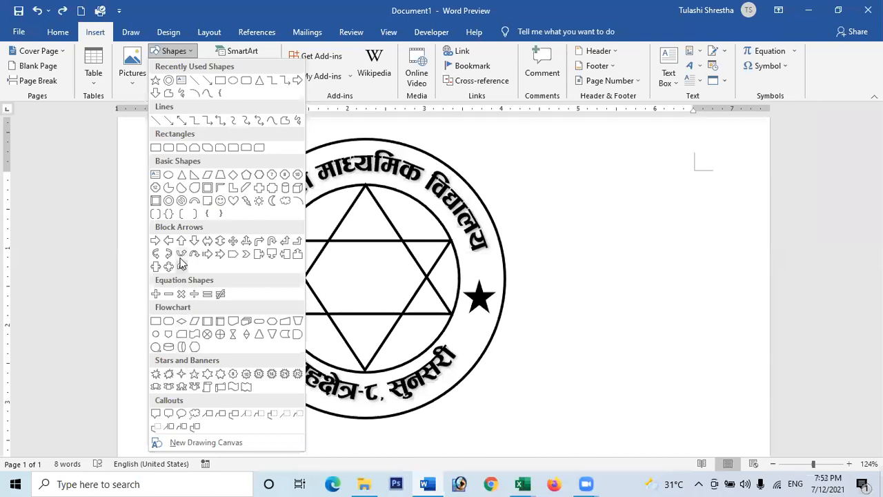
pyautogui.click(181, 176)
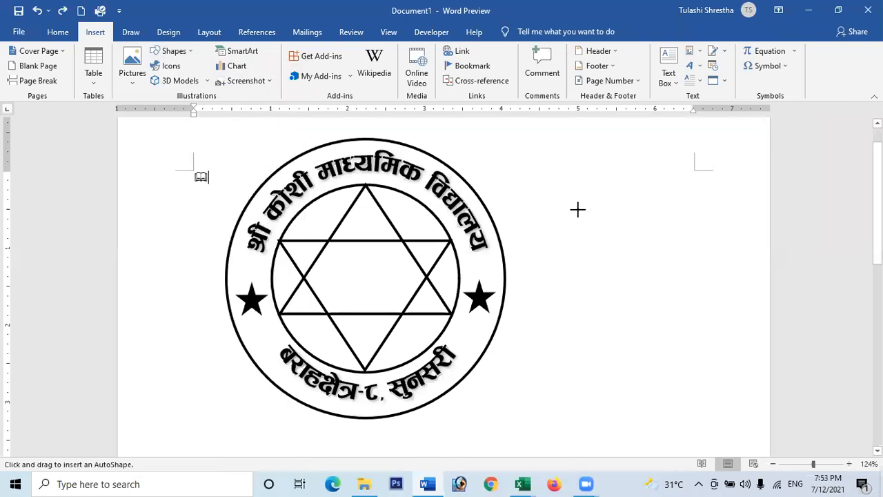
pyautogui.moveTo(585, 198); pyautogui.dragTo(747, 294)
pyautogui.moveTo(669, 250); pyautogui.dragTo(640, 236)
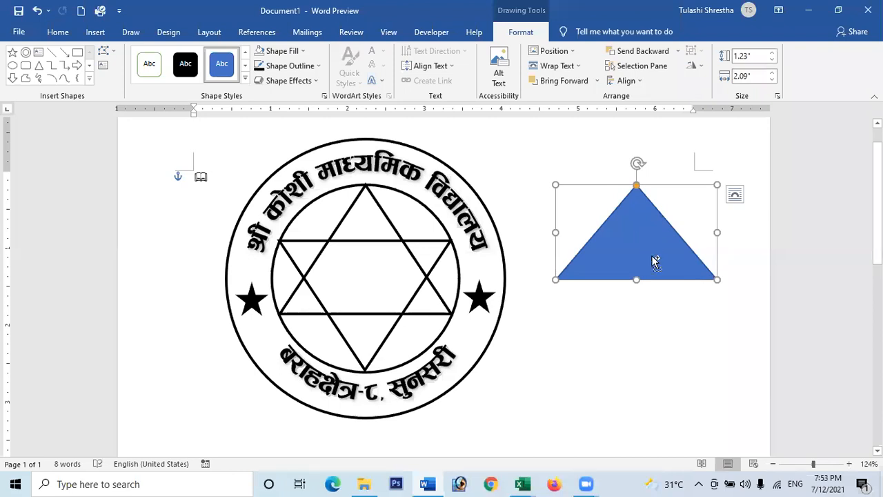
# Duplicate the blue triangle, align the copy exactly over the original and flip it vertically
pyautogui.hotkey('ctrl', 'd')
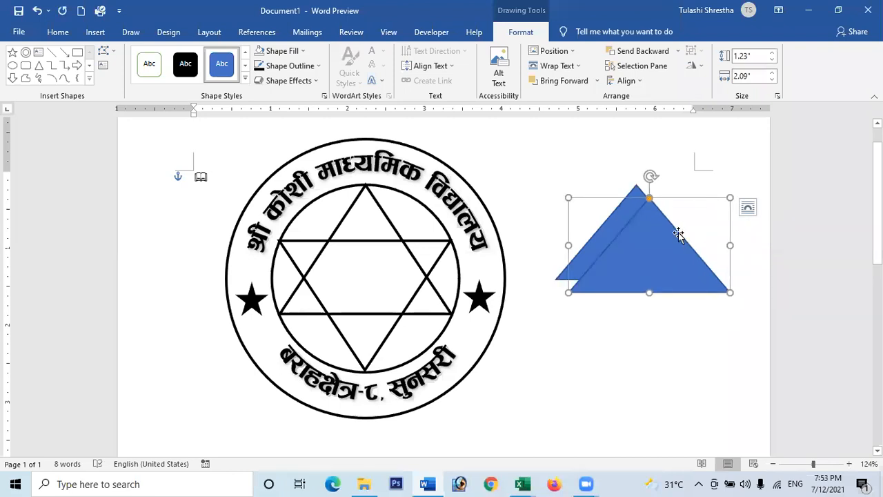
pyautogui.moveTo(660, 247); pyautogui.dragTo(646, 231)
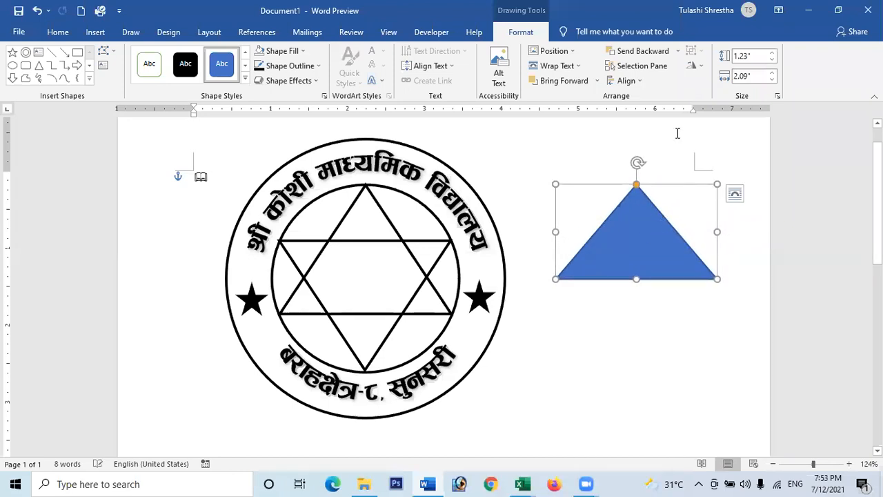
pyautogui.click(700, 67)
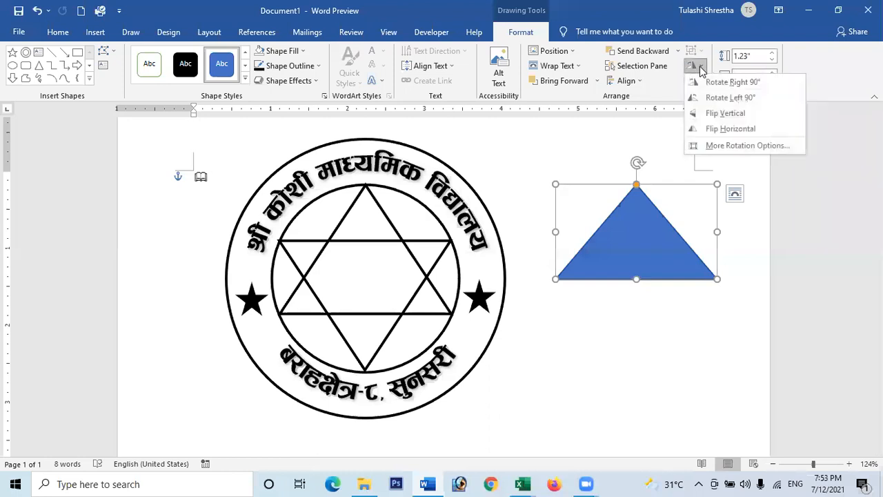
pyautogui.click(712, 114)
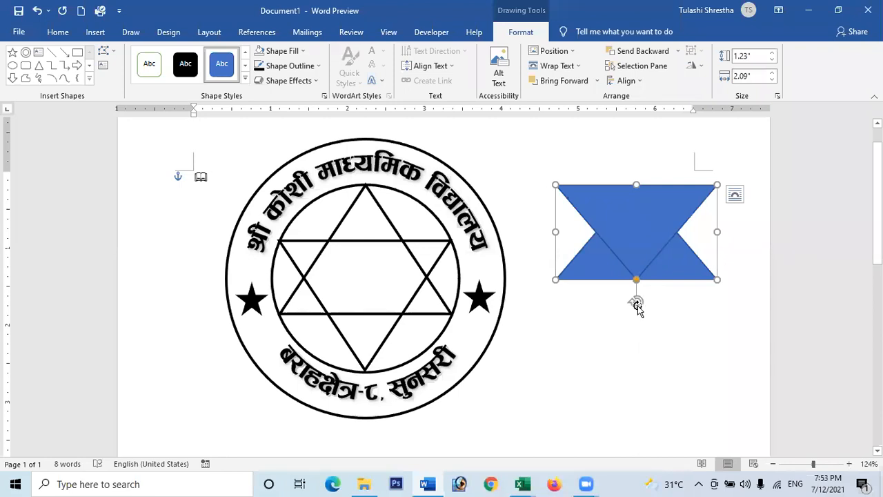
# Nudge the flipped blue triangle straight down until the two triangles form a six-pointed star
pyautogui.press('Down')
pyautogui.press('Down')
pyautogui.press('Down')
pyautogui.press('Down')
pyautogui.press('Down')
pyautogui.press('Down')
pyautogui.press('Down')
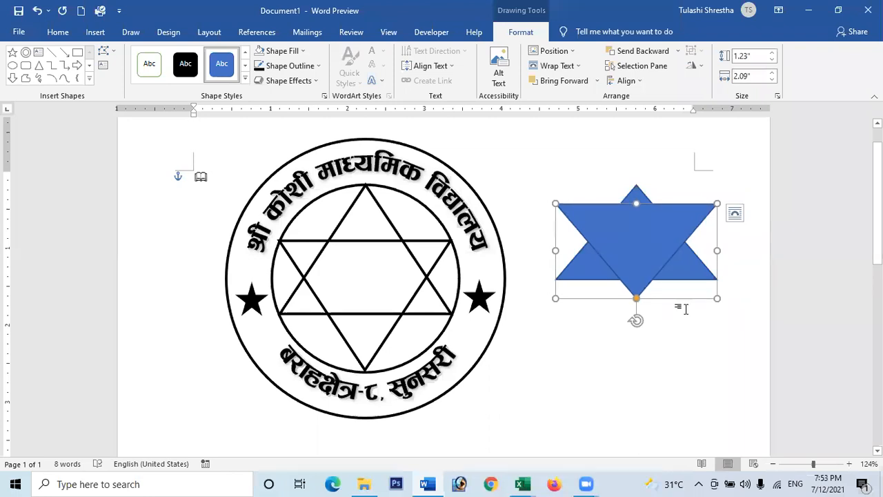
pyautogui.press('Down')
pyautogui.press('Down')
pyautogui.press('Down')
pyautogui.press('Down')
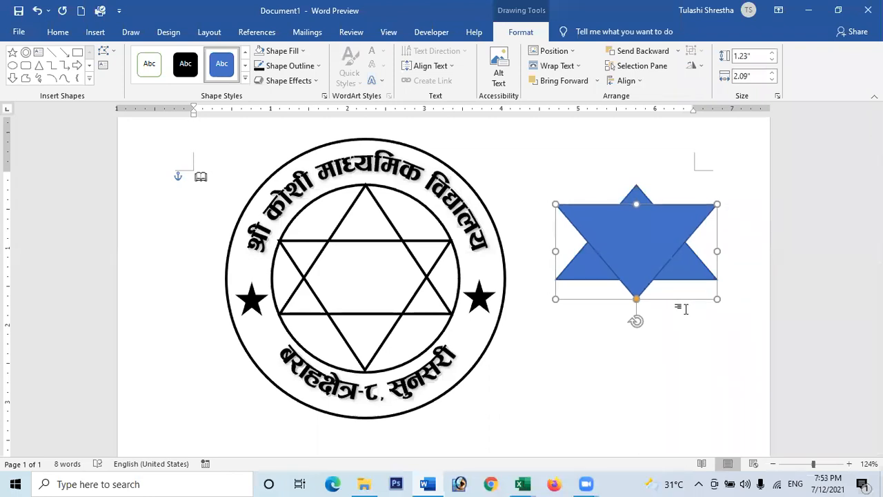
pyautogui.press('Down')
pyautogui.press('Down')
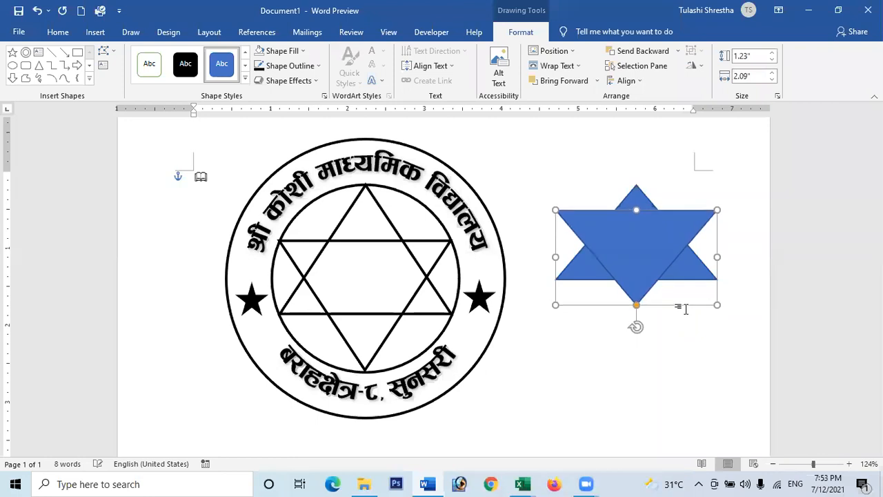
pyautogui.click(574, 335)
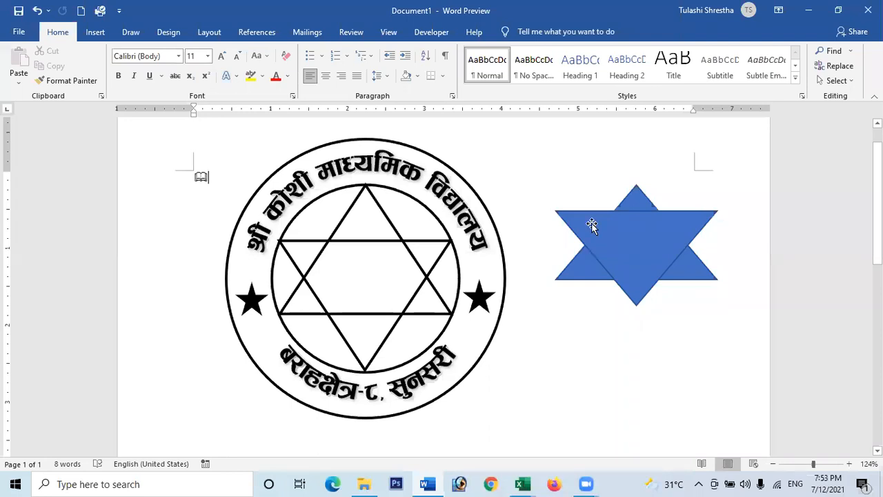
pyautogui.click(647, 246)
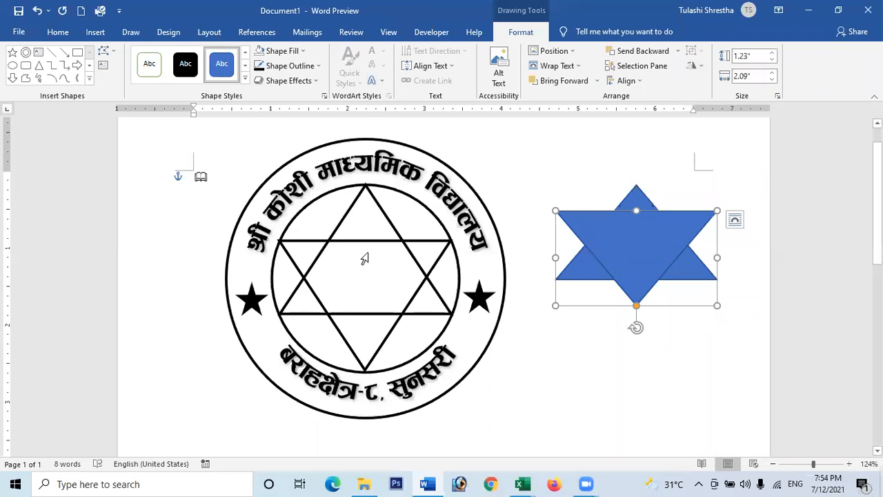
# Enlarge the open book symbol at the start of the page to font size 80
pyautogui.click(199, 178)
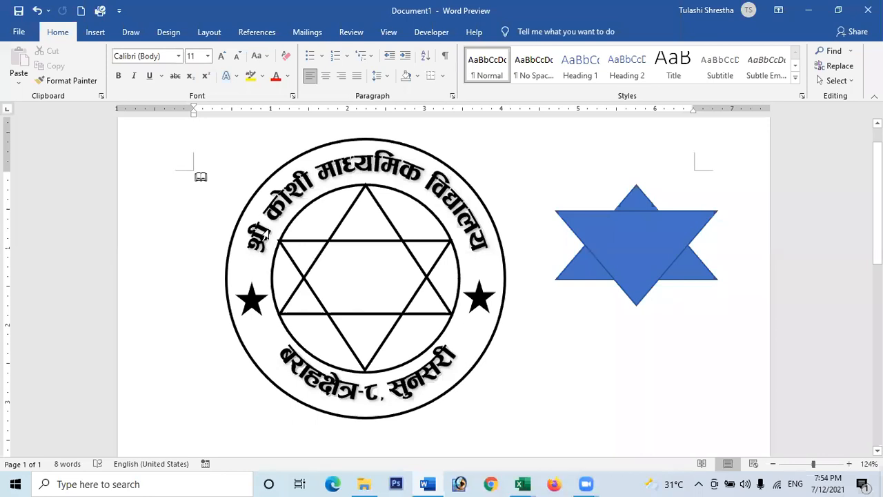
pyautogui.click(200, 176)
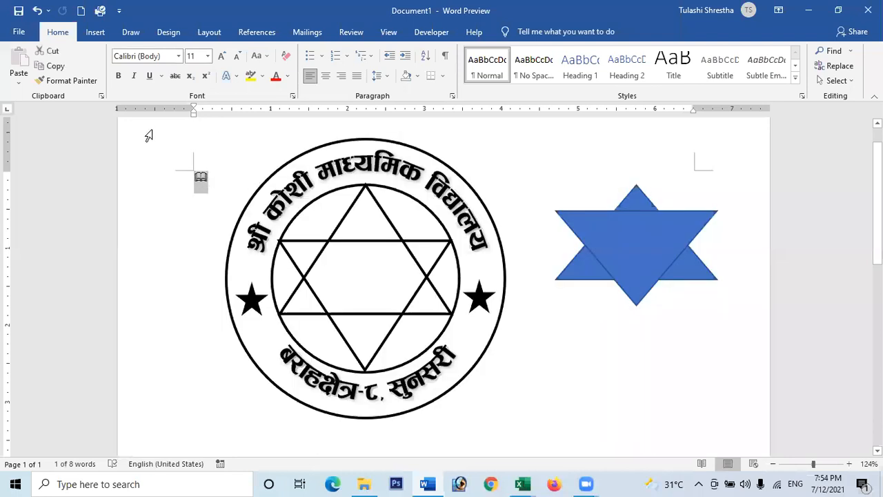
pyautogui.click(222, 55)
pyautogui.click(221, 56)
pyautogui.click(222, 56)
pyautogui.click(221, 56)
pyautogui.click(221, 56)
pyautogui.click(221, 55)
pyautogui.click(222, 56)
pyautogui.click(221, 56)
pyautogui.click(222, 56)
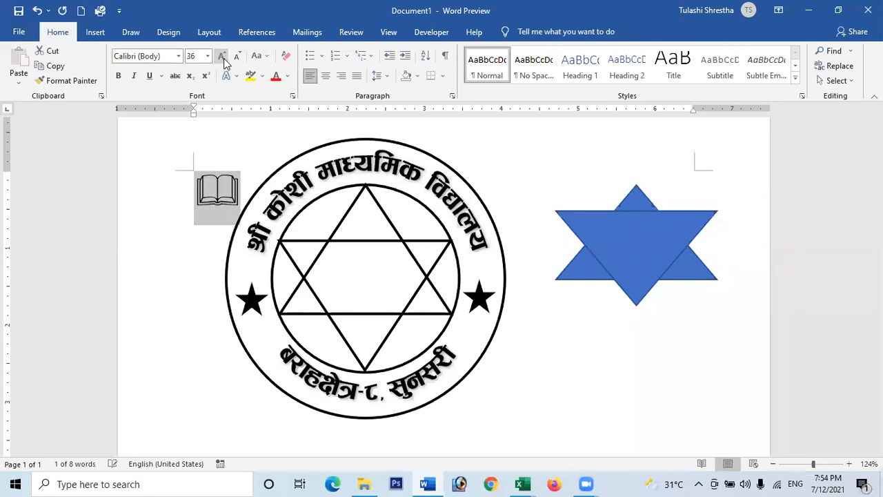
pyautogui.click(221, 56)
pyautogui.click(221, 56)
pyautogui.click(222, 56)
pyautogui.click(221, 56)
pyautogui.click(222, 58)
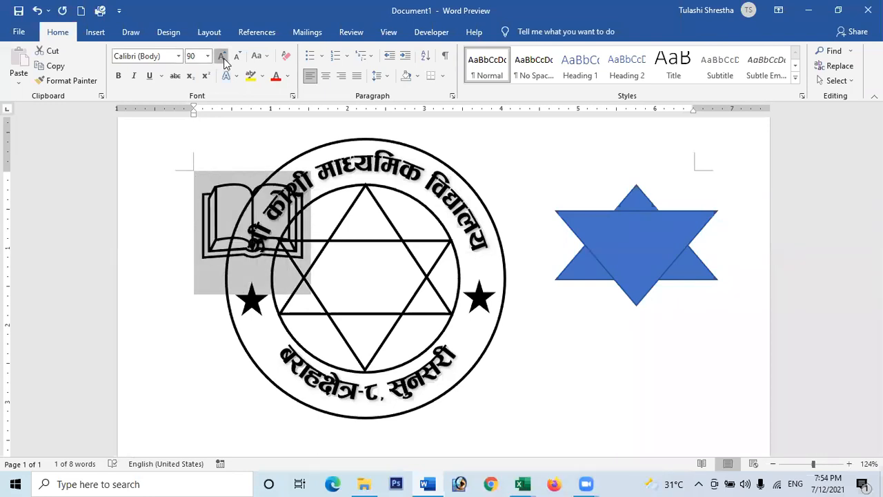
pyautogui.click(222, 57)
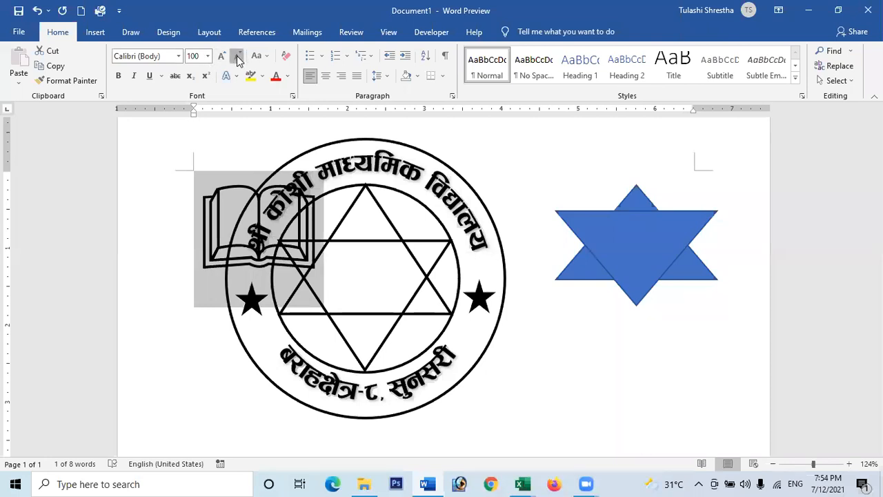
pyautogui.click(236, 56)
pyautogui.click(237, 56)
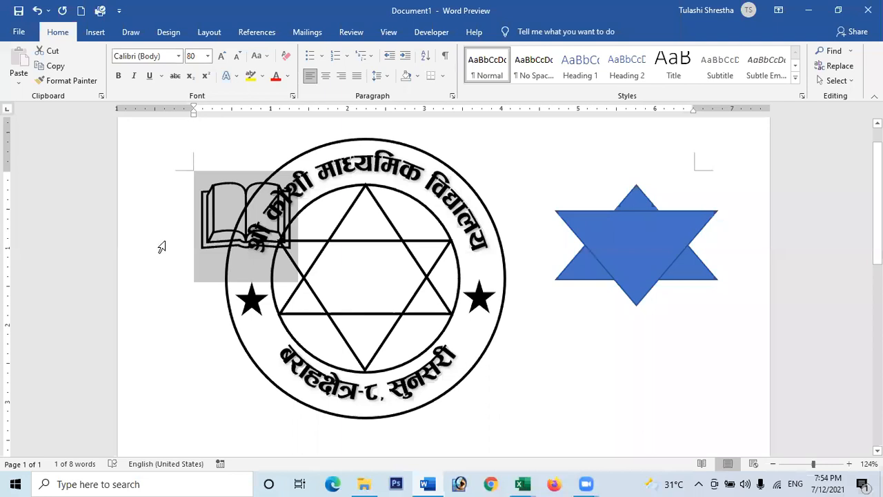
# Open the full symbol picker and switch its font to Webdings to view those characters
pyautogui.click(203, 176)
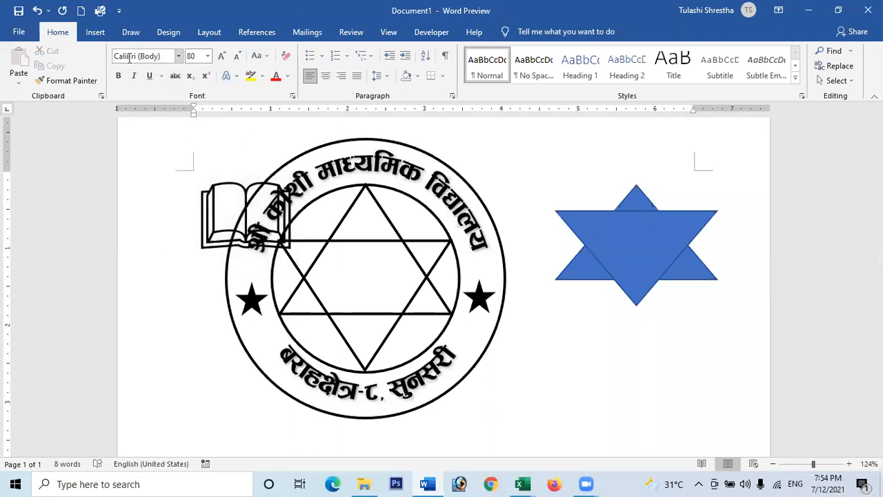
pyautogui.click(95, 32)
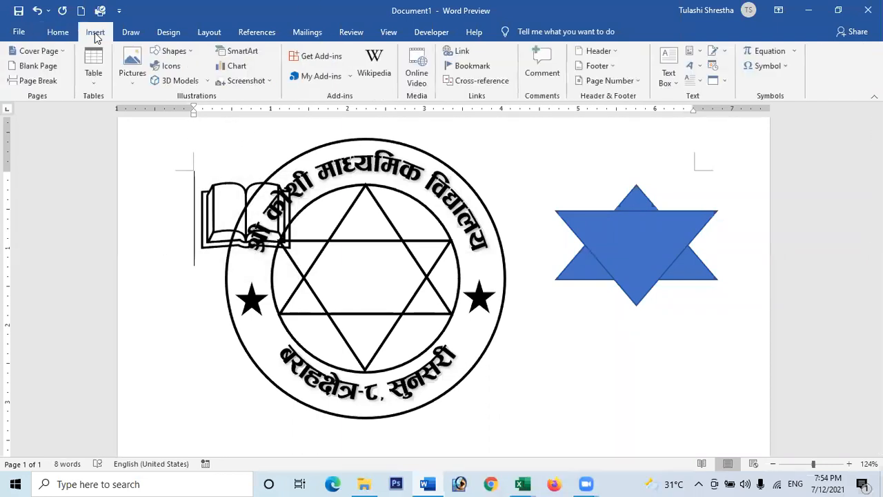
pyautogui.click(763, 69)
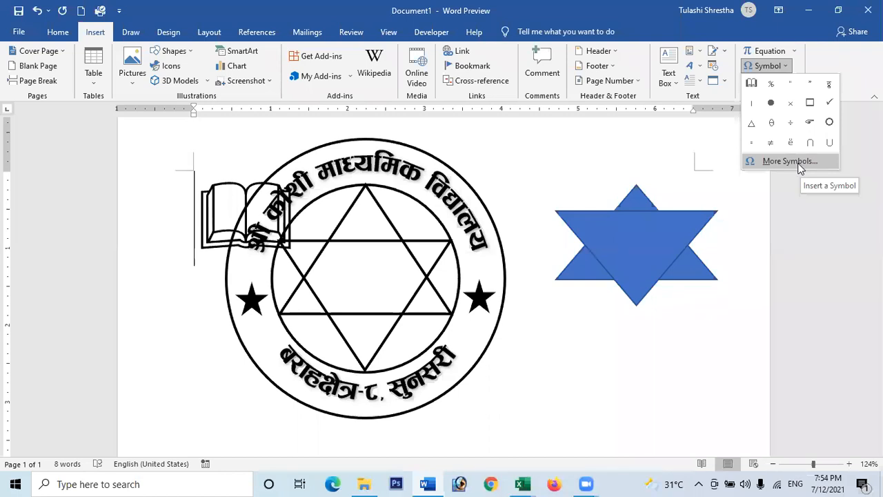
pyautogui.click(789, 162)
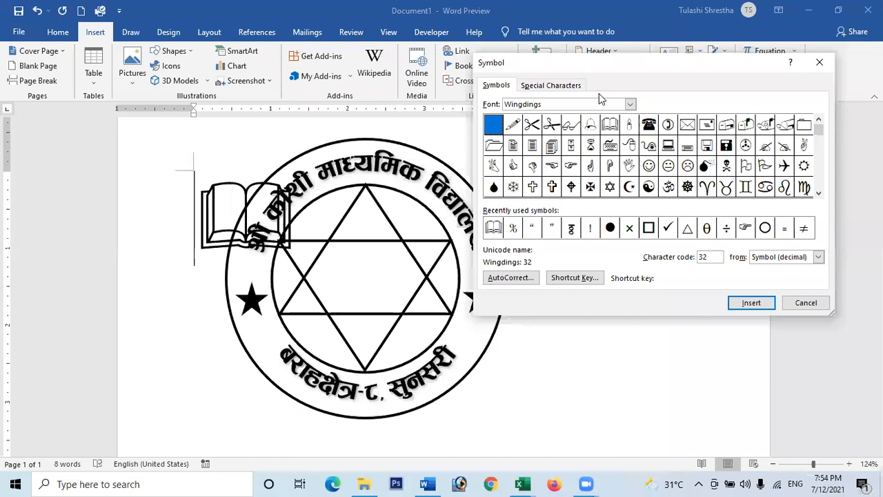
pyautogui.click(630, 104)
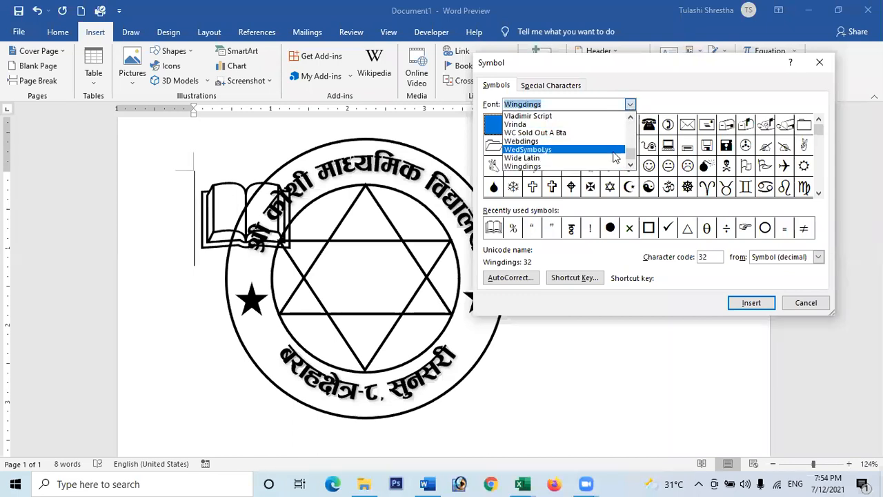
pyautogui.click(630, 118)
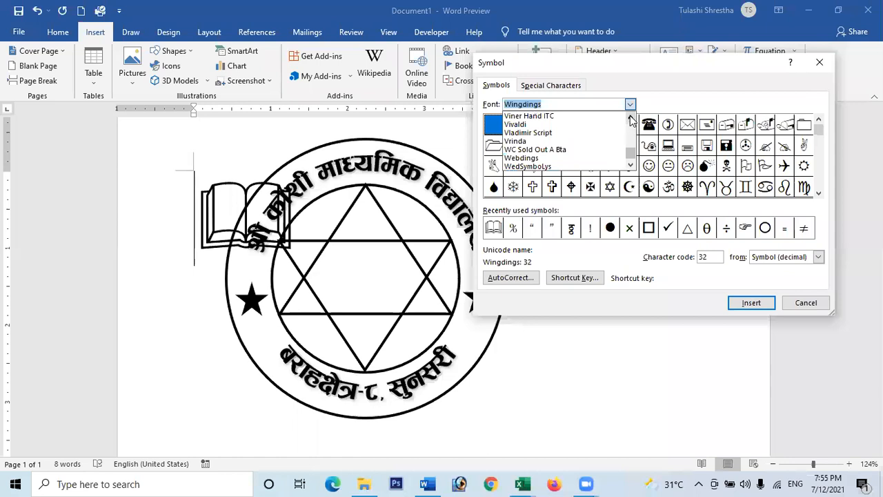
pyautogui.click(534, 161)
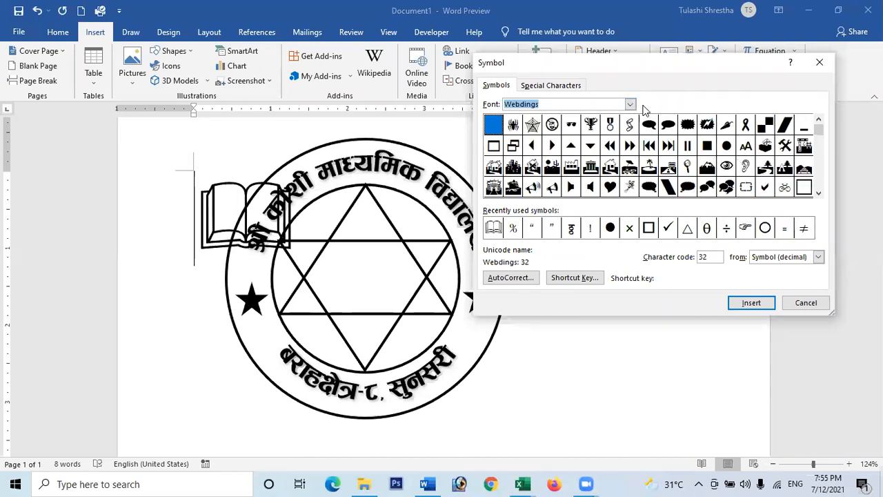
# Switch the symbol font to Wingdings, locate the open book with character code 38, and close the picker without inserting
pyautogui.click(630, 104)
pyautogui.click(630, 167)
pyautogui.click(629, 167)
pyautogui.click(630, 167)
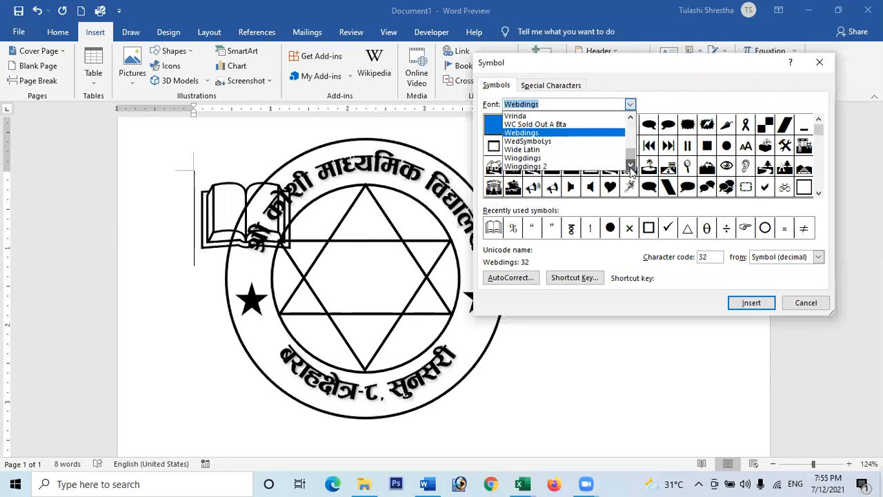
pyautogui.click(536, 158)
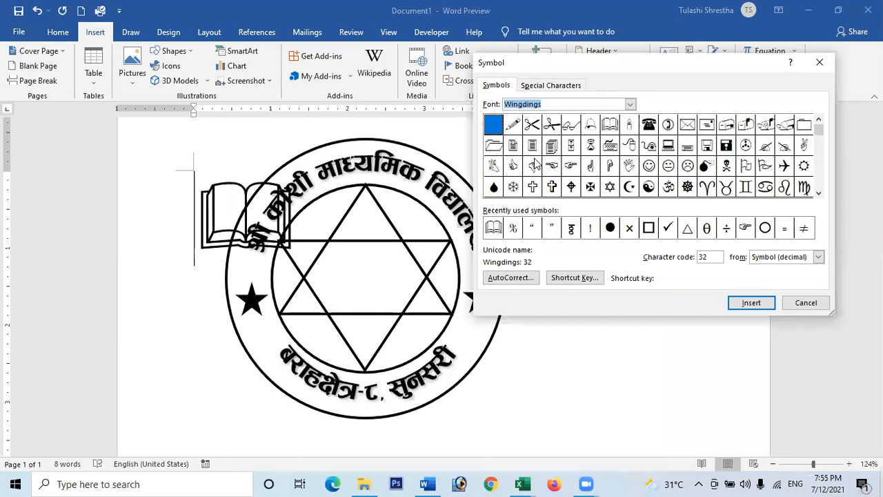
pyautogui.click(610, 124)
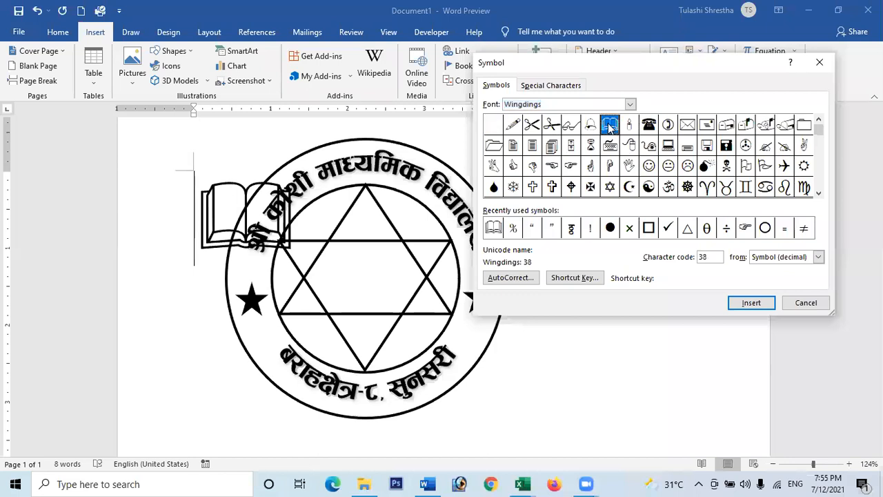
pyautogui.click(807, 304)
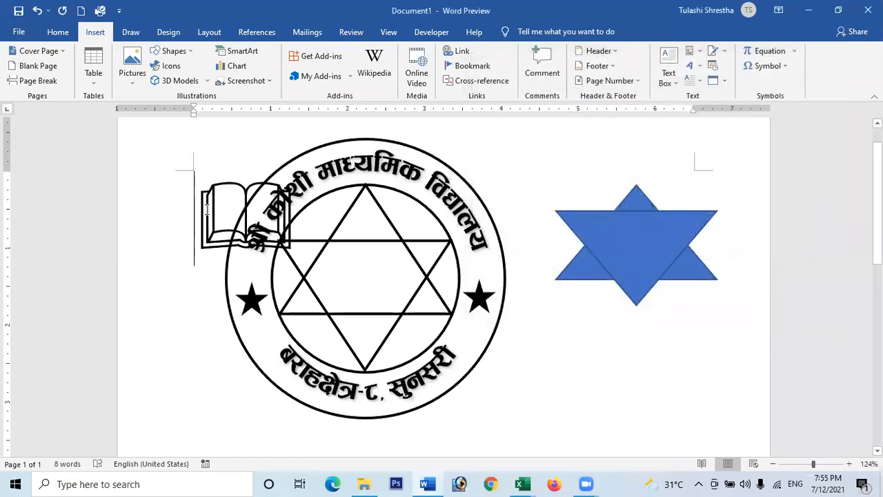
pyautogui.moveTo(199, 207); pyautogui.dragTo(294, 188)
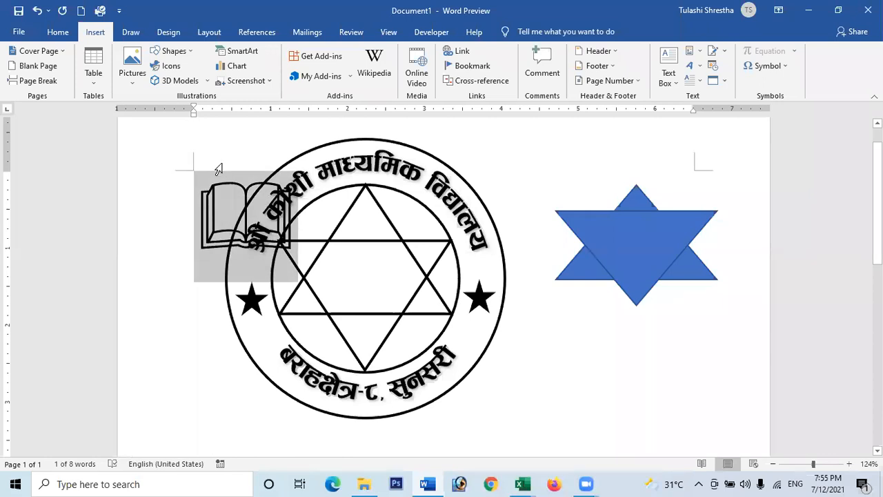
pyautogui.click(192, 237)
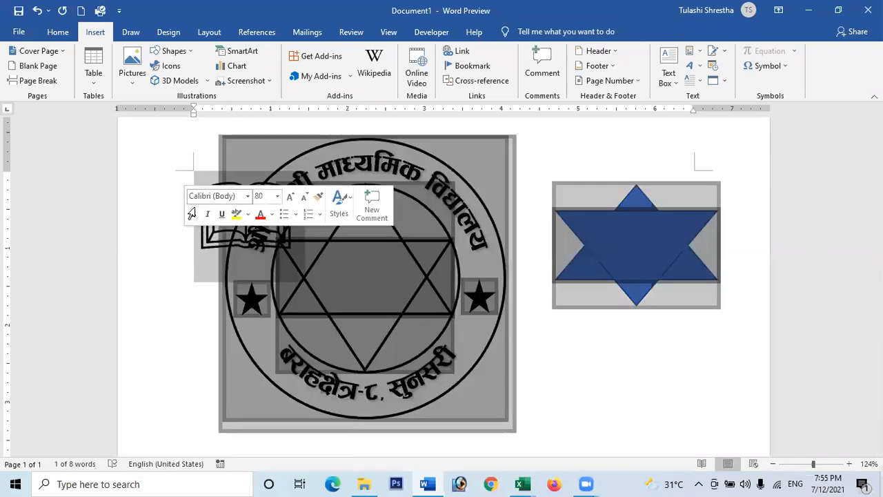
pyautogui.click(565, 154)
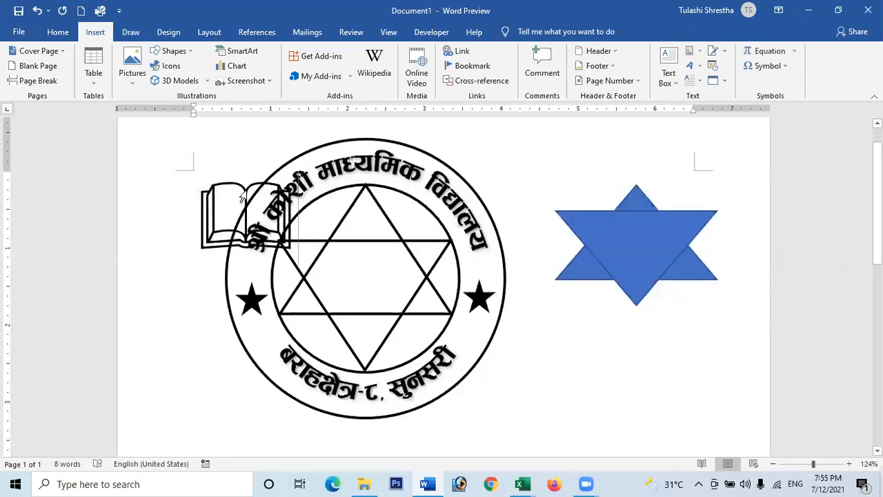
pyautogui.click(204, 195)
pyautogui.moveTo(214, 195); pyautogui.dragTo(263, 191)
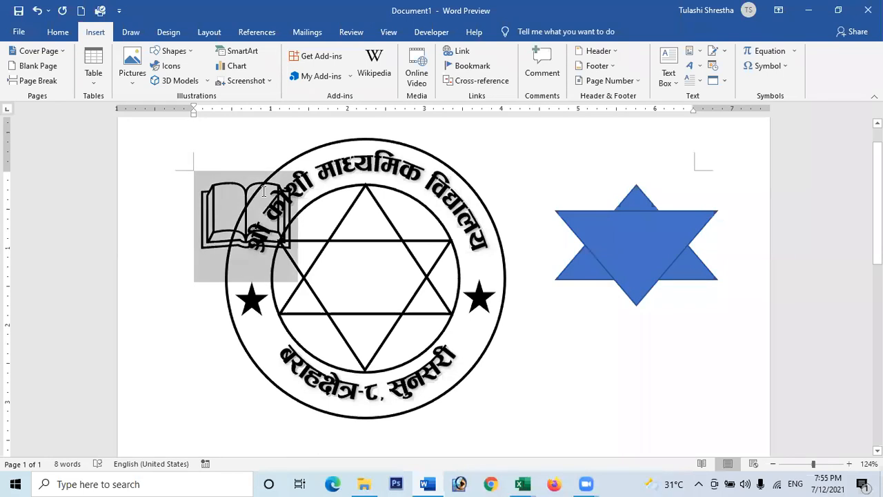
pyautogui.click(195, 201)
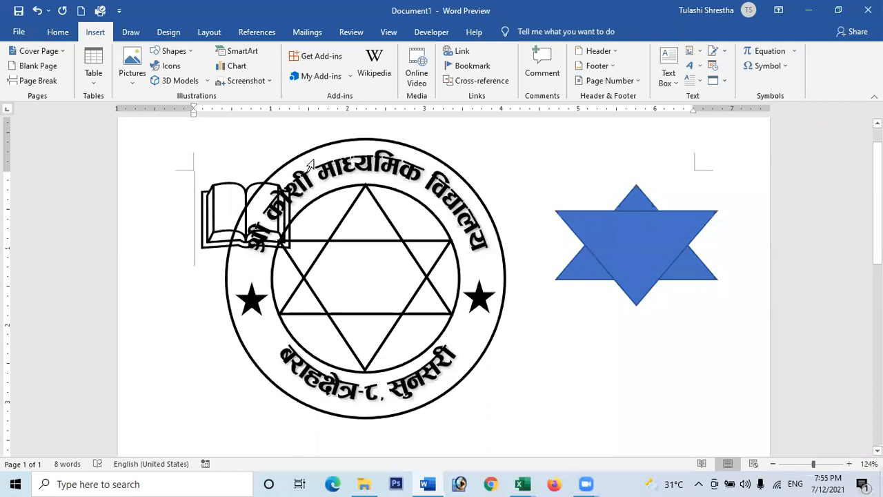
# Delete the large open book symbol from the stamp document, keeping the stamp and the blue star
pyautogui.hotkey('ctrl', 'a')
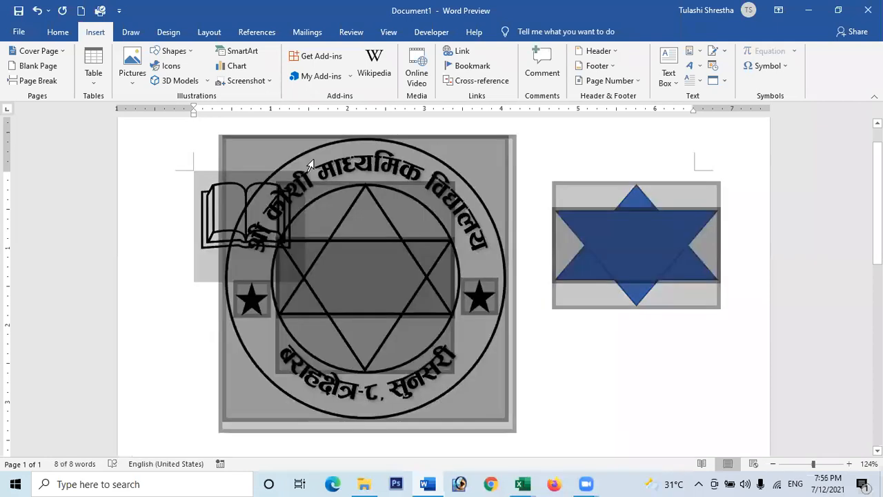
pyautogui.hotkey('shift', 'Left')
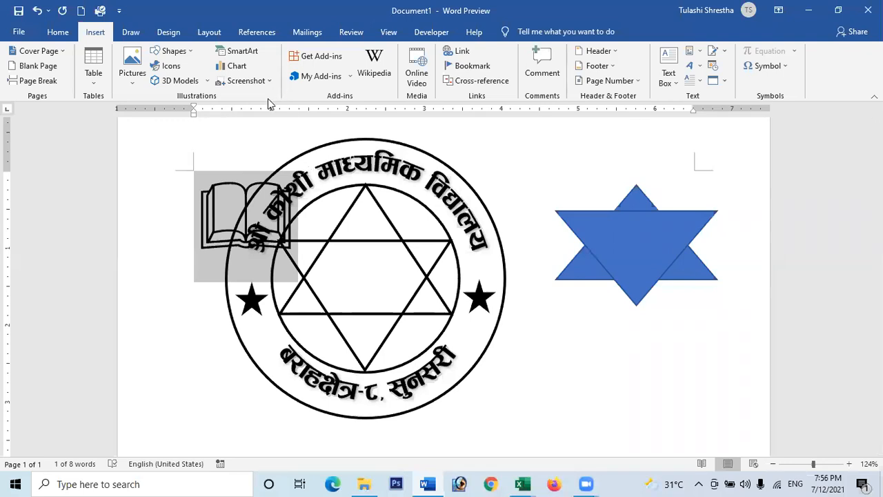
pyautogui.click(199, 208)
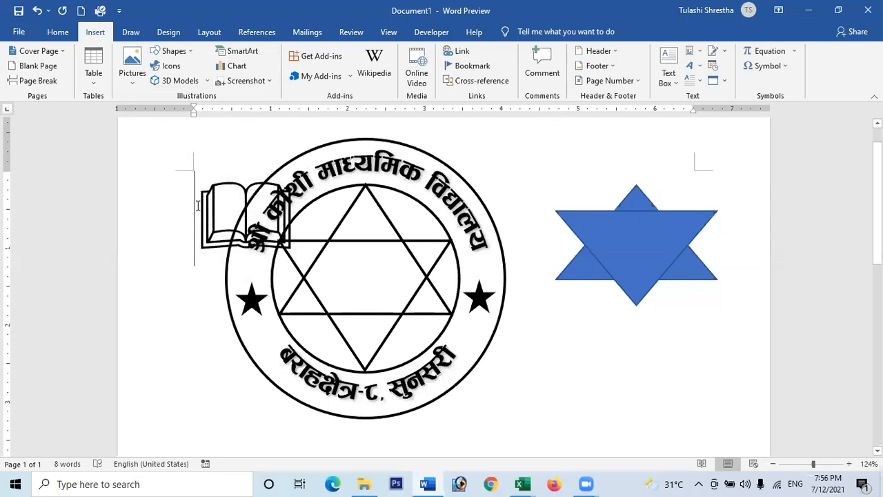
pyautogui.doubleClick(245, 208)
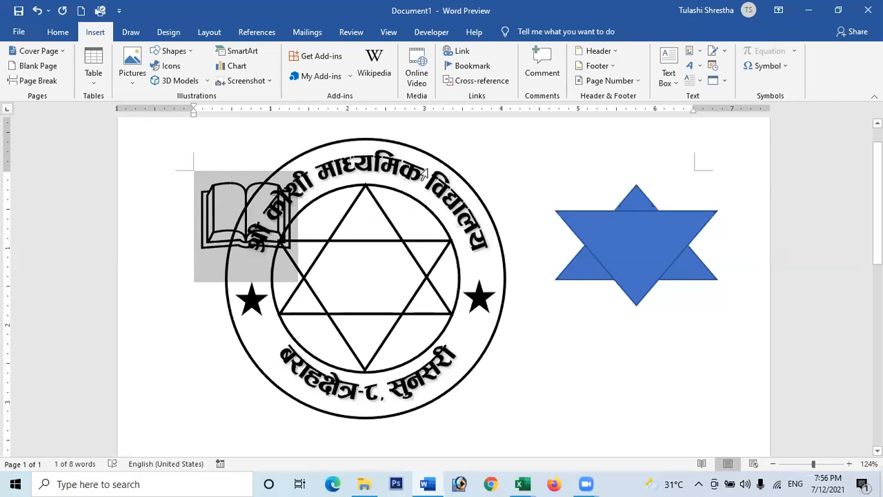
pyautogui.click(206, 228)
pyautogui.press('Delete')
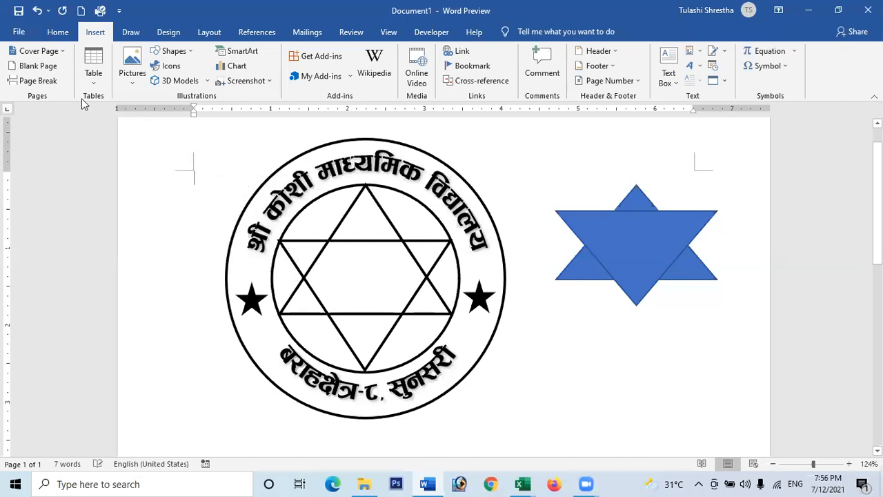
# Create a new blank document and insert the Wingdings open book symbol, character code 38
pyautogui.click(80, 11)
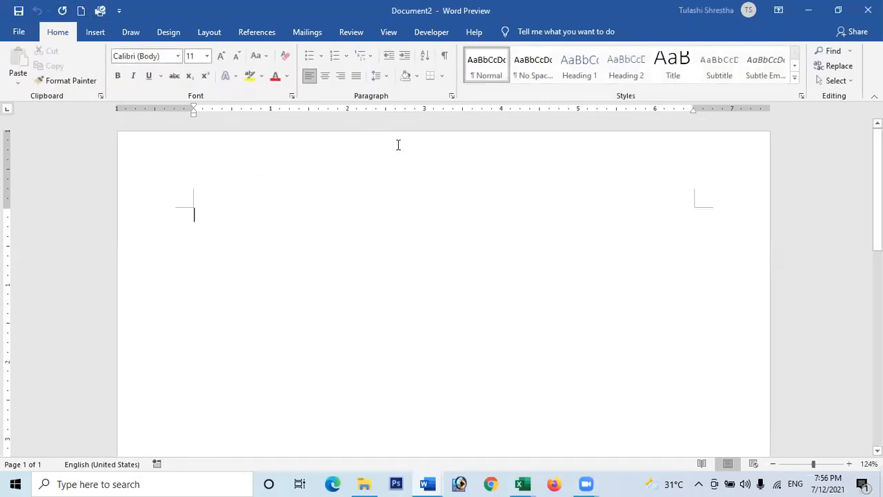
pyautogui.click(94, 32)
pyautogui.click(762, 67)
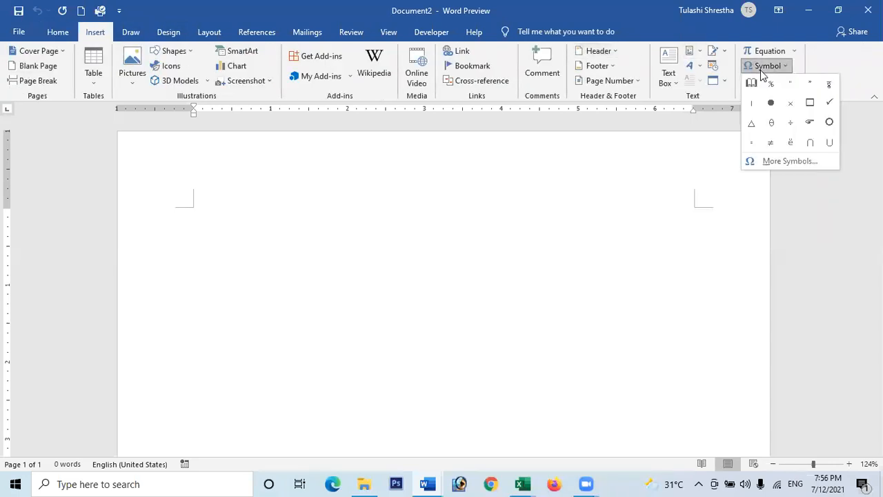
pyautogui.click(771, 160)
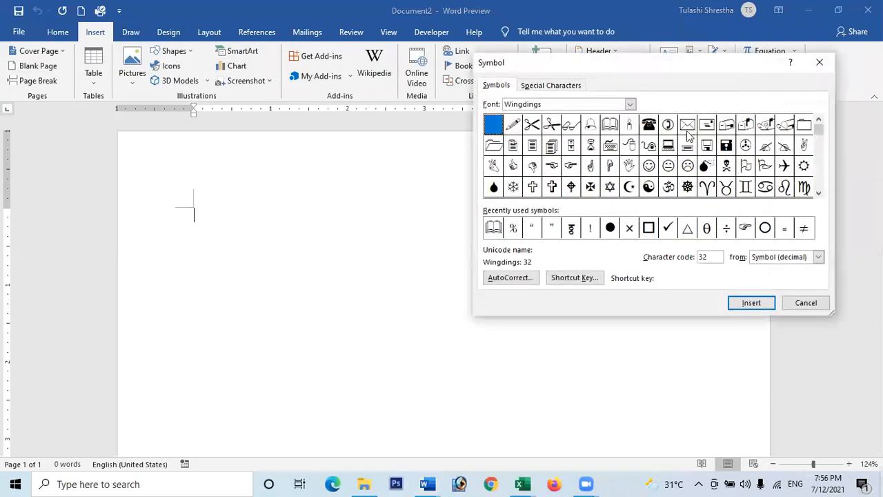
pyautogui.click(609, 128)
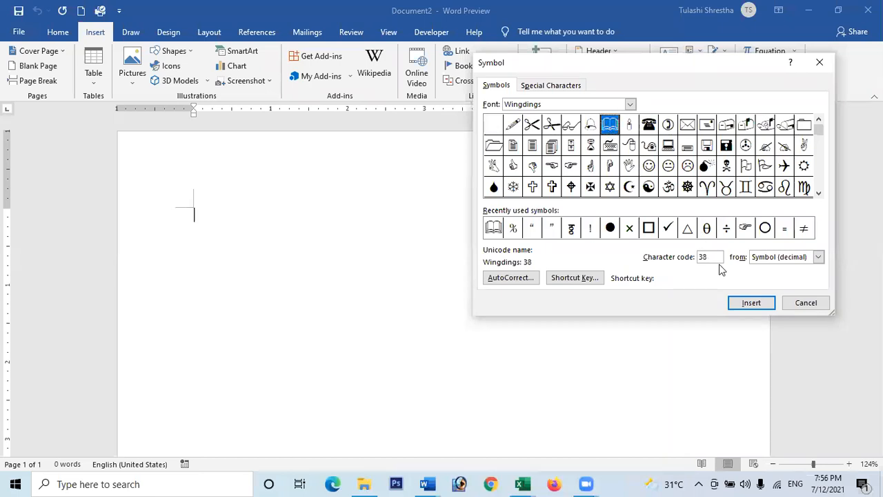
pyautogui.click(751, 302)
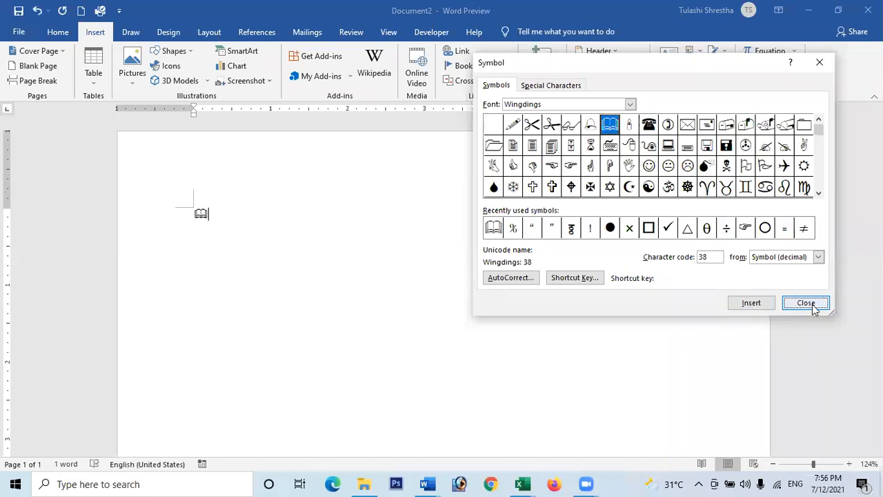
pyautogui.click(805, 303)
# Enlarge the inserted book symbol to font size 48
pyautogui.doubleClick(200, 214)
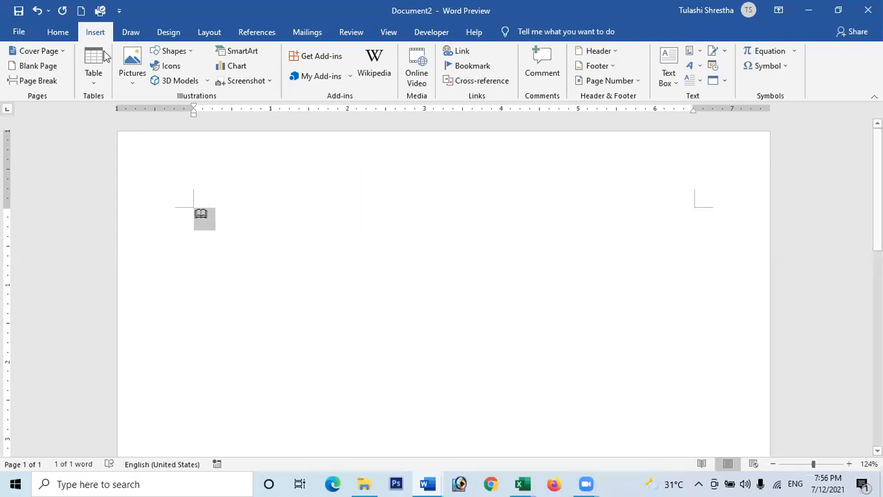
pyautogui.click(60, 32)
pyautogui.click(222, 56)
pyautogui.click(222, 56)
pyautogui.click(221, 56)
pyautogui.click(221, 56)
pyautogui.click(222, 56)
pyautogui.click(221, 56)
pyautogui.click(222, 56)
pyautogui.click(221, 56)
pyautogui.click(222, 56)
pyautogui.click(221, 56)
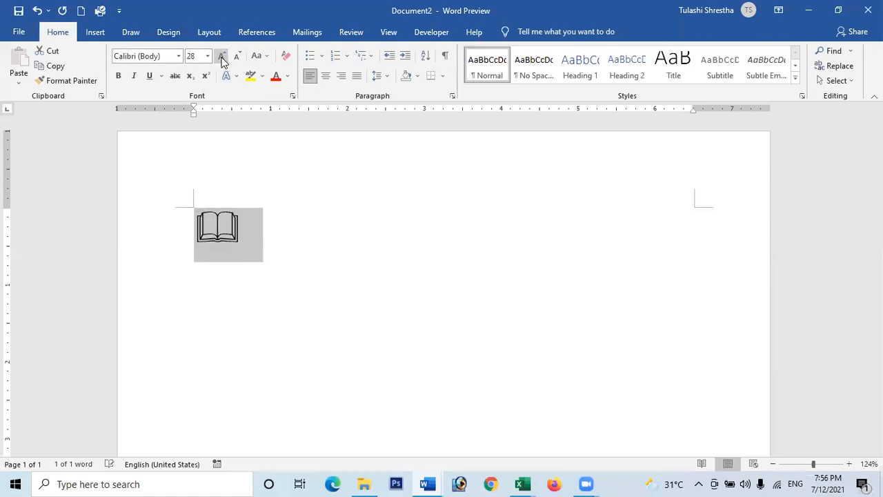
pyautogui.click(221, 56)
pyautogui.click(221, 56)
pyautogui.click(221, 56)
pyautogui.click(221, 56)
pyautogui.click(237, 55)
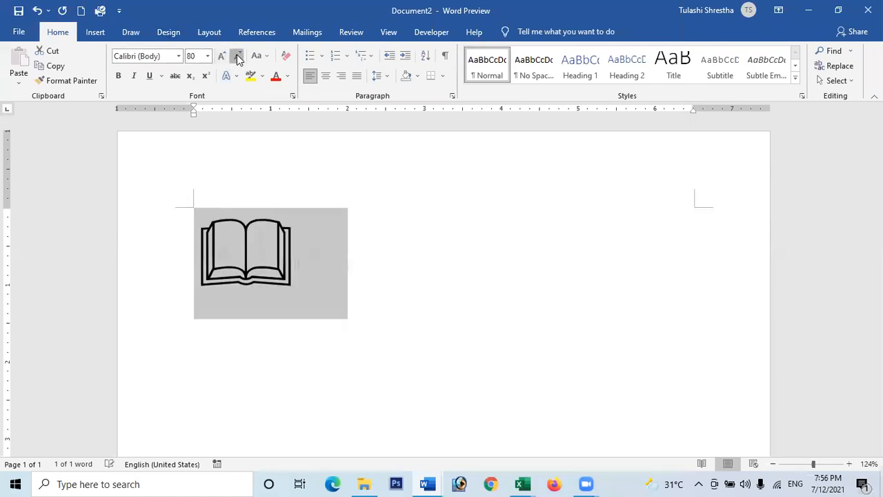
pyautogui.click(238, 56)
pyautogui.click(237, 56)
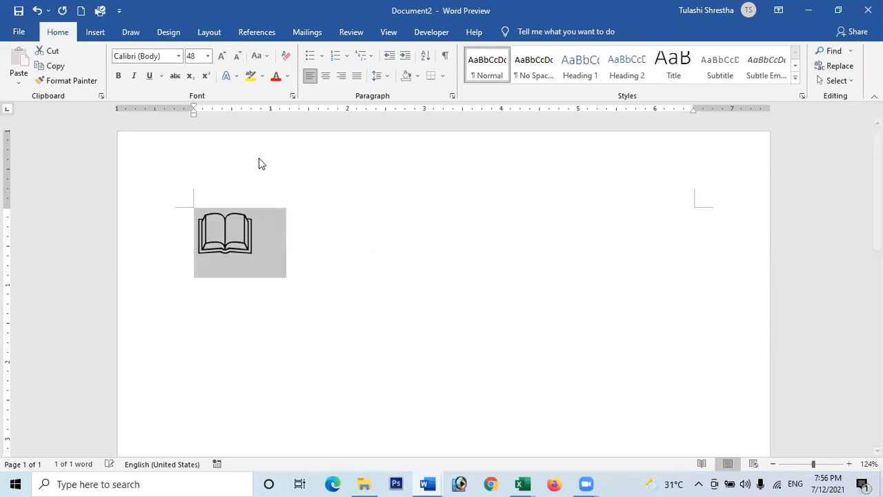
# Cut the enlarged book symbol to the clipboard and undo the cut
pyautogui.click(265, 245)
pyautogui.click(200, 234)
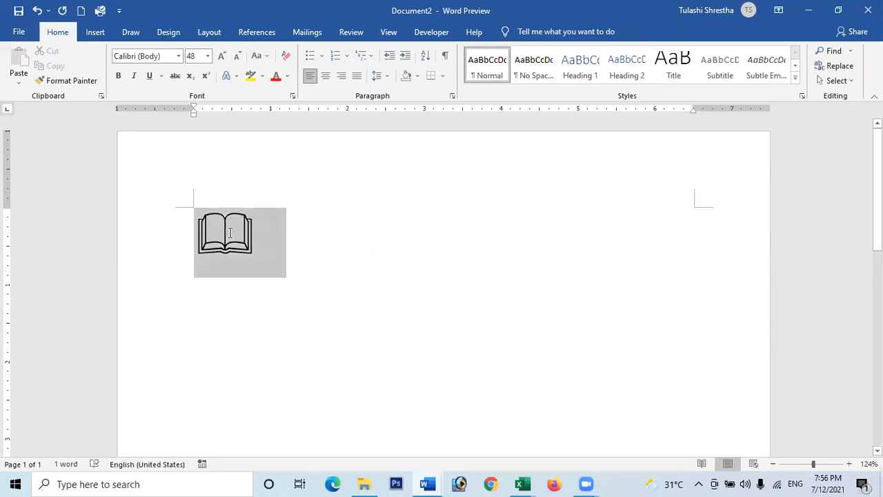
pyautogui.click(194, 239)
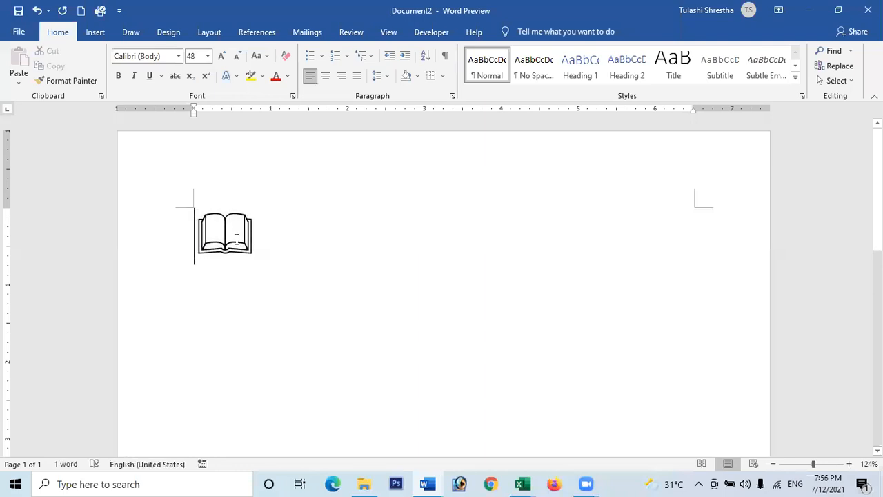
pyautogui.doubleClick(236, 238)
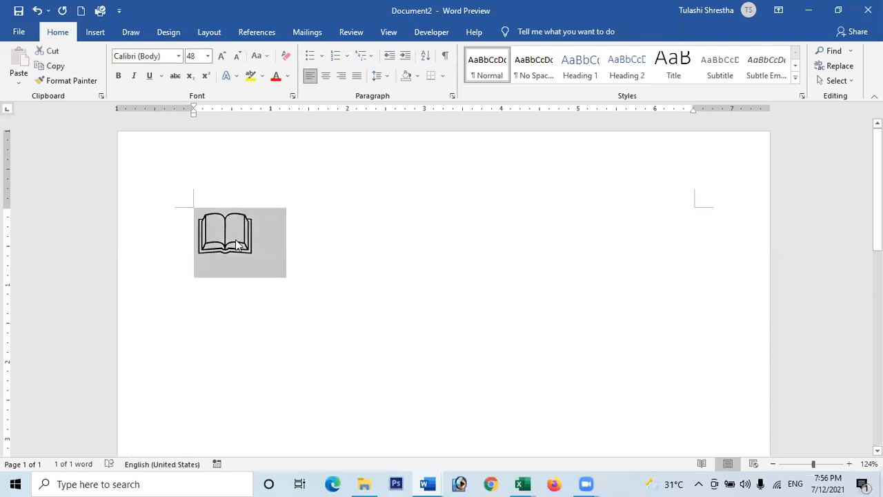
pyautogui.hotkey('ctrl', 'x')
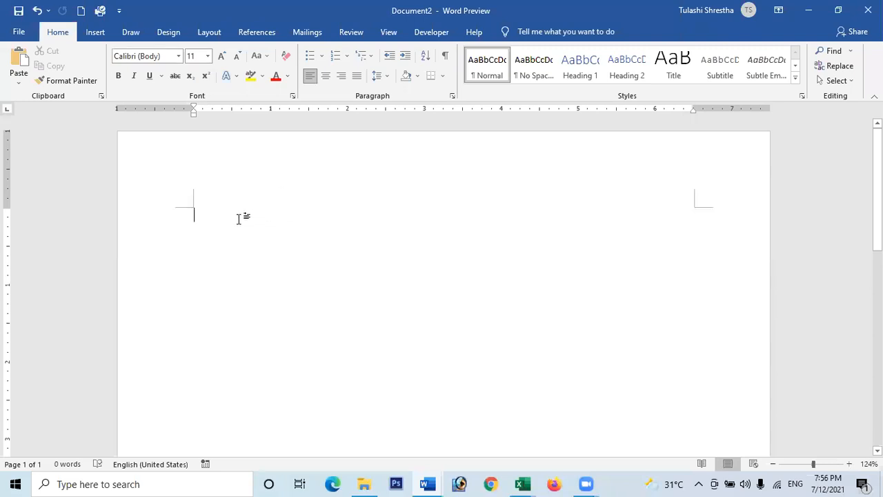
pyautogui.hotkey('ctrl', 'z')
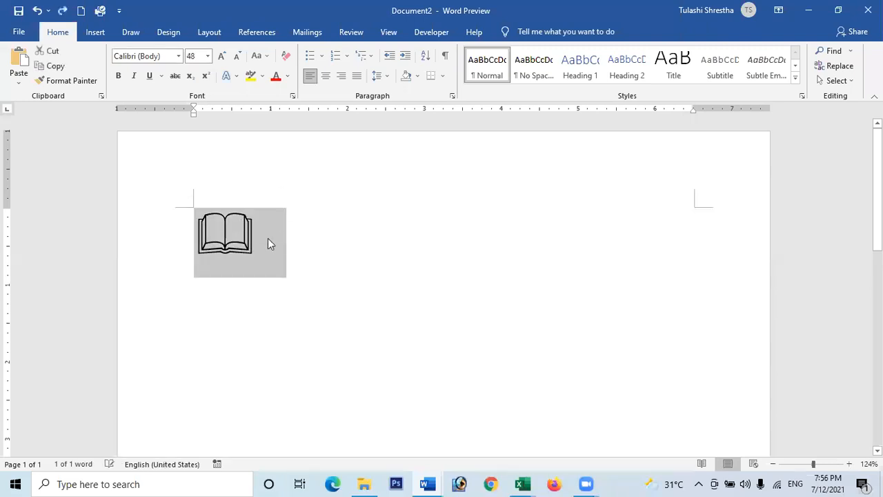
# Delete the book symbol as a text character and undo the deletion
pyautogui.click(267, 238)
pyautogui.press('BackSpace')
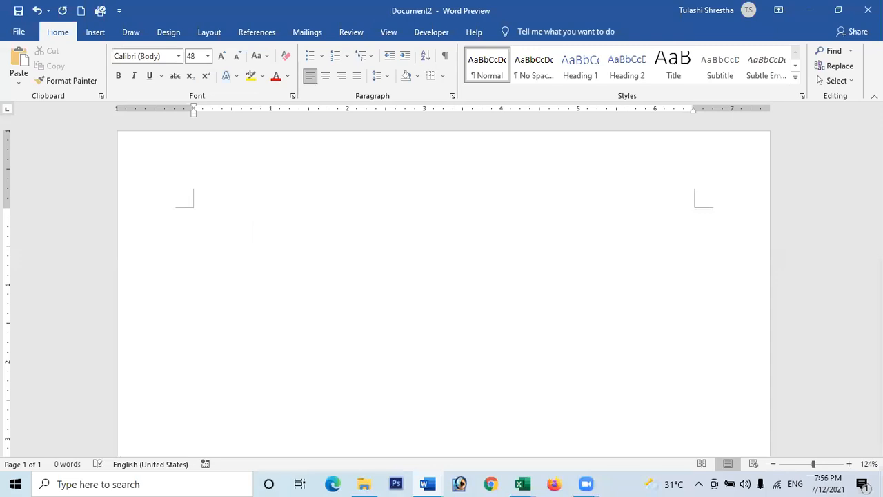
pyautogui.hotkey('ctrl', 'z')
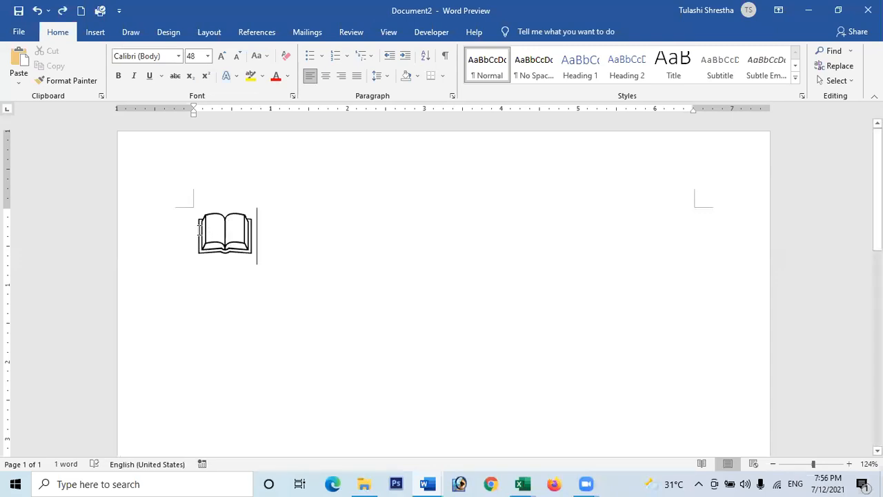
# Color the book symbol red and deselect it
pyautogui.moveTo(269, 238); pyautogui.dragTo(200, 235)
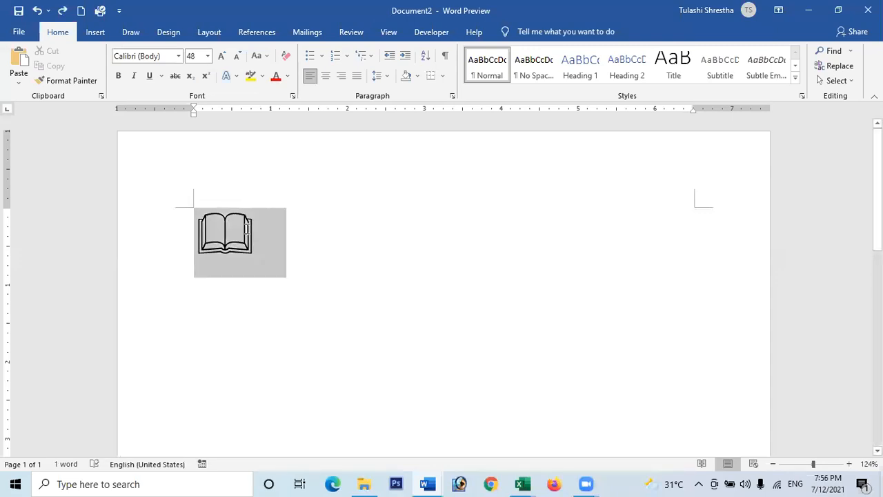
pyautogui.click(275, 76)
pyautogui.click(373, 231)
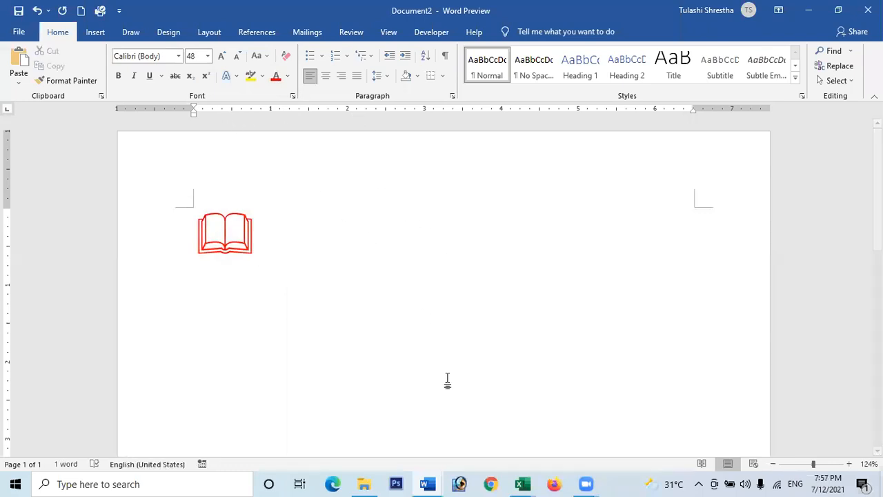
# Switch to Document1 and paste the book symbol through Paste Special as Picture (Enhanced Metafile)
pyautogui.click(427, 483)
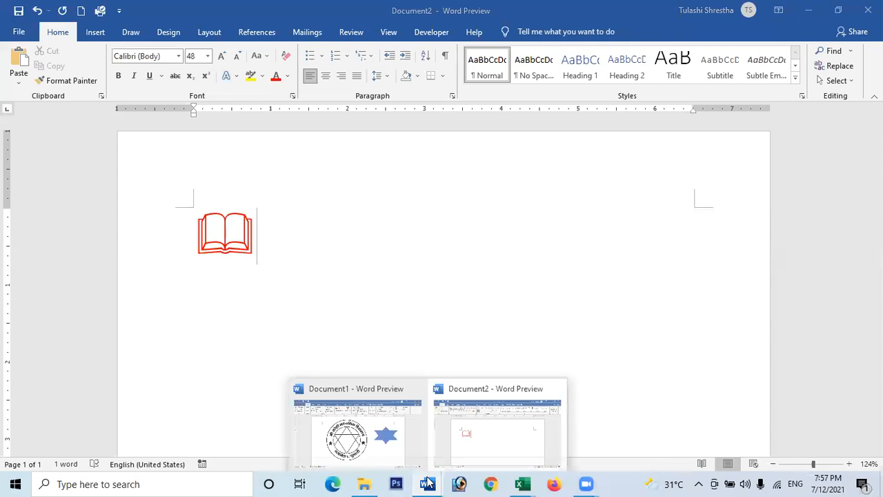
pyautogui.click(384, 442)
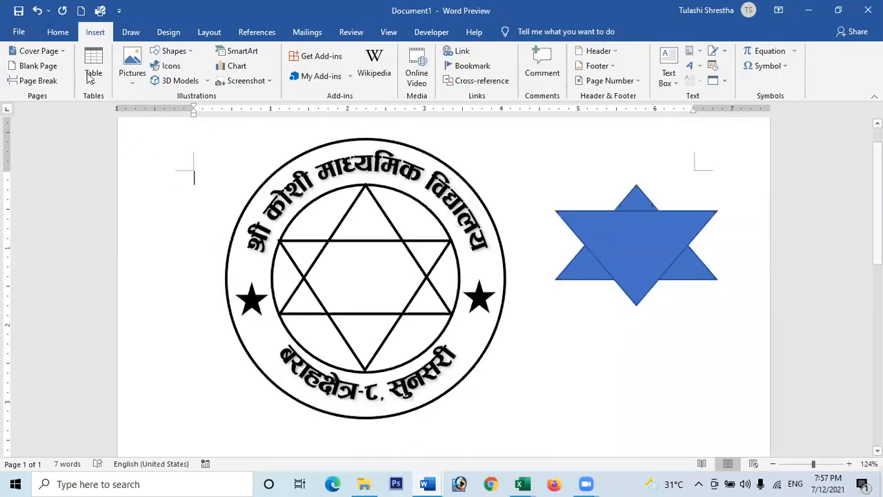
pyautogui.click(58, 33)
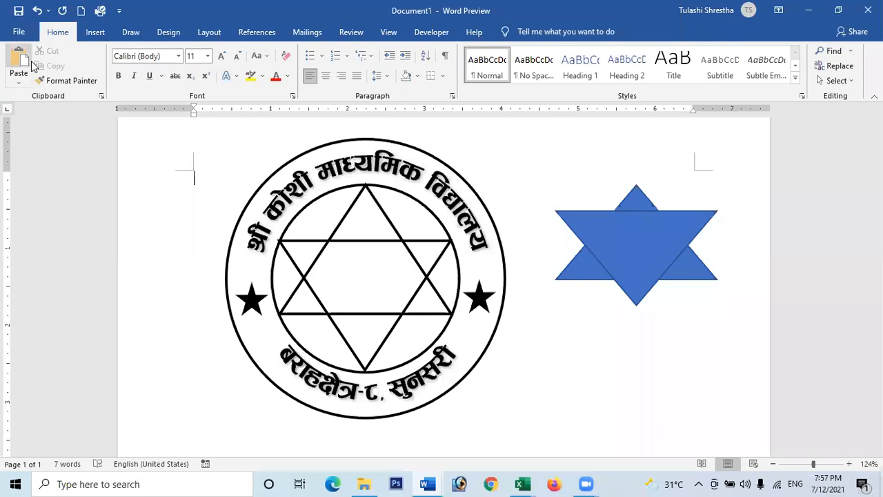
pyautogui.click(17, 84)
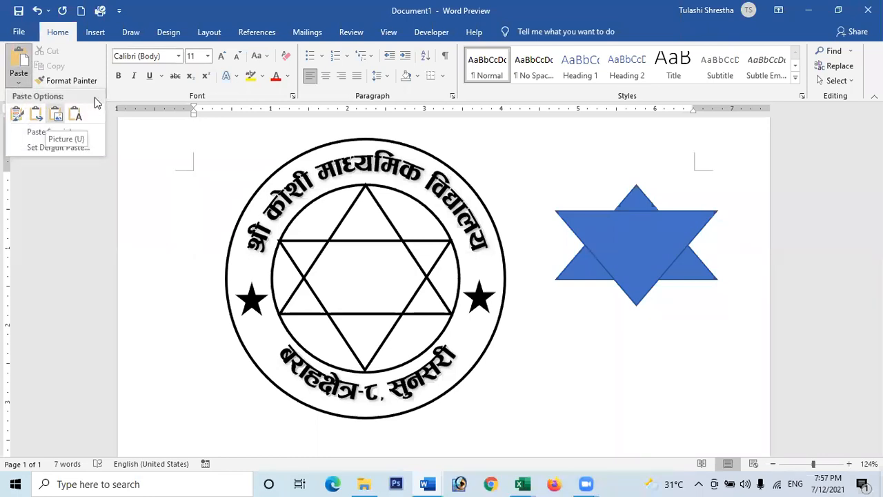
pyautogui.click(137, 165)
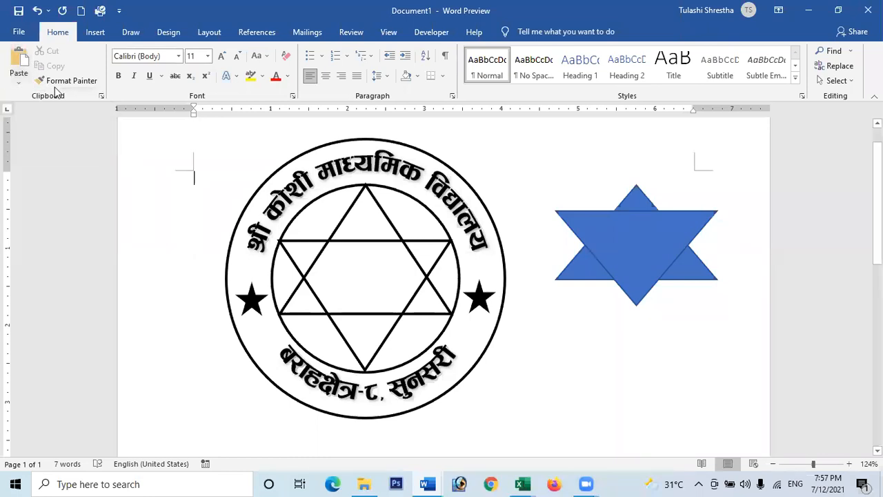
pyautogui.click(18, 87)
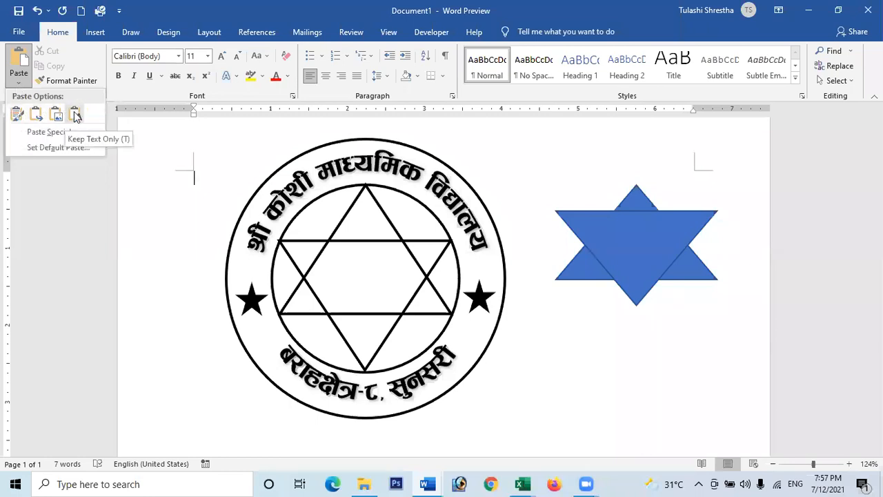
pyautogui.click(33, 134)
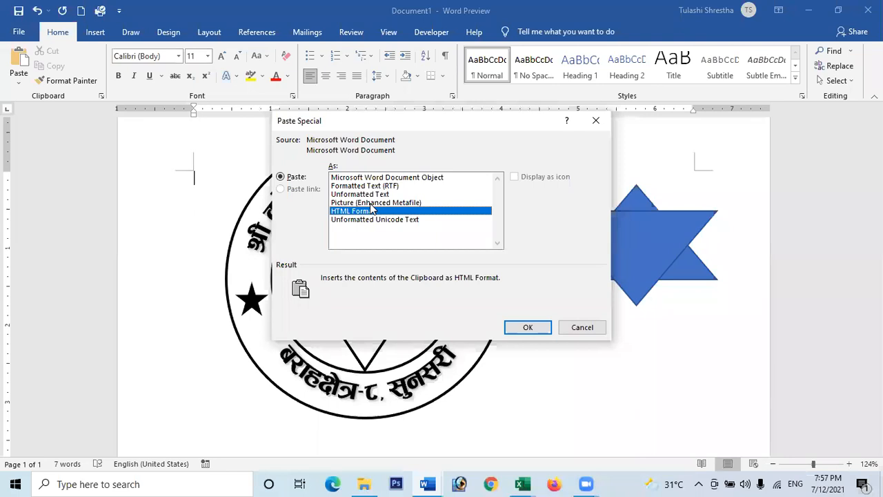
pyautogui.click(370, 205)
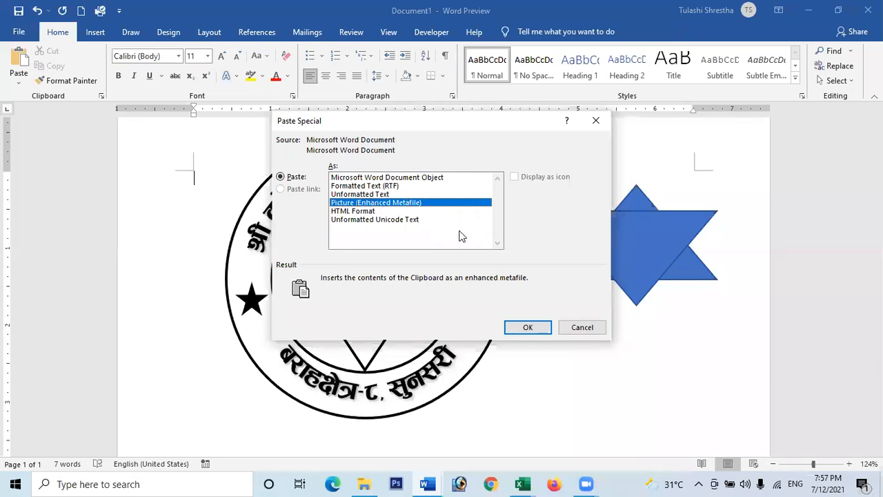
pyautogui.click(527, 328)
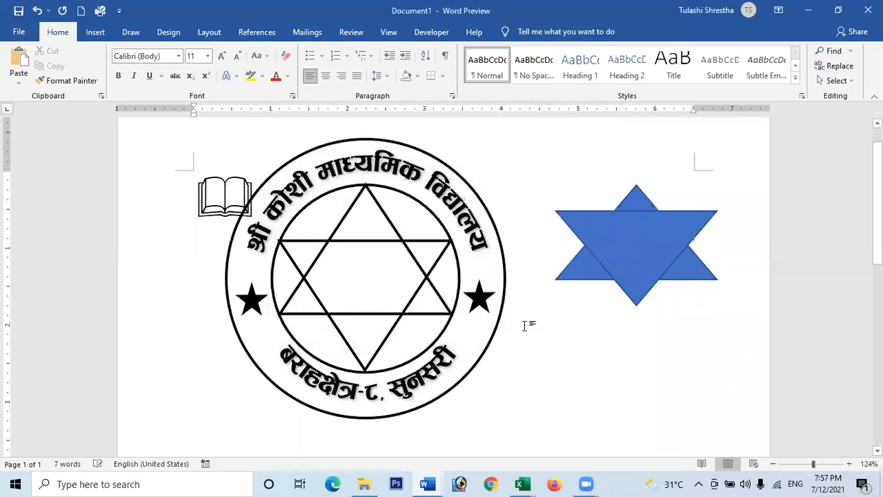
# Delete the pasted book picture from Document1 and switch to Document2
pyautogui.click(220, 204)
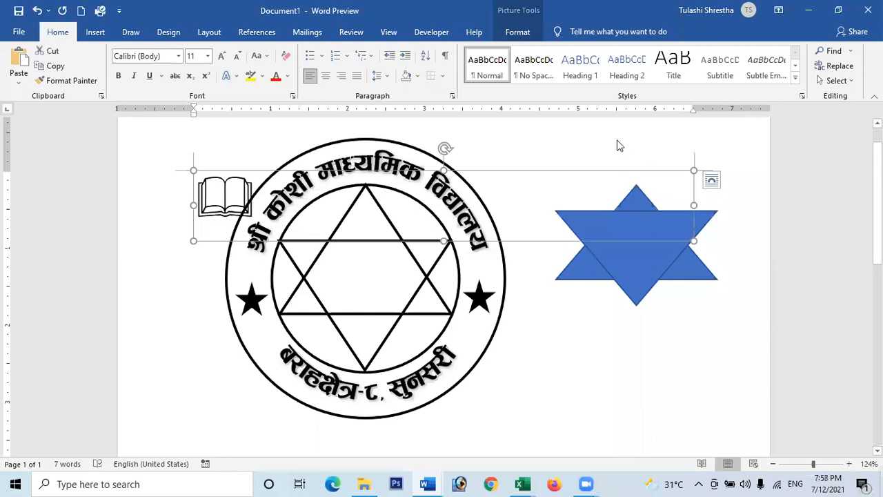
pyautogui.press('Delete')
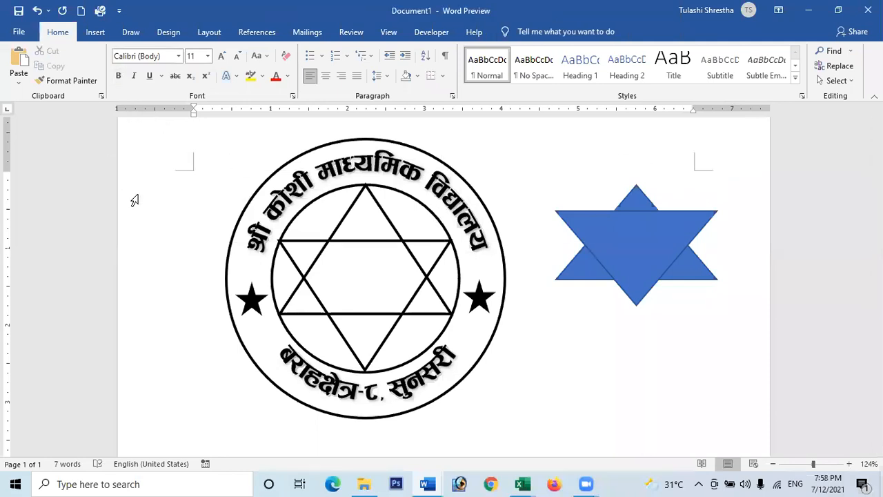
pyautogui.click(429, 483)
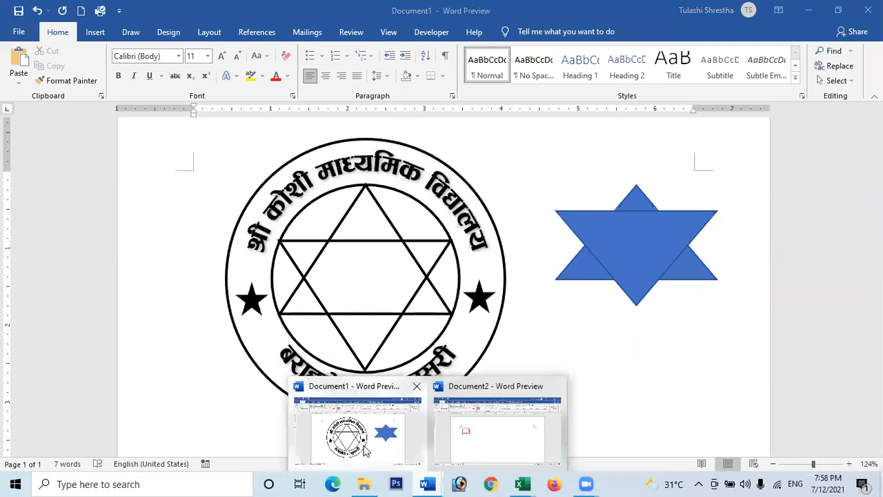
pyautogui.click(486, 443)
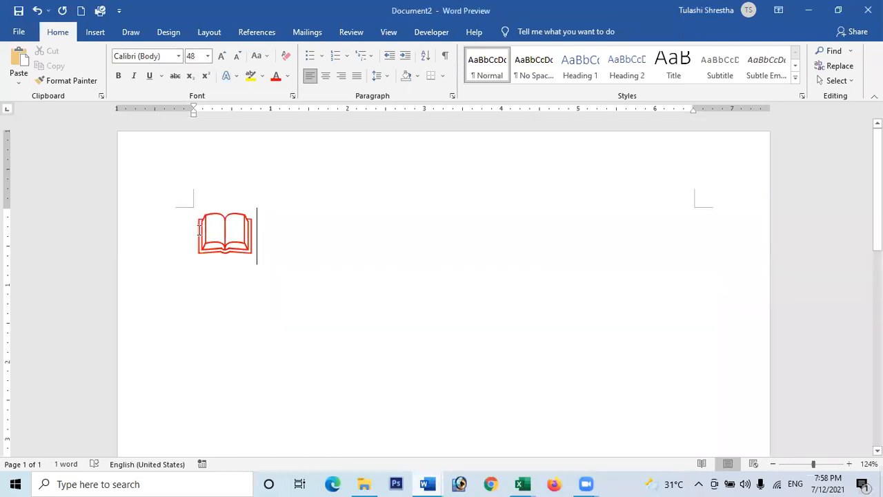
# Color the book symbol black and paste a copy of it as a picture below the original
pyautogui.hotkey('ctrl', 'a')
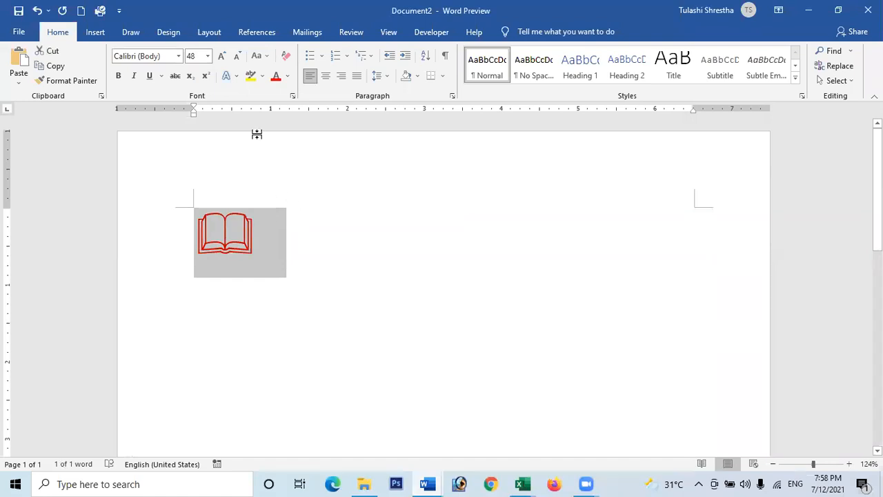
pyautogui.click(287, 77)
pyautogui.click(281, 94)
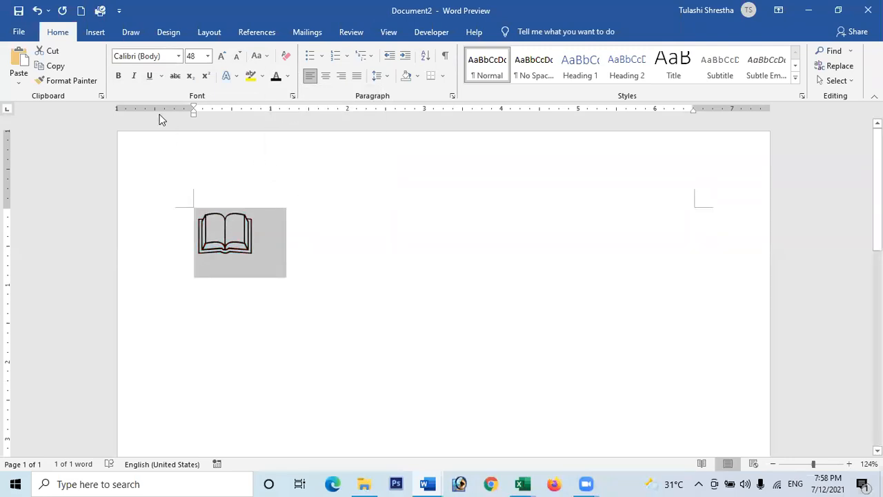
pyautogui.click(332, 246)
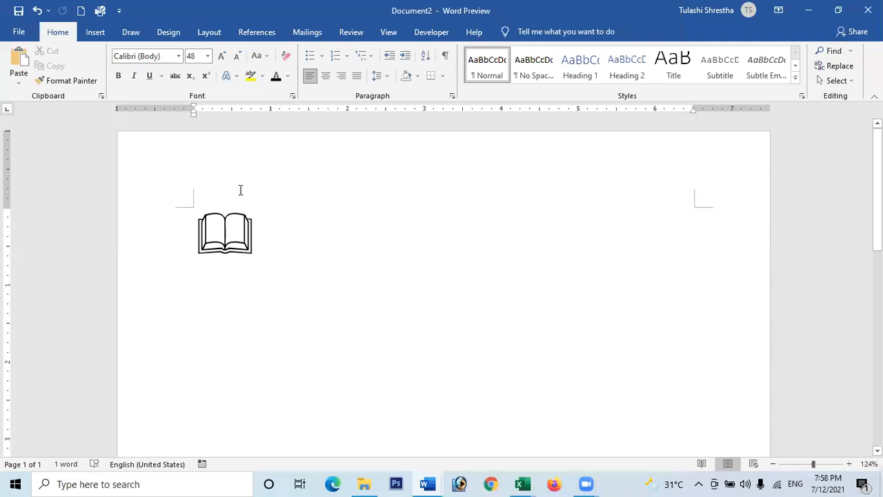
pyautogui.click(19, 83)
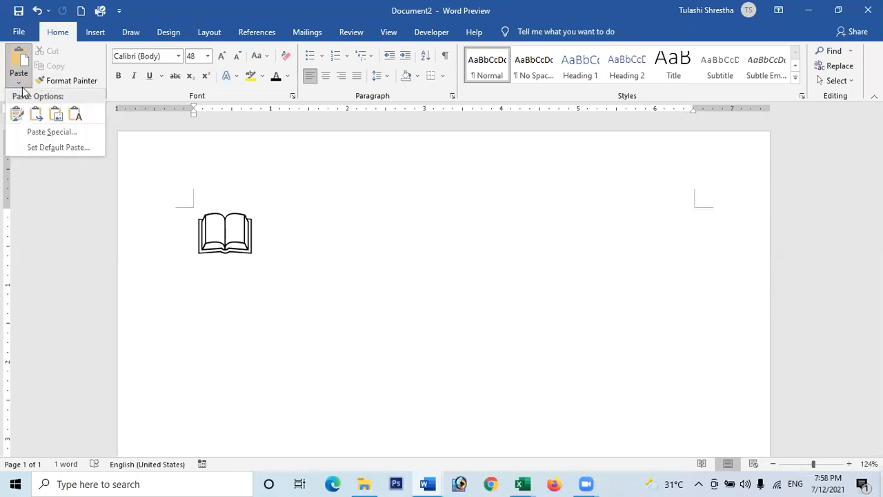
pyautogui.click(56, 118)
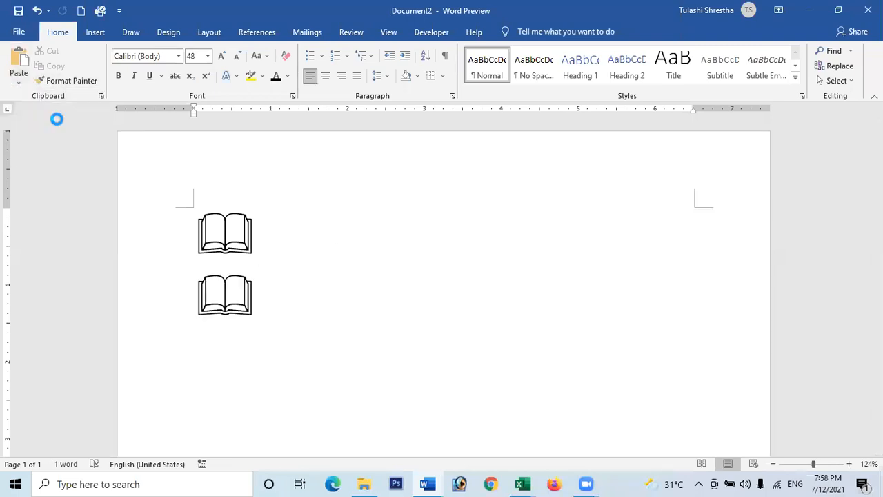
# Try to crop the empty area of the pasted book picture by adjusting its frame, and leave crop mode
pyautogui.click(224, 298)
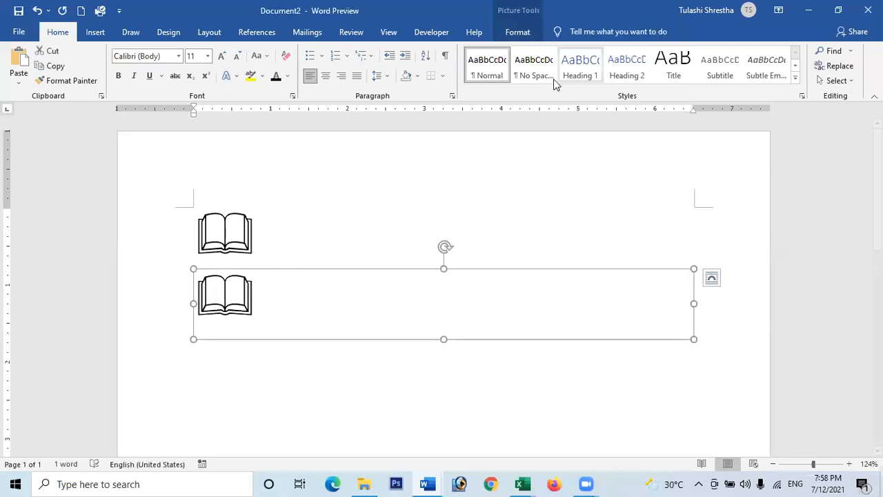
pyautogui.click(512, 33)
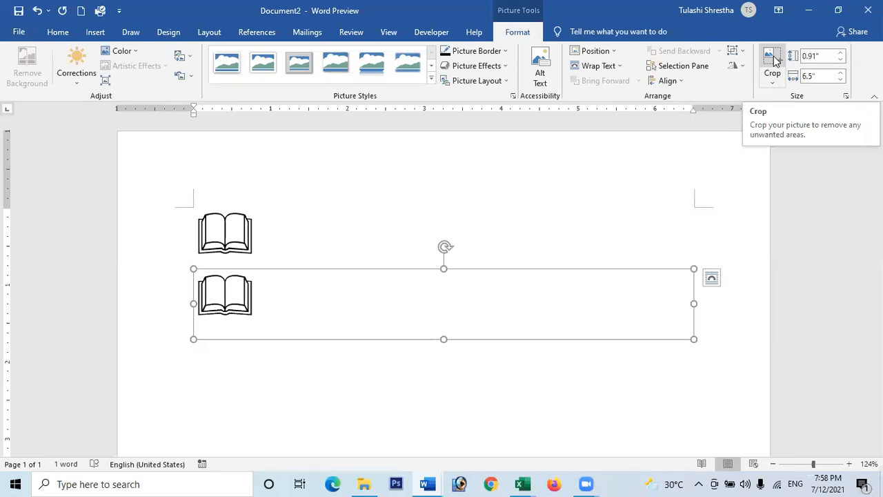
pyautogui.click(773, 61)
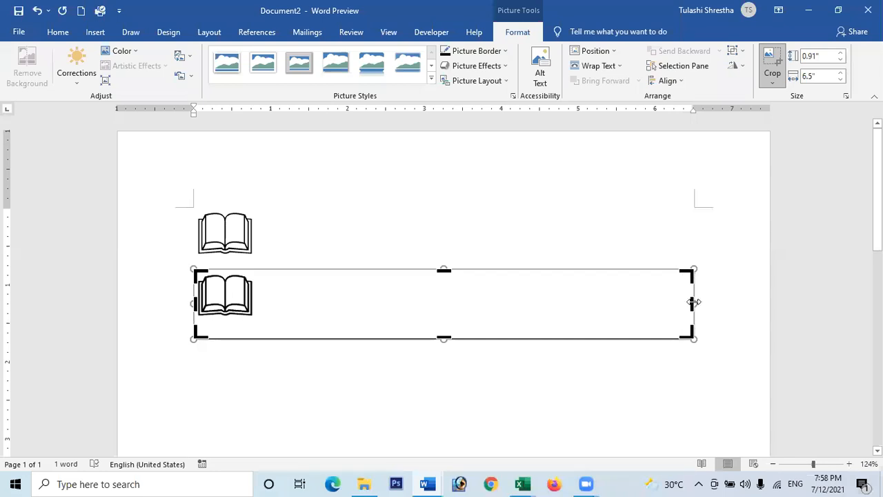
pyautogui.moveTo(695, 301)
pyautogui.mouseDown()
pyautogui.moveTo(553, 306)
pyautogui.moveTo(697, 304)
pyautogui.mouseUp()
pyautogui.moveTo(697, 266); pyautogui.dragTo(536, 329)
pyautogui.moveTo(536, 290); pyautogui.dragTo(600, 273)
pyautogui.click(716, 256)
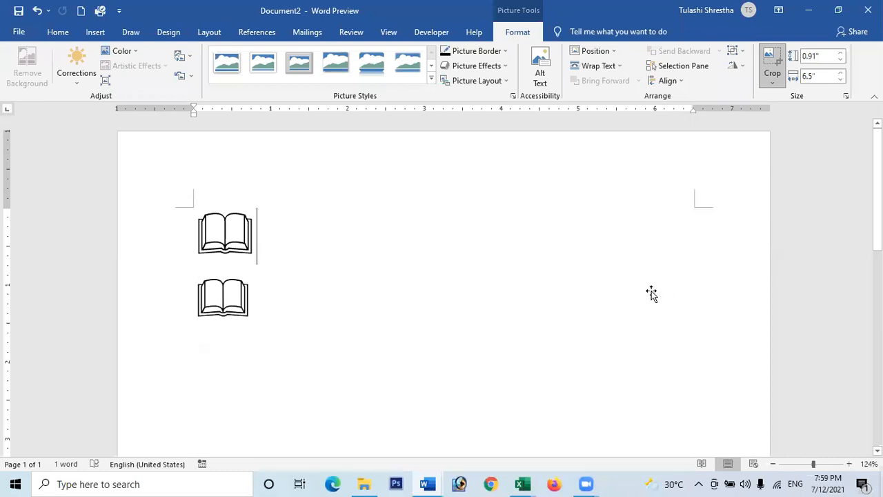
# Crop the pasted book picture from its lower-right corner to 0.76" high by 0.87" wide
pyautogui.click(241, 299)
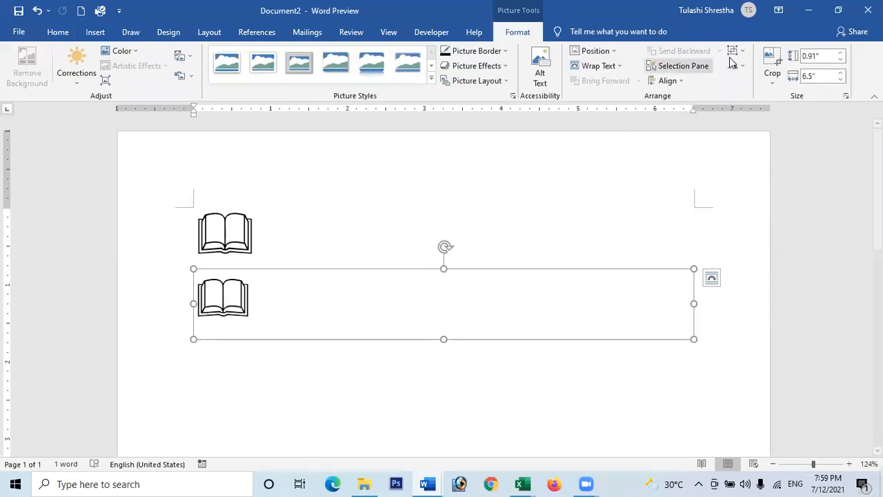
pyautogui.click(770, 61)
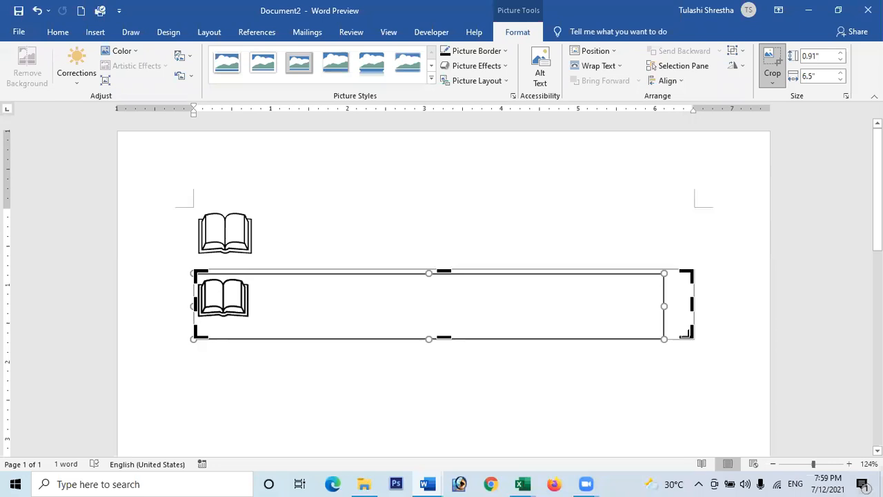
pyautogui.moveTo(686, 334); pyautogui.dragTo(260, 325)
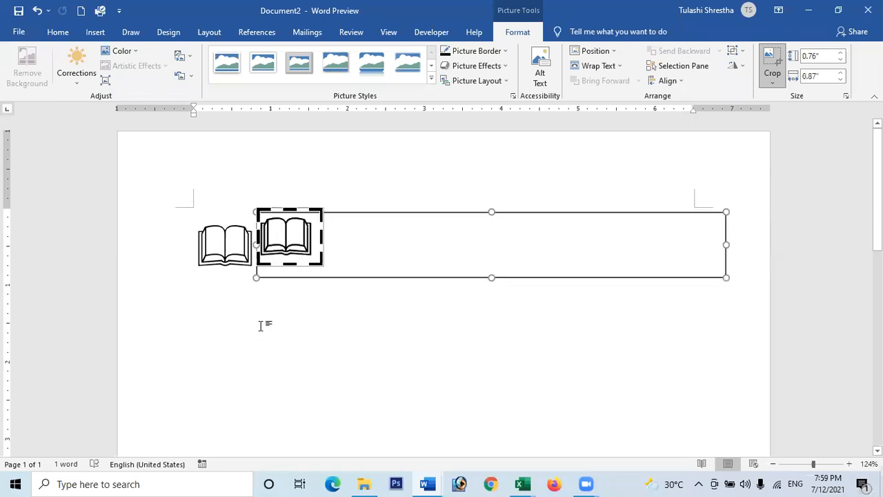
pyautogui.click(430, 344)
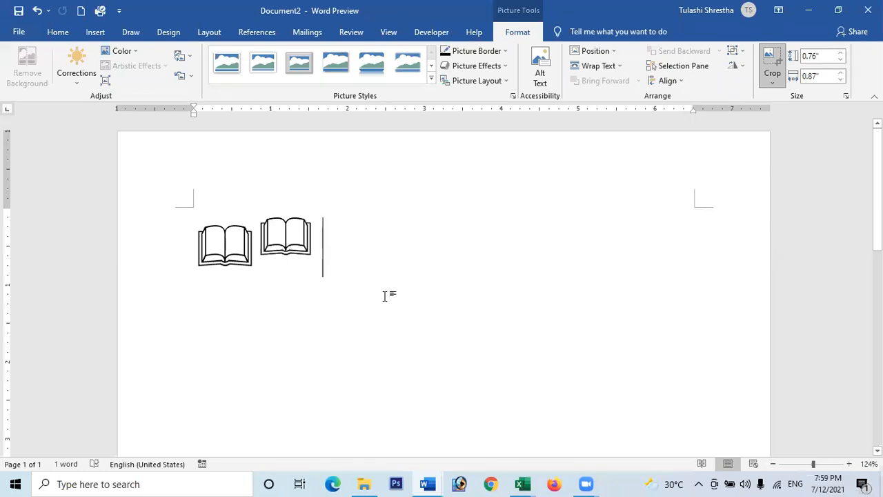
# Try a finer crop of the book picture, undo the crop and image resizing, and leave crop mode
pyautogui.click(288, 238)
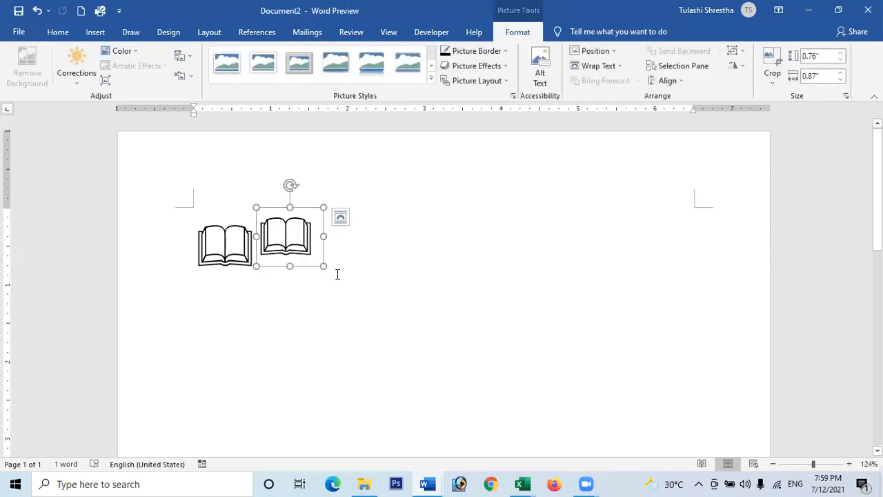
pyautogui.click(772, 61)
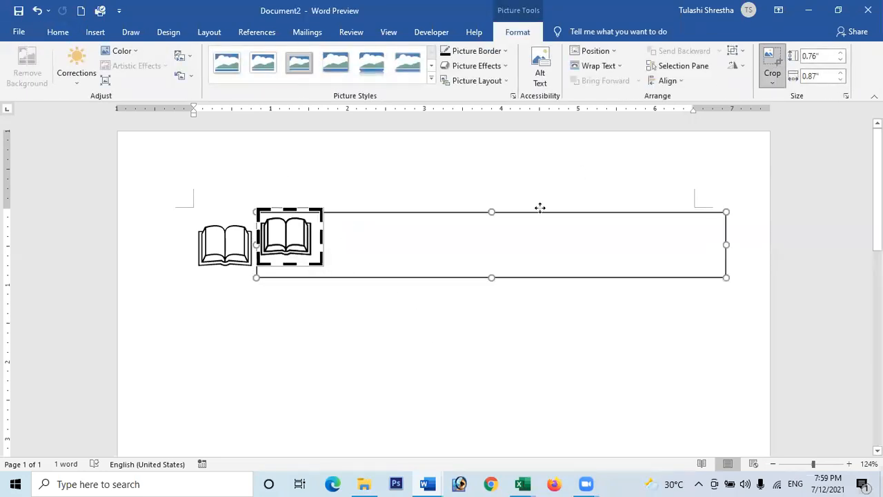
pyautogui.moveTo(319, 263); pyautogui.dragTo(314, 260)
pyautogui.hotkey('ctrl', 'z')
pyautogui.hotkey('ctrl', 'z')
pyautogui.hotkey('ctrl', 'z')
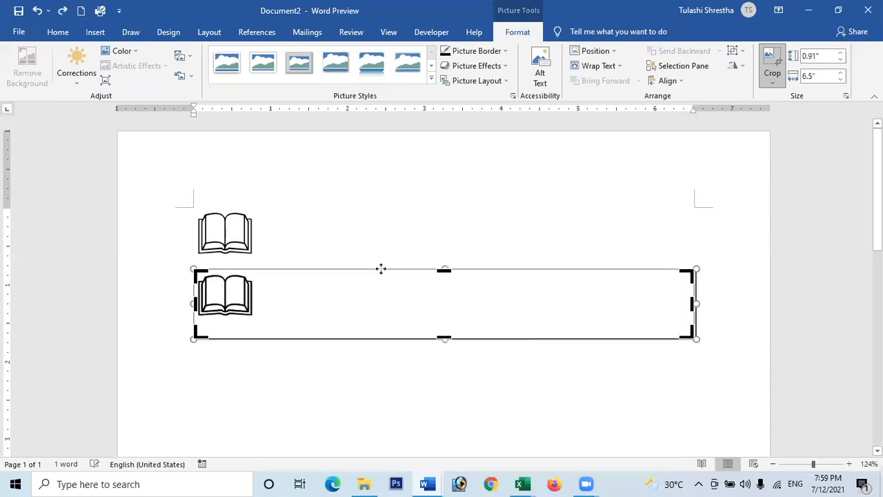
pyautogui.click(616, 207)
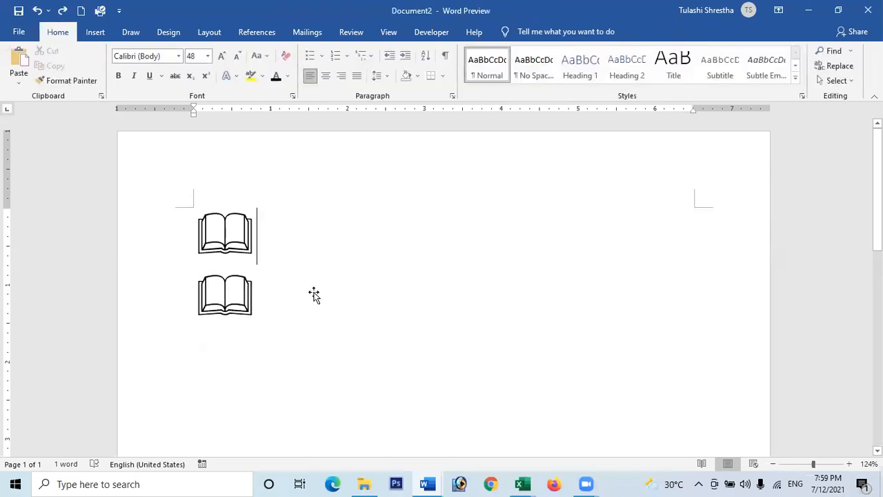
# Crop the full-width book picture tightly around the book, to 0.66" high by 0.83" wide
pyautogui.click(226, 293)
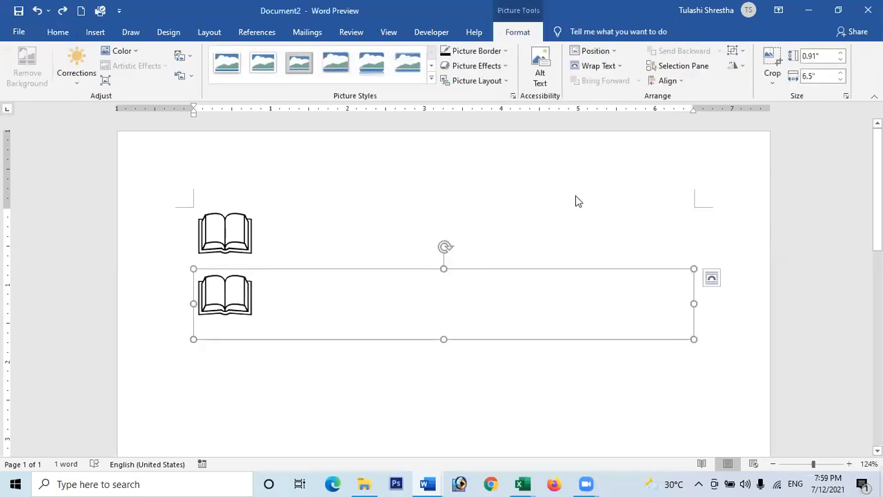
pyautogui.click(772, 63)
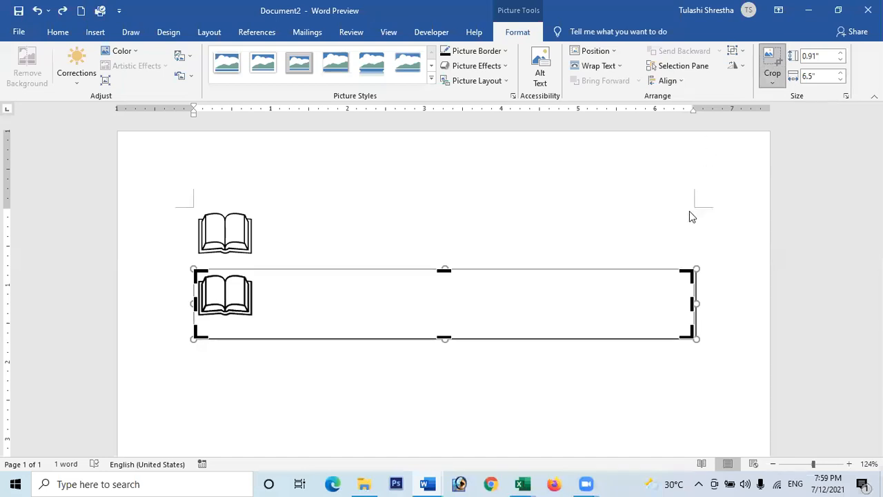
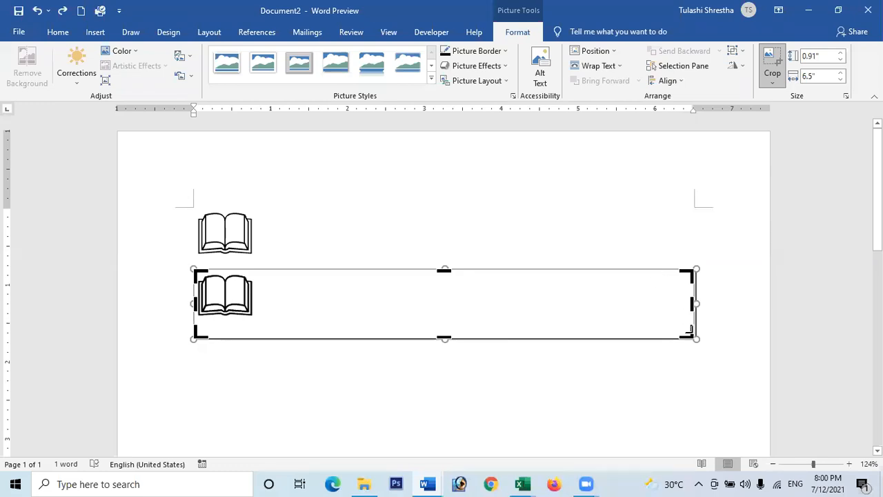
pyautogui.moveTo(690, 334); pyautogui.dragTo(256, 316)
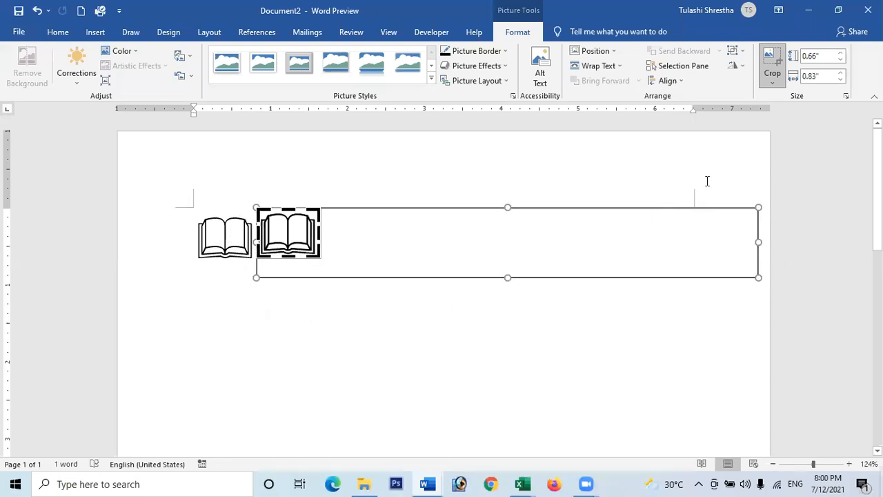
pyautogui.click(458, 326)
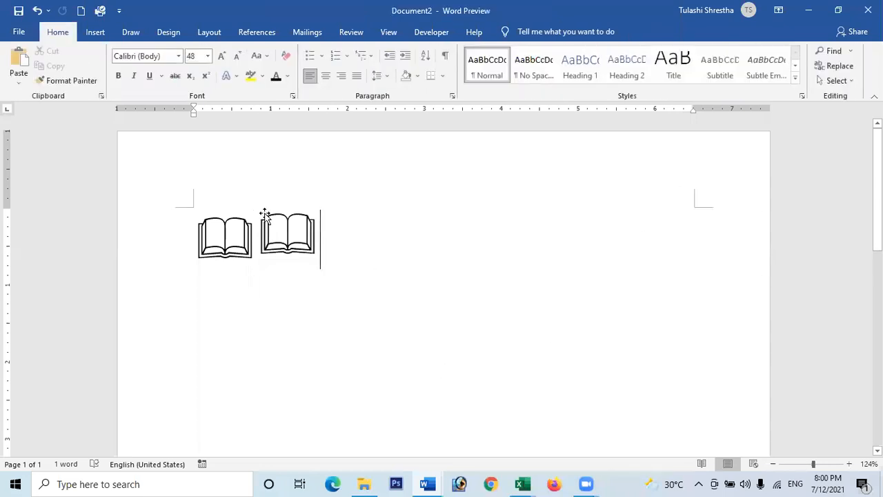
# Cut the cropped book picture from Document2 and paste it into Document1
pyautogui.click(298, 239)
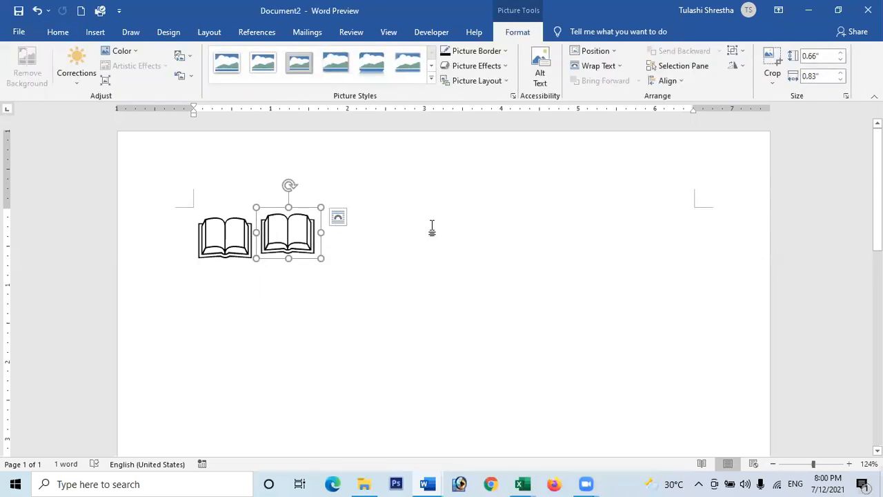
pyautogui.press('Delete')
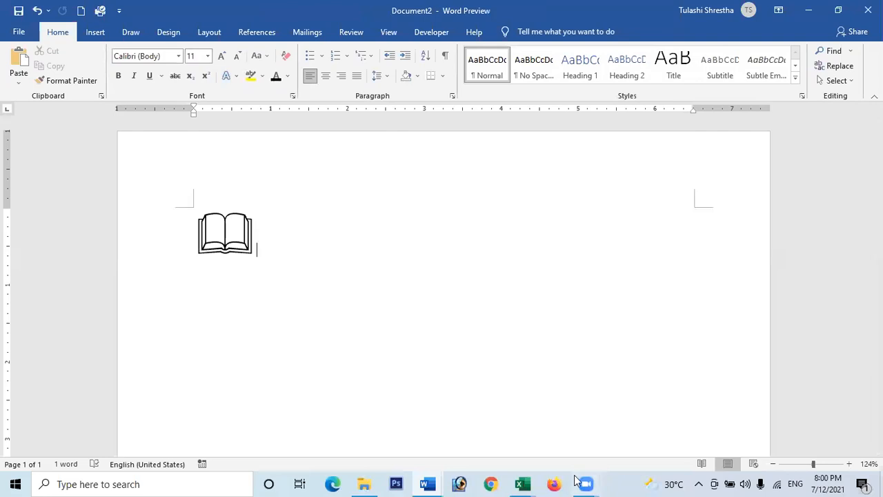
pyautogui.click(431, 482)
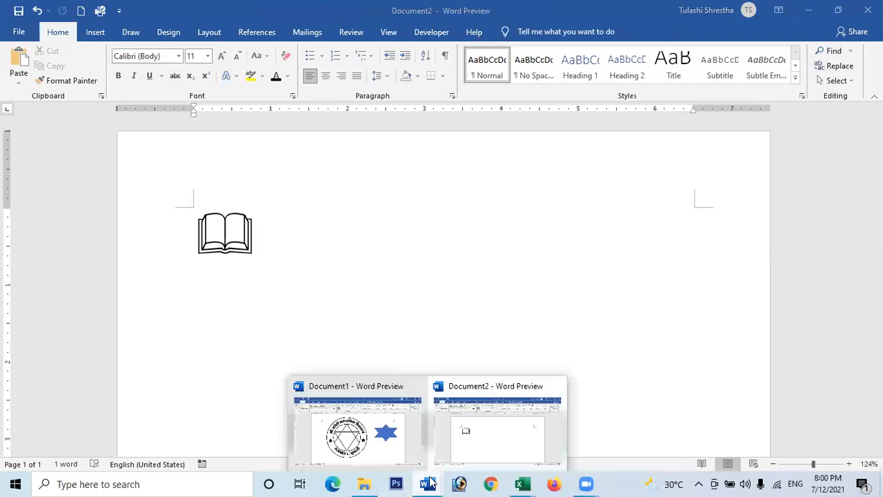
pyautogui.click(345, 442)
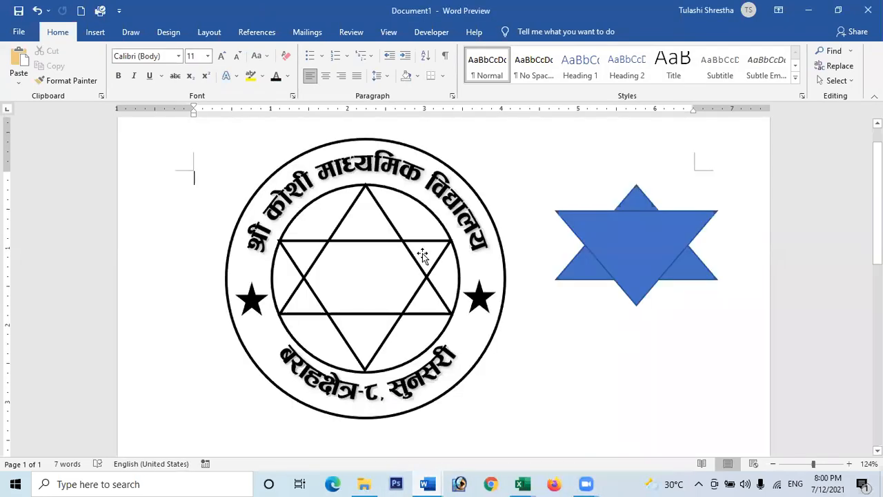
pyautogui.hotkey('ctrl', 'v')
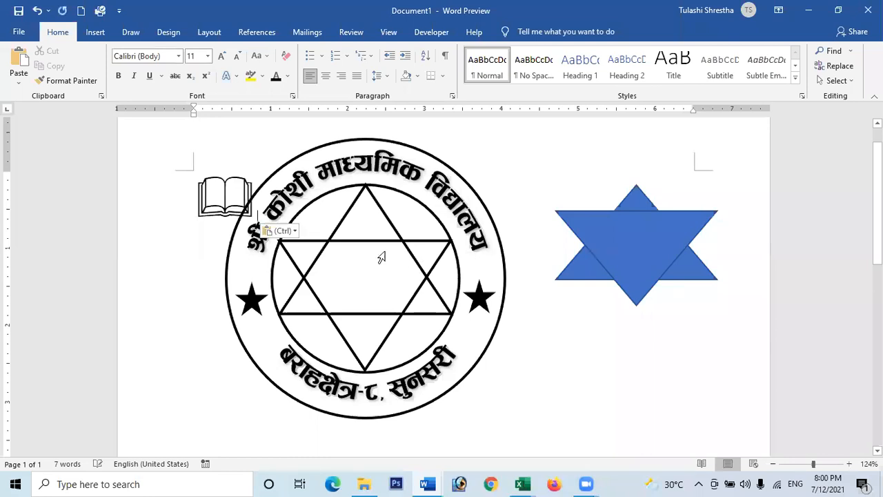
# Set the pasted book picture's text wrapping to In Front of Text
pyautogui.click(220, 205)
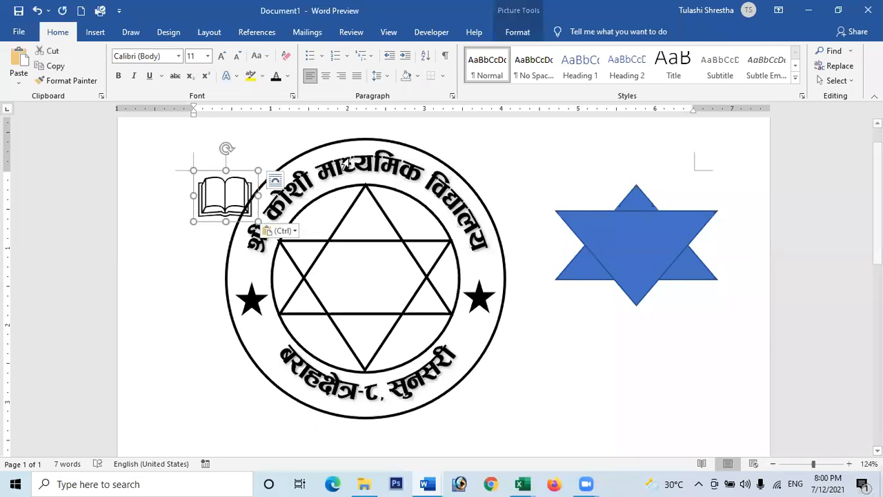
pyautogui.click(518, 32)
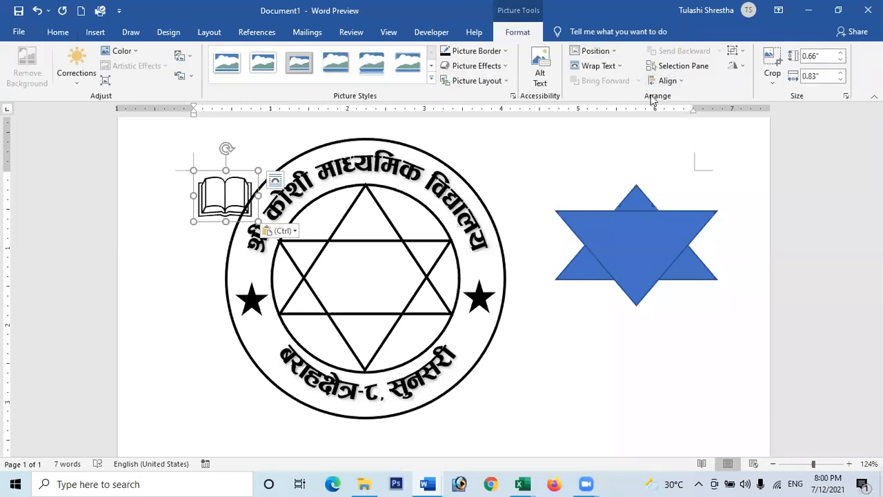
pyautogui.click(597, 66)
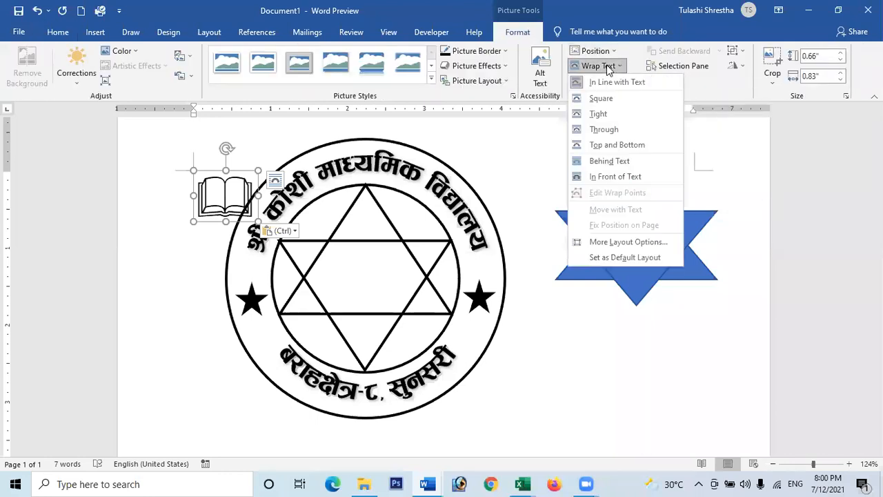
pyautogui.click(609, 176)
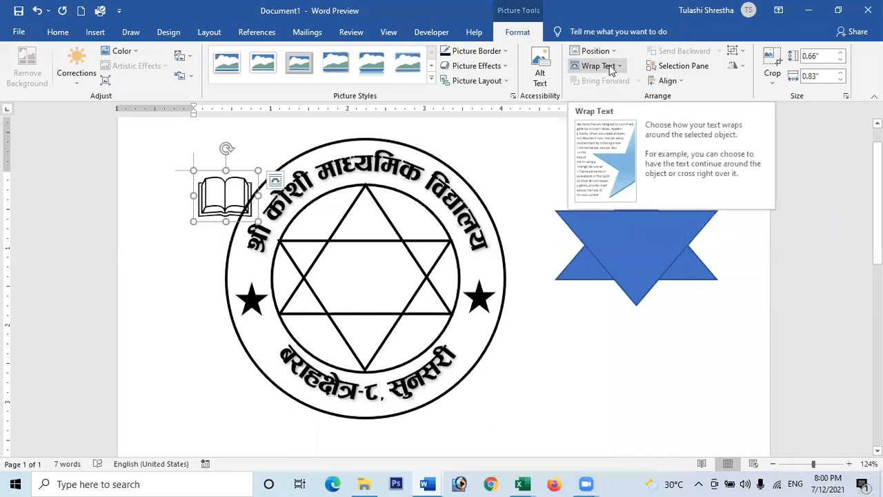
# Set the book picture In Front of Text, center it inside the six-pointed star and enlarge it to 0.92" high by 1.17" wide
pyautogui.click(610, 67)
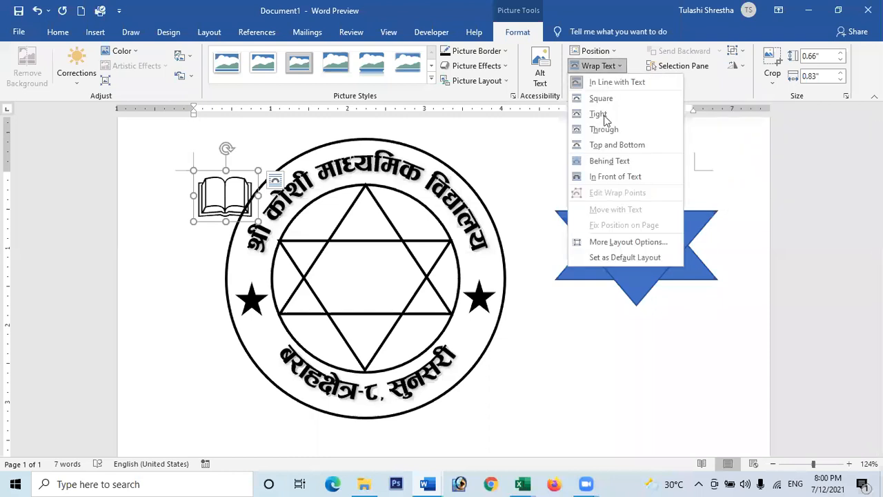
pyautogui.click(609, 177)
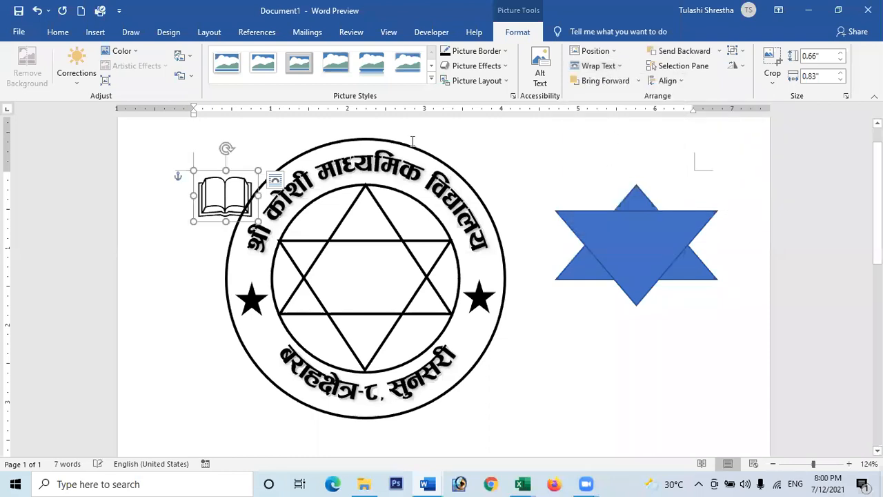
pyautogui.moveTo(231, 189); pyautogui.dragTo(359, 255)
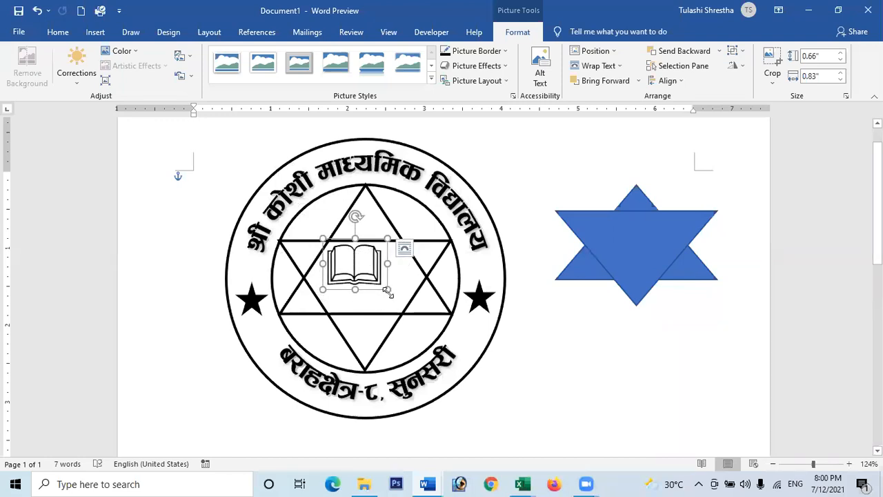
pyautogui.moveTo(388, 291); pyautogui.dragTo(404, 312)
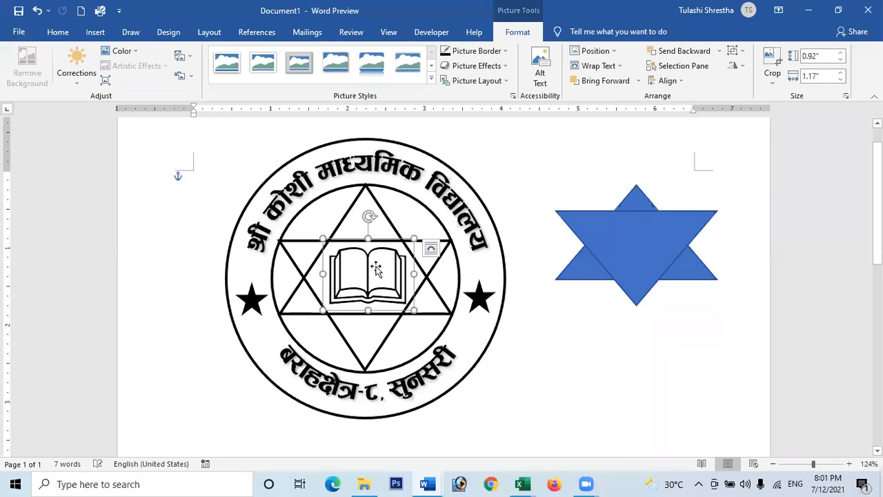
pyautogui.moveTo(372, 262); pyautogui.dragTo(369, 260)
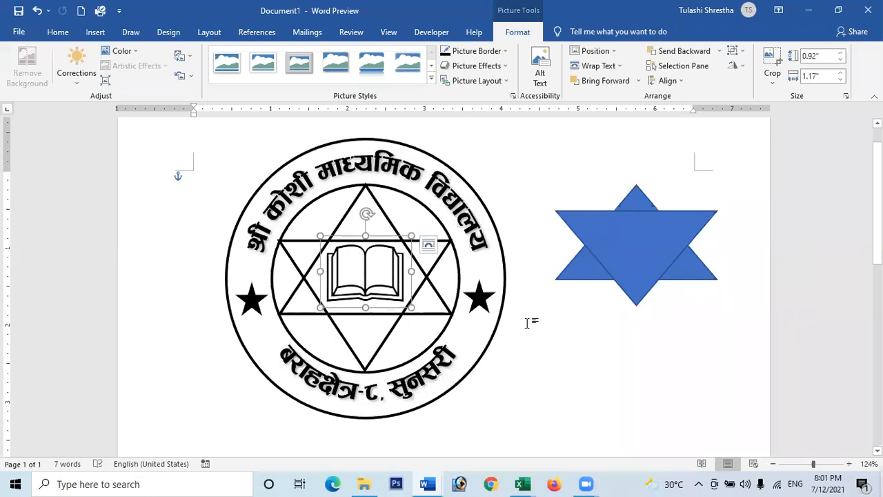
# Delete the two spare blue triangles beside the stamp
pyautogui.click(551, 335)
pyautogui.click(630, 256)
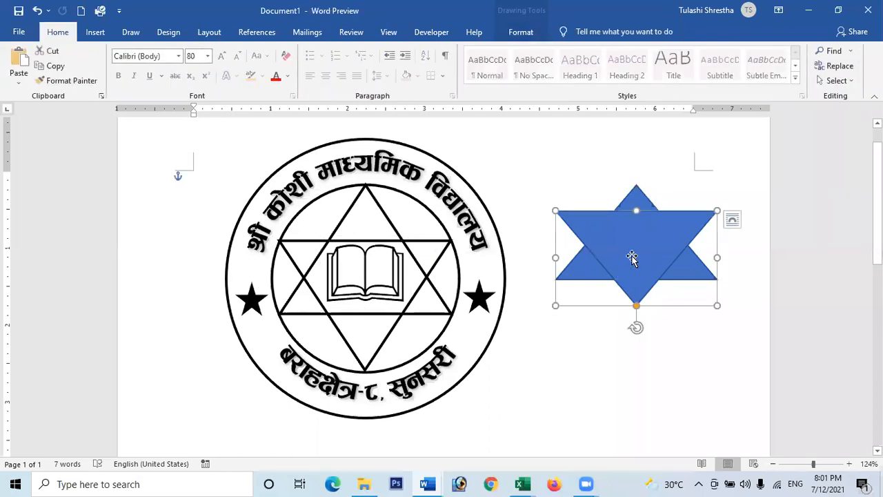
pyautogui.press('Delete')
pyautogui.click(625, 252)
pyautogui.press('Delete')
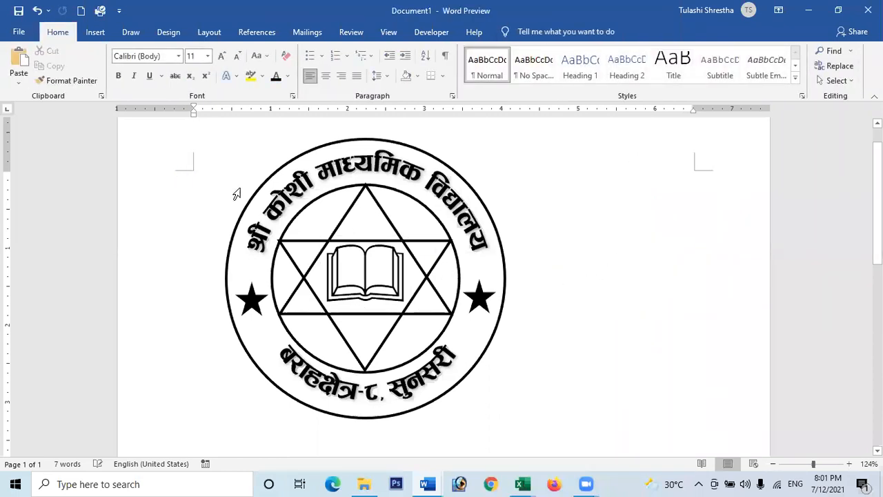
# Select all of the stamp's circles, WordArt, stars, triangles and the book picture together and group them into one object
pyautogui.click(836, 81)
pyautogui.click(760, 114)
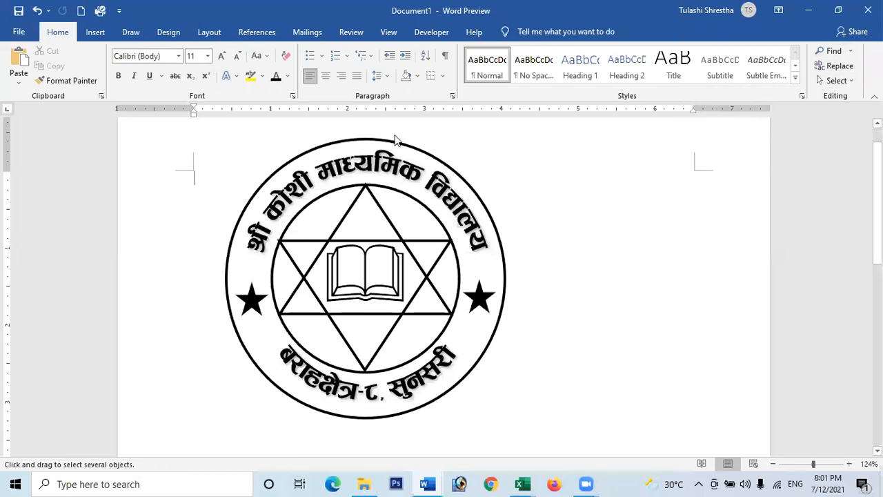
pyautogui.moveTo(156, 132)
pyautogui.mouseDown()
pyautogui.moveTo(232, 152)
pyautogui.moveTo(524, 289)
pyautogui.moveTo(538, 434)
pyautogui.mouseUp()
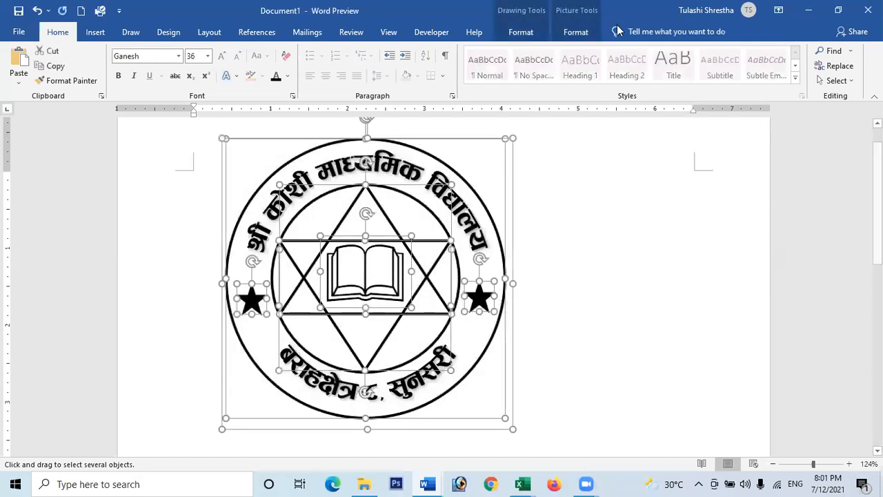
pyautogui.click(578, 32)
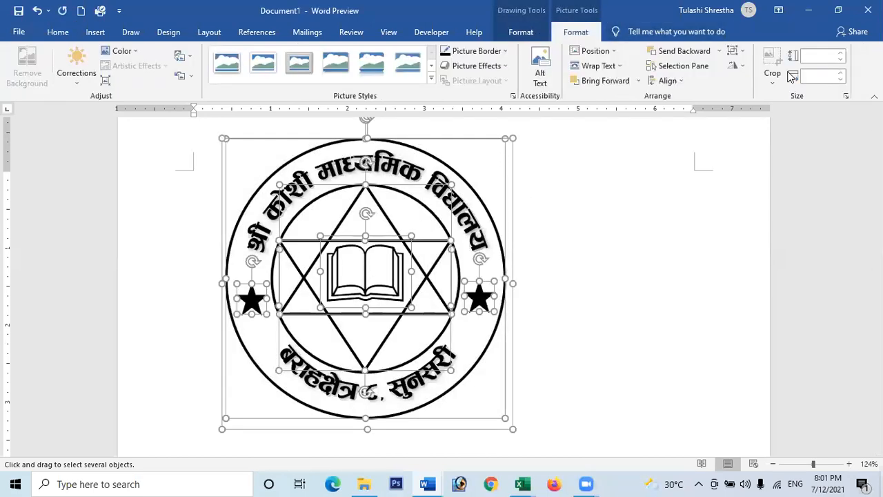
pyautogui.click(737, 54)
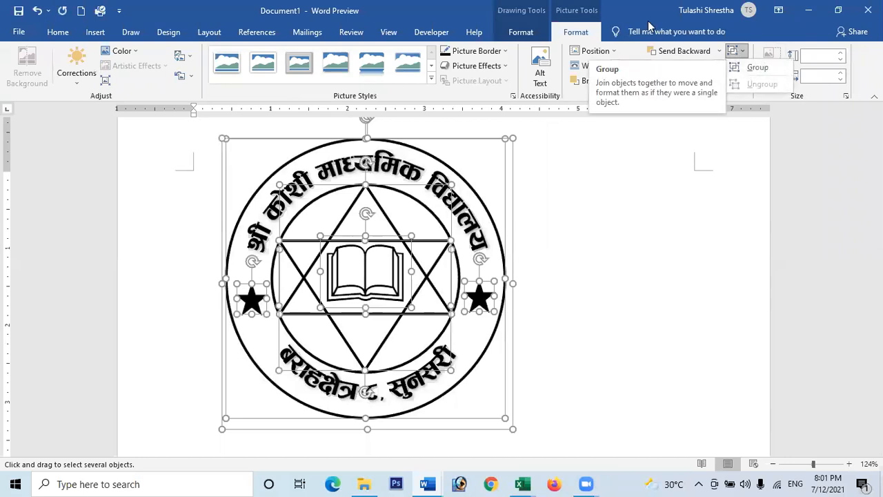
pyautogui.click(613, 180)
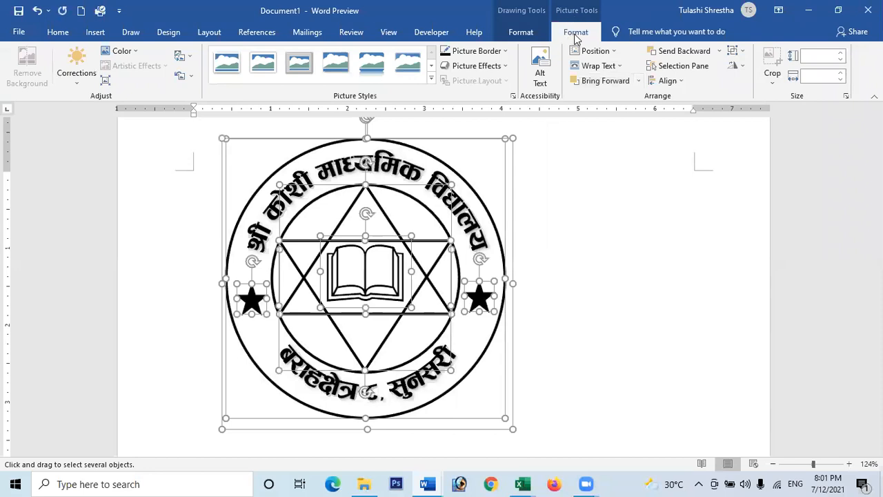
pyautogui.click(743, 56)
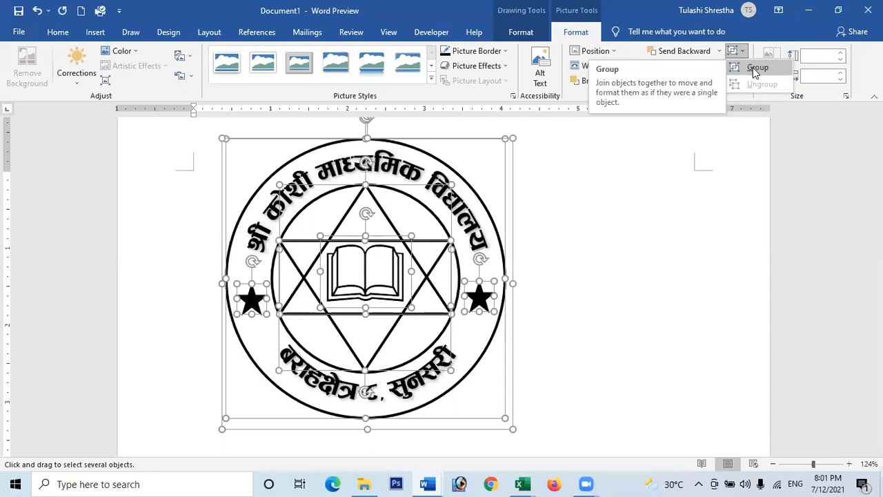
pyautogui.click(756, 69)
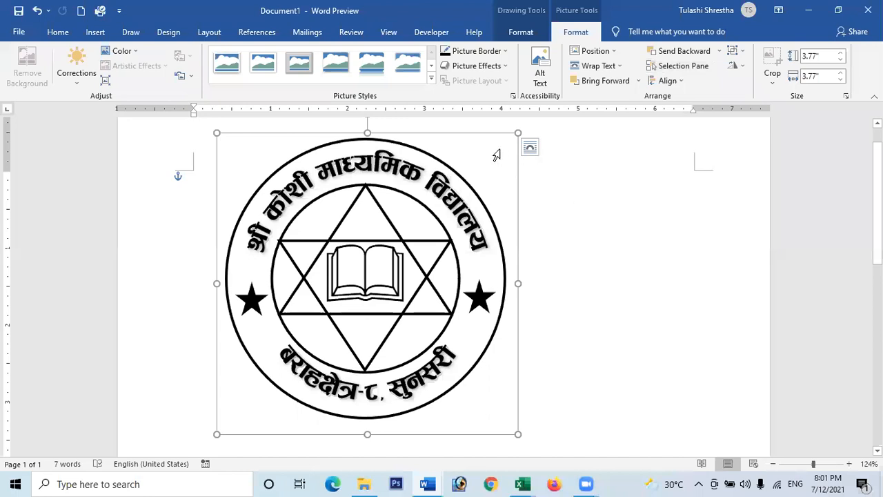
pyautogui.click(567, 202)
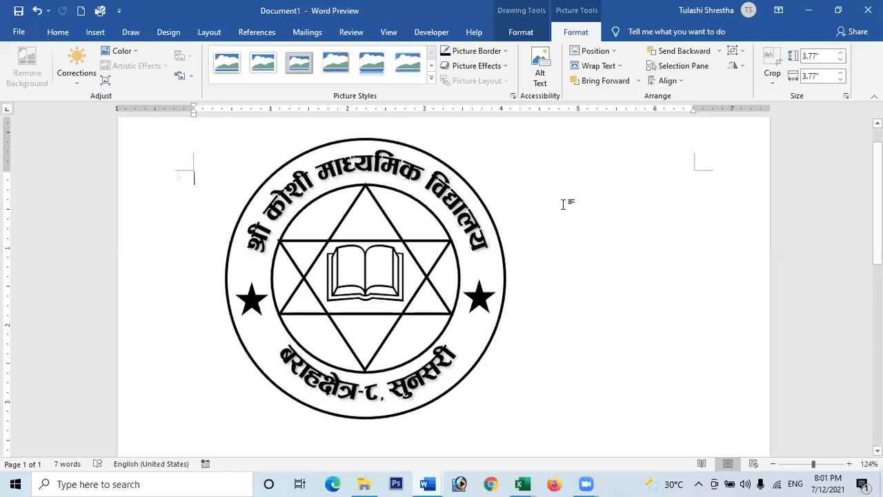
pyautogui.doubleClick(469, 200)
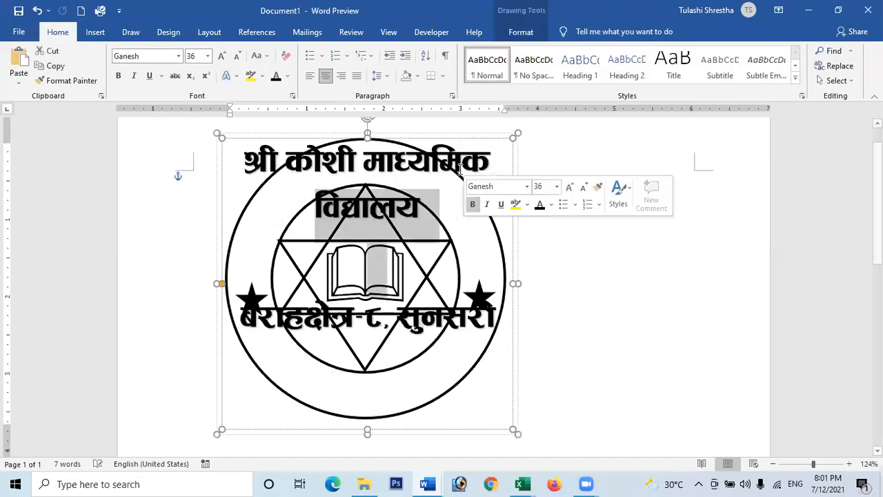
pyautogui.click(599, 157)
pyautogui.doubleClick(509, 281)
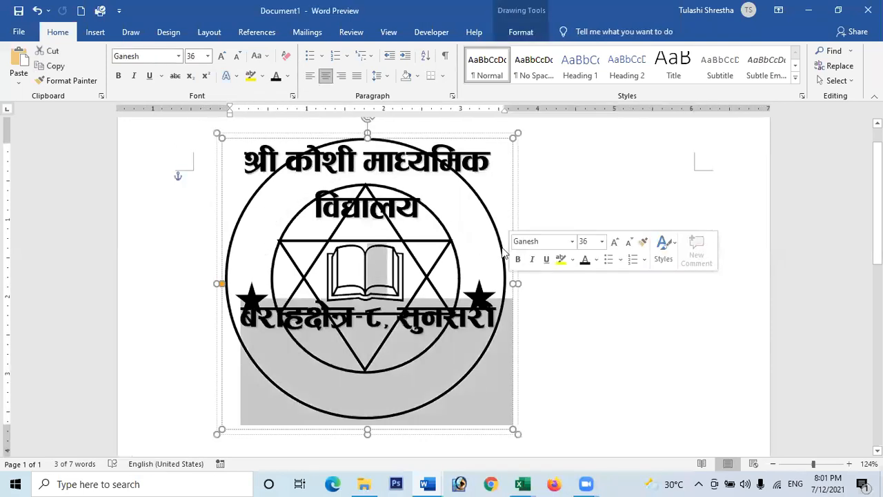
pyautogui.click(191, 264)
pyautogui.doubleClick(223, 263)
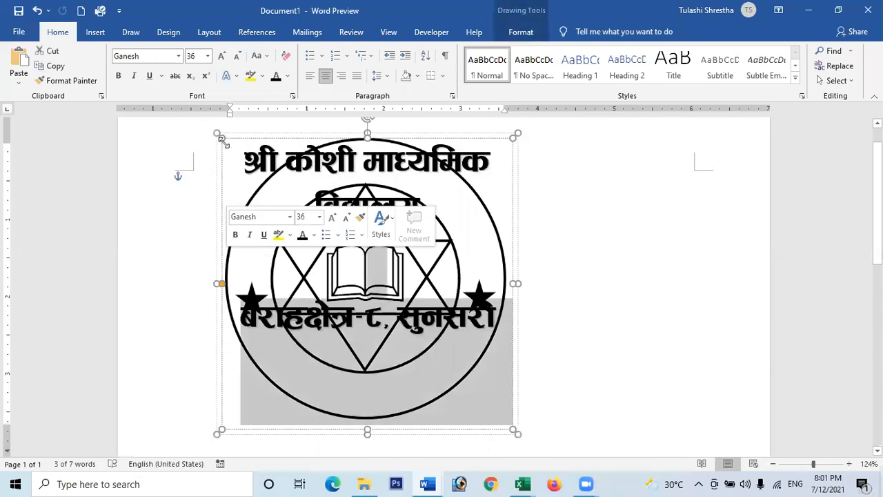
pyautogui.click(257, 132)
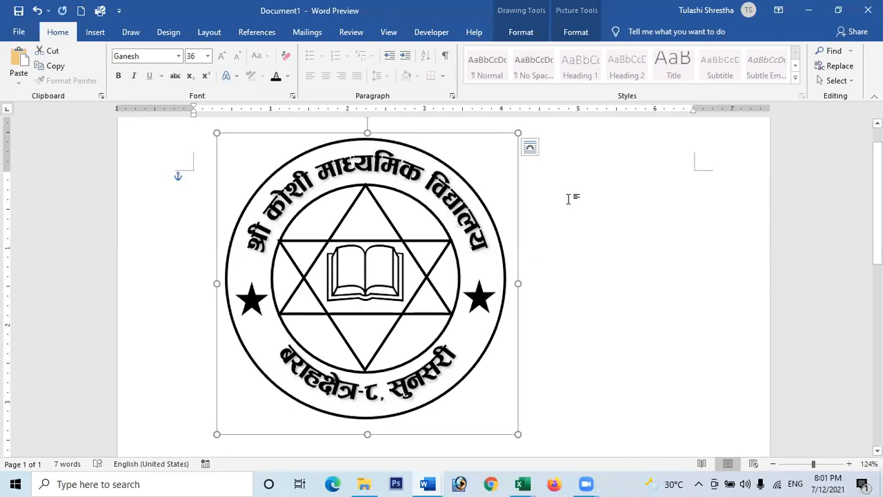
pyautogui.click(567, 199)
pyautogui.doubleClick(453, 176)
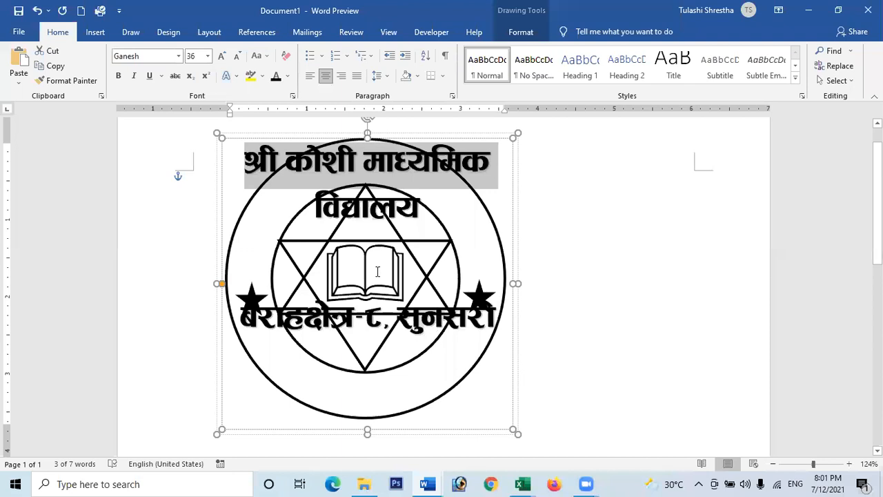
# Shrink the grouped stamp to less than half its size, and enlarge it again to slightly below its original size
pyautogui.click(455, 134)
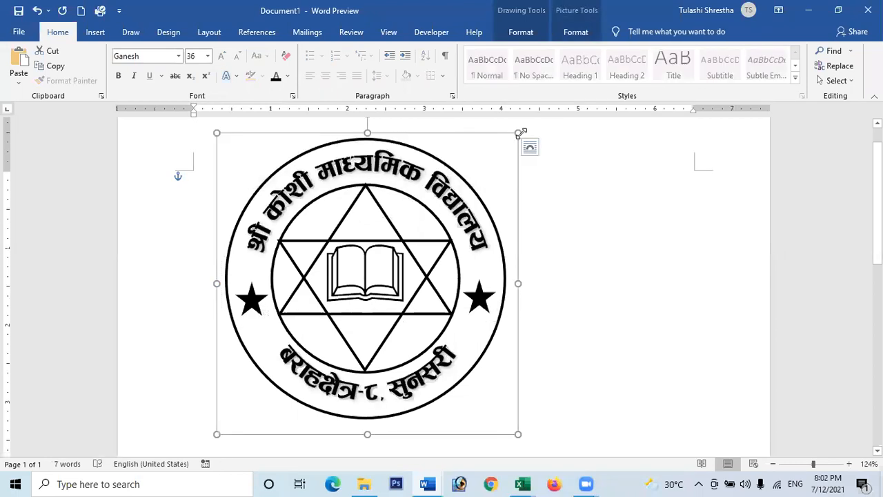
pyautogui.moveTo(521, 131); pyautogui.dragTo(336, 297)
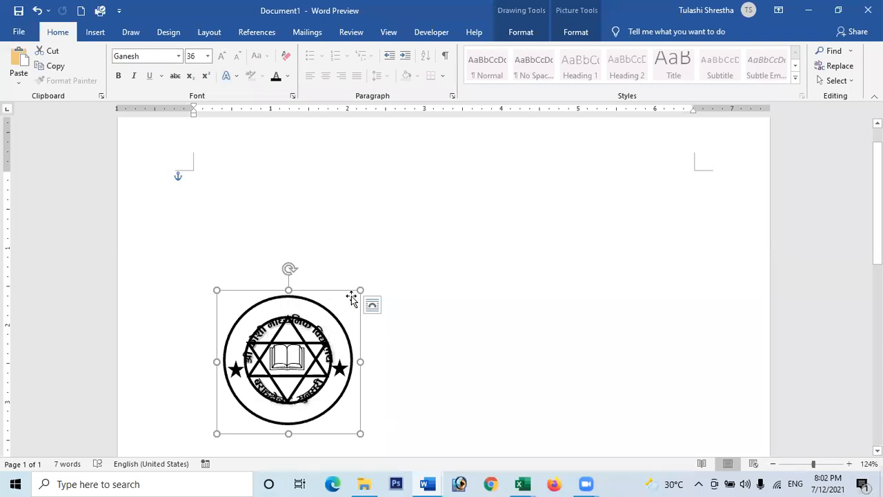
pyautogui.moveTo(358, 290); pyautogui.dragTo(483, 224)
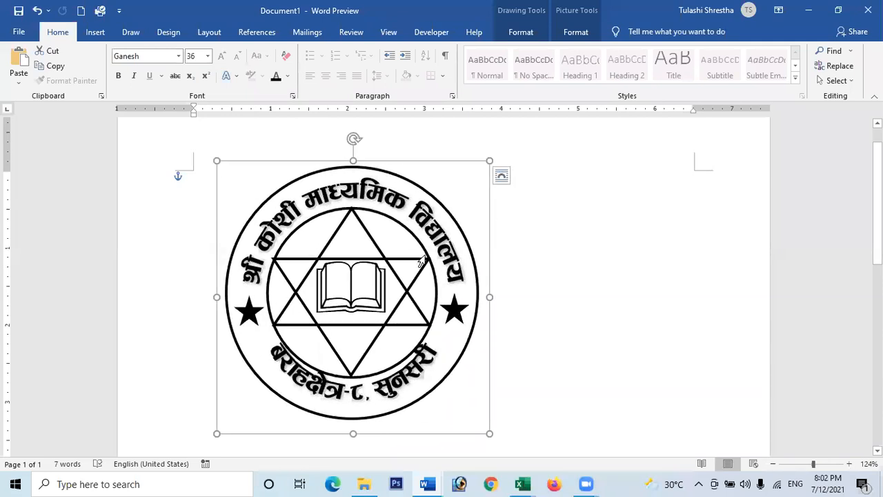
# Undo the latest resizing of the grouped school logo and cut it from the page
pyautogui.hotkey('ctrl', 'z')
pyautogui.hotkey('ctrl', 'z')
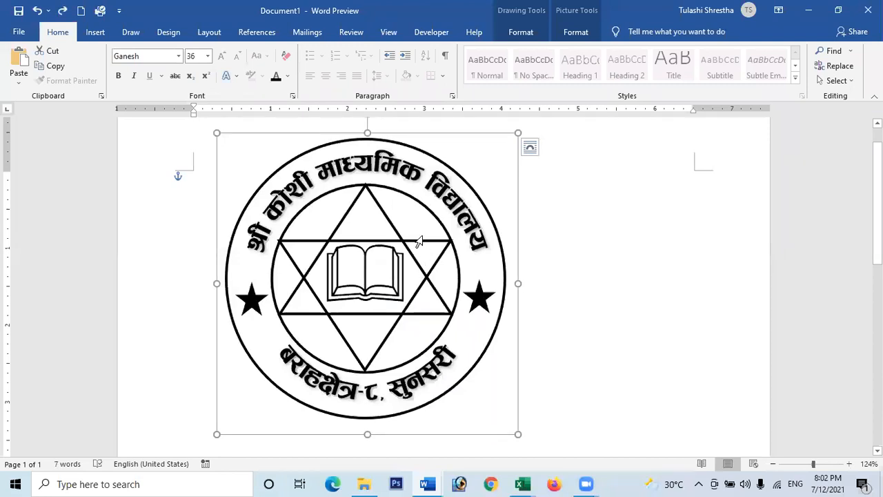
pyautogui.click(53, 54)
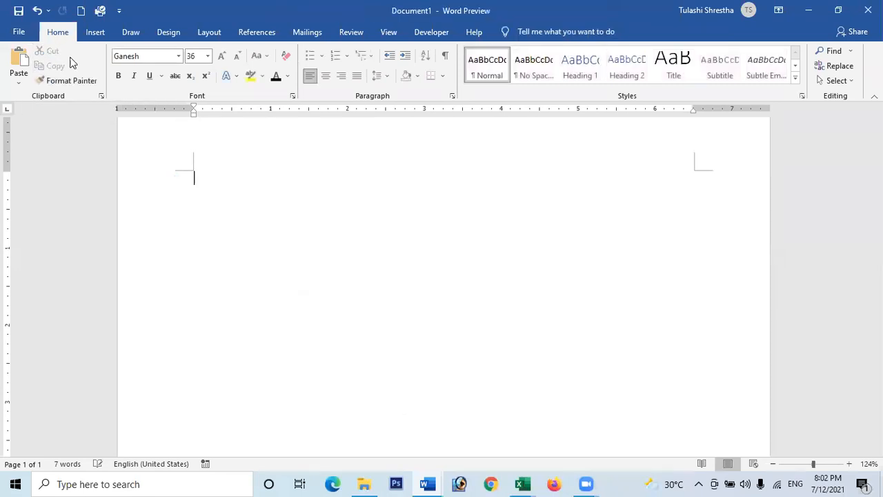
# Paste the cut logo back with Paste Special as Picture (Enhanced Metafile)
pyautogui.click(18, 83)
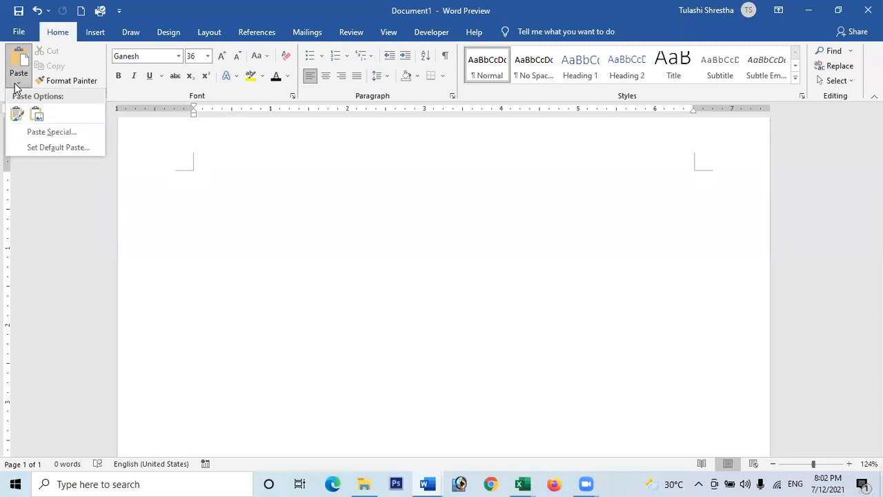
pyautogui.click(41, 131)
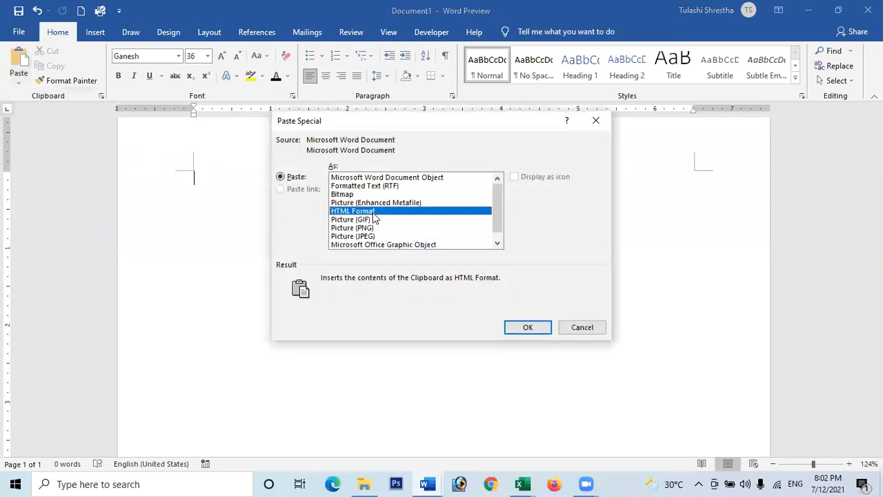
pyautogui.click(373, 205)
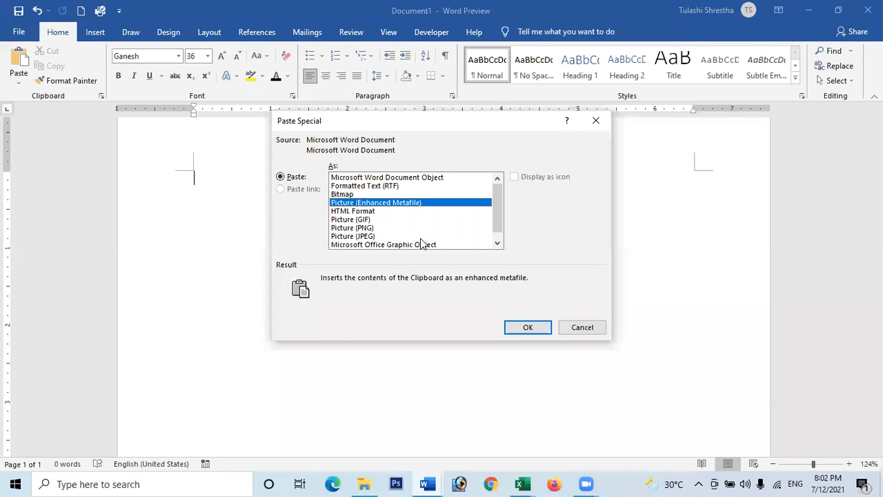
pyautogui.click(527, 327)
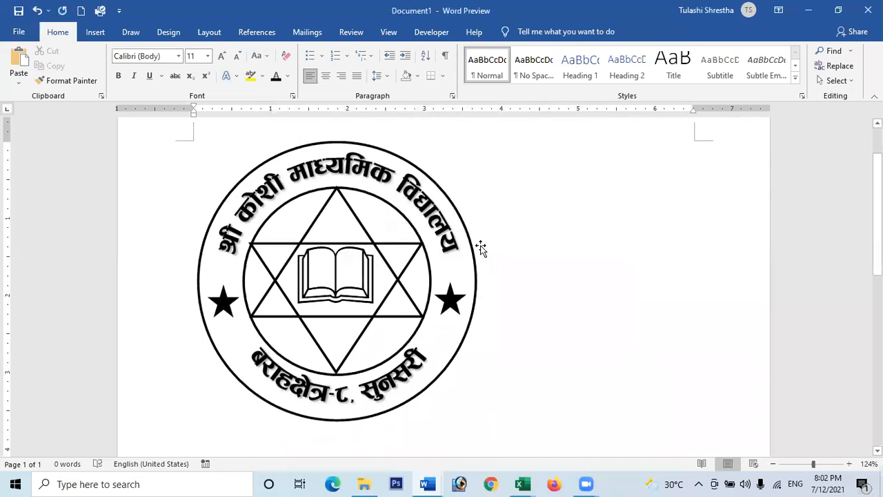
# Shrink the pasted logo picture proportionally to about 1.32" by 1.32"
pyautogui.click(419, 202)
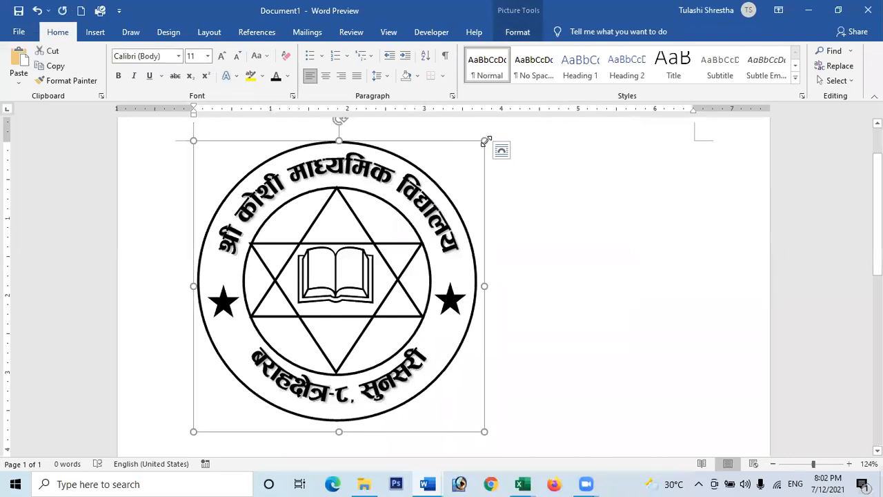
pyautogui.moveTo(486, 141); pyautogui.dragTo(338, 311)
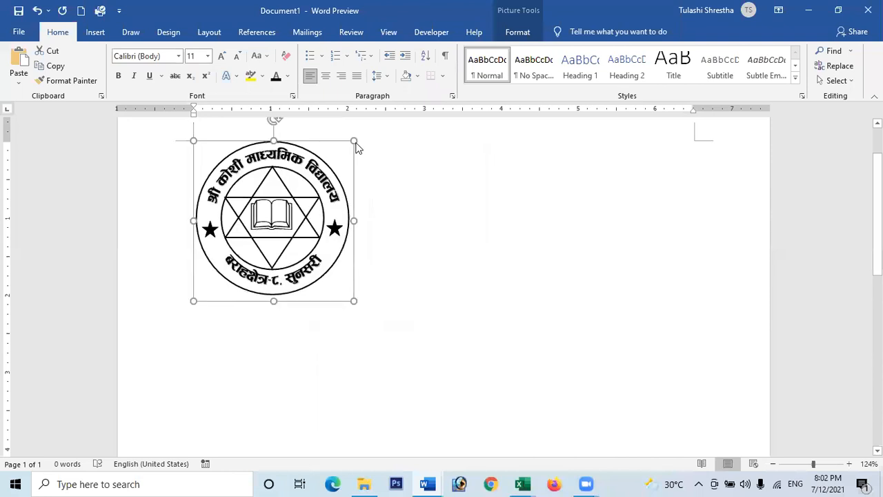
pyautogui.moveTo(352, 142); pyautogui.dragTo(295, 200)
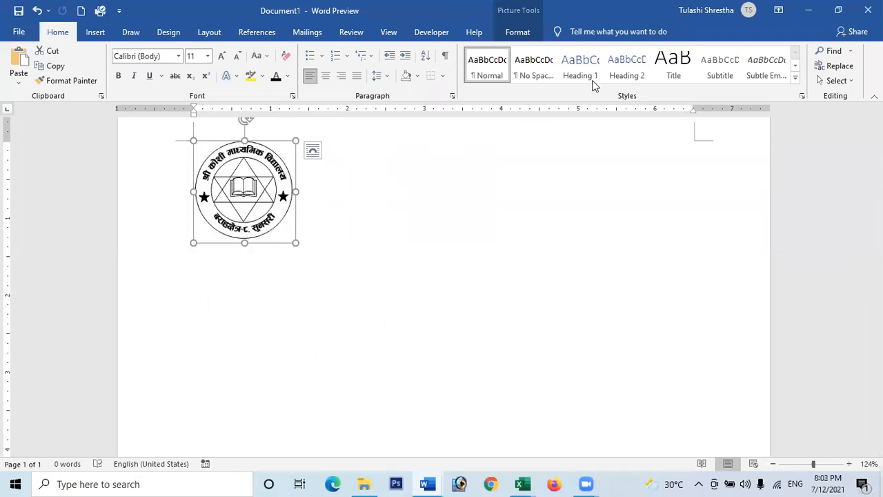
# Set the logo picture's text wrapping to In Front of Text and move it a little toward the page centre
pyautogui.click(529, 36)
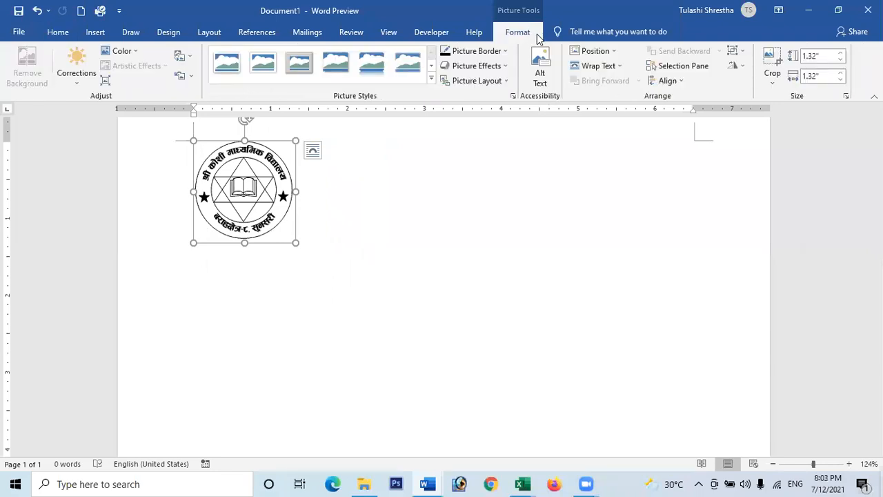
pyautogui.click(598, 69)
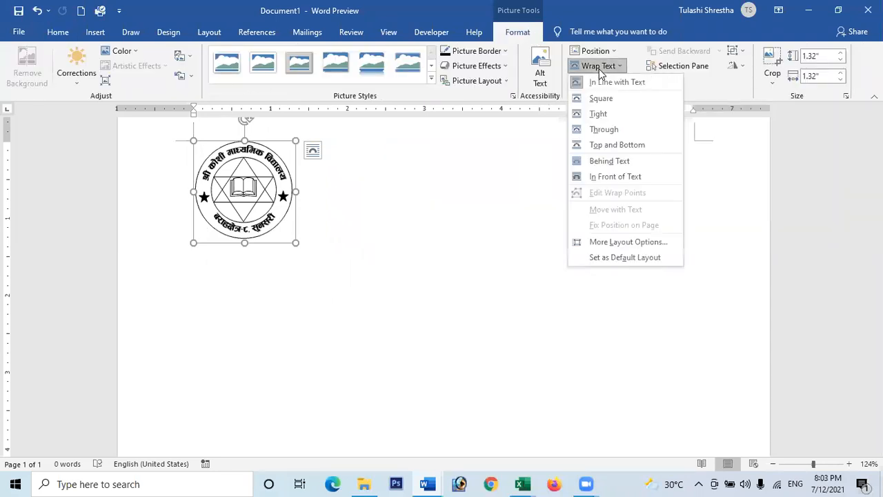
pyautogui.click(601, 178)
pyautogui.moveTo(260, 159); pyautogui.dragTo(370, 185)
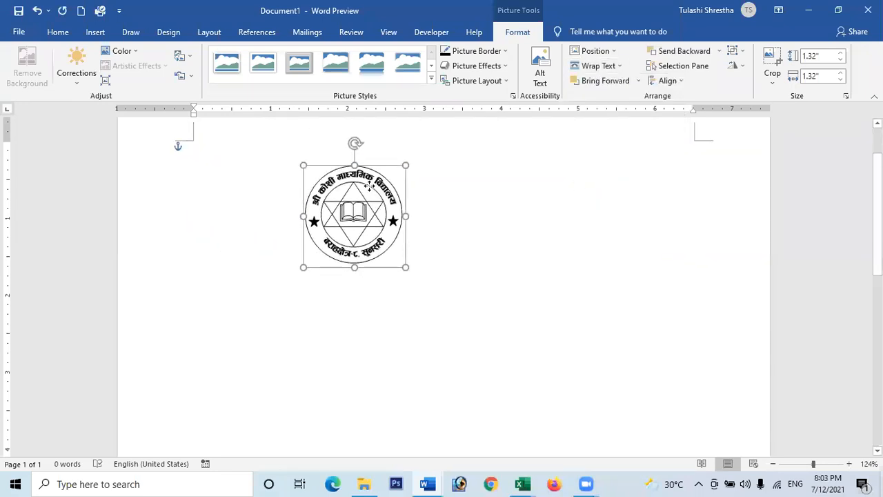
# Move the small logo picture back beside the left margin near the top of the page
pyautogui.click(513, 260)
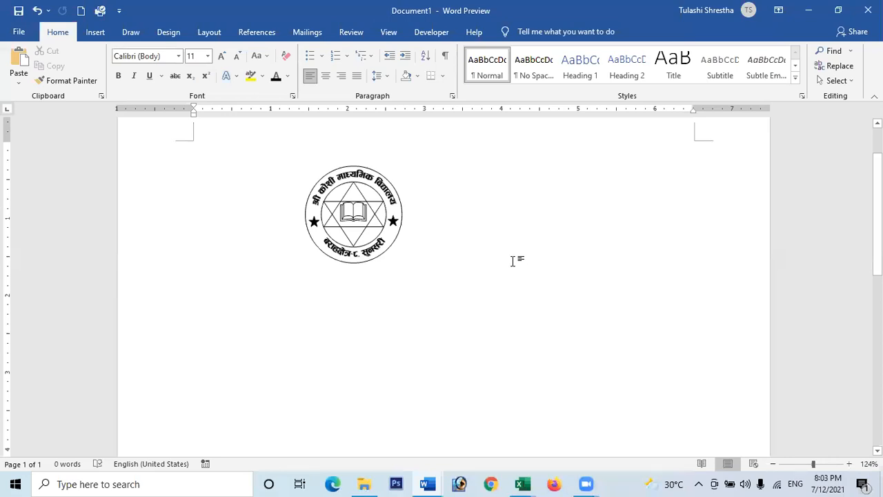
pyautogui.scroll(2, 501, 268)
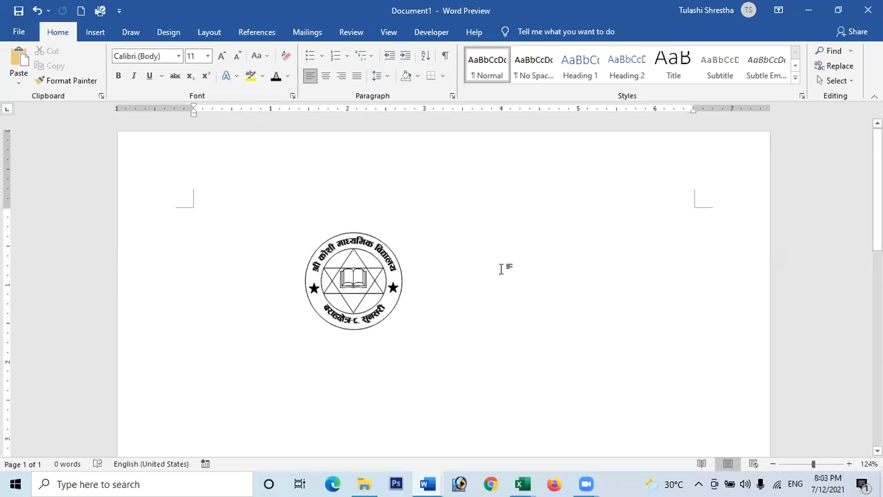
pyautogui.scroll(-2, 331, 207)
pyautogui.scroll(2, 352, 234)
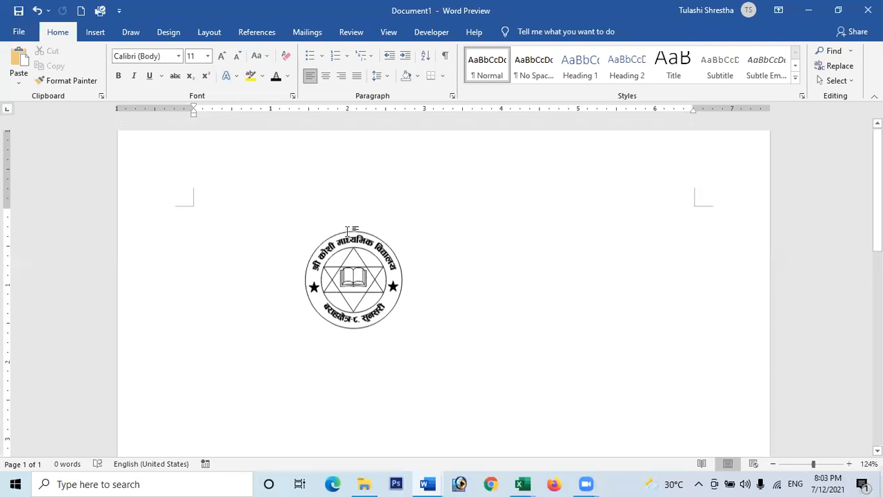
pyautogui.moveTo(339, 243); pyautogui.dragTo(246, 236)
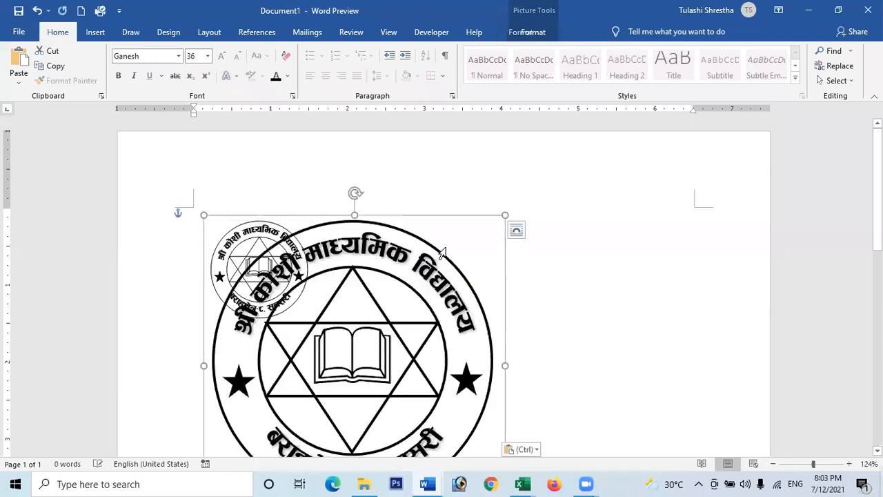
# Paste the original grouped logo, place it to the right of the small picture and ungroup it
pyautogui.hotkey('ctrl', 'v')
pyautogui.moveTo(403, 218); pyautogui.dragTo(560, 175)
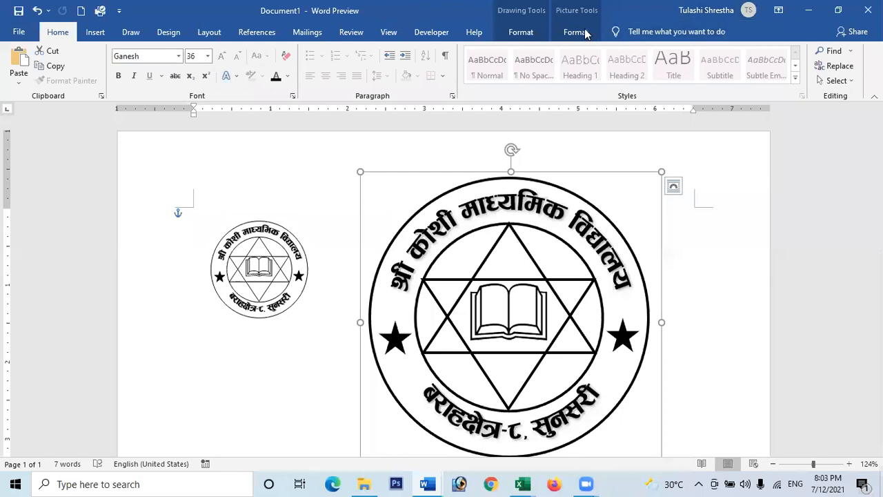
pyautogui.rightClick(577, 172)
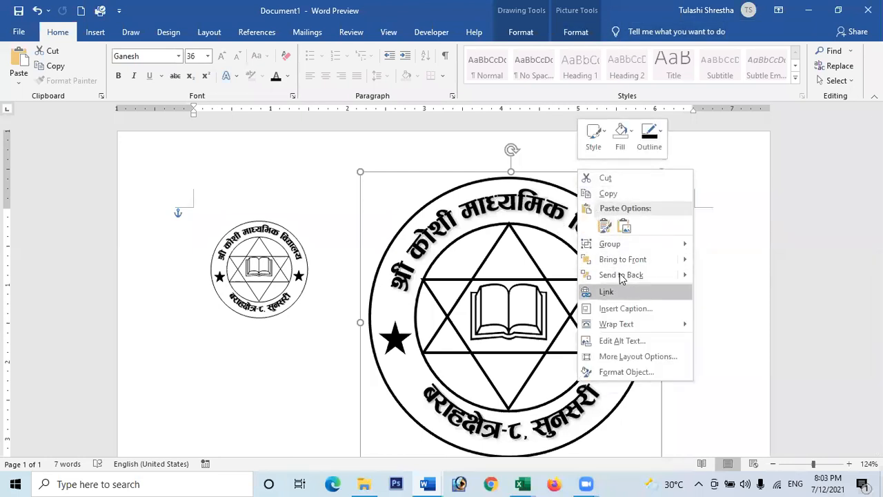
pyautogui.moveTo(638, 245)
pyautogui.click(732, 262)
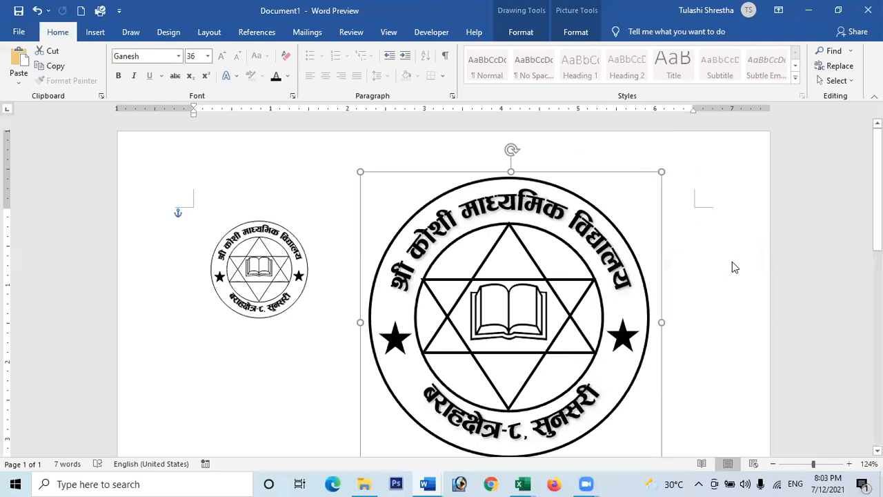
pyautogui.click(361, 250)
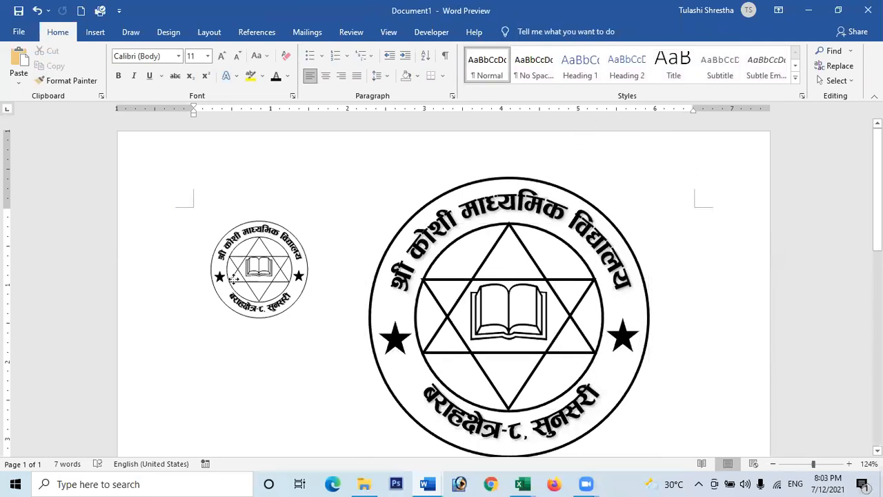
# Move the small logo picture down and left so it overlaps the left margin, clear of the large logo
pyautogui.moveTo(269, 236); pyautogui.dragTo(220, 348)
pyautogui.click(715, 245)
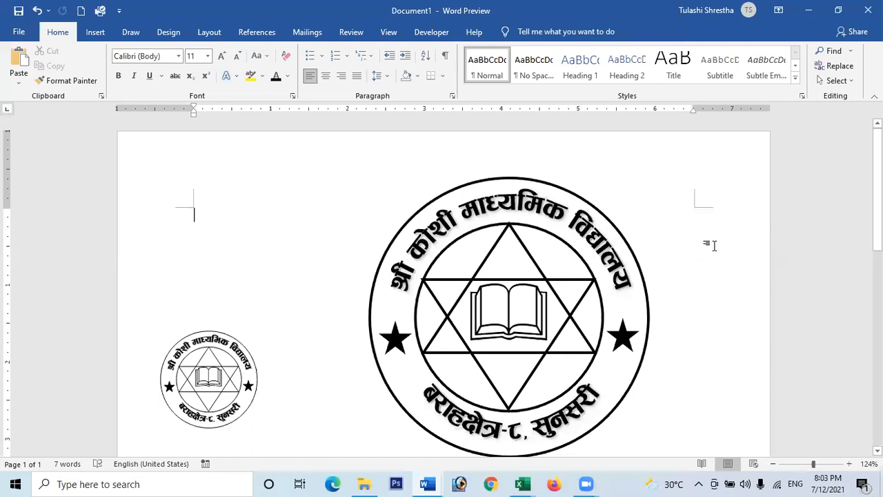
pyautogui.doubleClick(447, 195)
pyautogui.click(709, 282)
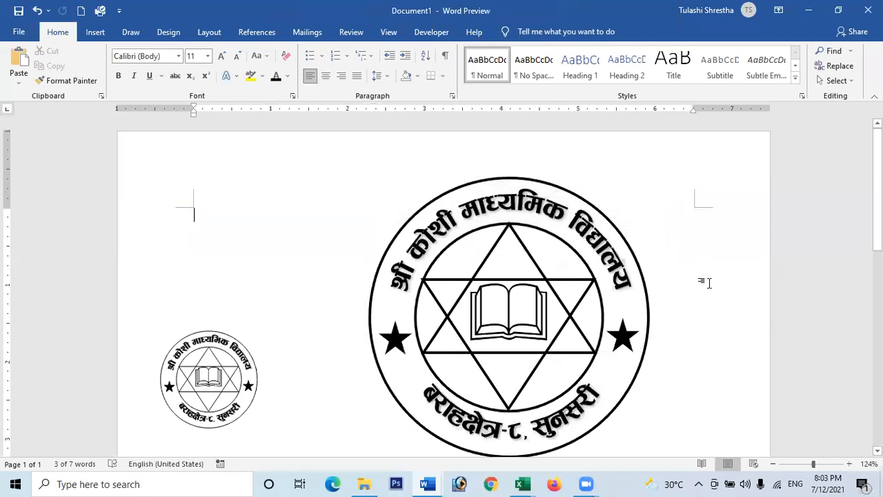
# Try to select all parts of the large logo by enclosing them with Select Objects
pyautogui.scroll(-2, 718, 296)
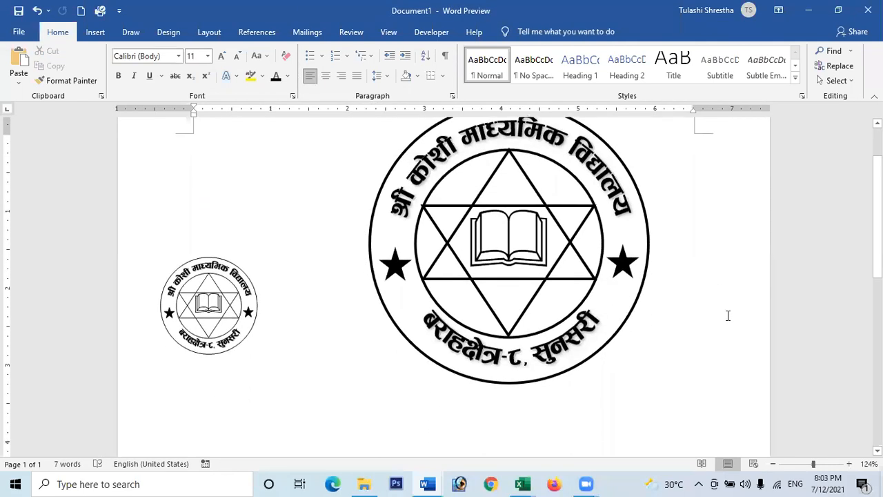
pyautogui.scroll(2, 728, 315)
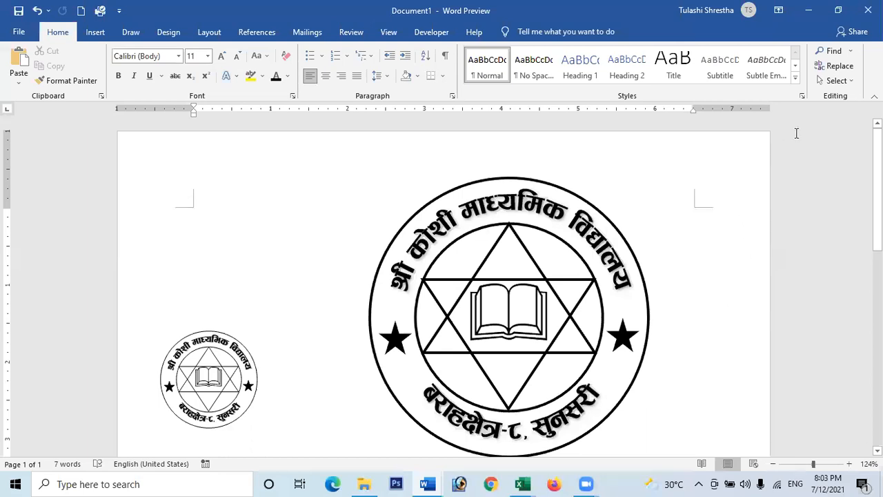
pyautogui.click(836, 81)
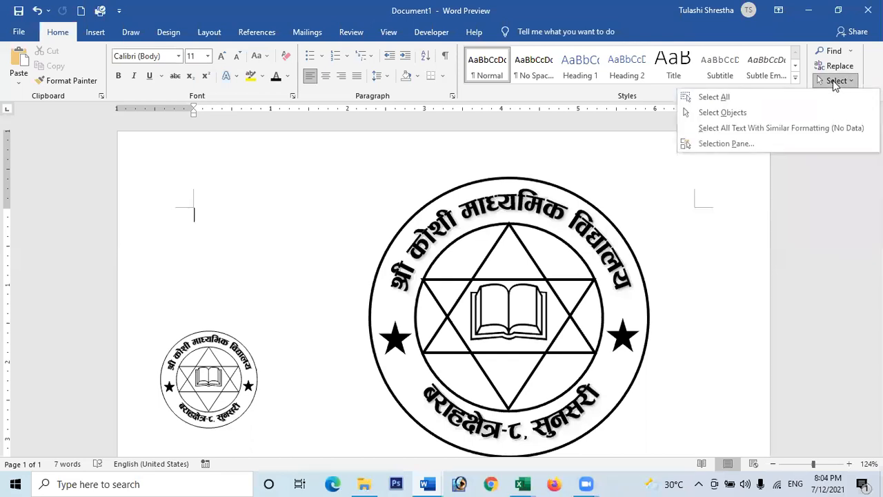
pyautogui.click(734, 116)
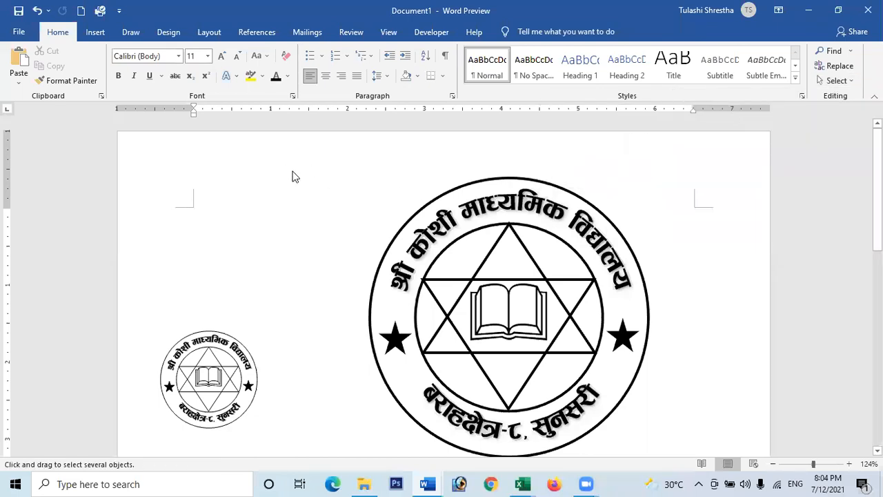
pyautogui.moveTo(287, 163)
pyautogui.mouseDown()
pyautogui.moveTo(568, 218)
pyautogui.moveTo(693, 263)
pyautogui.moveTo(702, 400)
pyautogui.mouseUp()
pyautogui.scroll(-1, 653, 336)
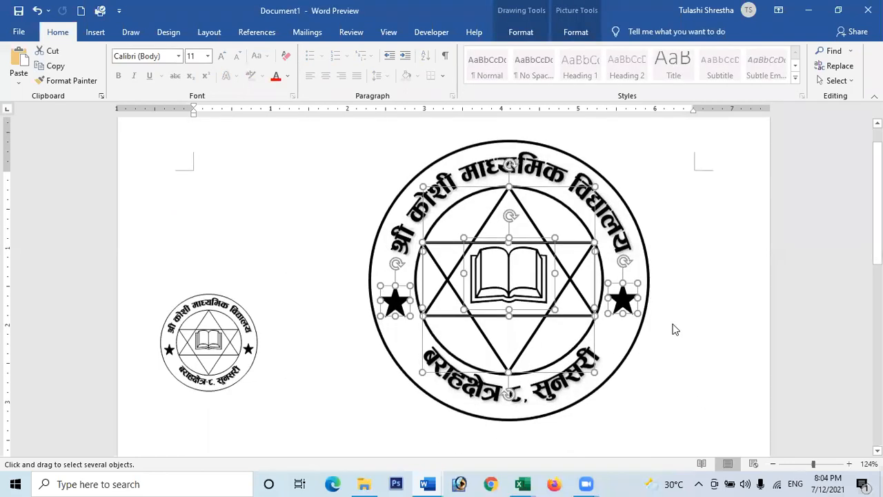
pyautogui.scroll(-3, 673, 329)
pyautogui.scroll(3, 676, 330)
pyautogui.scroll(-2, 538, 353)
pyautogui.scroll(3, 562, 345)
pyautogui.scroll(1, 562, 347)
# Enclose the whole large logo in a selection and try to reach the commands for the selected parts
pyautogui.moveTo(292, 154); pyautogui.dragTo(679, 465)
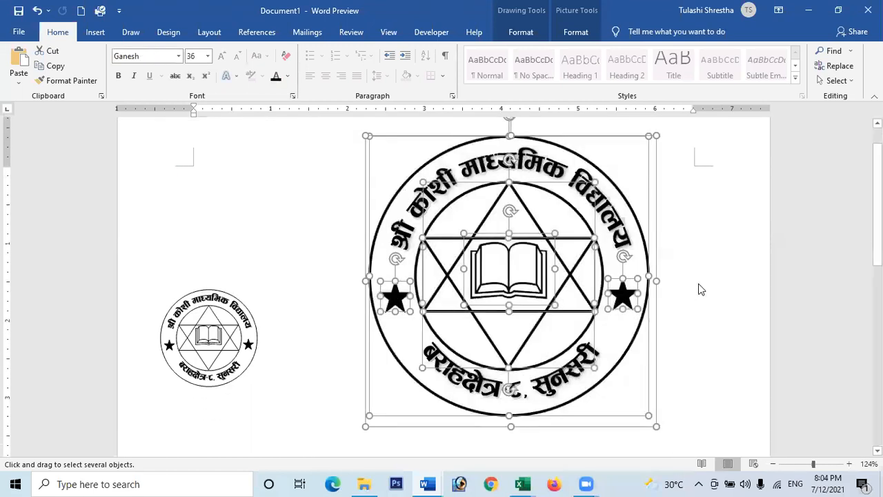
pyautogui.scroll(-3, 698, 289)
pyautogui.scroll(4, 698, 289)
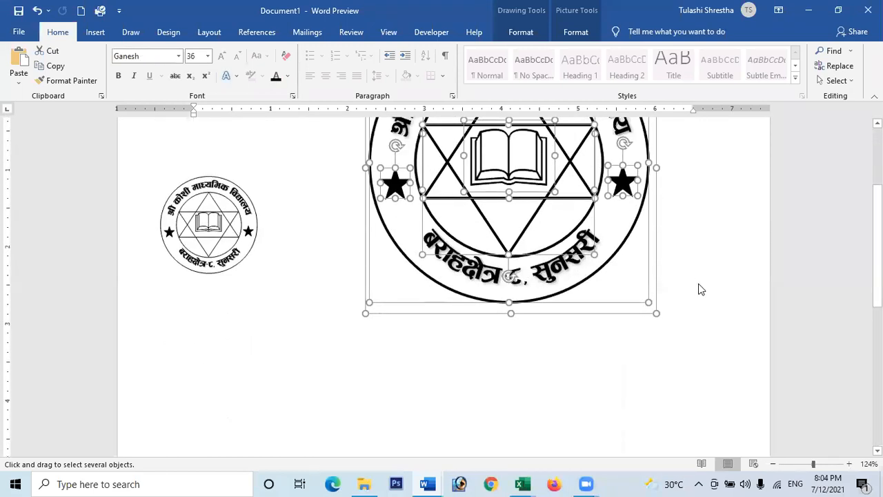
pyautogui.click(556, 165)
pyautogui.rightClick(560, 159)
pyautogui.click(711, 209)
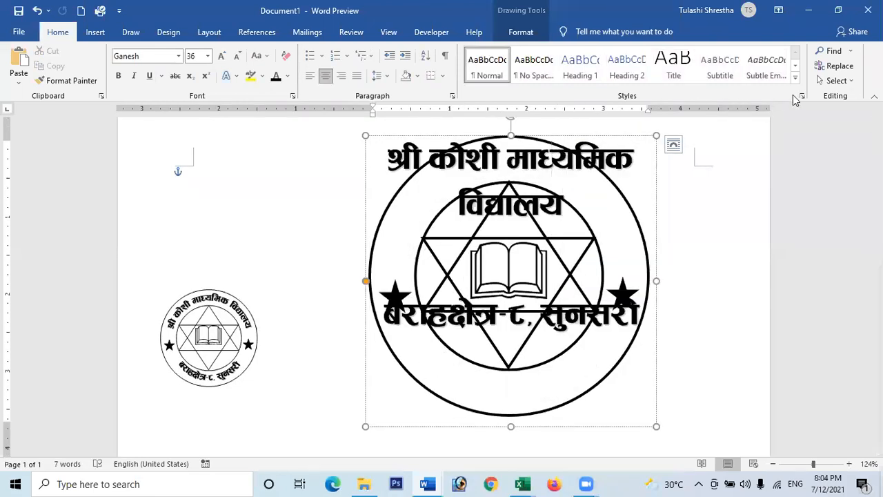
# Select every part of the large logo with Select Objects and group them into one object
pyautogui.click(838, 80)
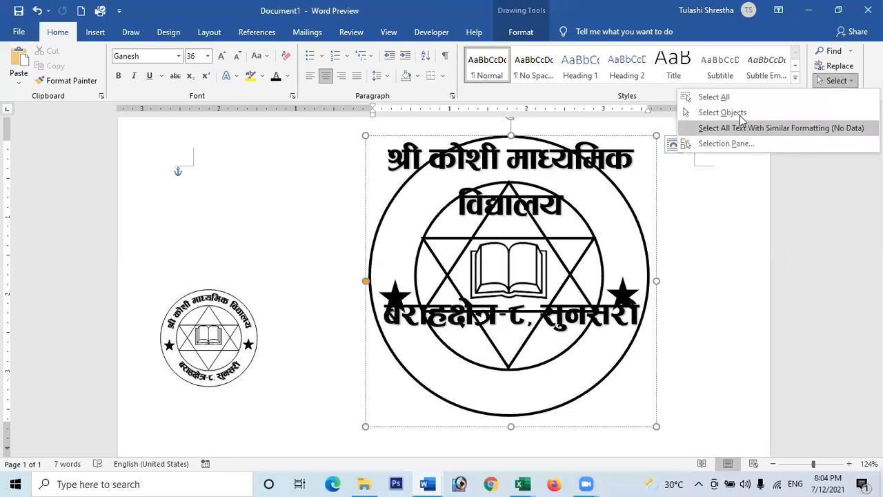
pyautogui.click(711, 104)
pyautogui.moveTo(272, 121); pyautogui.dragTo(703, 401)
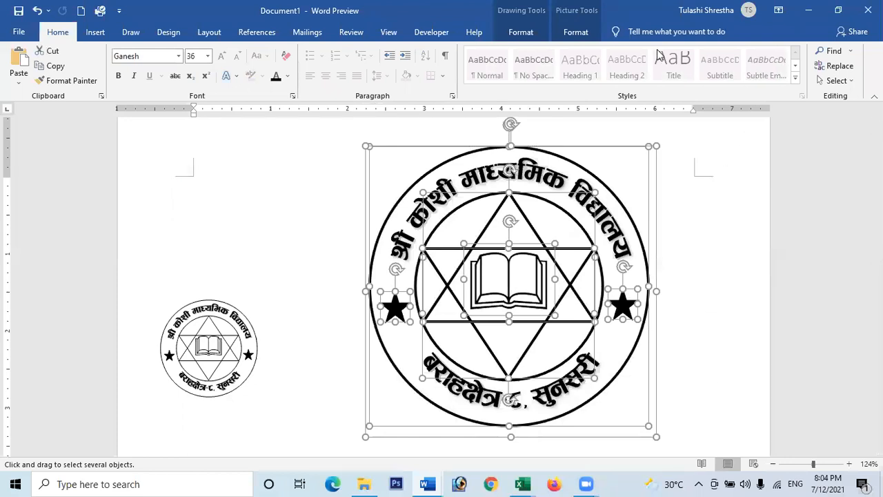
pyautogui.click(582, 35)
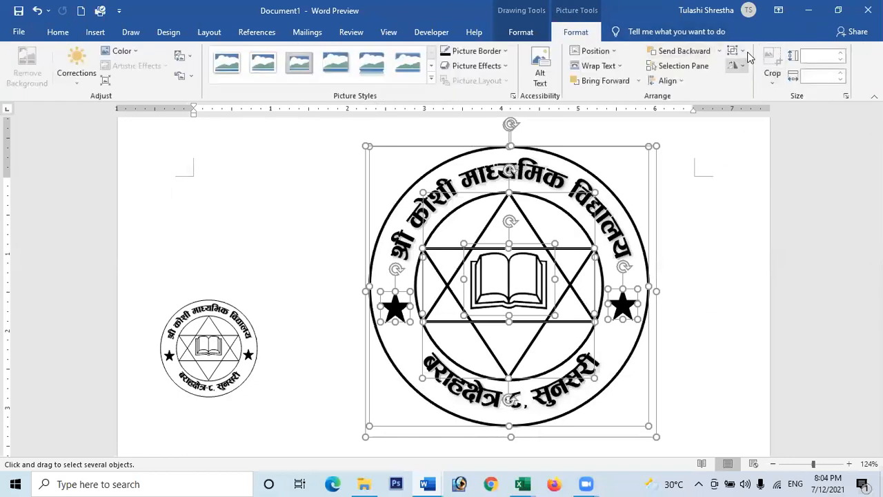
pyautogui.click(743, 52)
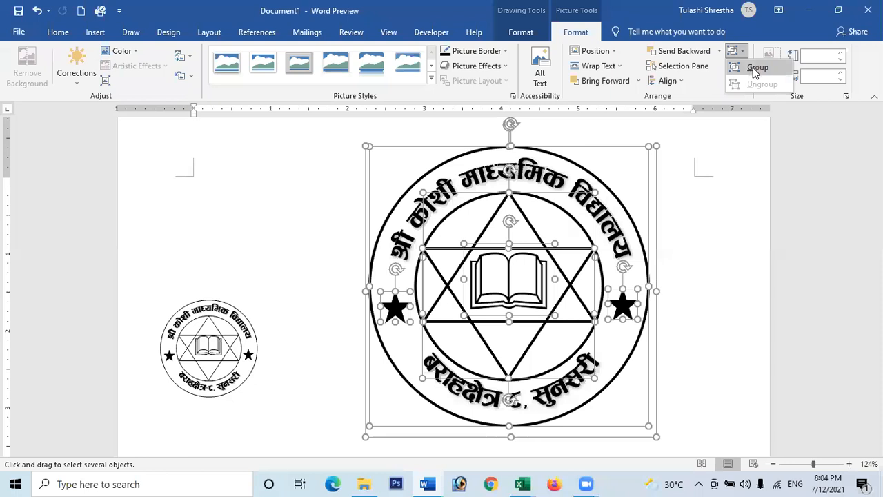
pyautogui.click(755, 69)
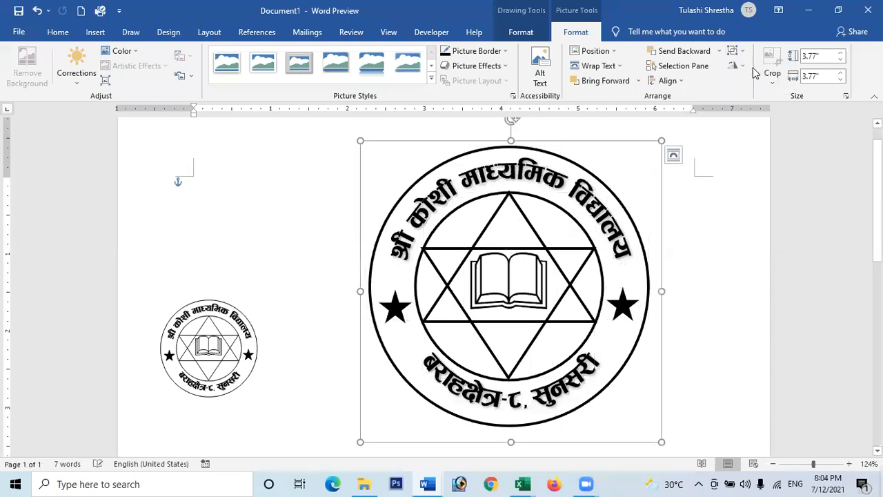
# Select the curved school name inside the grouped large logo, and place the cursor in the text by the book
pyautogui.click(709, 221)
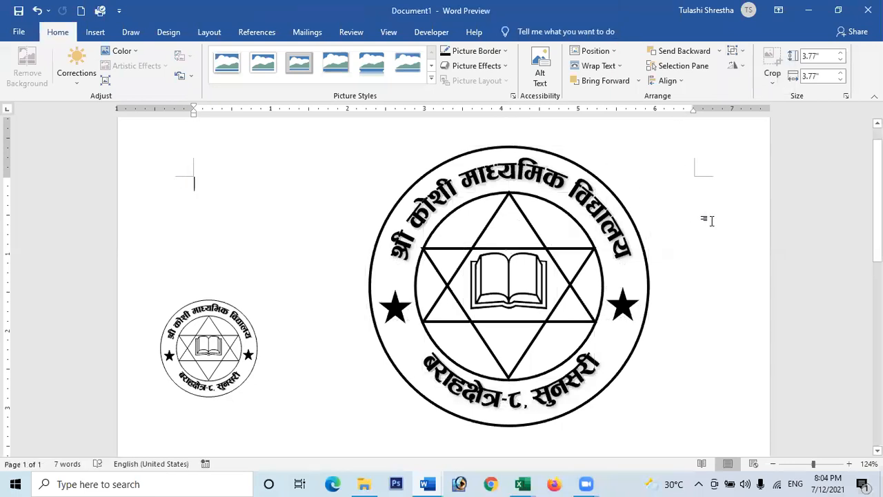
pyautogui.tripleClick(552, 161)
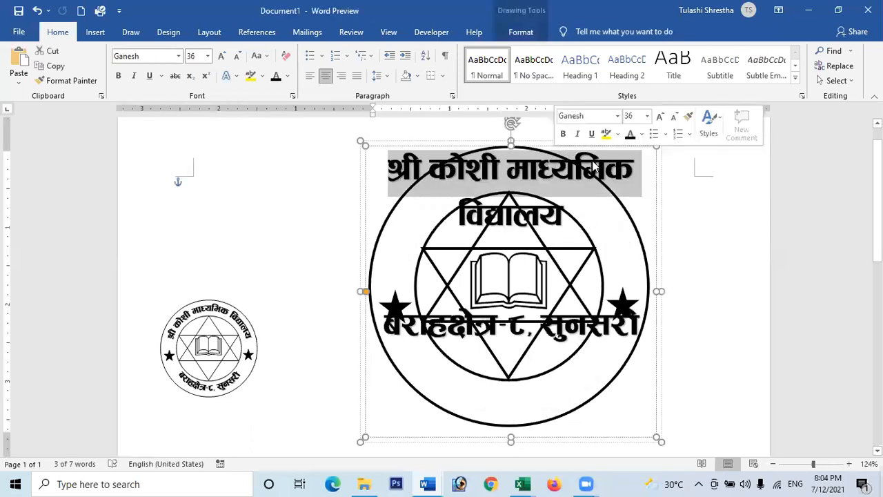
pyautogui.click(529, 289)
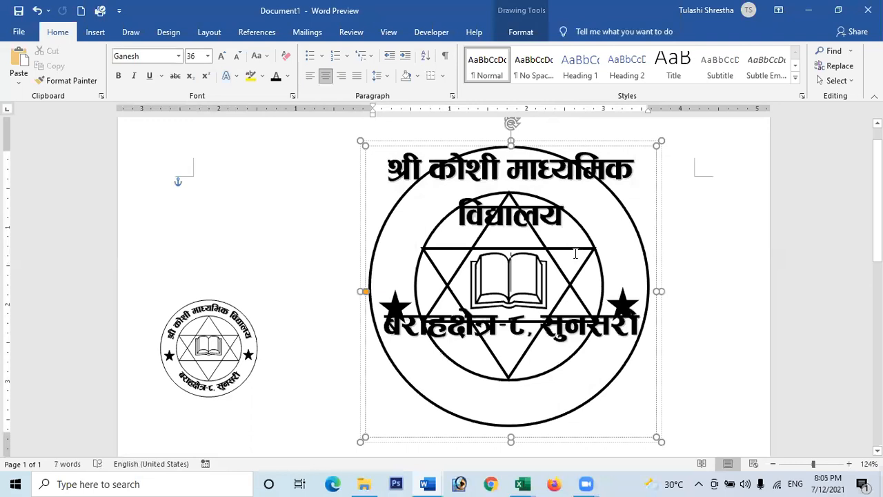
# Select the whole large logo group, shift it slightly right and up, and delete it from the page
pyautogui.click(605, 141)
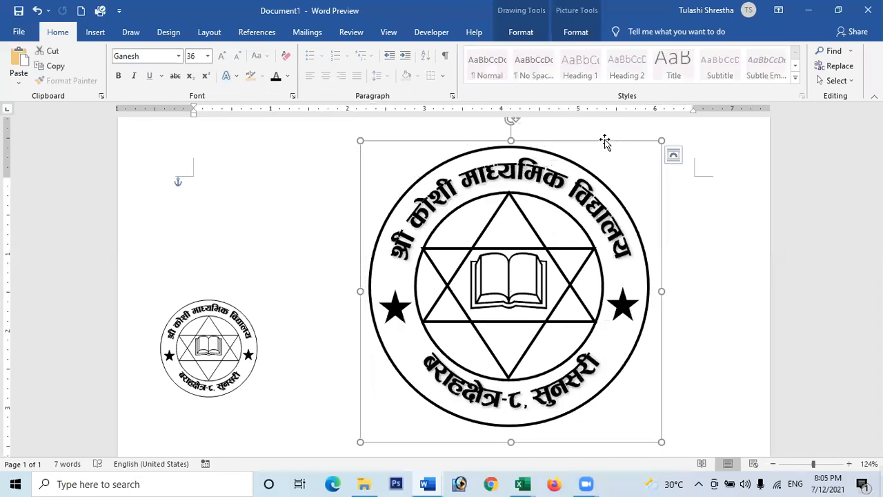
pyautogui.moveTo(574, 142); pyautogui.dragTo(596, 137)
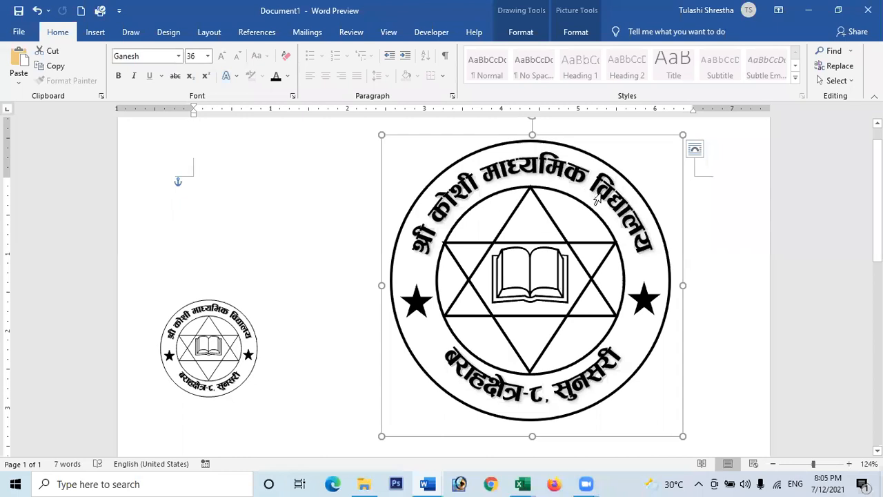
pyautogui.press('Delete')
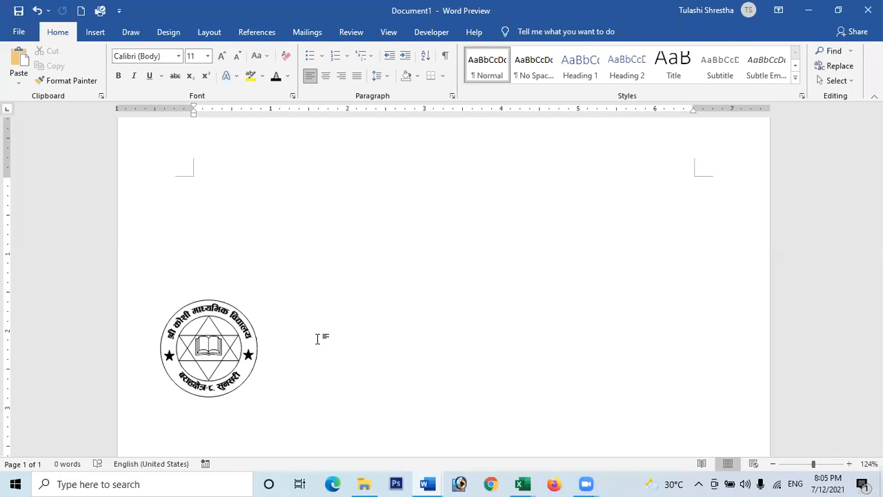
# Move the small logo picture slightly right and down, and deselect it
pyautogui.click(234, 312)
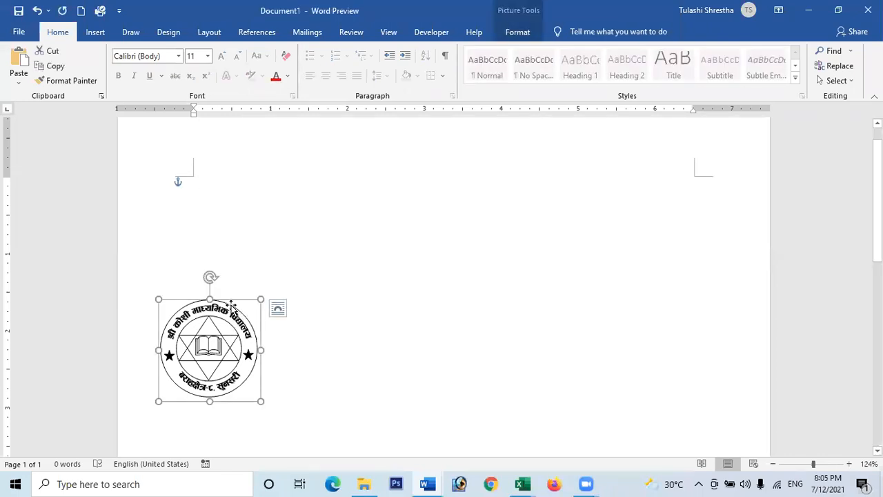
pyautogui.moveTo(232, 306); pyautogui.dragTo(253, 311)
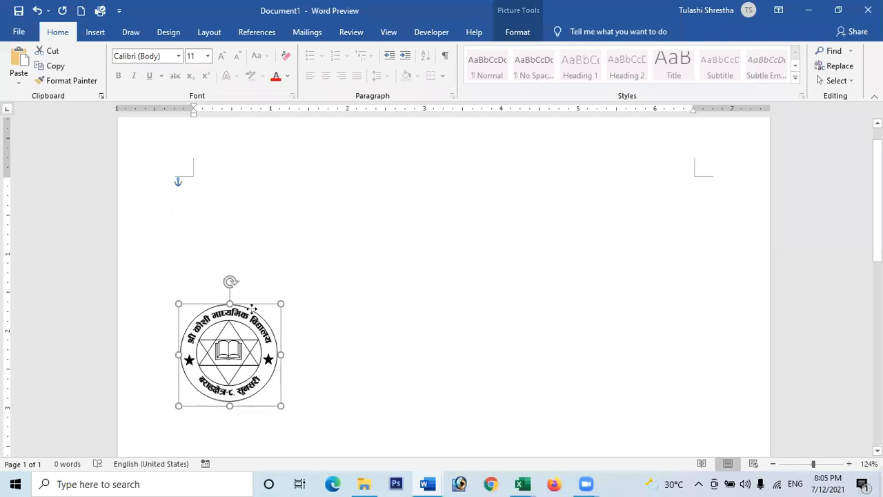
pyautogui.click(328, 193)
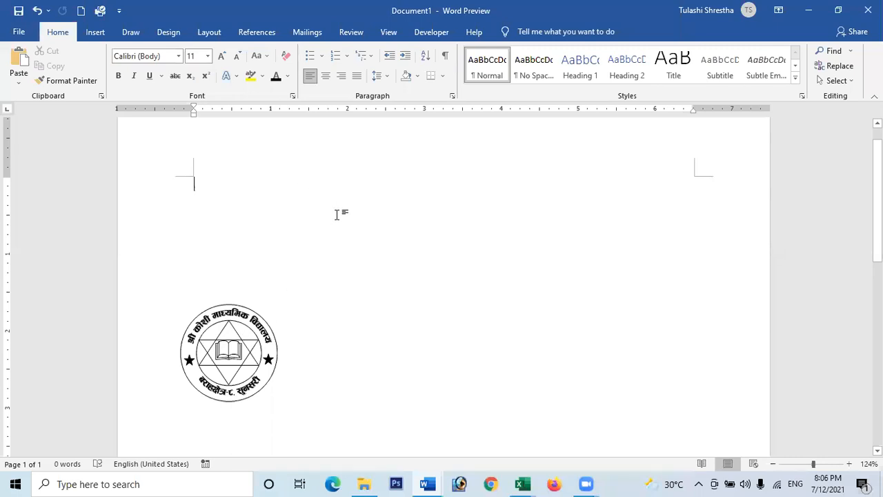
# Insert the Wingdings open book symbol, character code 38, at the start of the page
pyautogui.click(94, 32)
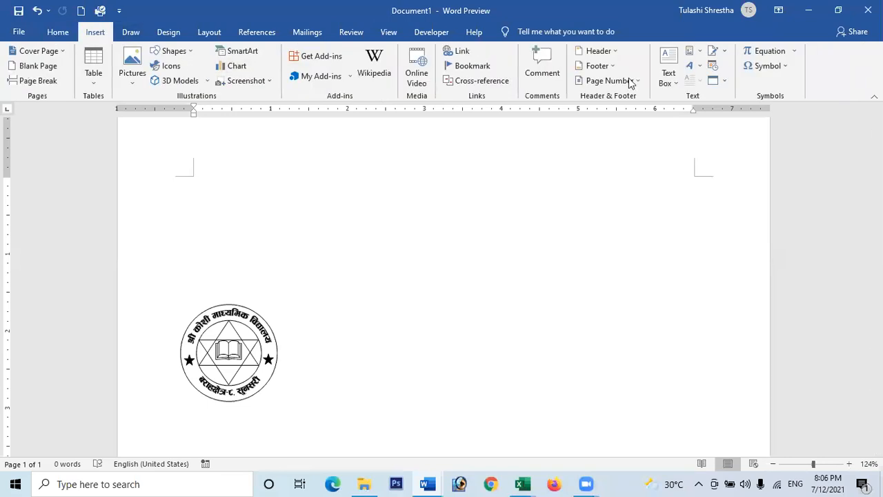
pyautogui.click(770, 70)
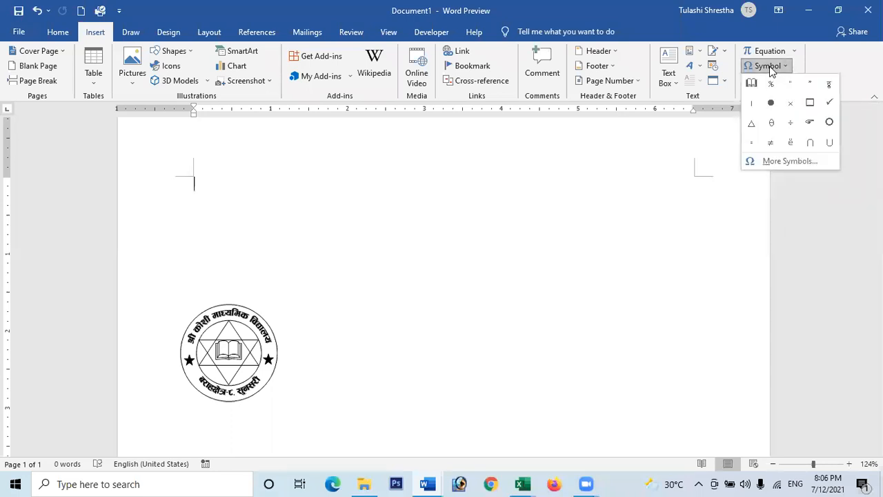
pyautogui.click(778, 163)
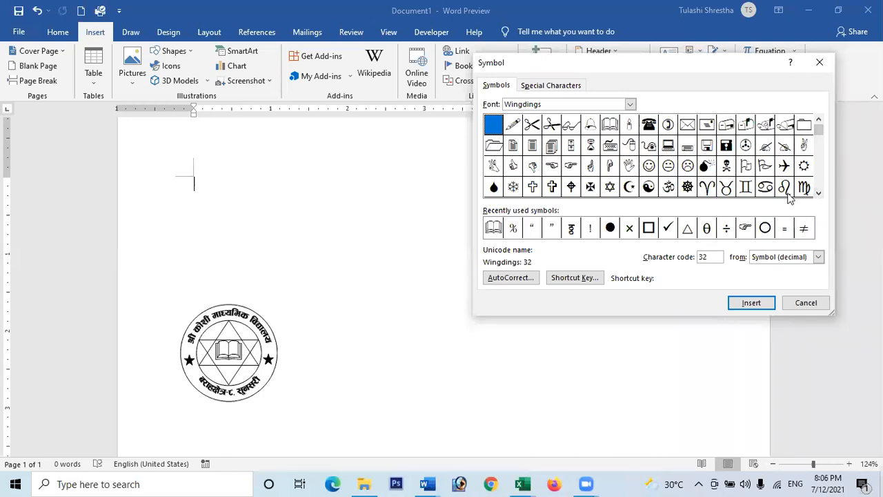
pyautogui.click(611, 126)
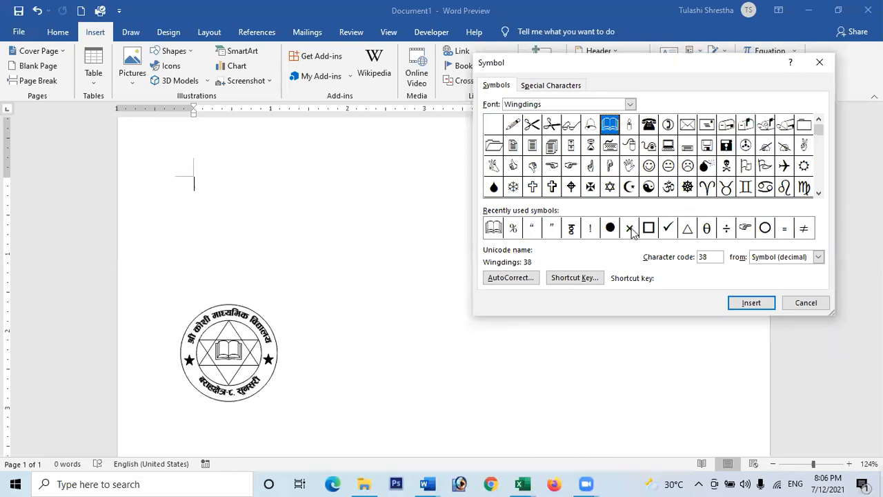
pyautogui.click(750, 307)
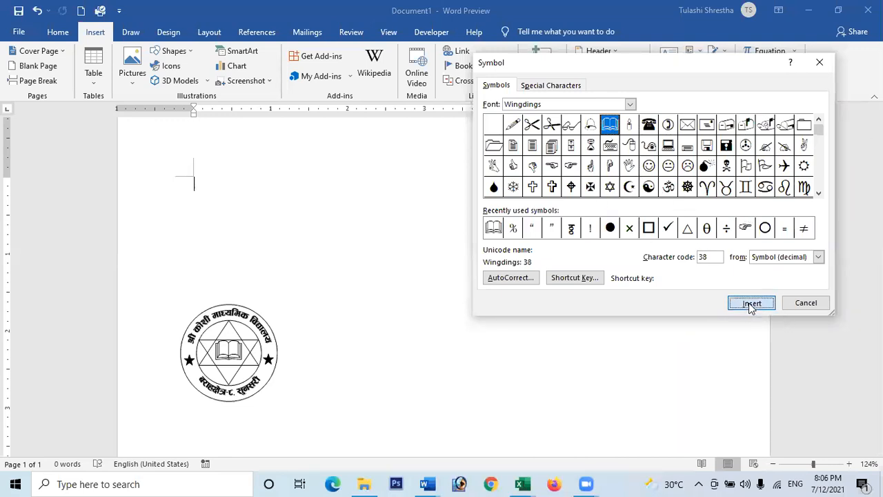
pyautogui.click(815, 304)
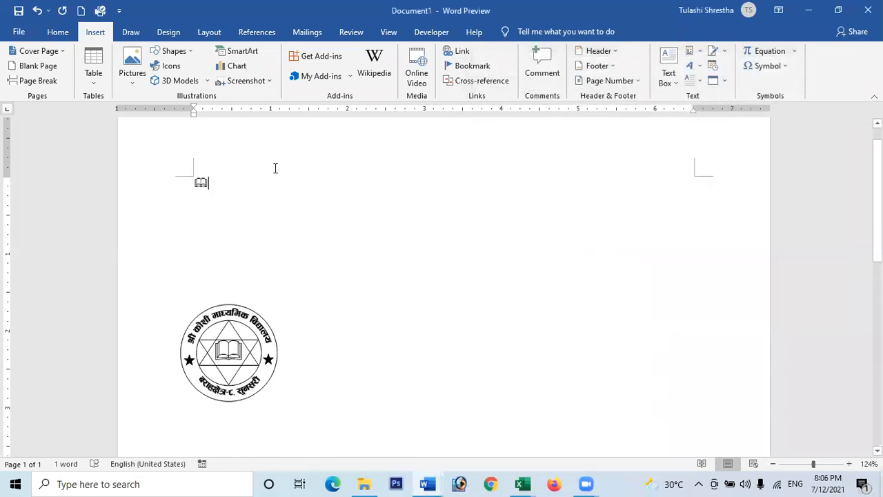
# Enlarge the book symbol to font size 72 and set its font color to red
pyautogui.moveTo(193, 183); pyautogui.dragTo(214, 184)
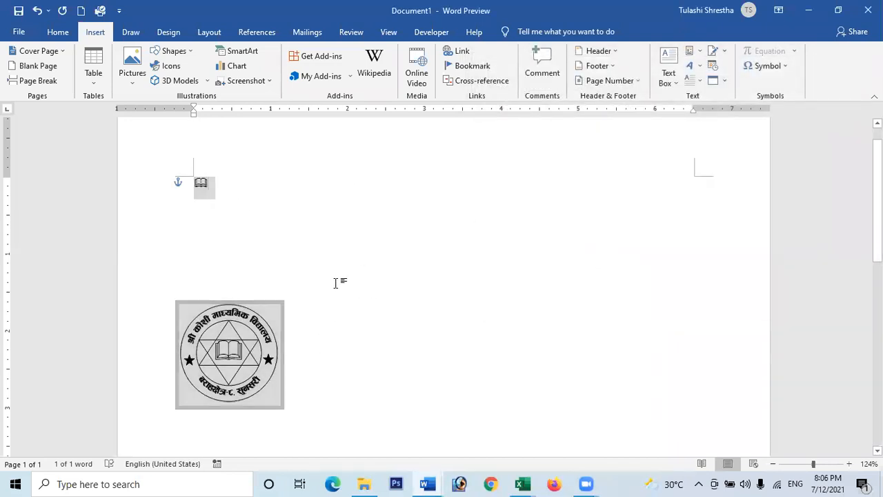
pyautogui.click(206, 191)
pyautogui.moveTo(200, 182); pyautogui.dragTo(209, 183)
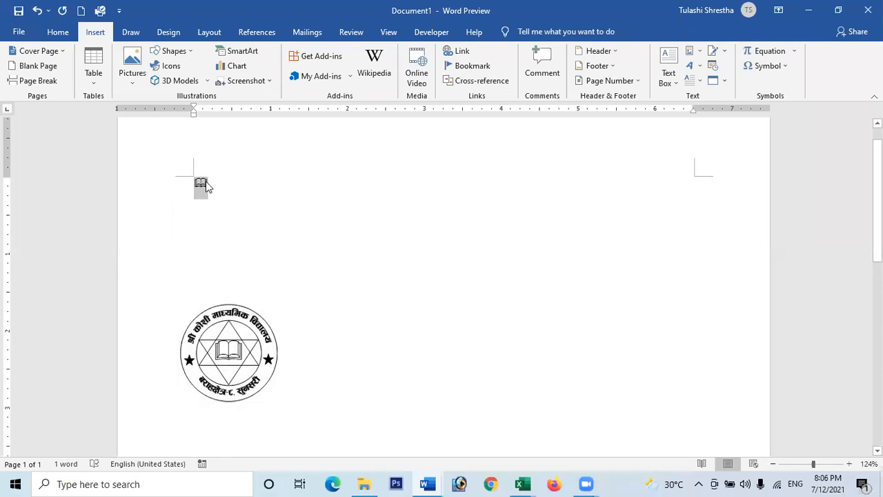
pyautogui.click(58, 33)
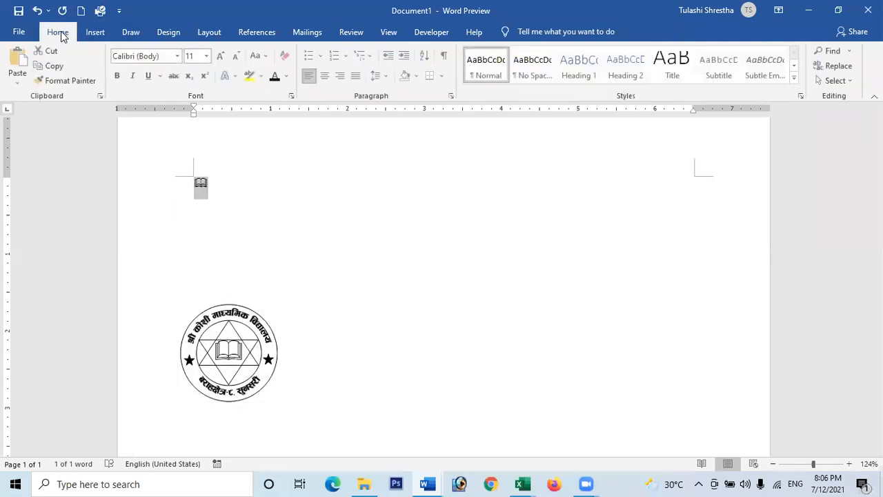
pyautogui.click(207, 55)
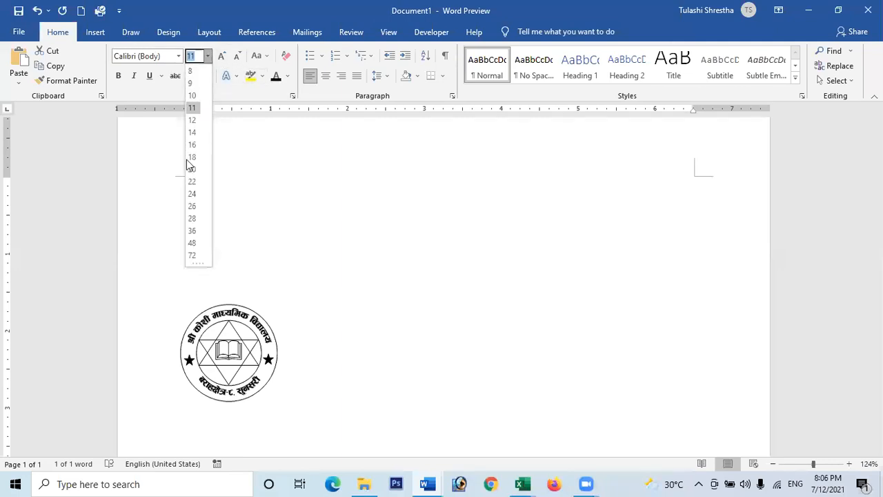
pyautogui.click(192, 230)
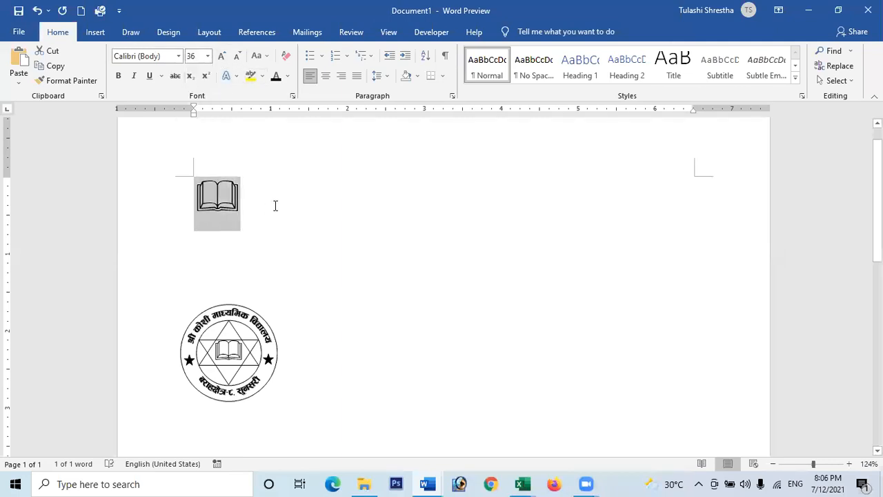
pyautogui.click(222, 56)
pyautogui.click(222, 56)
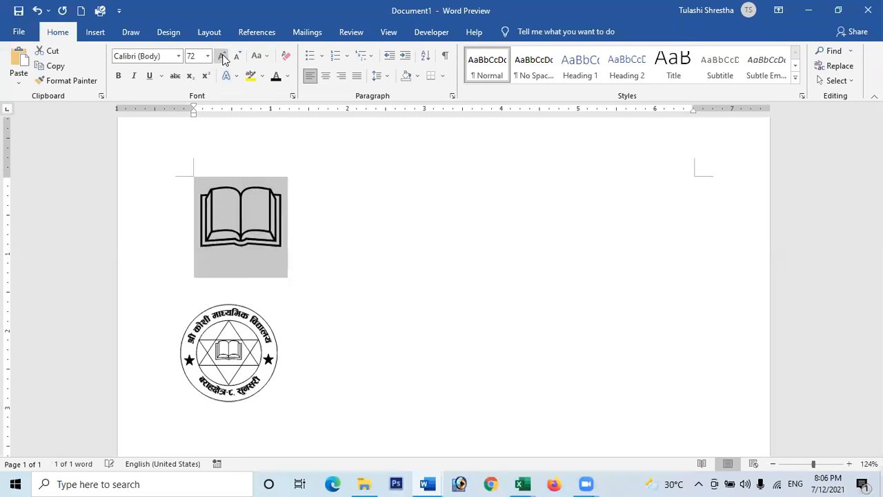
pyautogui.click(288, 76)
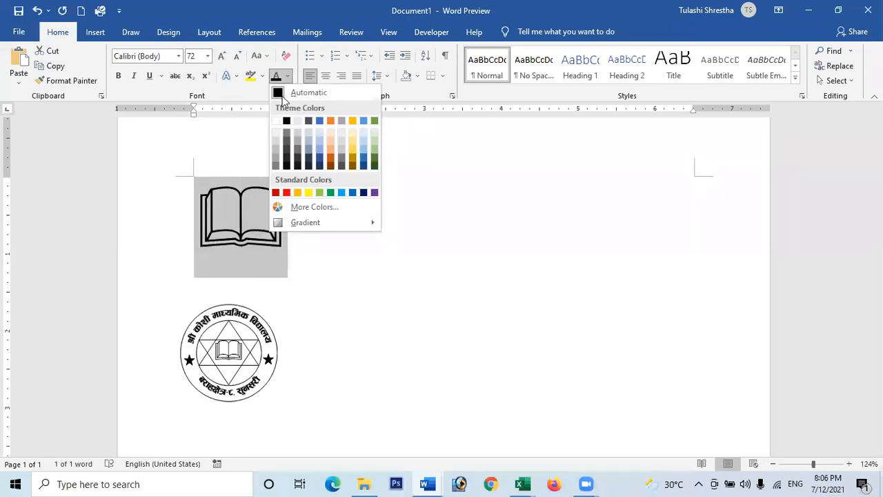
pyautogui.click(287, 193)
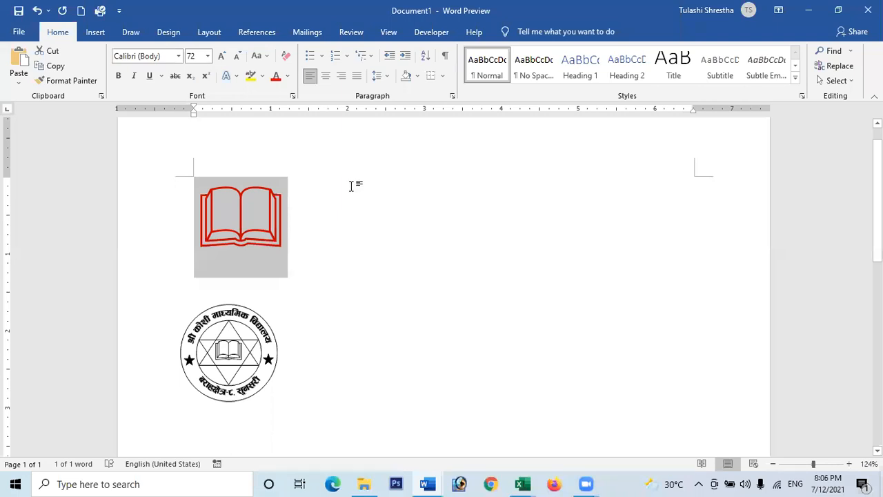
# Copy the red book symbol and paste it with Paste Special as Picture (Enhanced Metafile) after the original
pyautogui.click(55, 68)
pyautogui.click(444, 218)
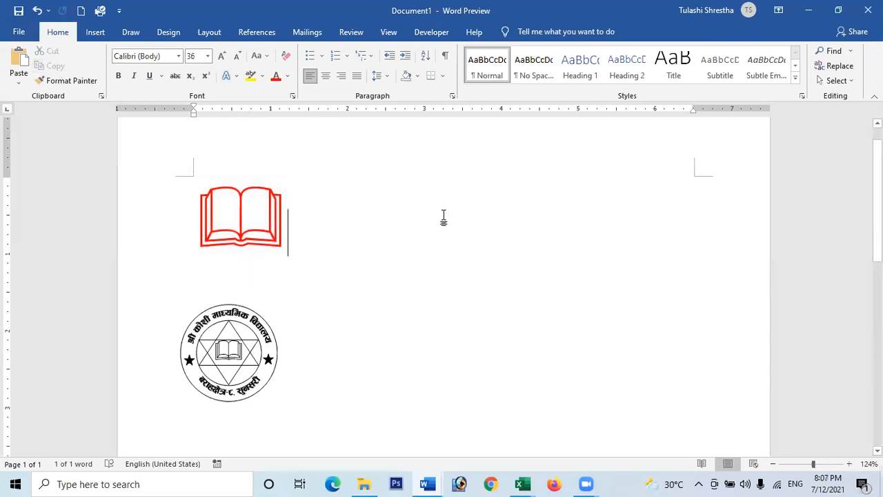
pyautogui.click(19, 83)
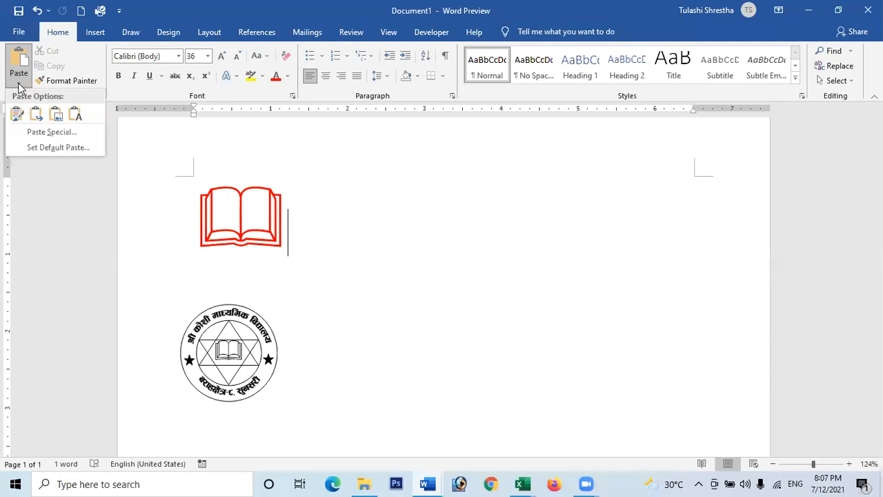
pyautogui.click(51, 133)
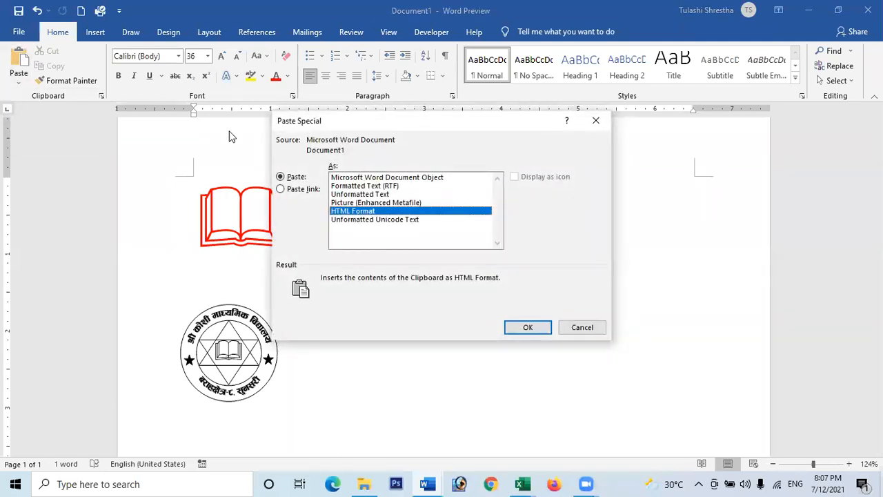
pyautogui.click(355, 203)
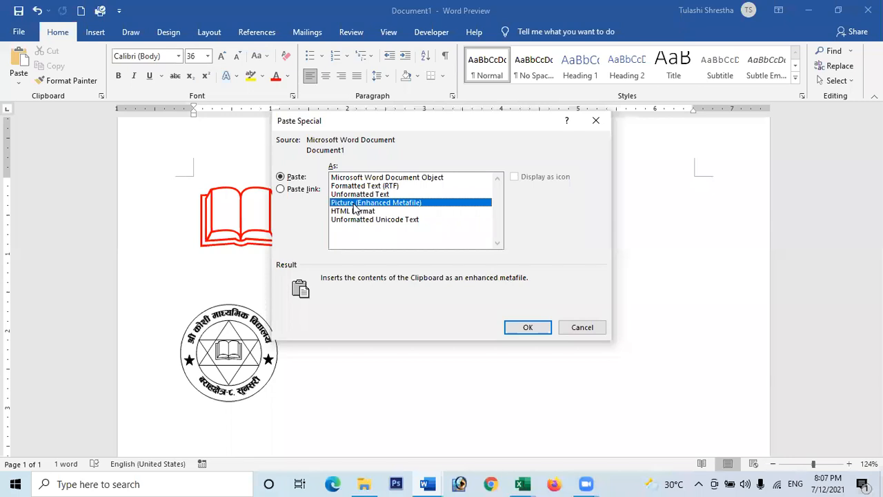
pyautogui.click(528, 328)
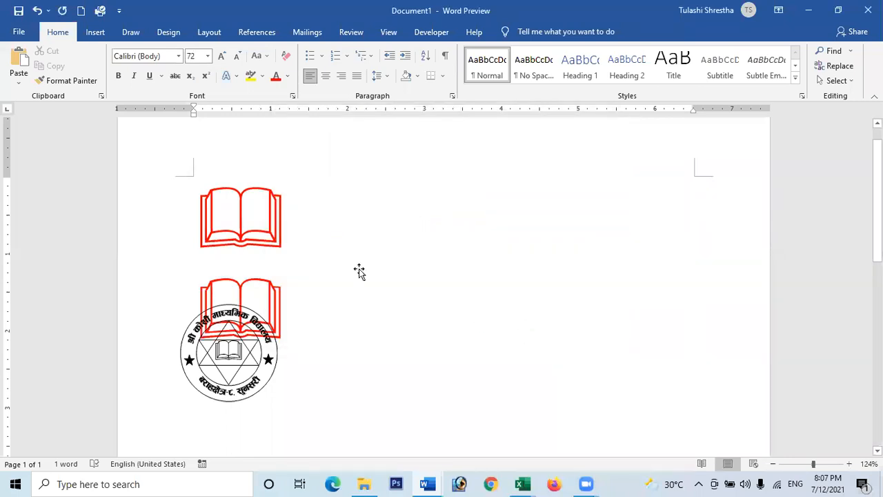
# Wrap the pasted book picture In Front of Text and move it to the right of the original symbol
pyautogui.click(267, 304)
pyautogui.click(268, 289)
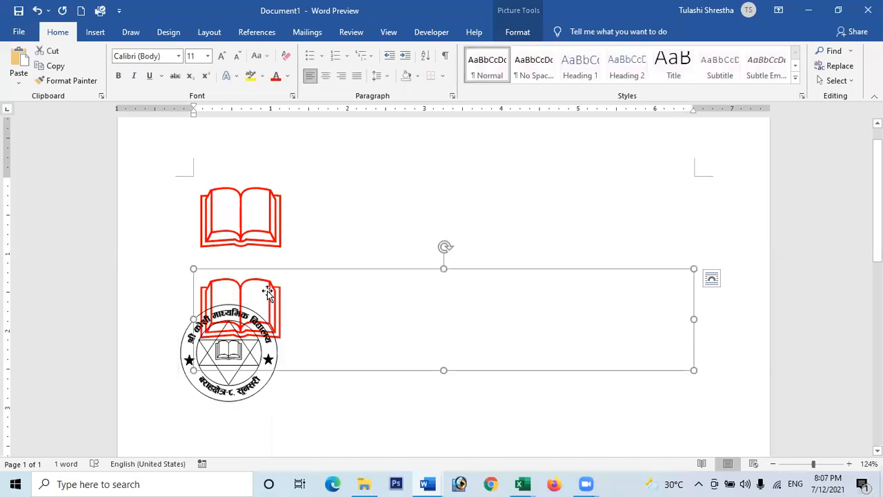
pyautogui.click(386, 274)
pyautogui.click(296, 299)
pyautogui.click(521, 32)
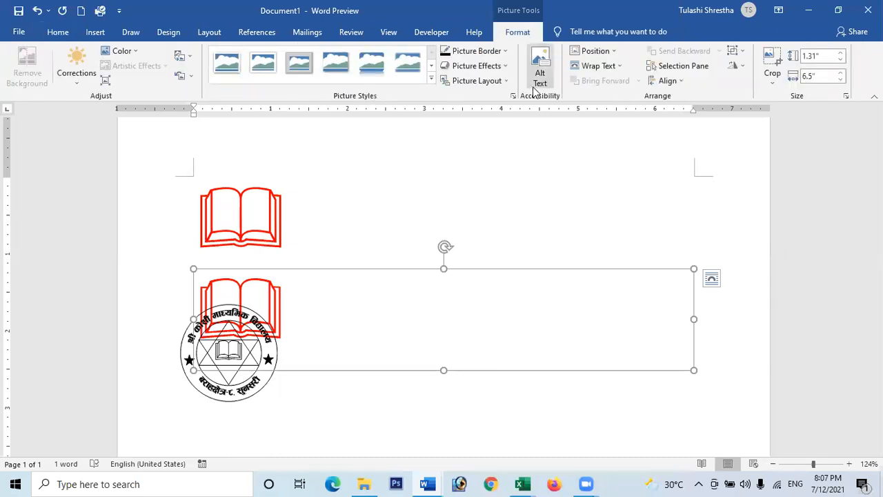
pyautogui.click(594, 66)
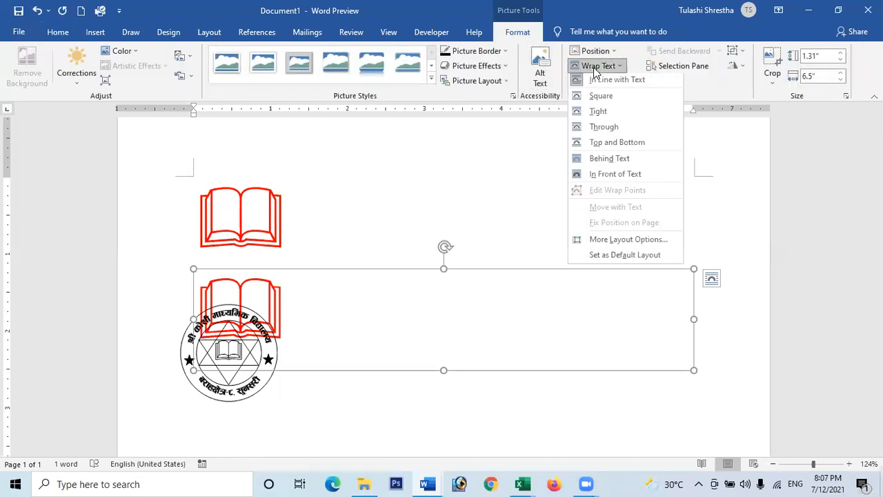
pyautogui.click(605, 174)
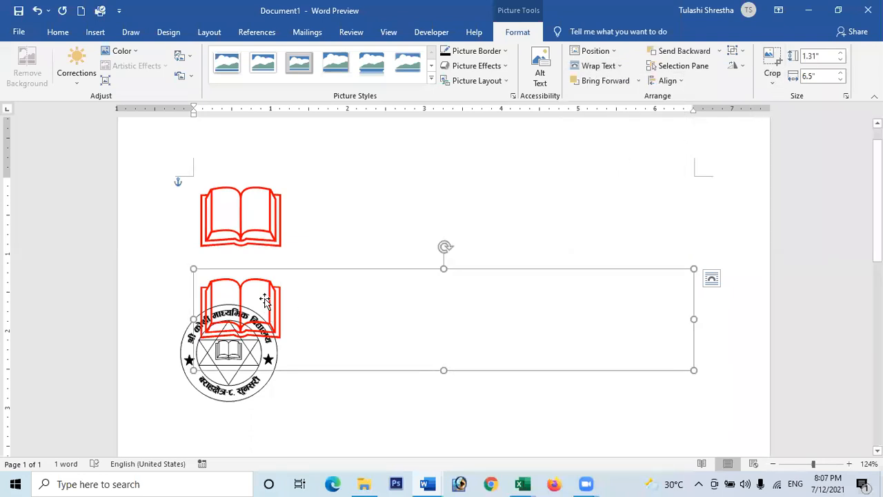
pyautogui.moveTo(266, 303); pyautogui.dragTo(370, 226)
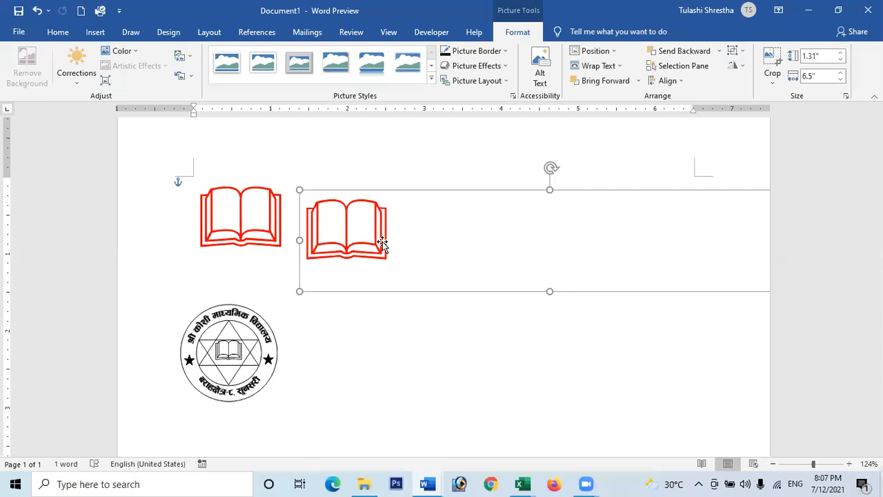
# Delete the book picture and the red book symbol, leaving only the small logo on the page
pyautogui.press('Delete')
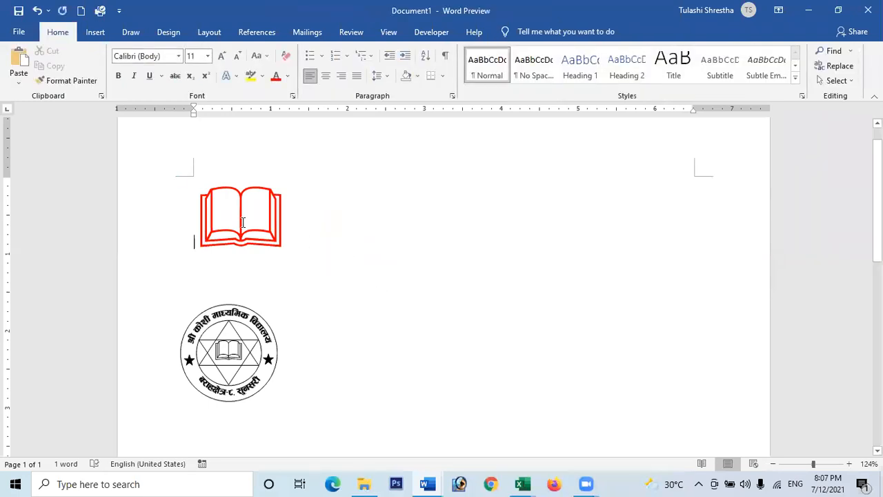
pyautogui.click(278, 228)
pyautogui.press('BackSpace')
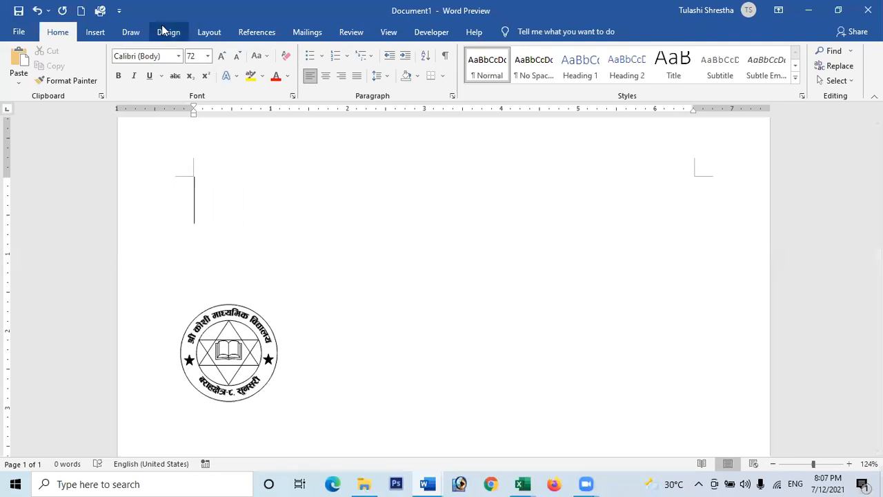
# Insert WordArt in the black shadowed style at the start of the page and set its font to Ganesh
pyautogui.click(95, 32)
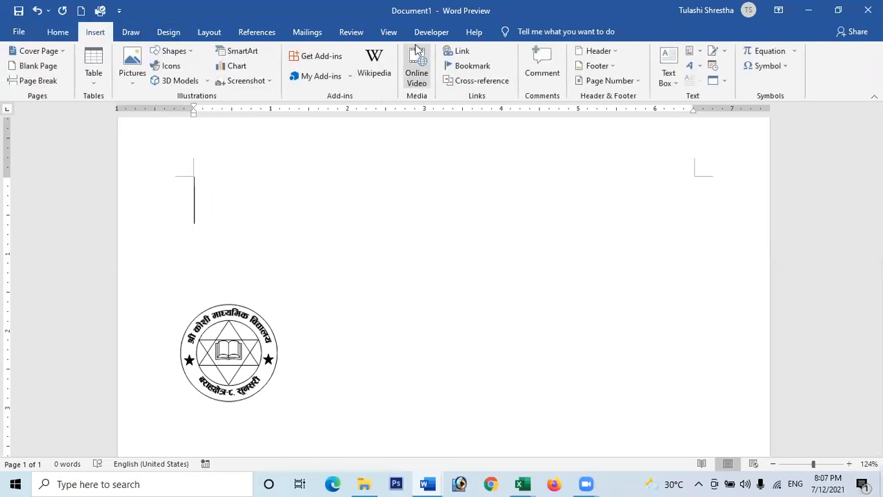
pyautogui.click(692, 66)
pyautogui.click(700, 92)
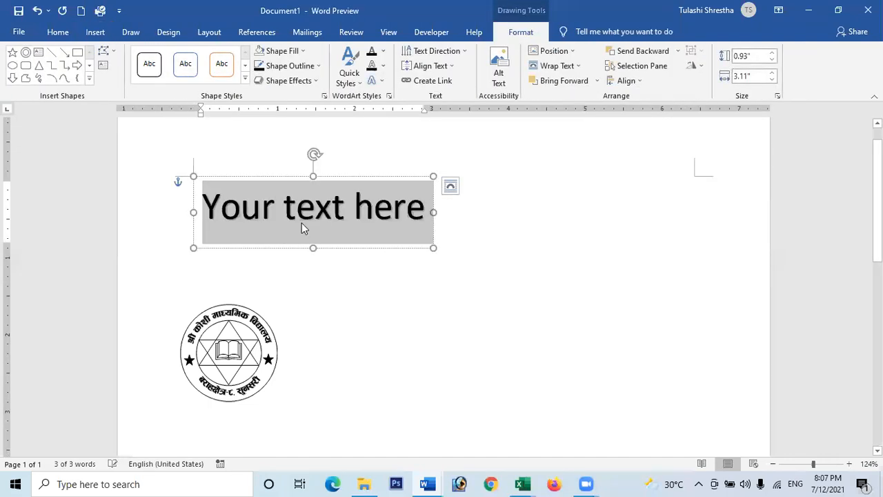
pyautogui.click(58, 31)
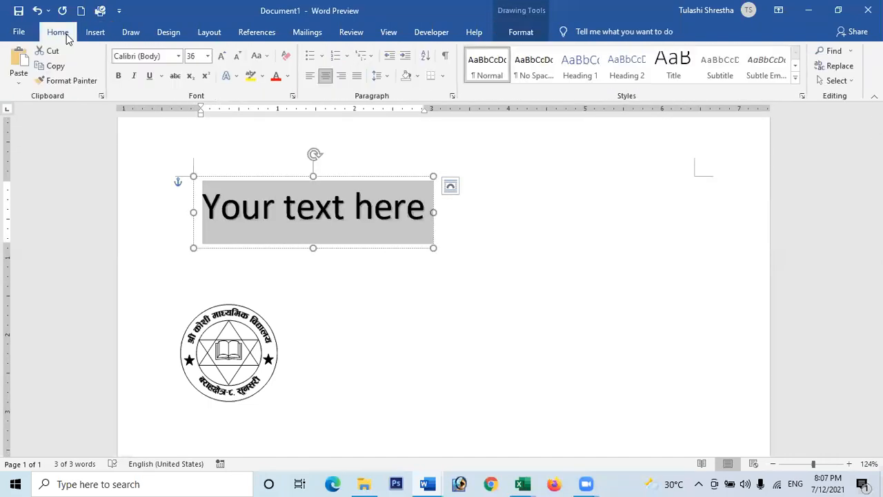
pyautogui.click(180, 58)
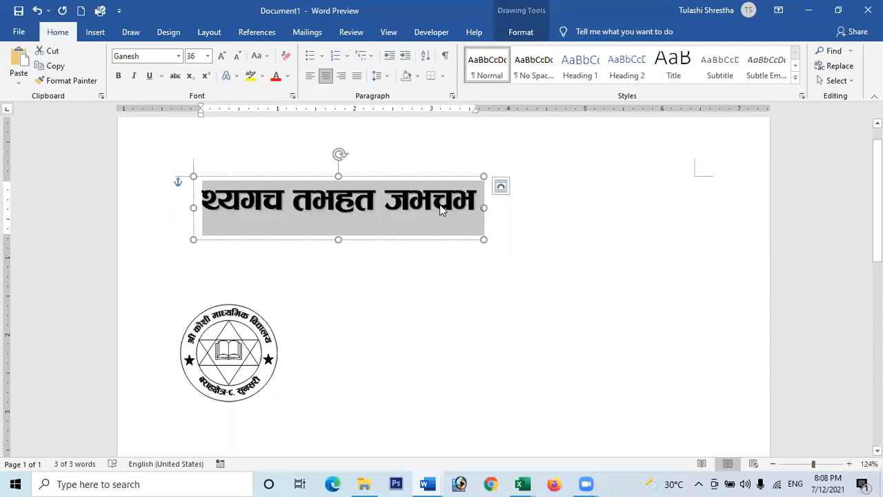
# Replace the WordArt placeholder text with "श्री कोशी माध्यमिक विद्यालय"
pyautogui.write('>L s')
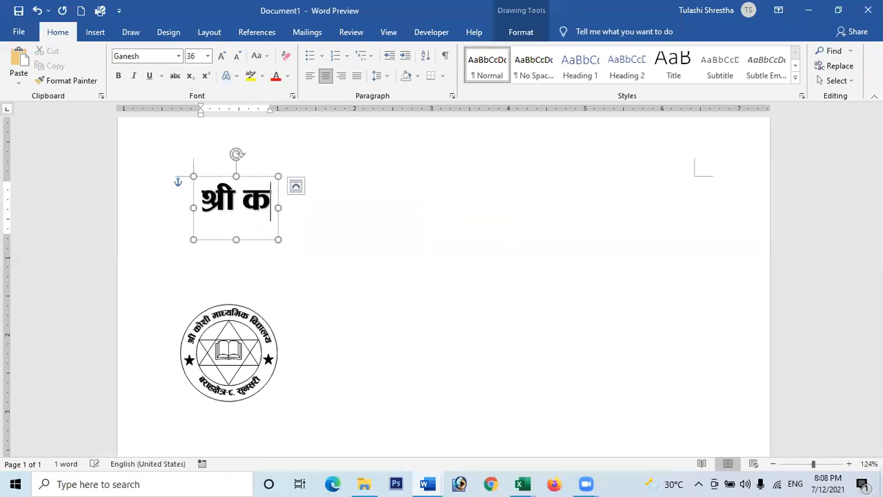
pyautogui.write('f]zL df')
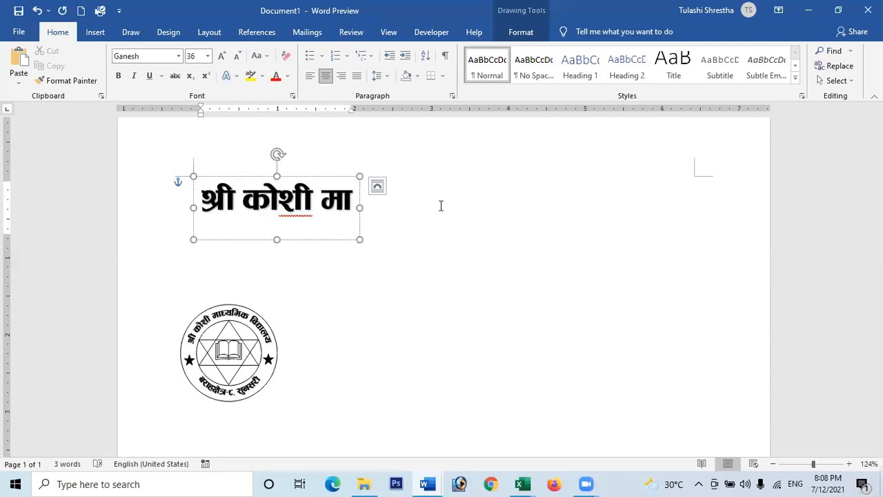
pyautogui.write('Wolds')
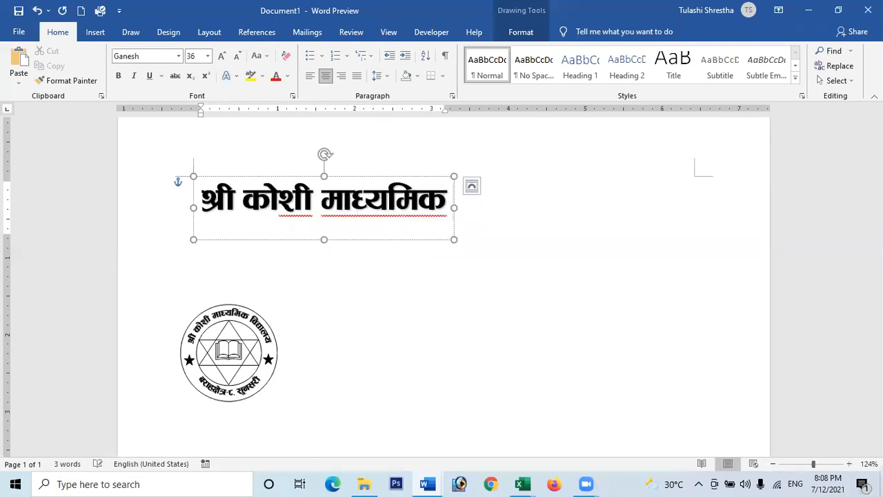
pyautogui.write(' ljBfn')
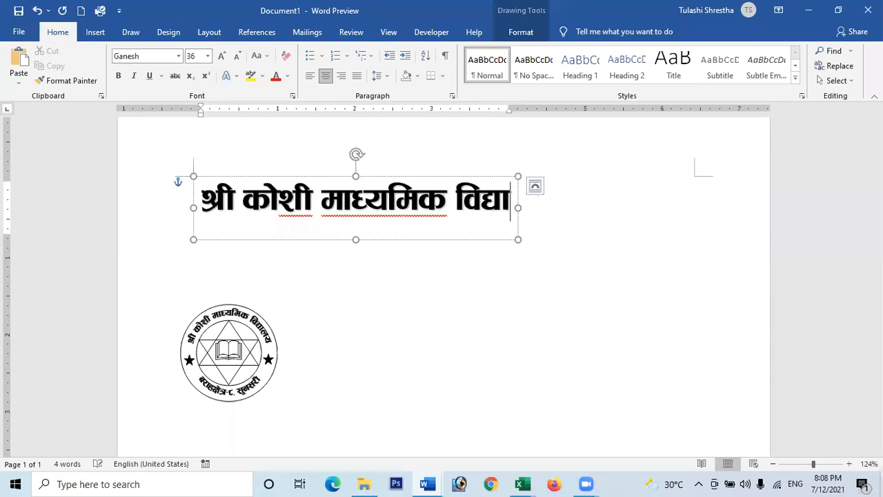
pyautogui.write('o')
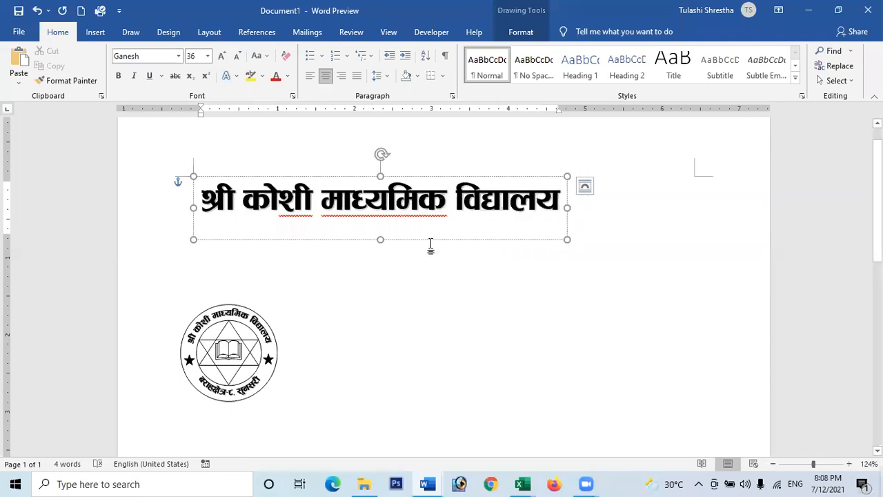
pyautogui.click(571, 292)
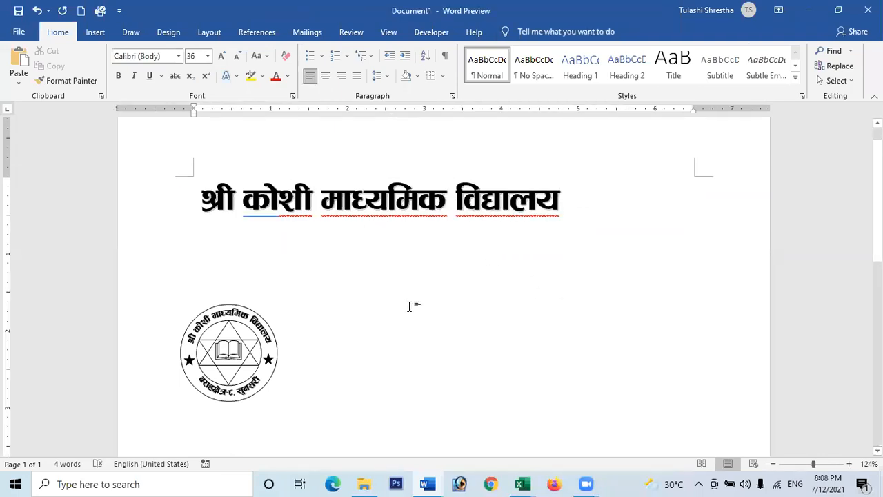
# Set the paper size to A4 and apply the Normal margins
pyautogui.click(209, 32)
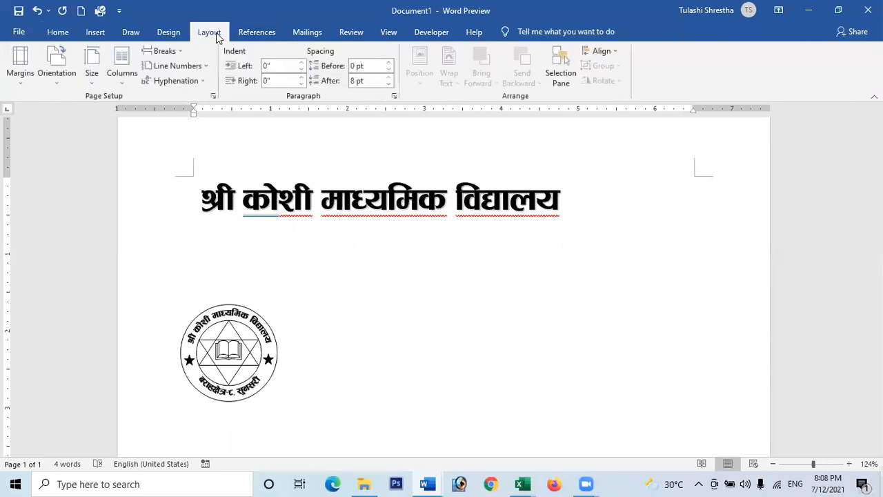
pyautogui.click(94, 82)
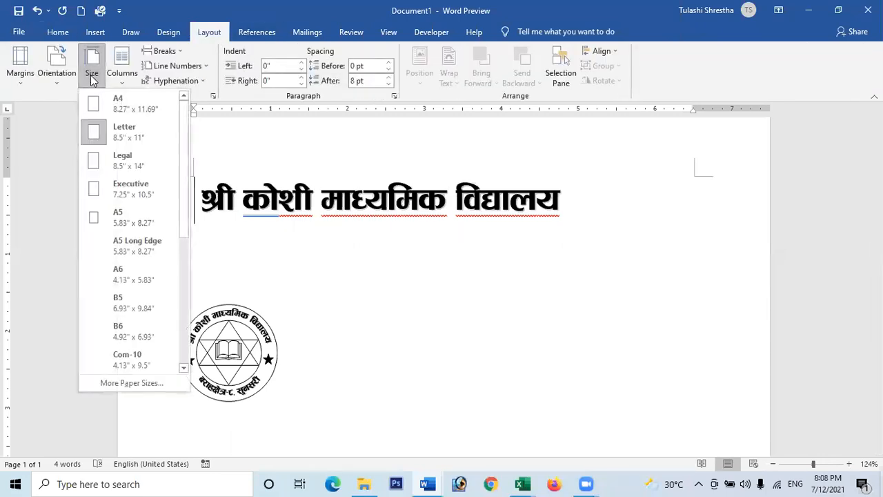
pyautogui.click(112, 107)
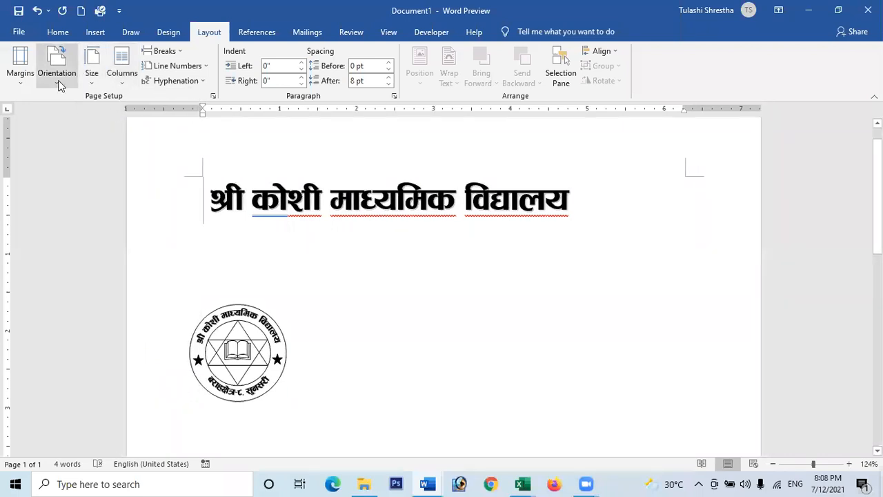
pyautogui.click(20, 66)
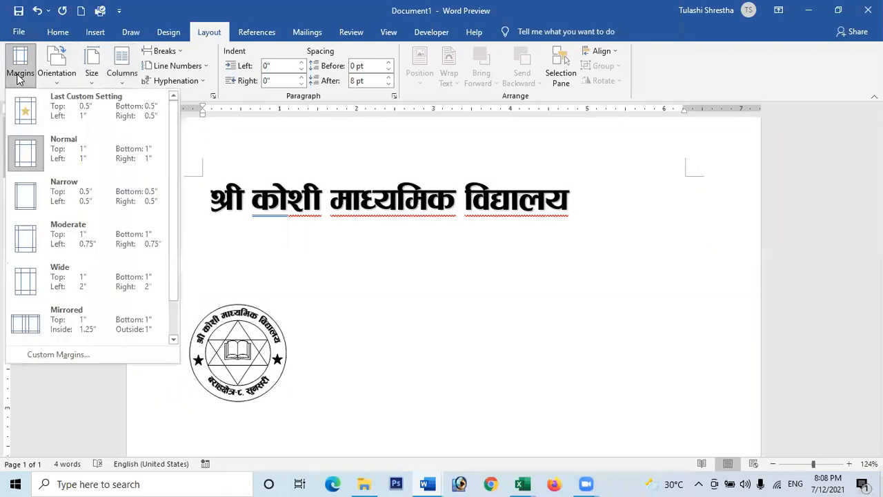
pyautogui.click(95, 158)
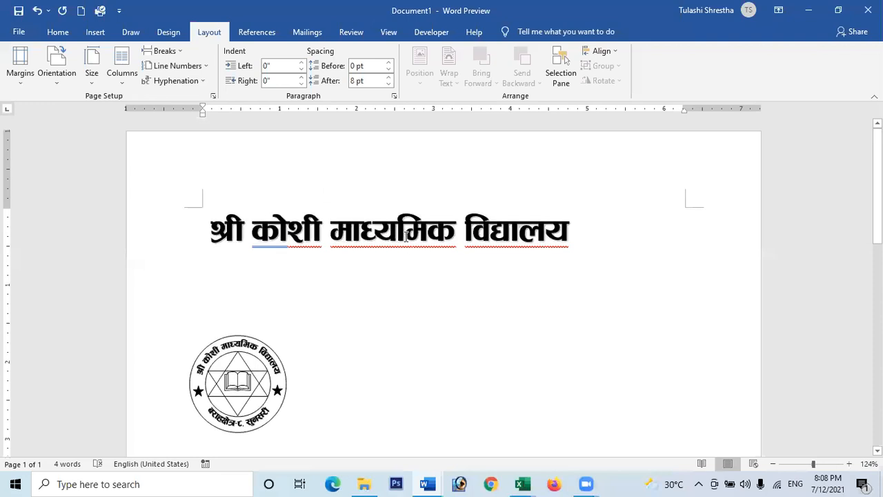
# Widen the school name's WordArt box to nearly the full page width and set its font size to 48, fitting the name on one line
pyautogui.click(520, 233)
pyautogui.moveTo(576, 271); pyautogui.dragTo(681, 284)
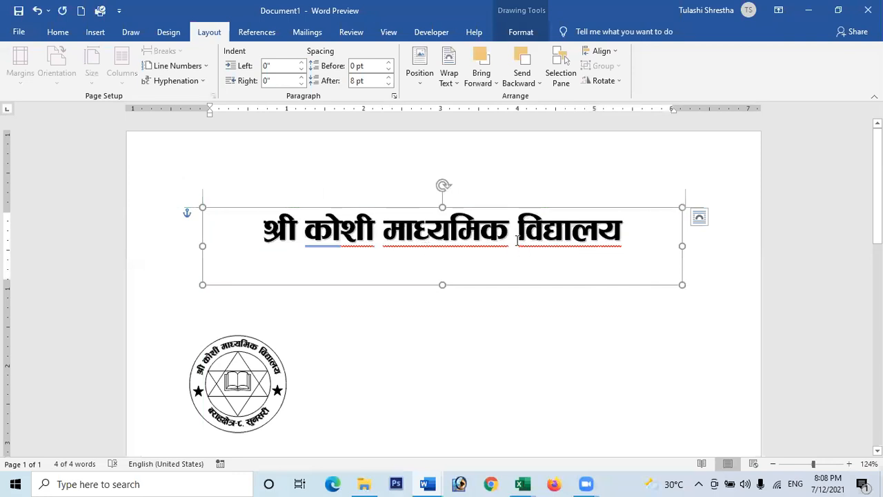
pyautogui.moveTo(682, 284); pyautogui.dragTo(636, 260)
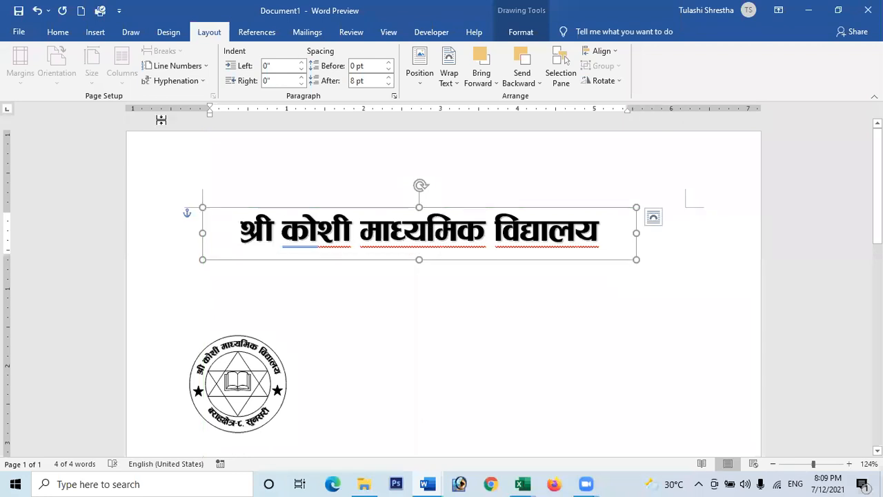
pyautogui.click(58, 32)
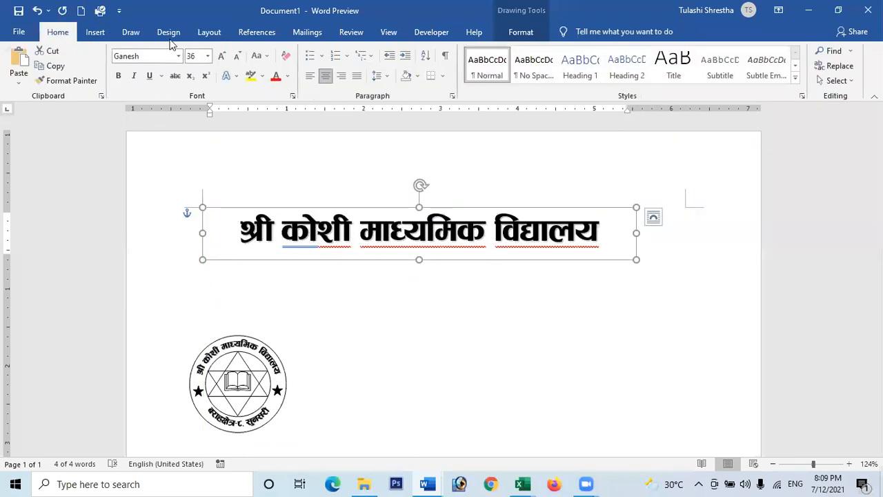
pyautogui.click(221, 56)
pyautogui.click(221, 56)
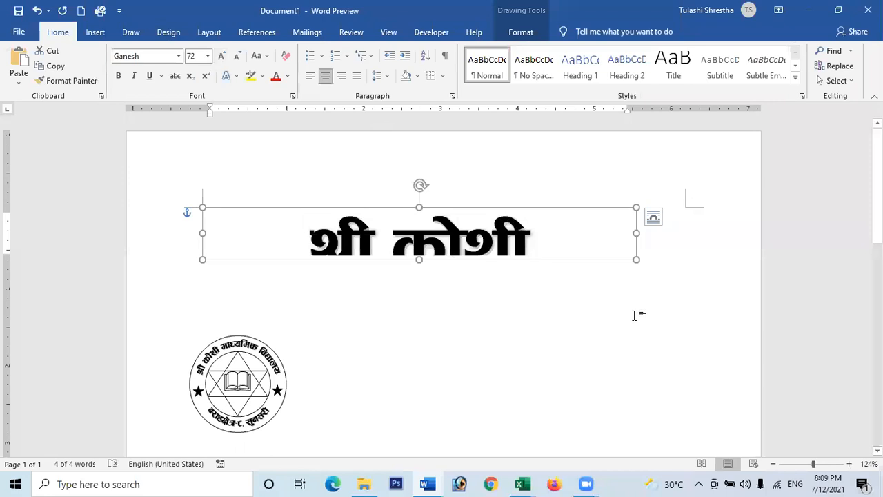
pyautogui.moveTo(635, 259); pyautogui.dragTo(742, 287)
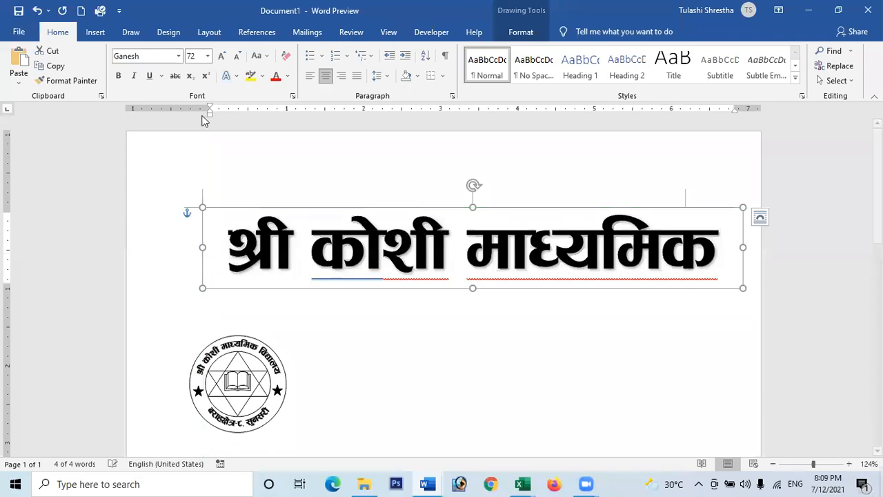
pyautogui.click(238, 56)
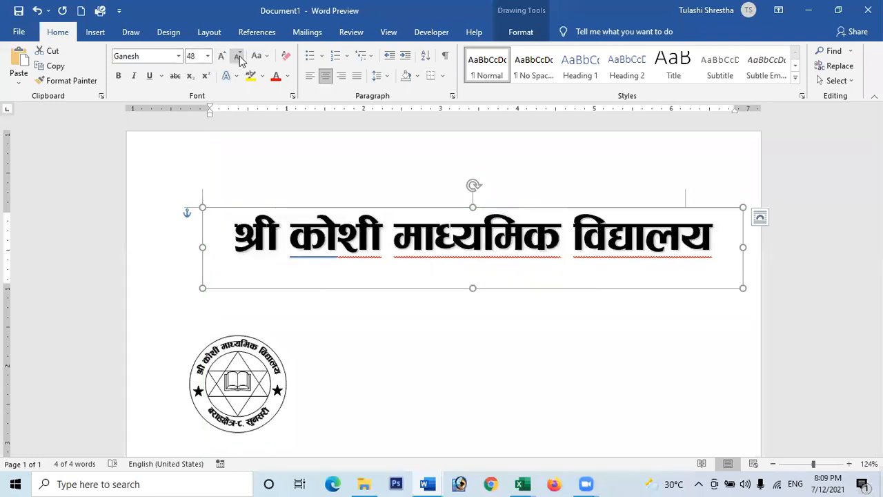
pyautogui.click(476, 290)
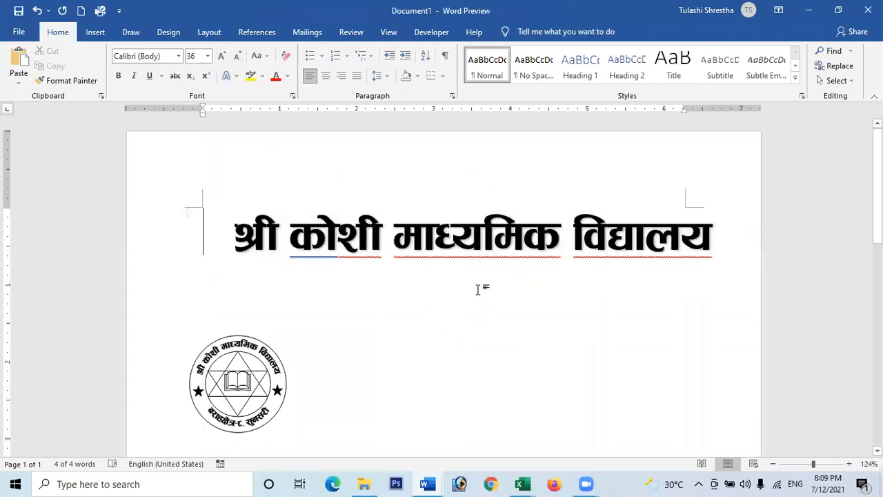
# Move the school name WordArt slightly down and to the left so it is roughly centred across the page
pyautogui.click(507, 245)
pyautogui.moveTo(499, 288); pyautogui.dragTo(481, 296)
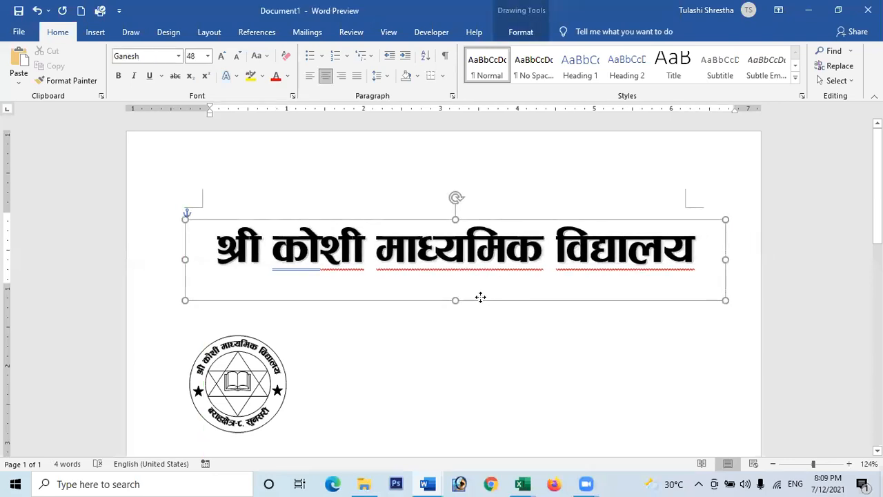
pyautogui.click(430, 349)
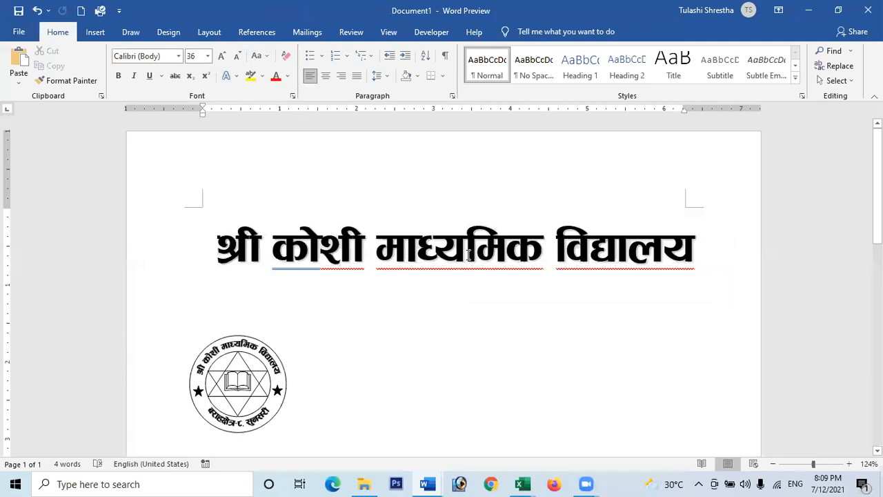
# Duplicate the school name WordArt and place the copy directly below the original
pyautogui.click(485, 271)
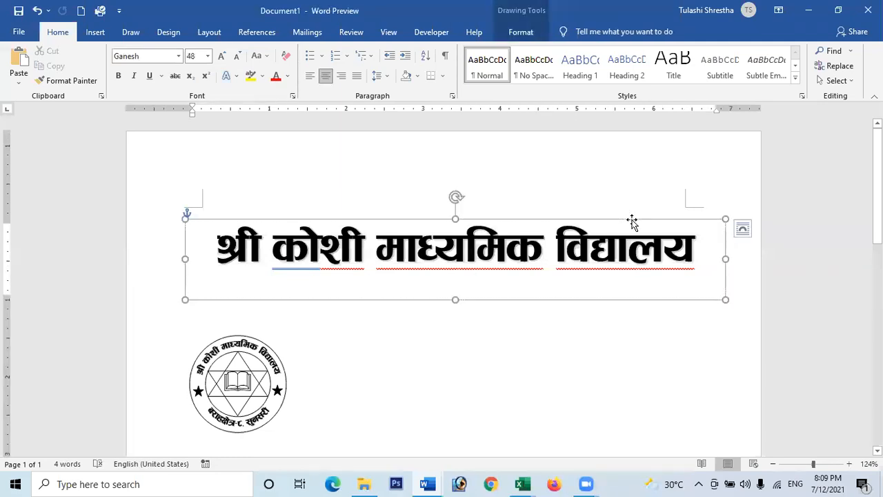
pyautogui.hotkey('ctrl', 'd')
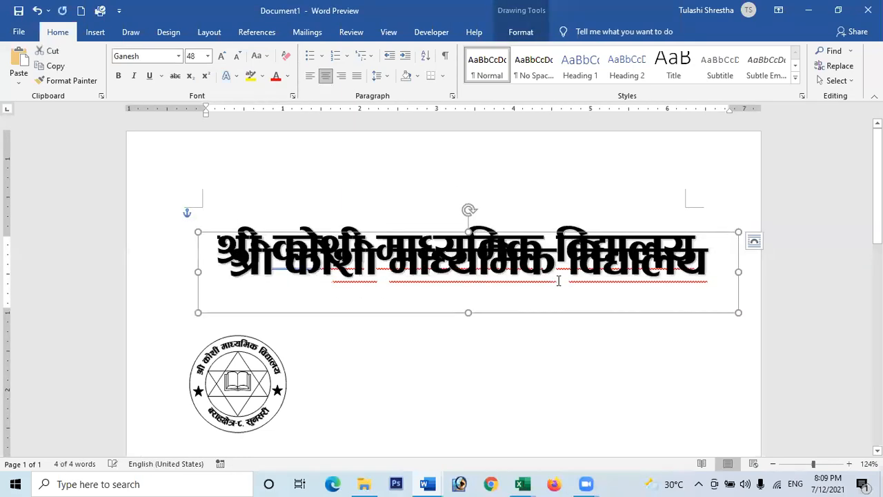
pyautogui.moveTo(550, 358); pyautogui.dragTo(551, 363)
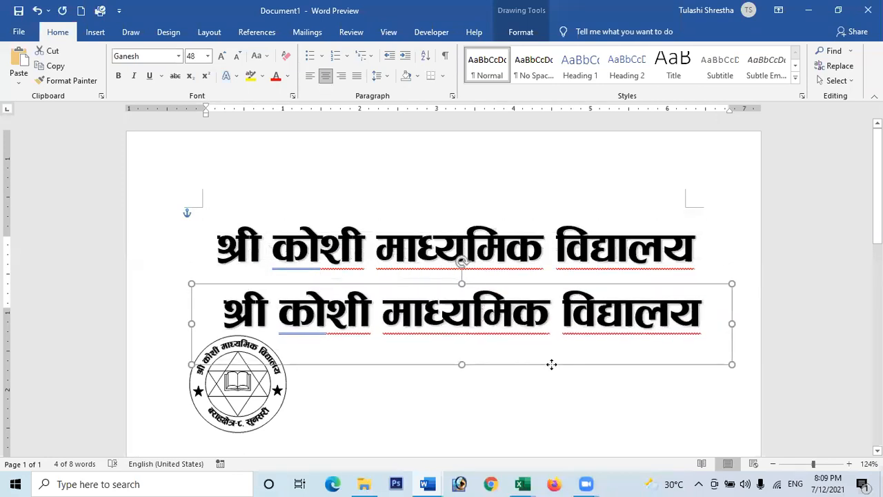
# Replace the duplicated WordArt's text with the school's address line as written in the logo and set its font size to 36
pyautogui.click(235, 308)
pyautogui.hotkey('ctrl', 'a')
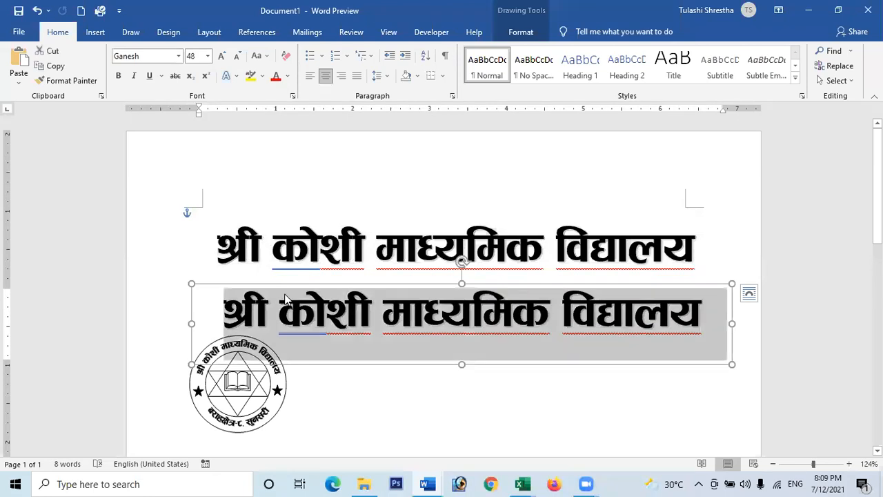
pyautogui.write('a/fxI')
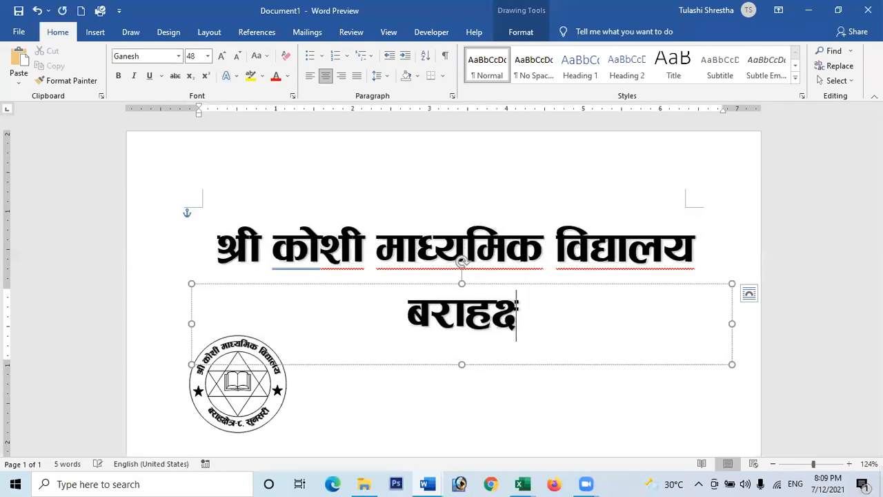
pyautogui.write(']q')
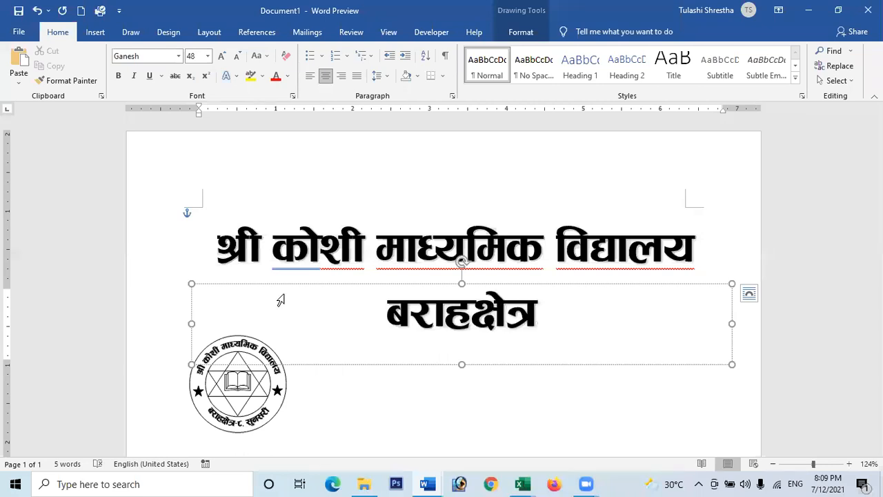
pyautogui.write('-')
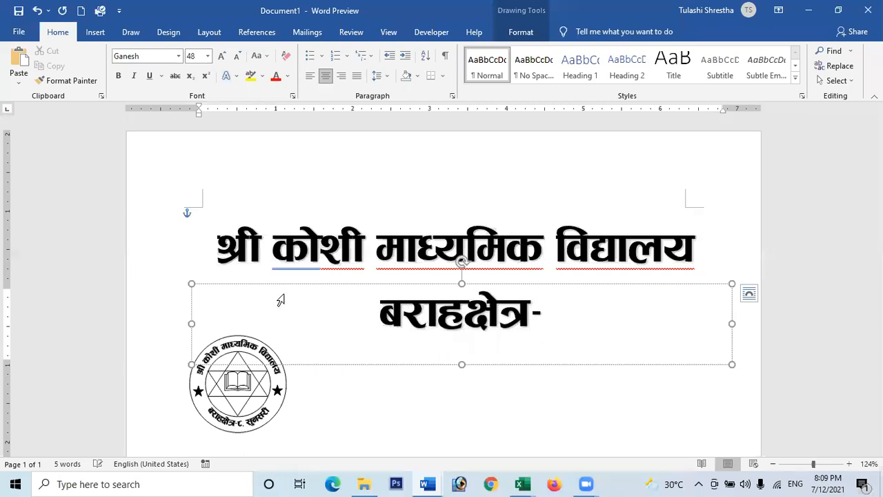
pyautogui.write("*, ;'g")
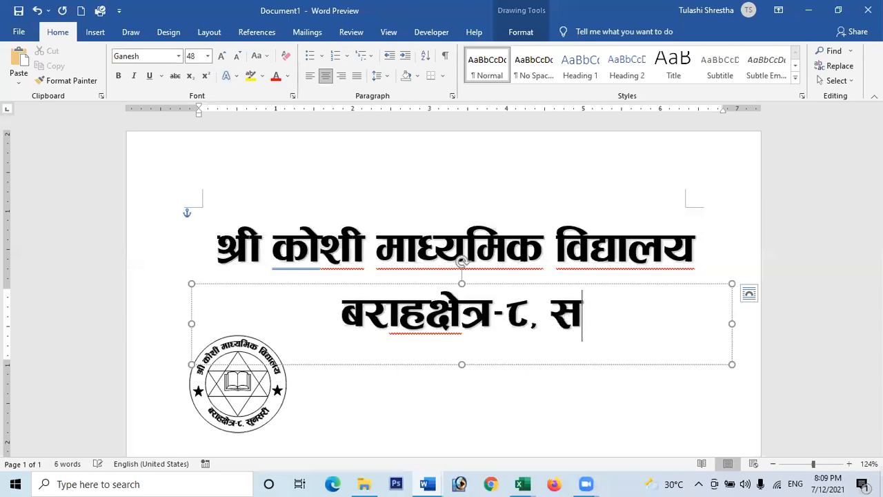
pyautogui.write(';/L')
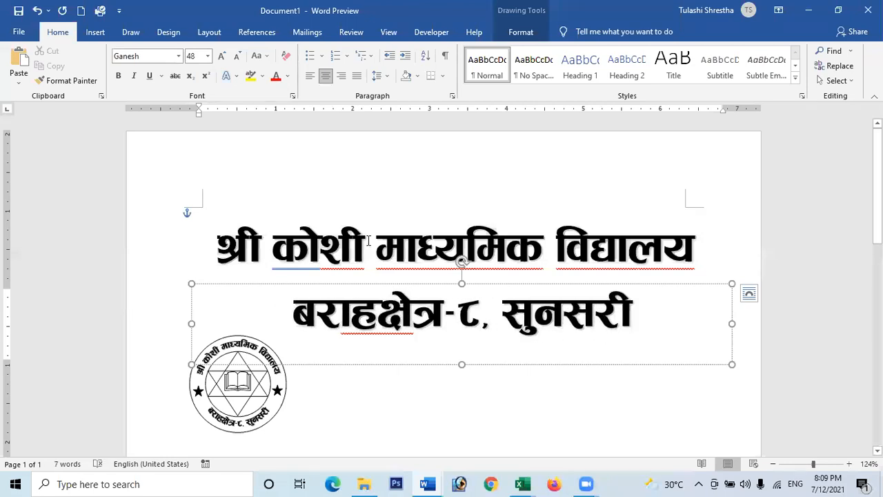
pyautogui.click(367, 285)
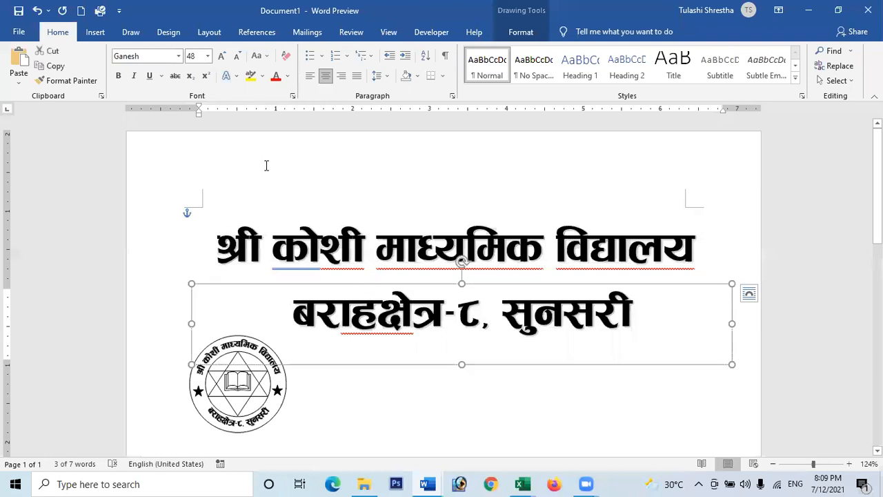
pyautogui.click(238, 56)
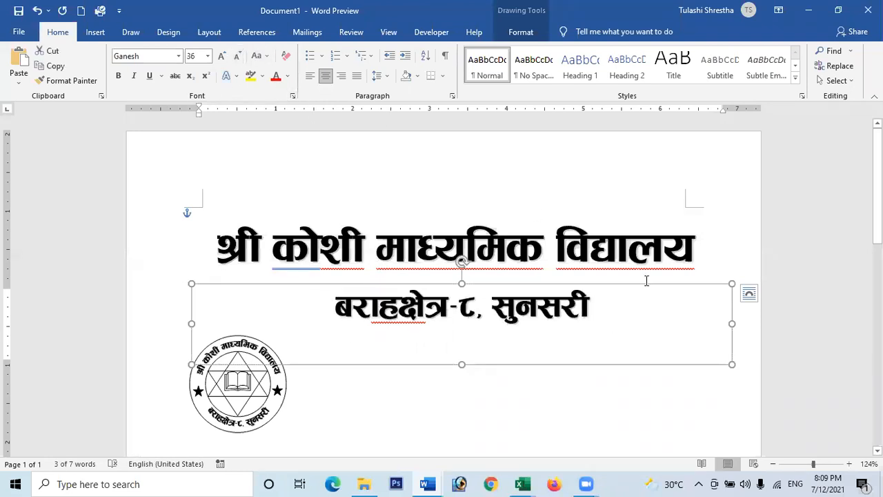
# Shrink the address line's WordArt box to fit its text and centre it across the page just below the school name
pyautogui.moveTo(730, 364); pyautogui.dragTo(529, 332)
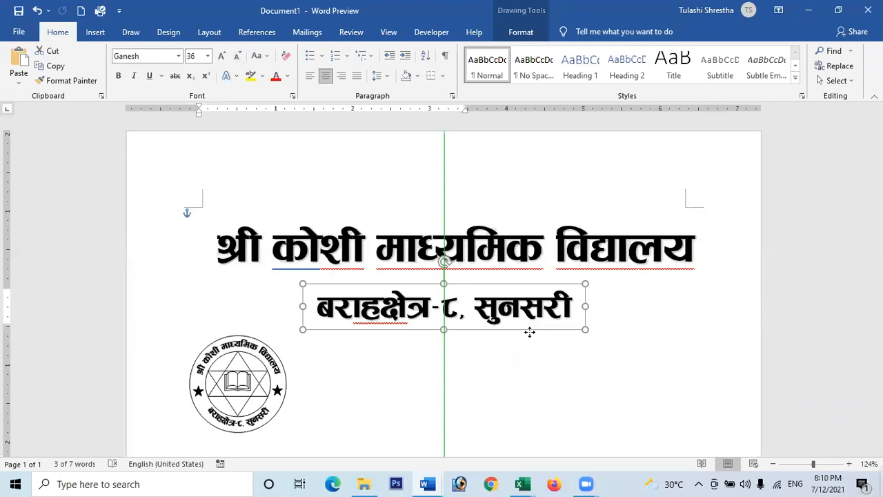
pyautogui.moveTo(529, 329); pyautogui.dragTo(529, 328)
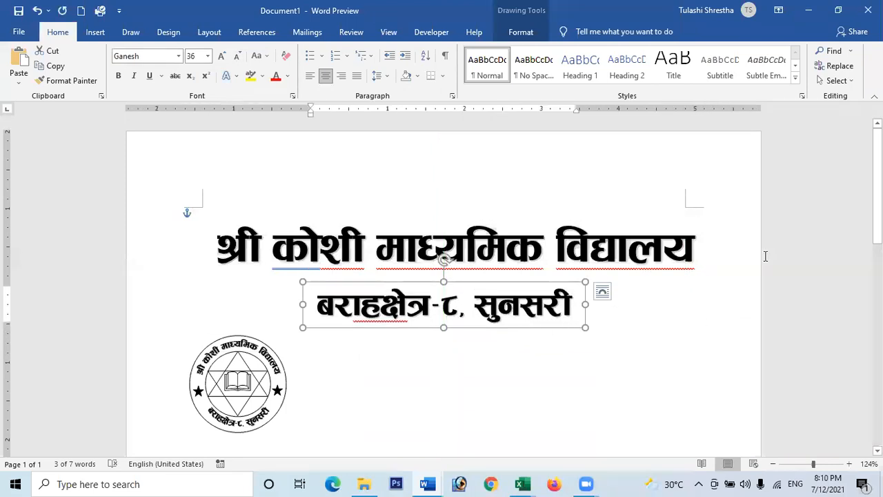
pyautogui.scroll(-2, 659, 263)
pyautogui.scroll(2, 659, 263)
# Move the logo up beside the address line, just below the start of the school name
pyautogui.scroll(-1, 250, 386)
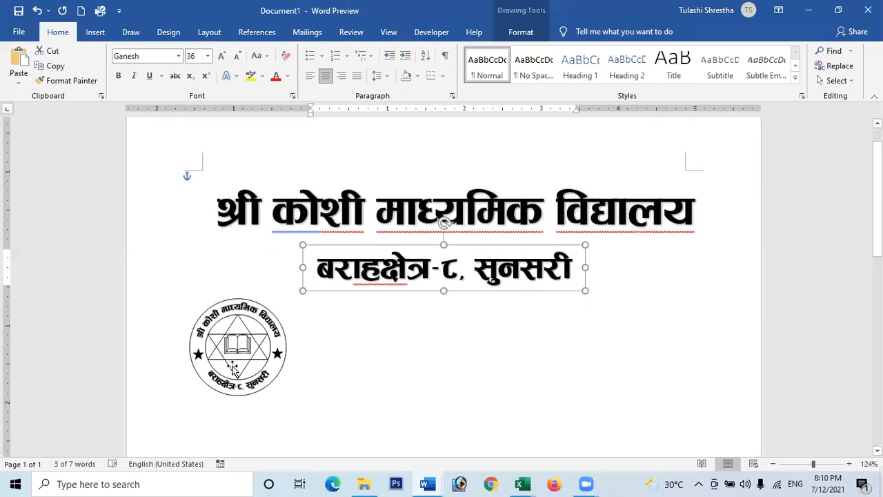
pyautogui.moveTo(250, 386); pyautogui.dragTo(281, 338)
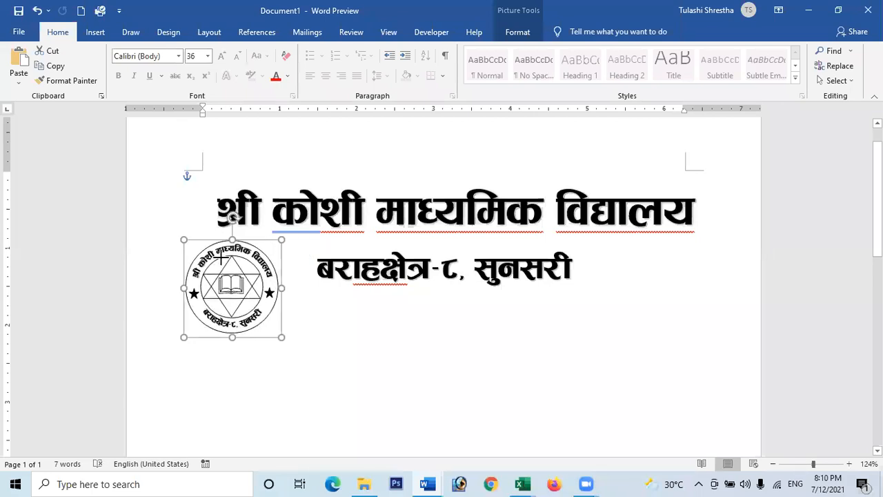
pyautogui.moveTo(213, 242); pyautogui.dragTo(227, 239)
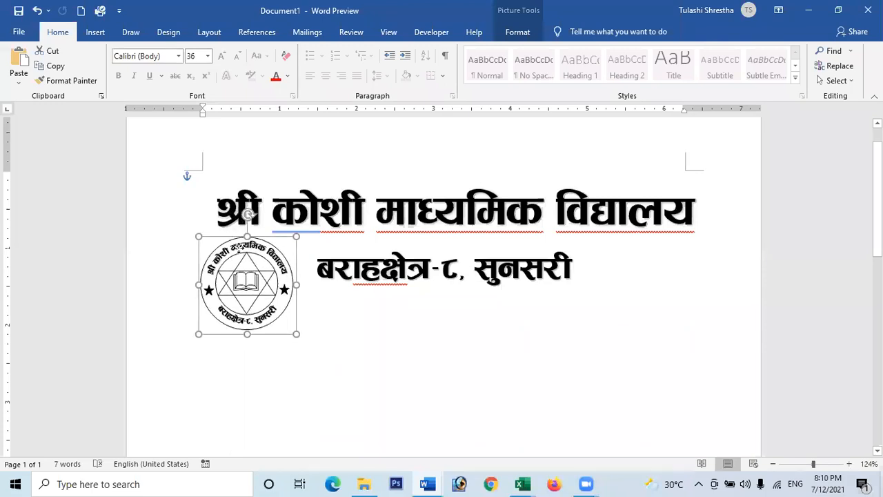
pyautogui.click(522, 359)
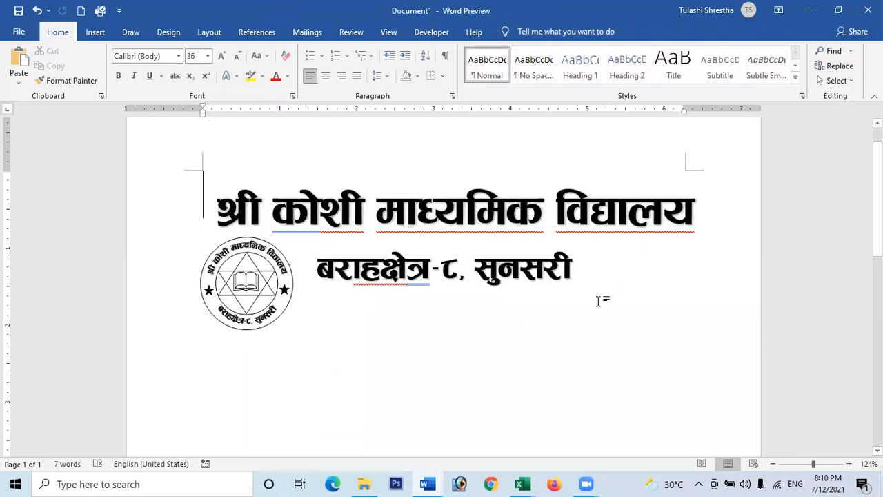
# Draw a rectangle with rounded diagonal corners, about 3.28" wide and 0.47" high, below the address line
pyautogui.scroll(-3, 598, 301)
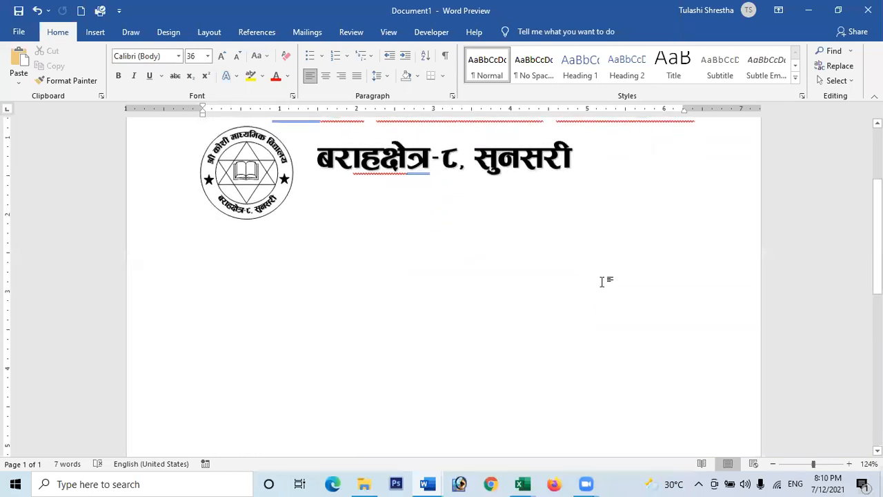
pyautogui.scroll(3, 551, 313)
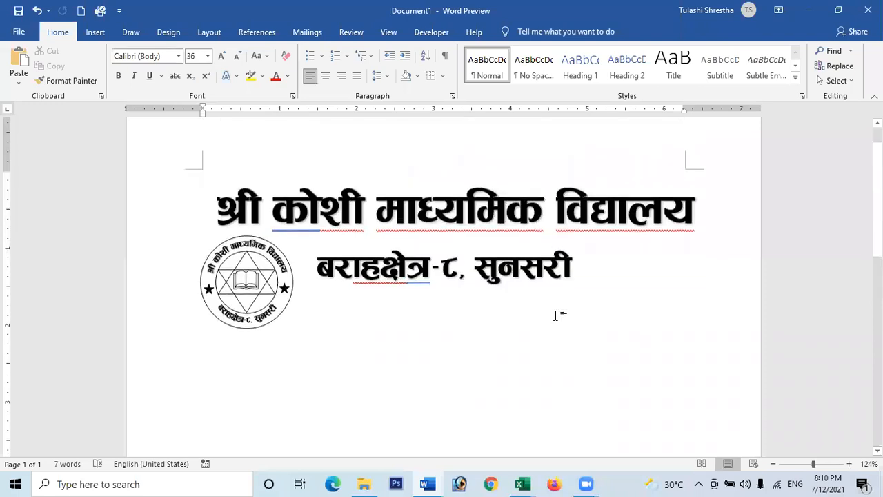
pyautogui.scroll(-3, 551, 316)
pyautogui.scroll(3, 525, 314)
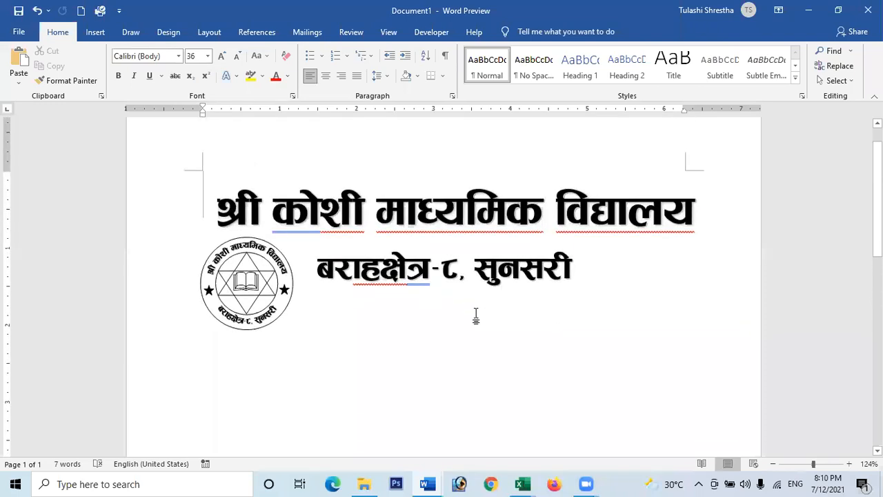
pyautogui.scroll(-1, 455, 314)
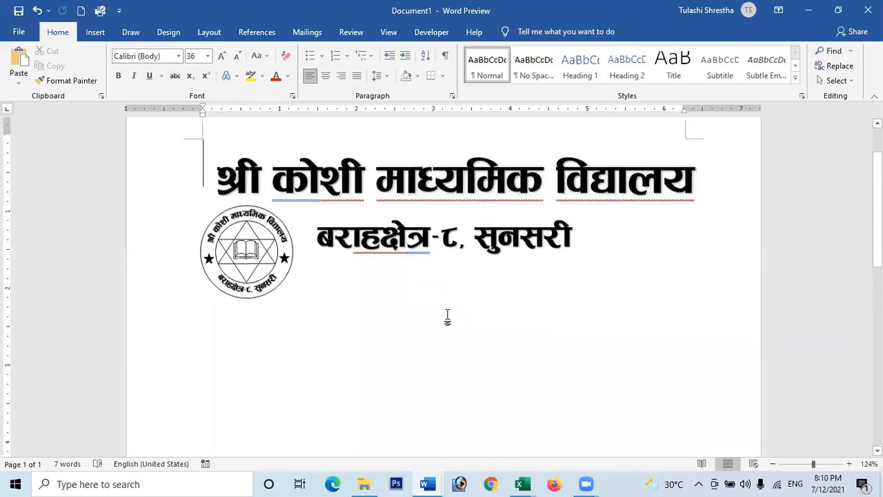
pyautogui.click(95, 32)
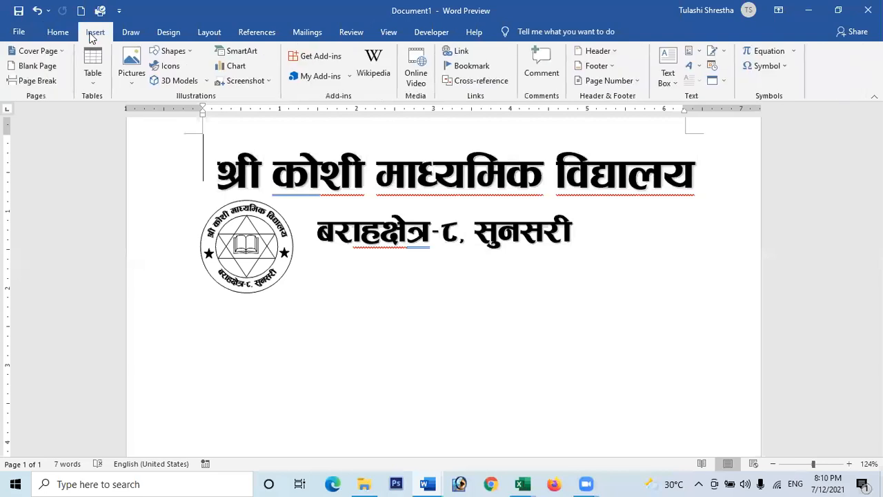
pyautogui.click(172, 51)
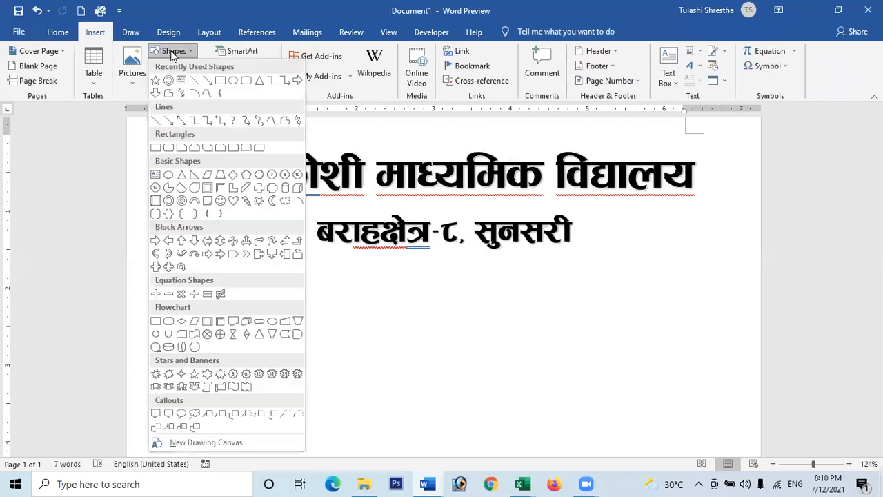
pyautogui.click(258, 149)
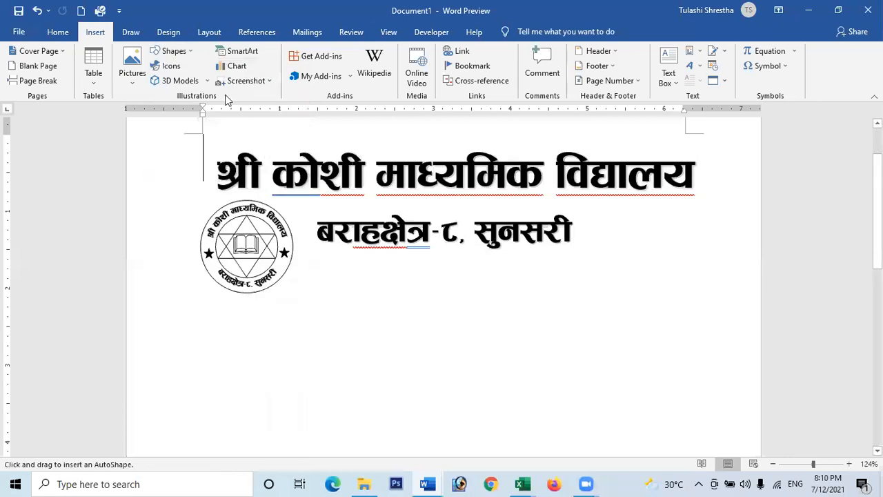
pyautogui.click(172, 51)
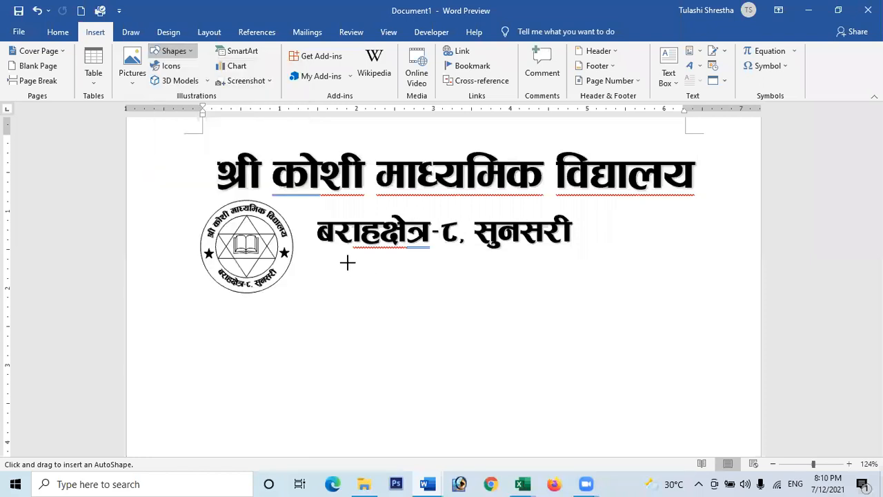
pyautogui.moveTo(348, 262)
pyautogui.mouseDown()
pyautogui.moveTo(496, 298)
pyautogui.moveTo(600, 310)
pyautogui.mouseUp()
# Centre the blue rectangle slightly below the address line and increase the rounding of its upper-right and lower-left corners
pyautogui.moveTo(503, 272); pyautogui.dragTo(446, 298)
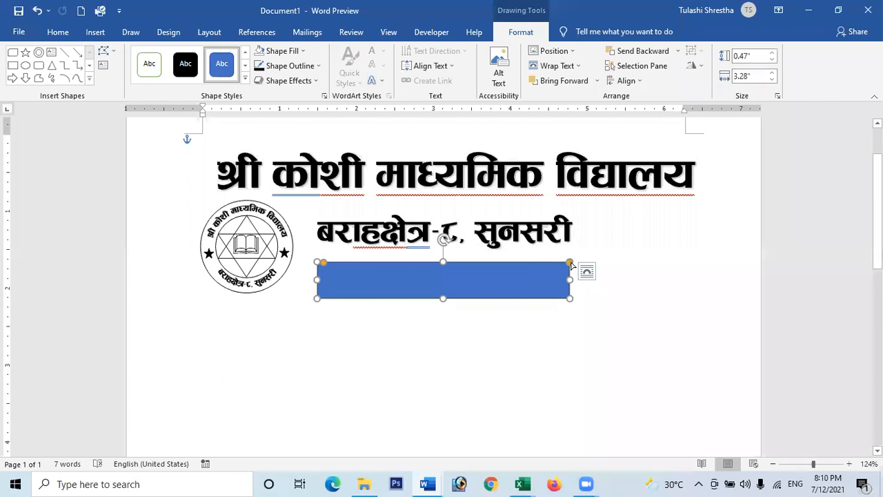
pyautogui.moveTo(564, 263); pyautogui.dragTo(554, 262)
pyautogui.moveTo(411, 282); pyautogui.dragTo(414, 287)
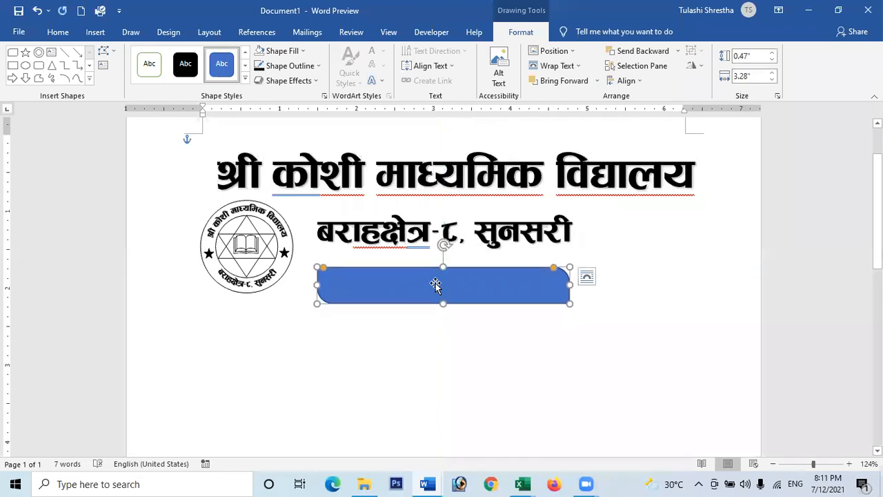
pyautogui.click(538, 335)
# Add the text "Gradesheet" inside the blue shape with font size 18
pyautogui.click(485, 289)
pyautogui.rightClick(469, 288)
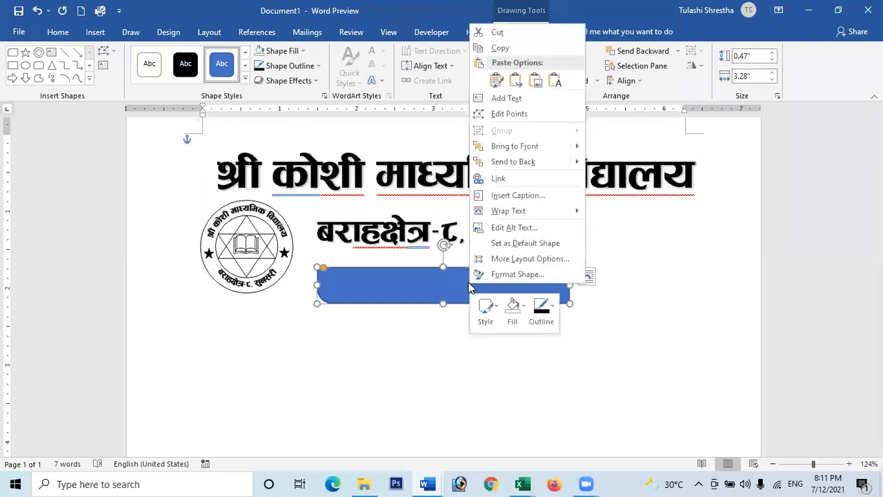
pyautogui.click(507, 98)
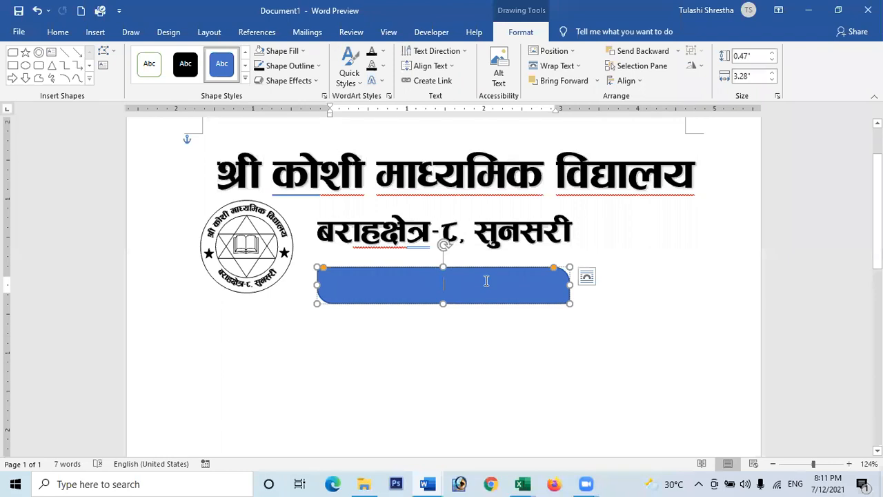
pyautogui.write('n')
pyautogui.click(58, 32)
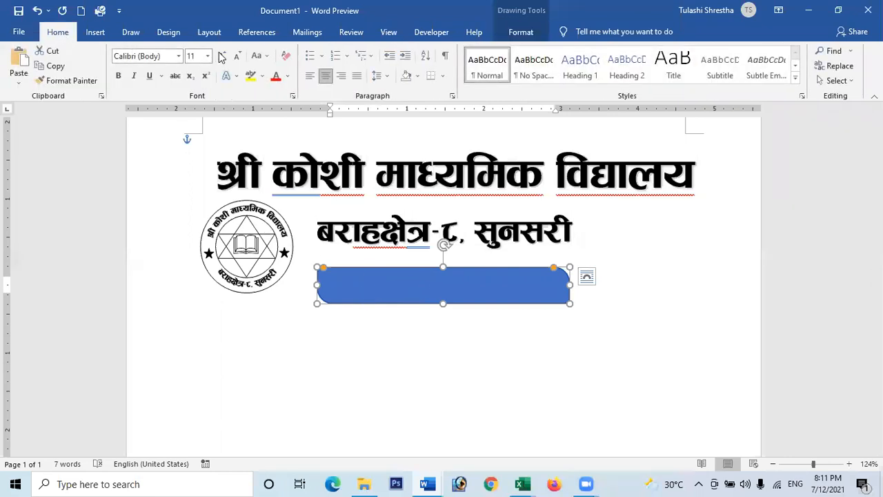
pyautogui.click(223, 58)
pyautogui.click(443, 282)
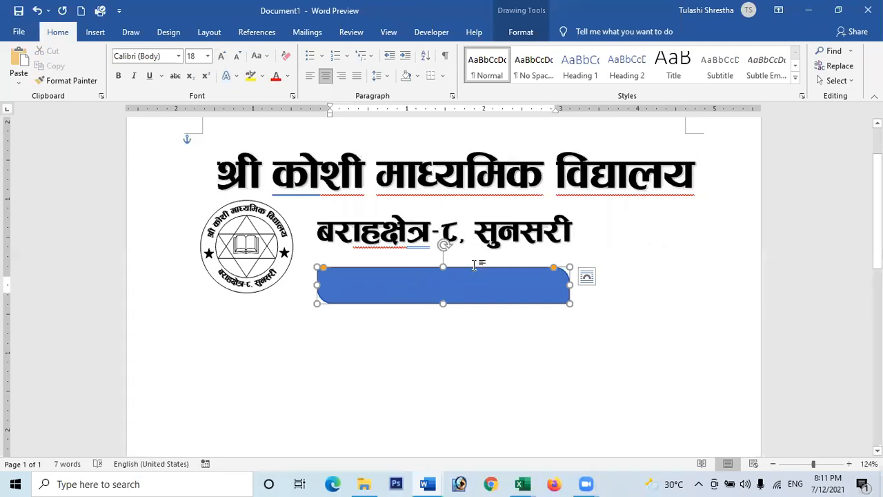
pyautogui.write('G')
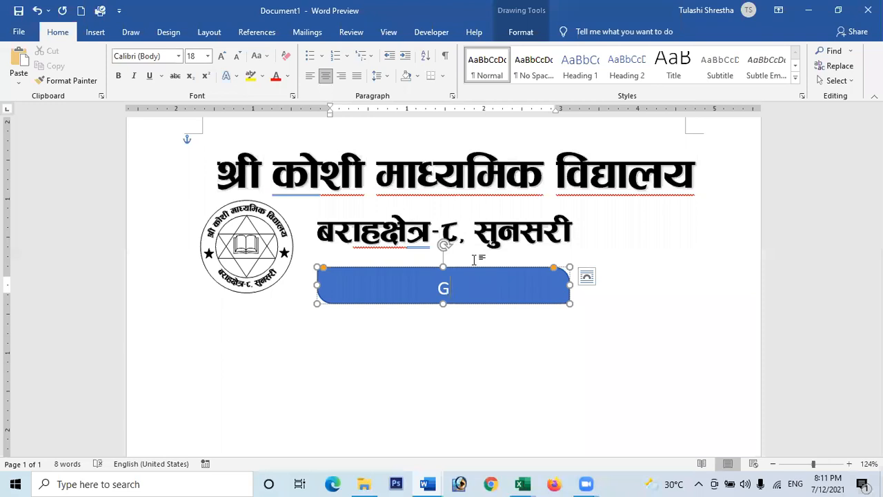
pyautogui.write('radesheet')
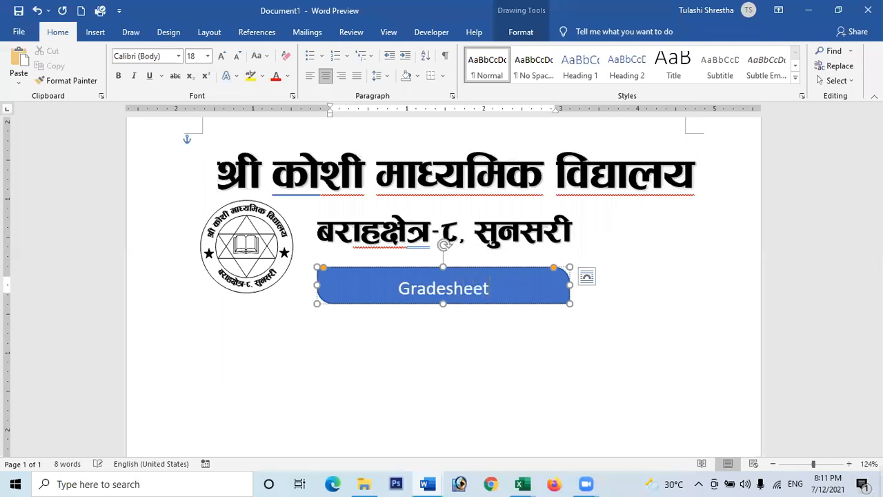
pyautogui.click(507, 327)
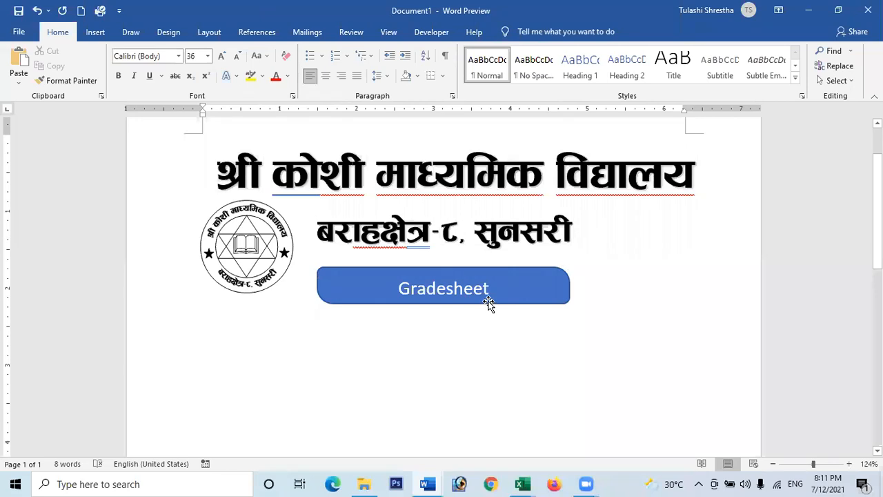
# Set the Gradesheet text to font size 24 and enlarge its shape to about 3.45" wide and 0.6" high
pyautogui.click(485, 301)
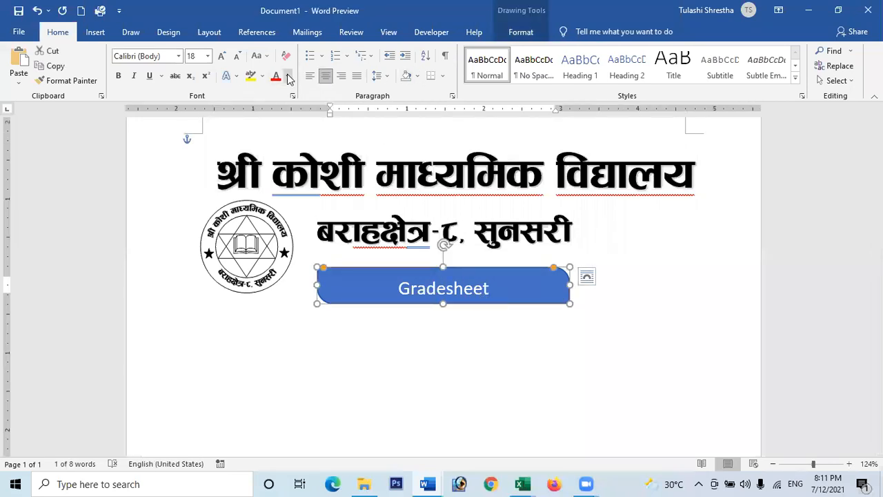
pyautogui.click(222, 57)
pyautogui.click(221, 57)
pyautogui.click(222, 57)
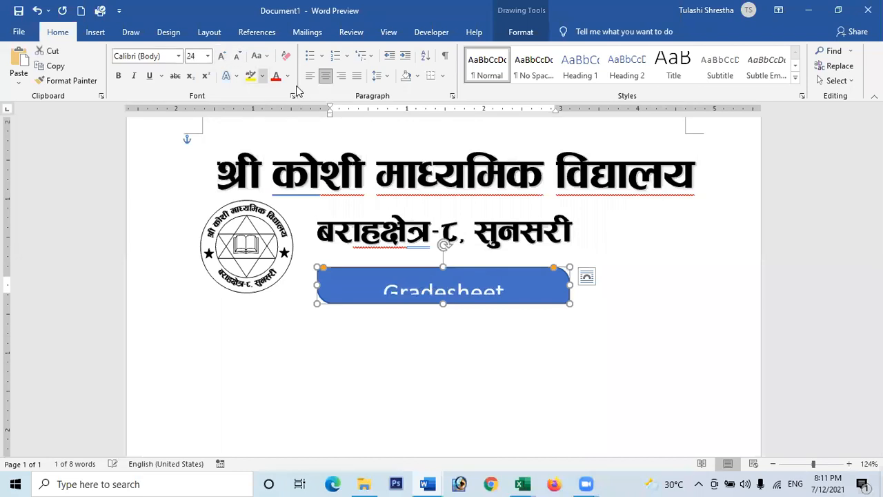
pyautogui.moveTo(570, 304); pyautogui.dragTo(583, 313)
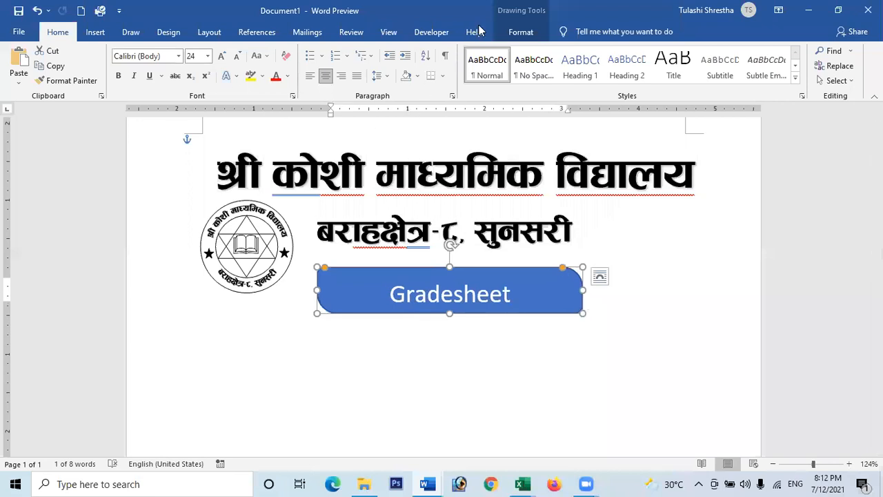
# Set the Gradesheet shape's left, right, top and bottom text margins to 0"
pyautogui.click(519, 33)
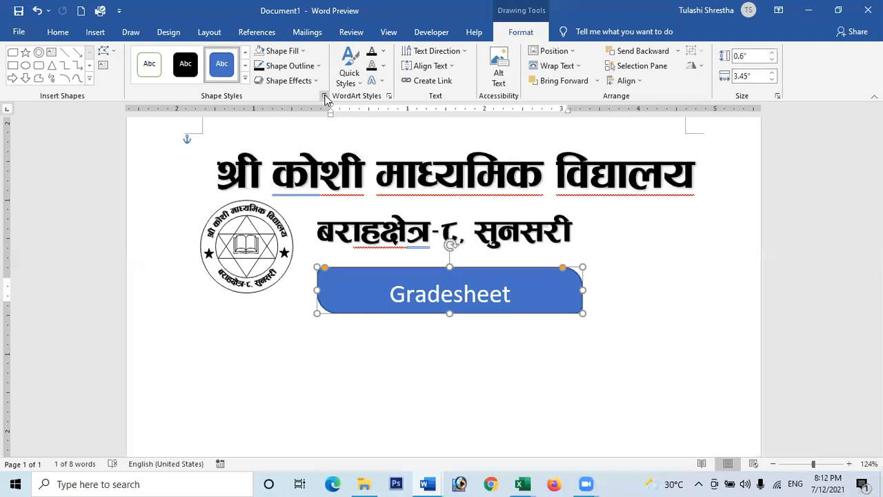
pyautogui.click(324, 97)
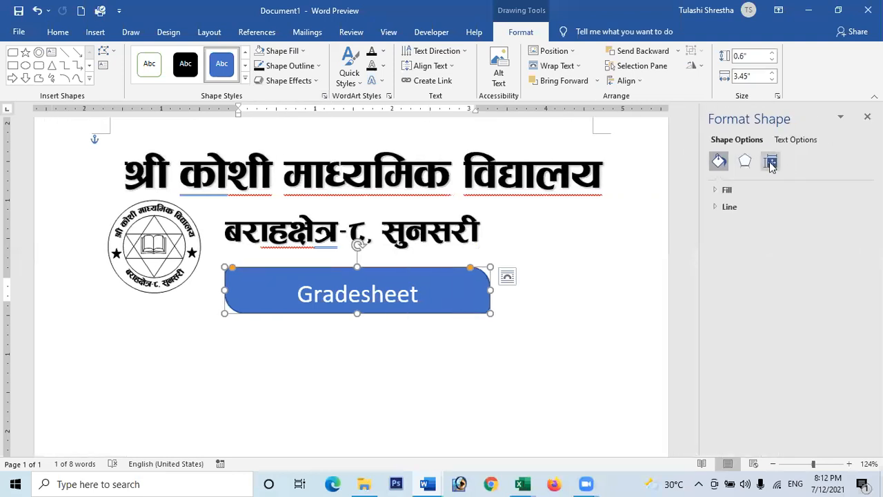
pyautogui.click(323, 96)
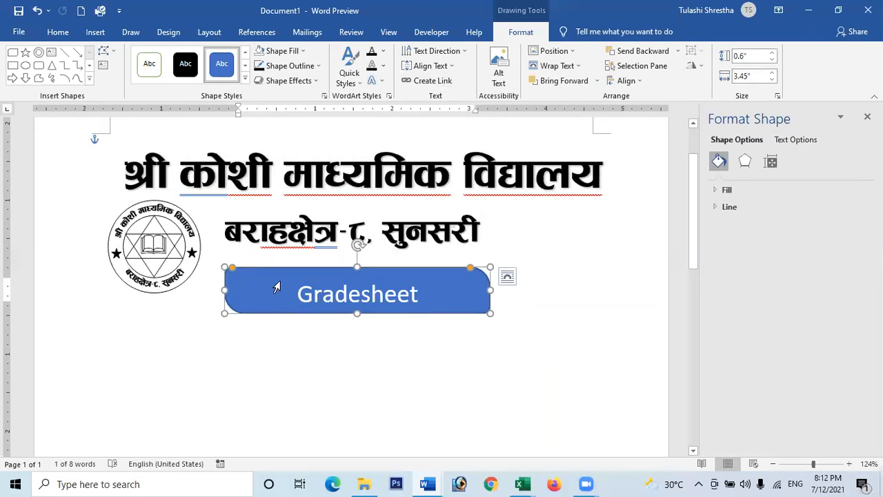
pyautogui.click(771, 162)
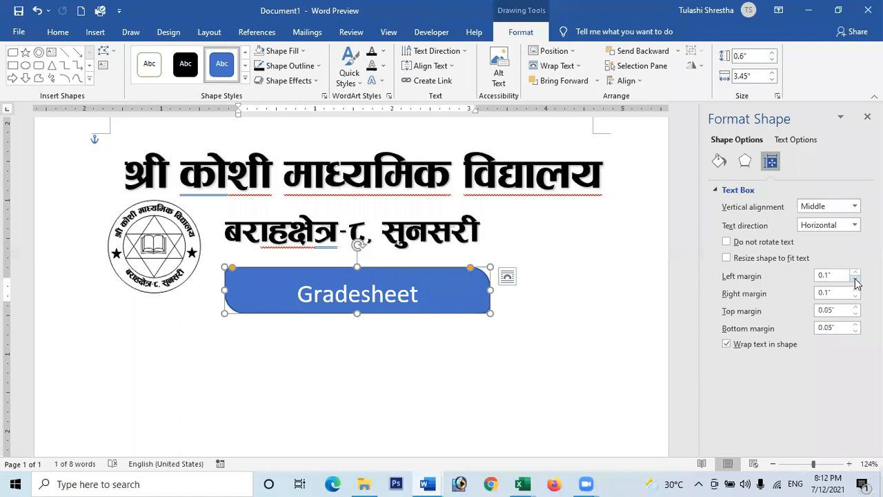
pyautogui.click(855, 278)
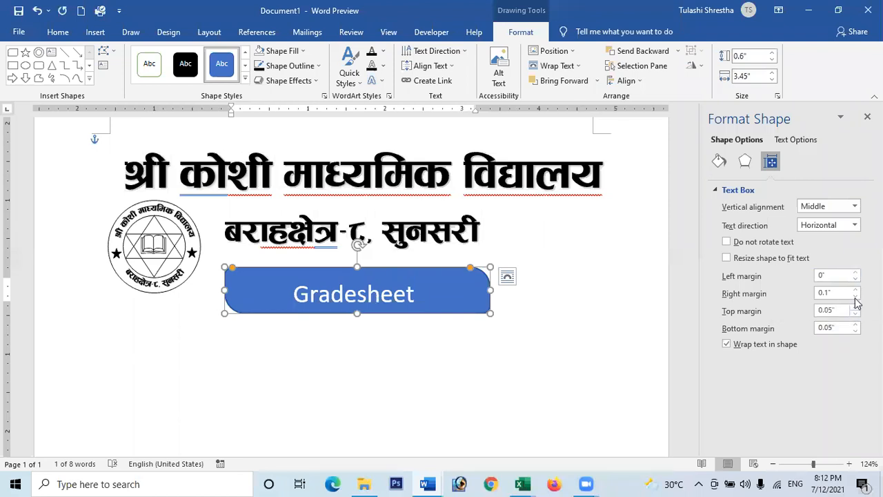
pyautogui.click(855, 296)
pyautogui.click(855, 313)
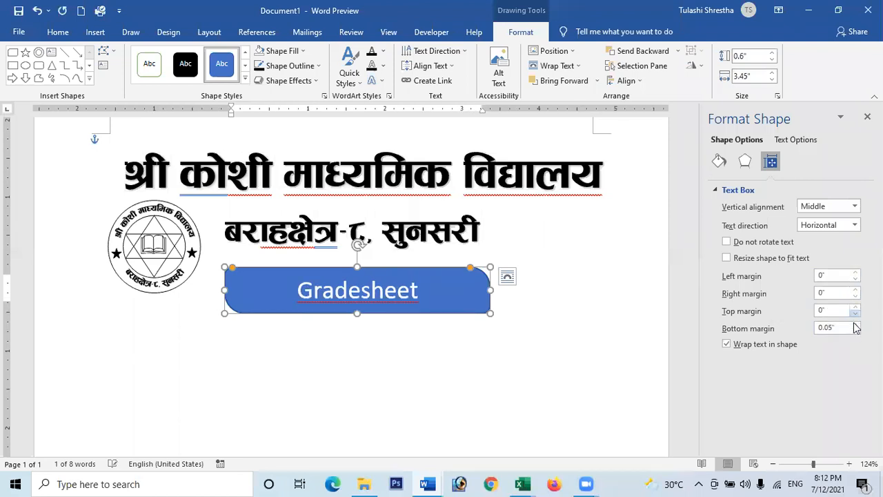
pyautogui.click(856, 331)
pyautogui.click(867, 117)
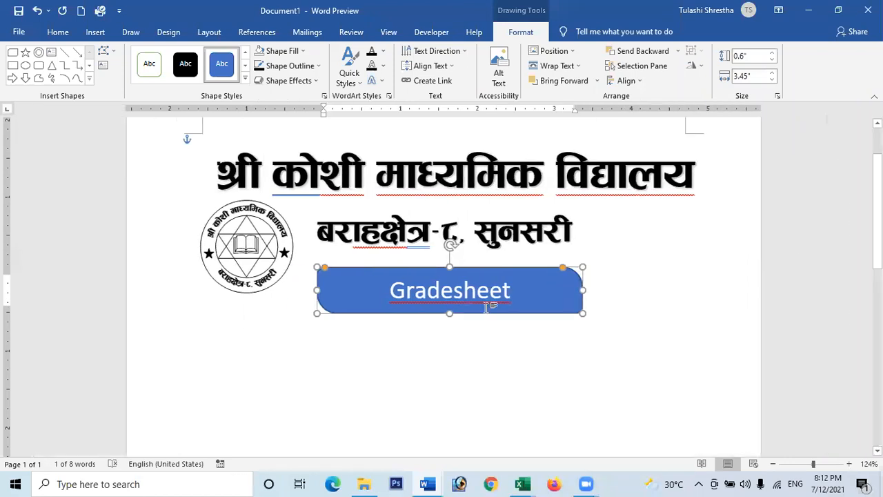
# Narrow the Gradesheet shape close to the width of its text and set the font size to 28
pyautogui.moveTo(582, 291); pyautogui.dragTo(484, 291)
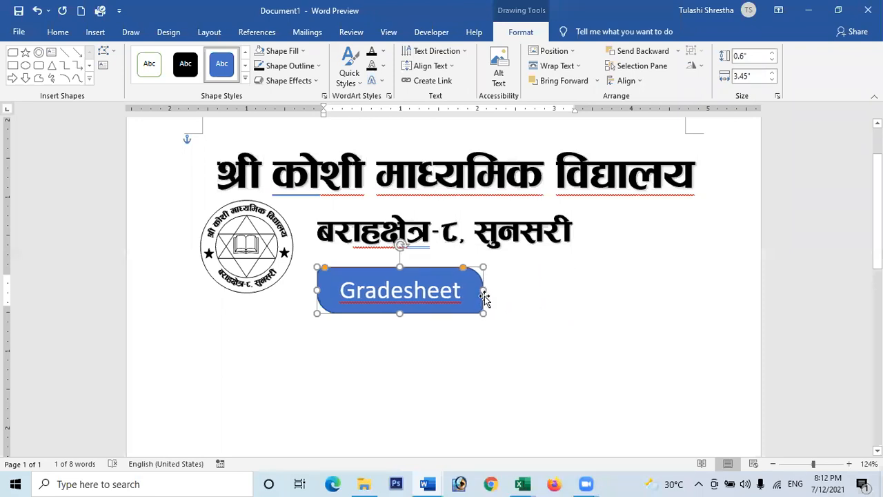
pyautogui.click(57, 31)
pyautogui.click(222, 56)
pyautogui.click(221, 56)
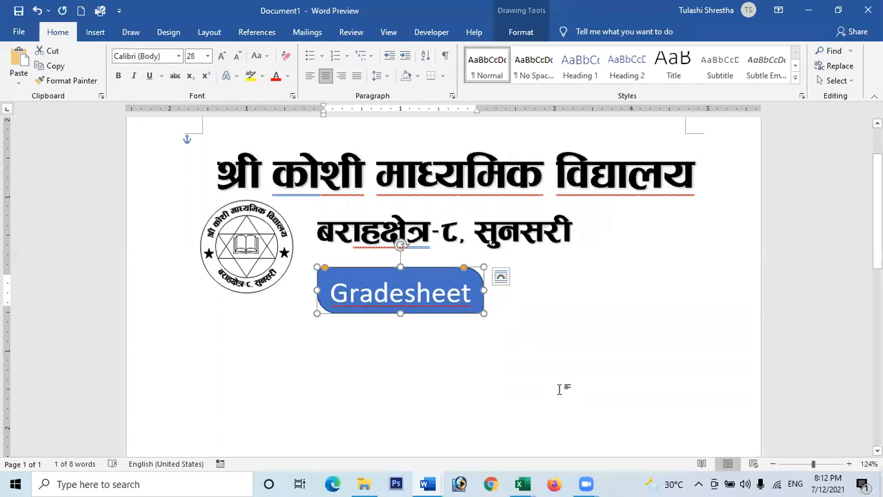
# Move the Gradesheet shape so it sits centred beneath the school address line
pyautogui.click(552, 357)
pyautogui.moveTo(456, 314); pyautogui.dragTo(498, 306)
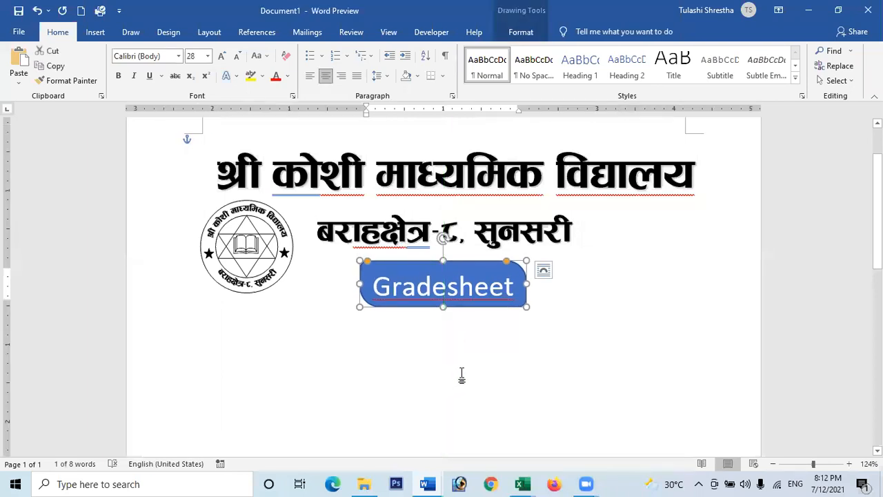
pyautogui.scroll(-3, 457, 357)
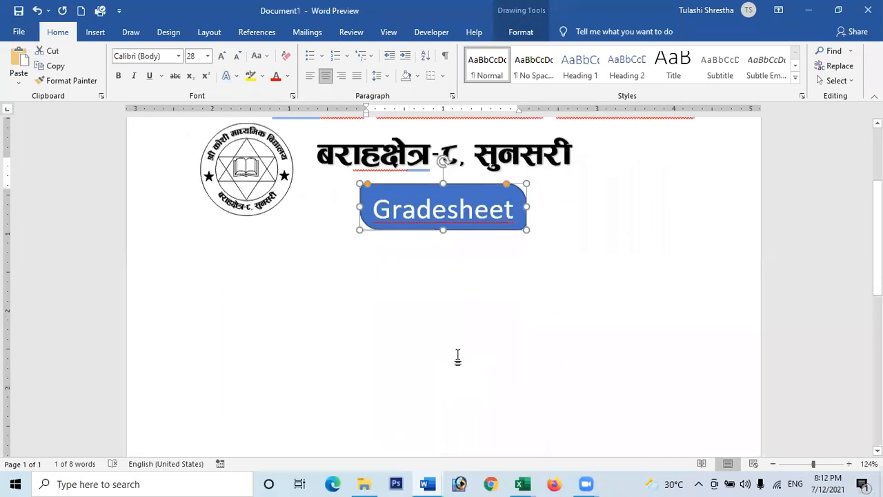
pyautogui.scroll(2, 355, 293)
# Start a new text line below the logo and Gradesheet shape, with the font size reduced to 24
pyautogui.click(207, 300)
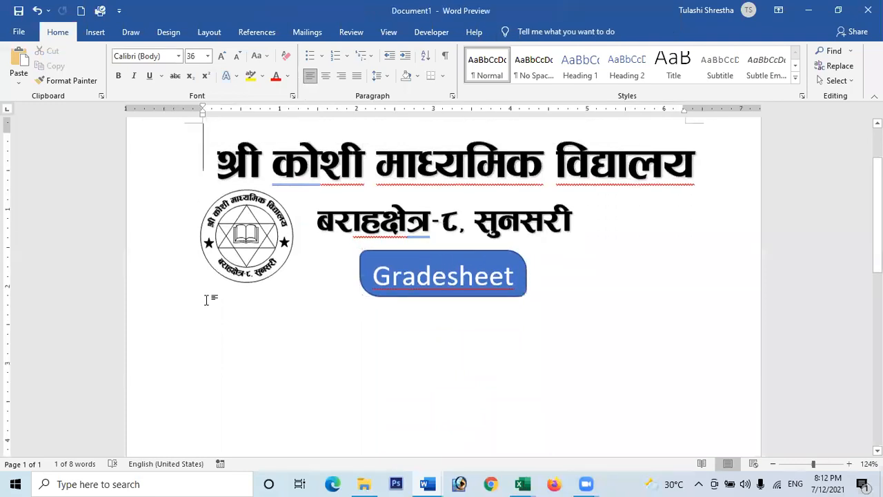
pyautogui.click(244, 342)
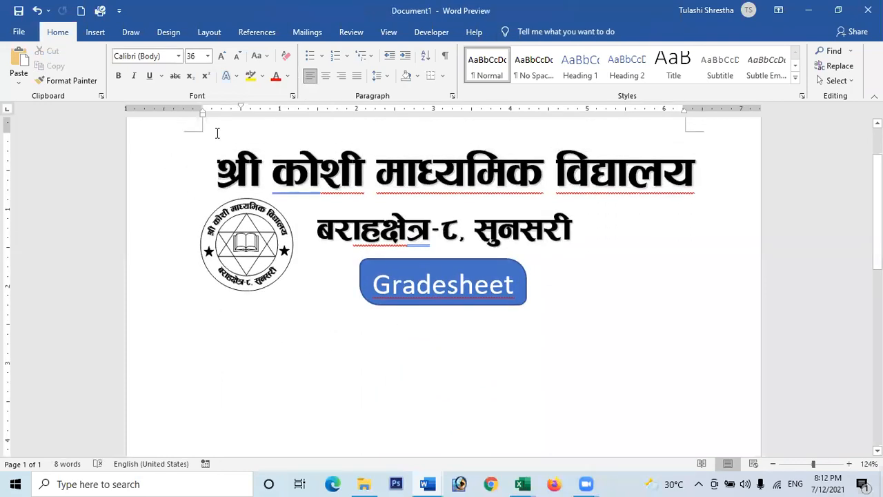
pyautogui.hotkey('ctrl', 'z')
pyautogui.doubleClick(228, 337)
pyautogui.scroll(-2, 251, 260)
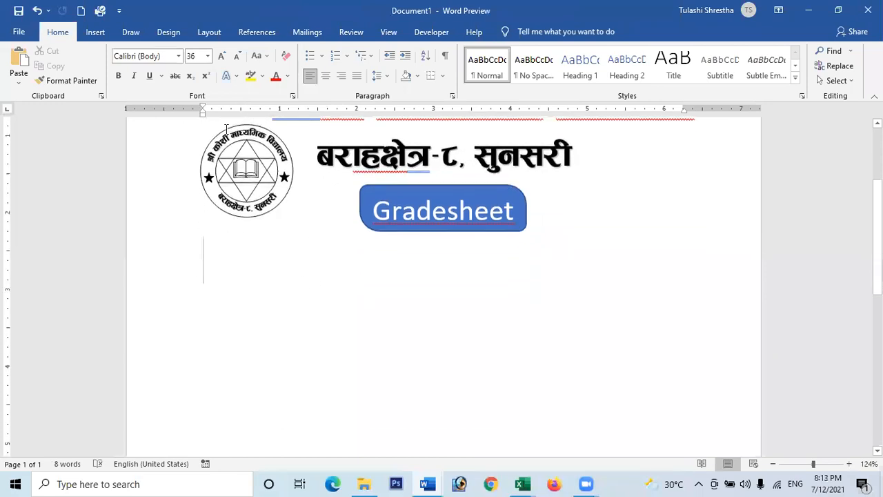
pyautogui.click(236, 58)
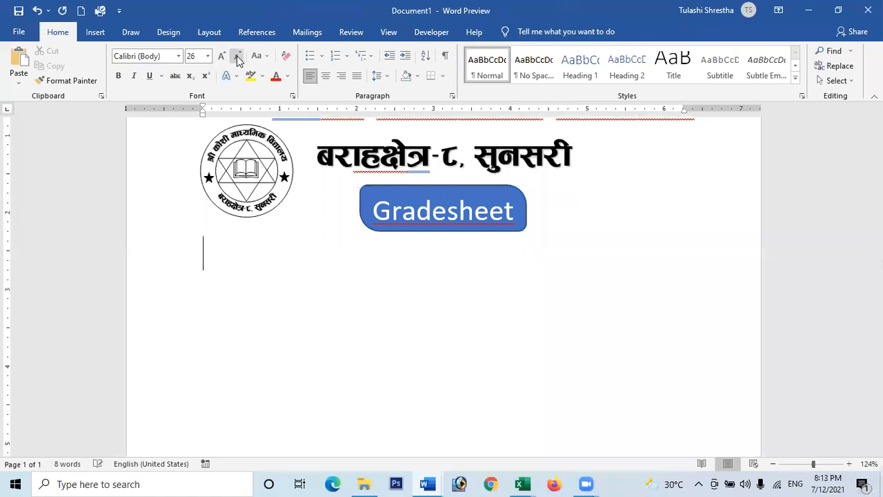
pyautogui.press('Return')
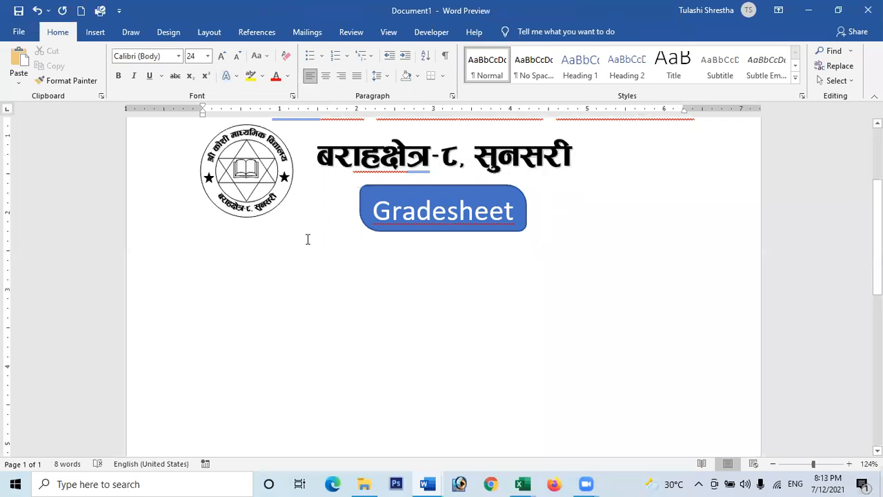
# Enter "Final Exam-2077" on the line below the Gradesheet shape and centre it
pyautogui.write('Fin')
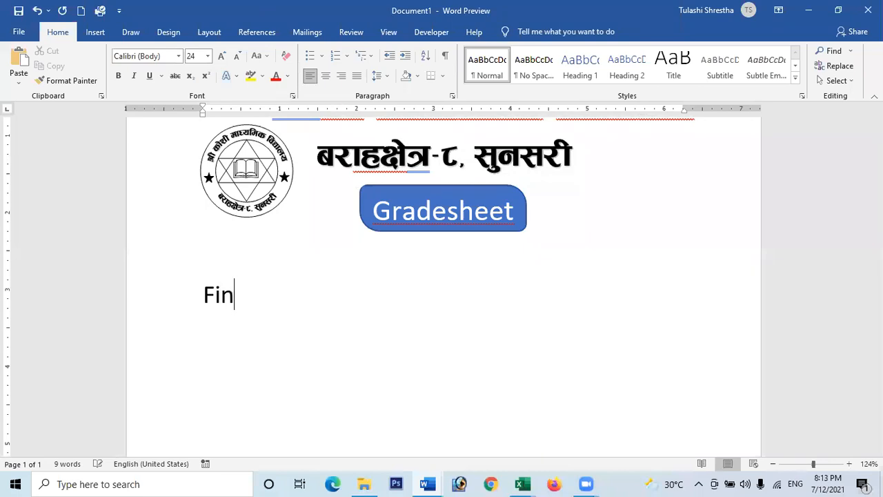
pyautogui.write('al E')
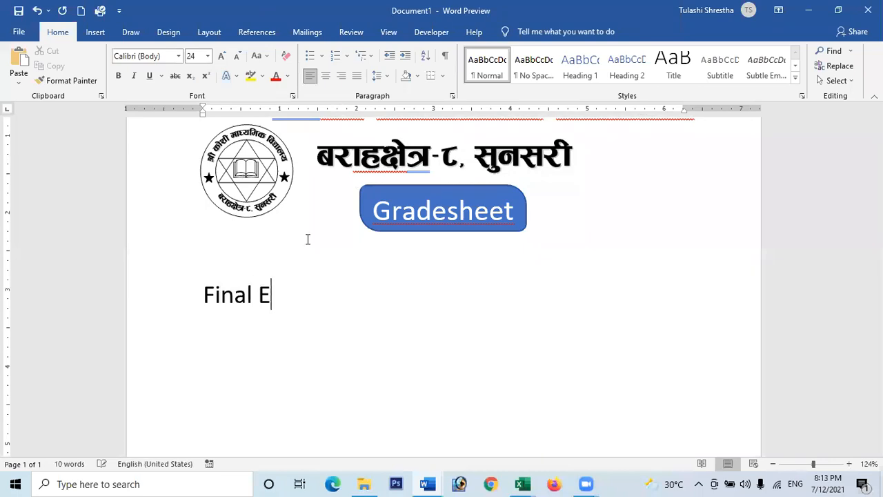
pyautogui.write('xam')
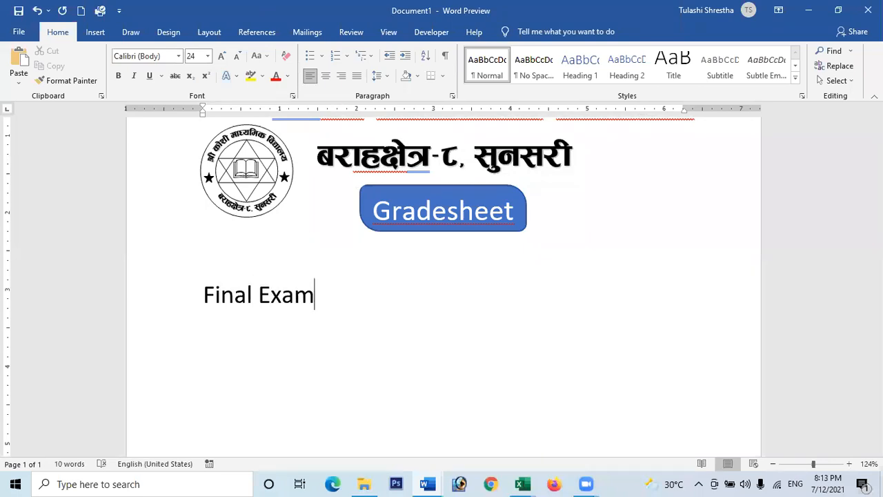
pyautogui.write('-2077')
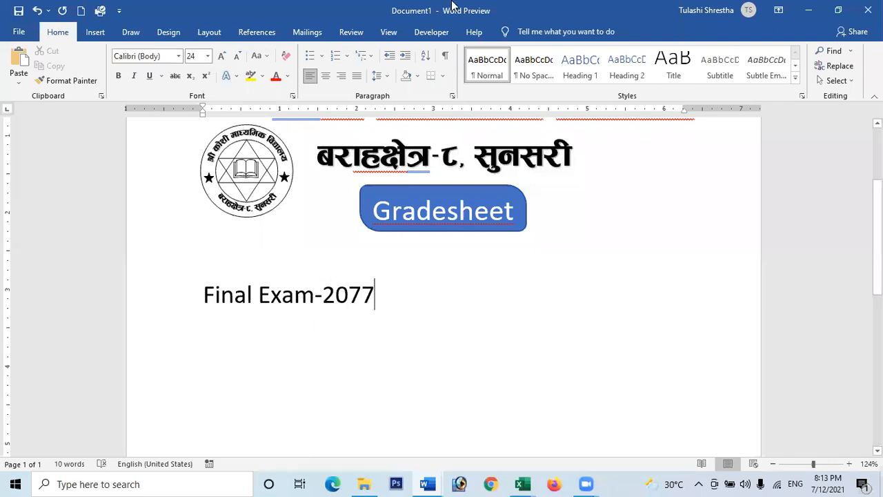
pyautogui.click(325, 78)
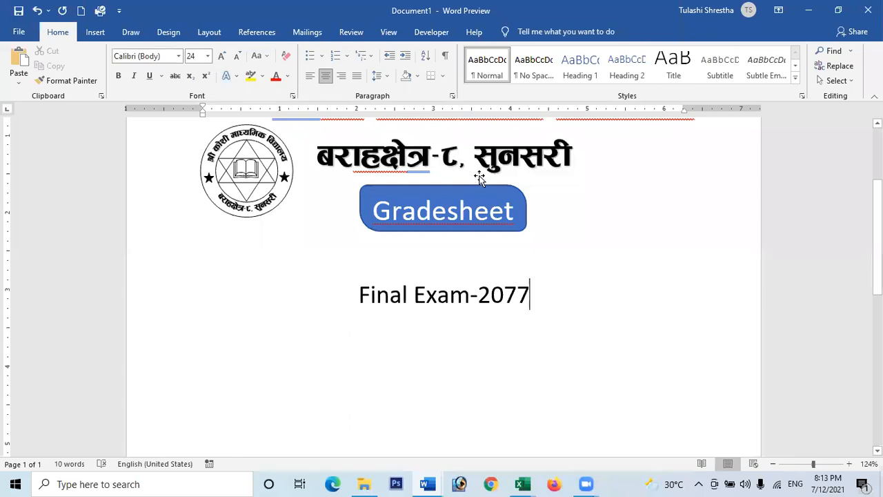
pyautogui.doubleClick(318, 246)
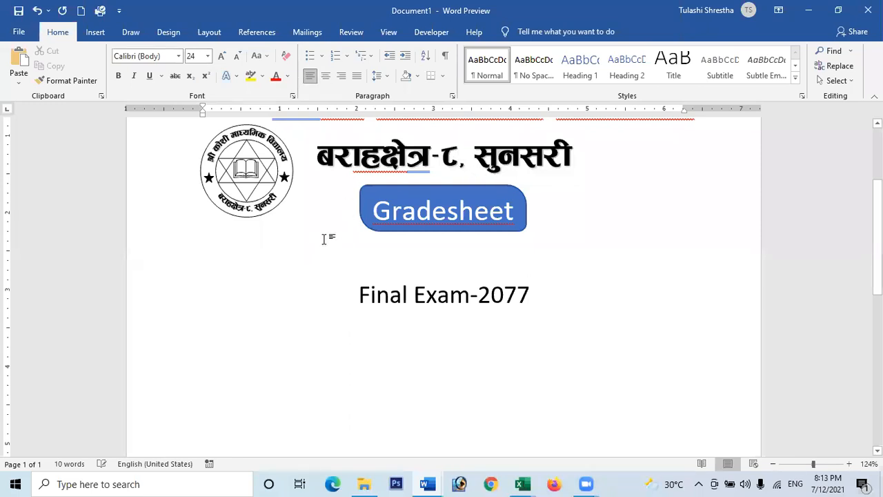
pyautogui.press('Delete')
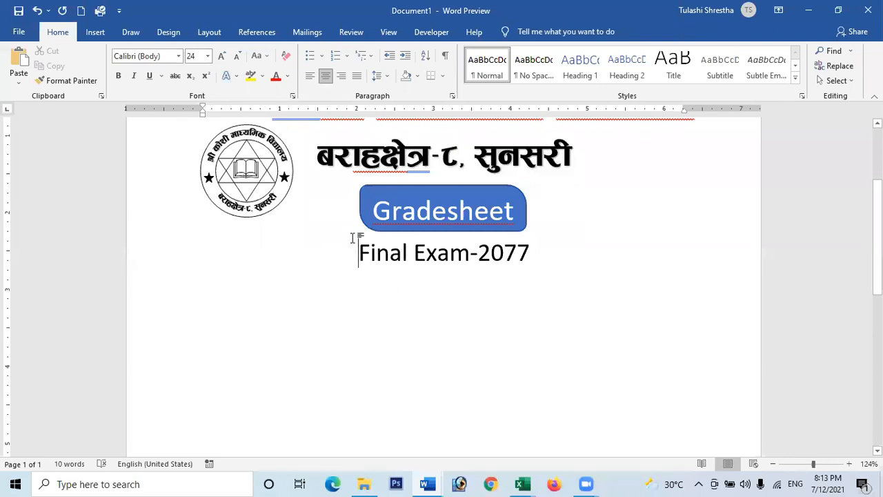
pyautogui.press('Return')
# Shrink the blank line above "Final Exam-2077" to font size 1
pyautogui.click(144, 276)
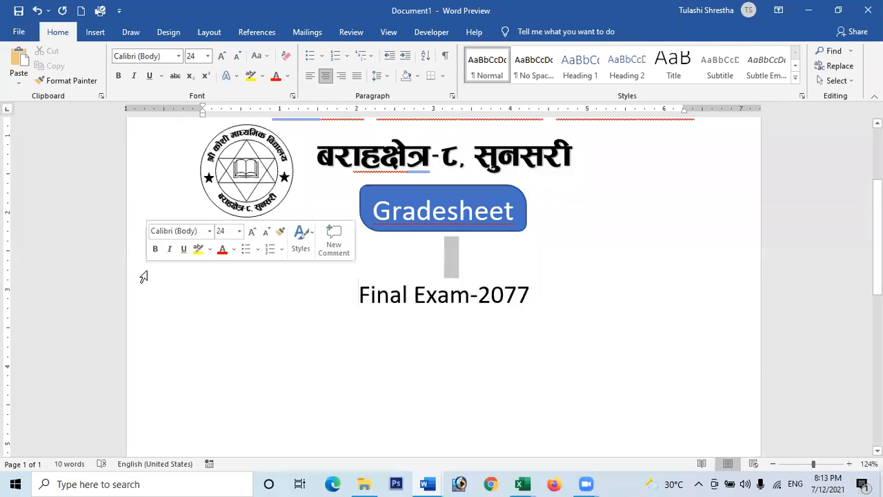
pyautogui.click(236, 55)
pyautogui.click(237, 55)
pyautogui.click(236, 56)
pyautogui.click(237, 55)
pyautogui.click(236, 55)
pyautogui.click(237, 55)
pyautogui.click(237, 55)
pyautogui.click(237, 56)
pyautogui.click(237, 56)
pyautogui.click(237, 55)
pyautogui.click(236, 55)
pyautogui.click(237, 55)
pyautogui.click(237, 55)
pyautogui.click(237, 55)
pyautogui.click(237, 55)
pyautogui.click(237, 56)
pyautogui.click(237, 55)
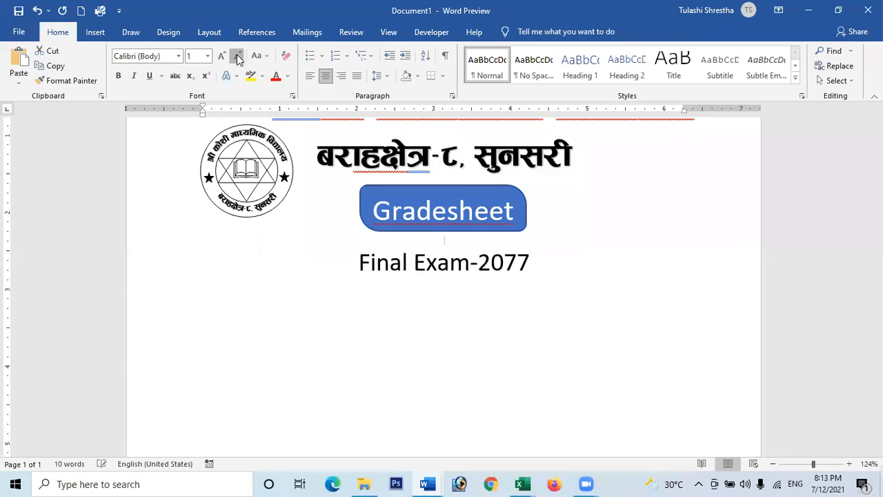
# On a new left-aligned line below "Final Exam-2077", write "This Grade Point Average (GPA) secured by"
pyautogui.click(542, 267)
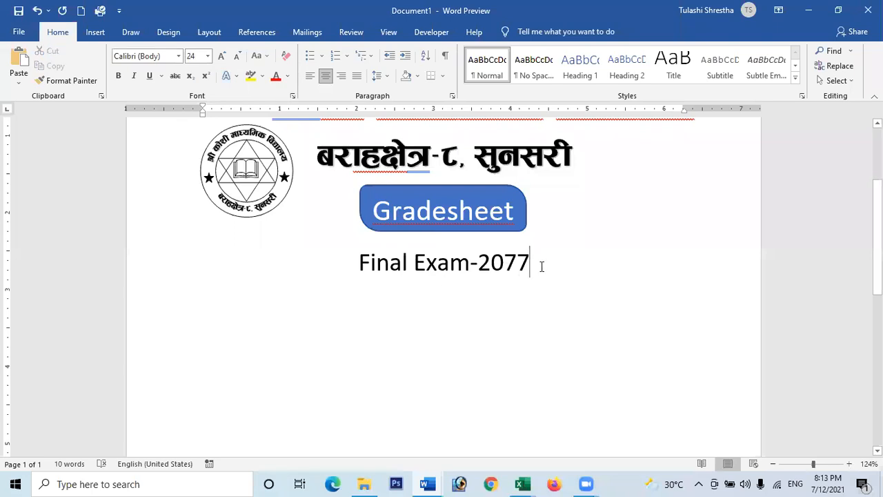
pyautogui.click(312, 76)
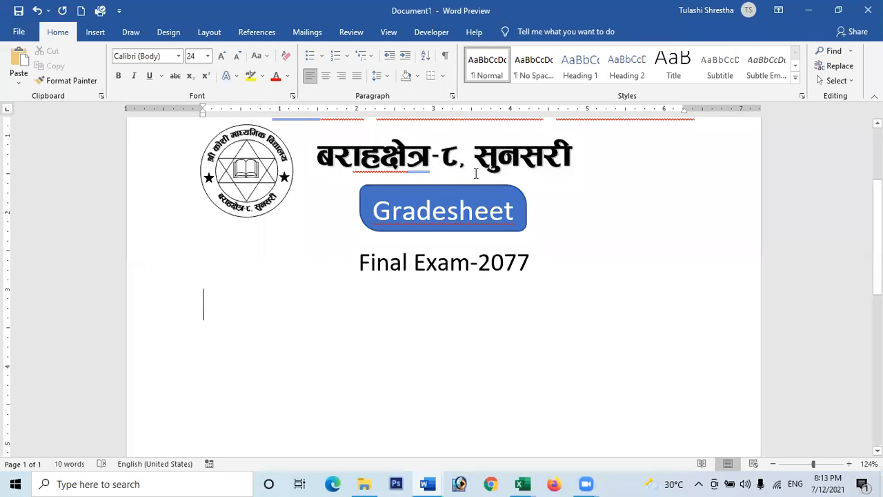
pyautogui.write('Thi')
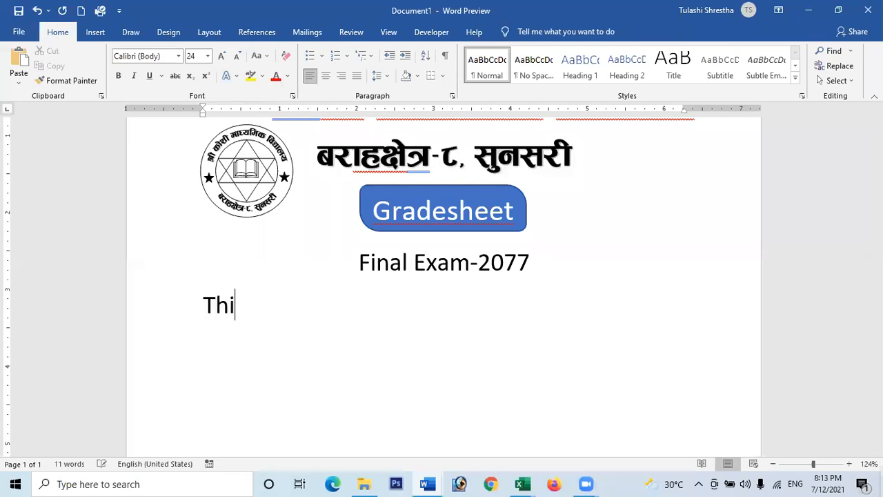
pyautogui.write('s Gra')
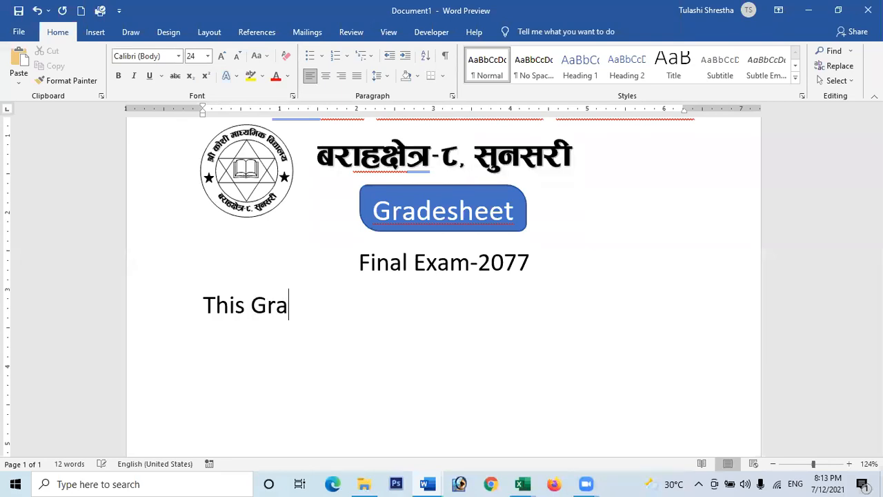
pyautogui.write('de P')
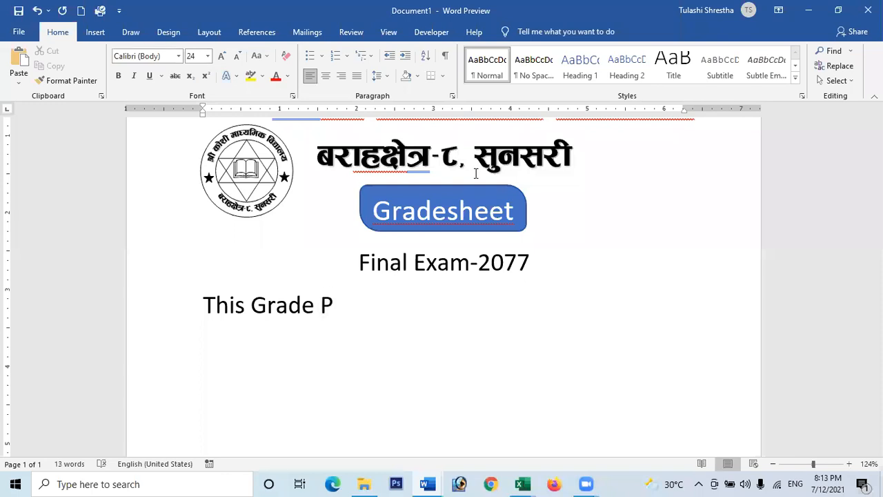
pyautogui.write('oint ')
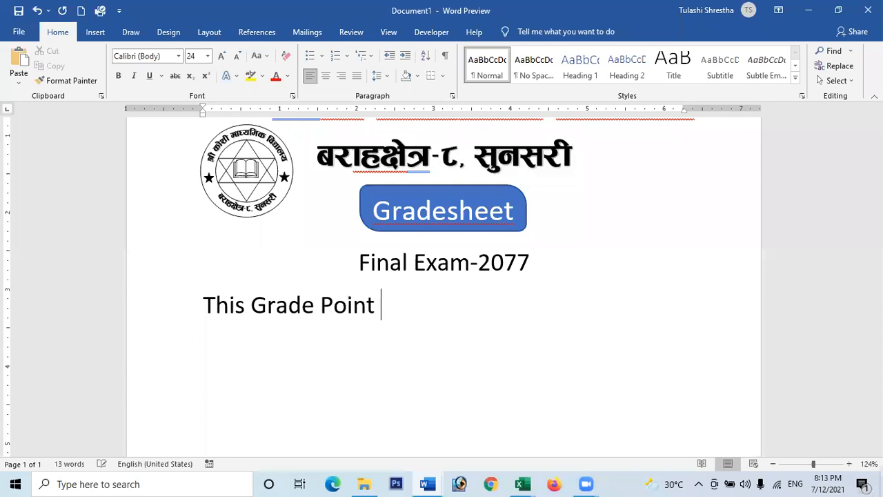
pyautogui.write('Average')
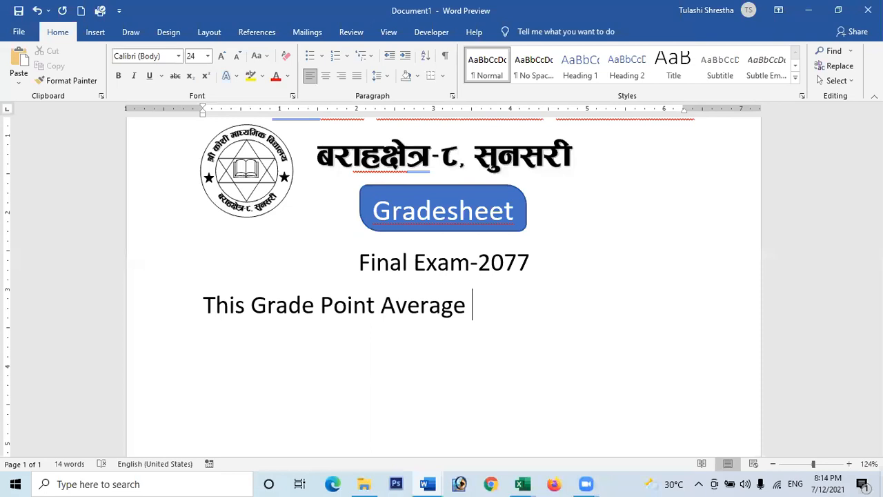
pyautogui.write(' (GPA) ')
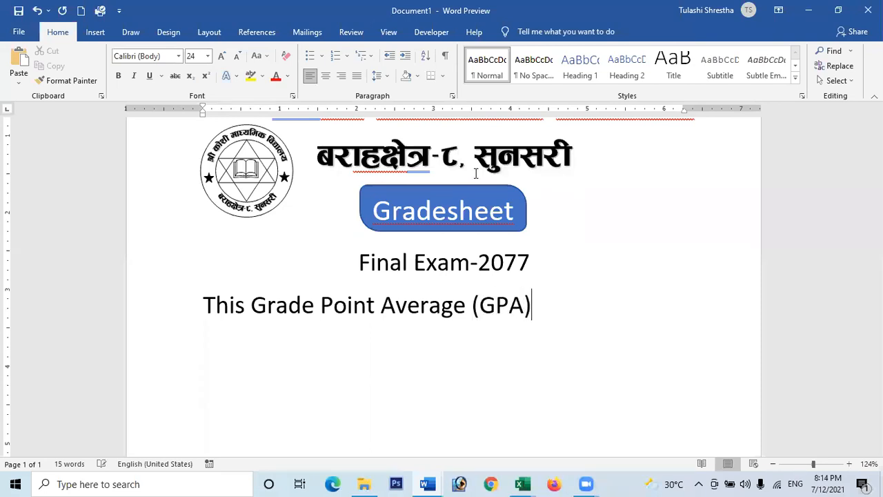
pyautogui.write('secu')
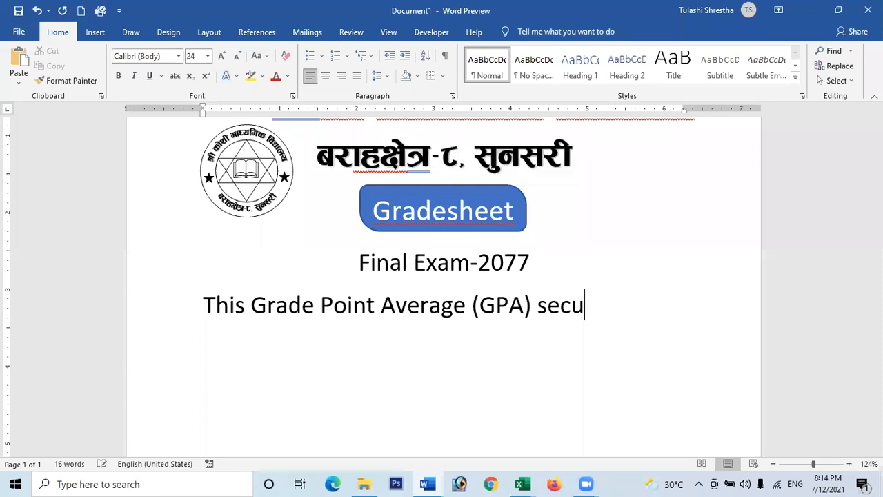
pyautogui.write('red by ')
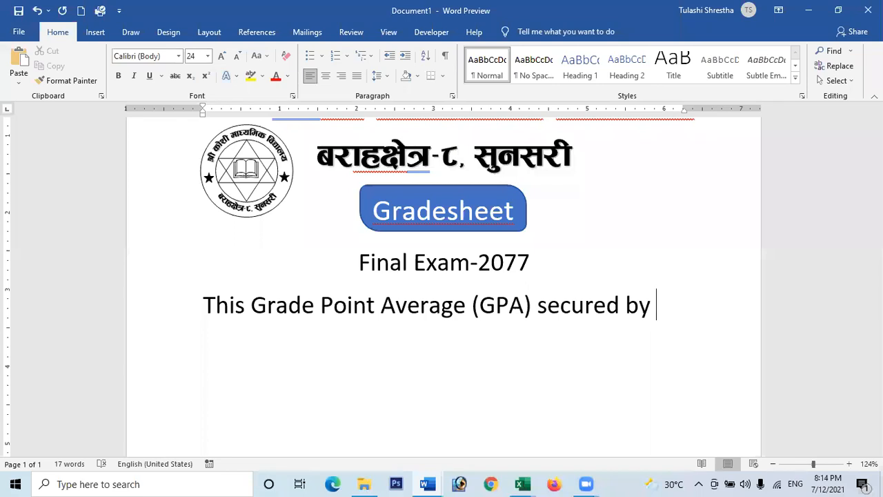
# Continue the GPA sentence with the title "Mr./Mis.", including a period after each abbreviation
pyautogui.write('Mr')
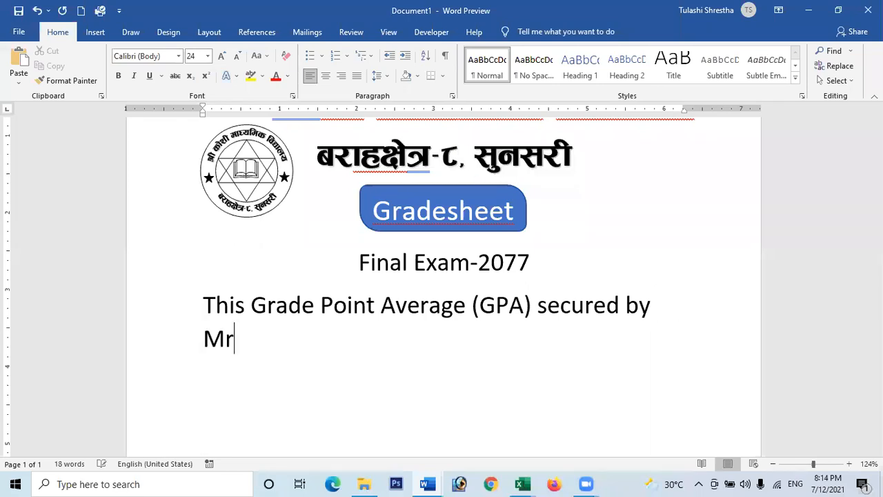
pyautogui.write('/Mis')
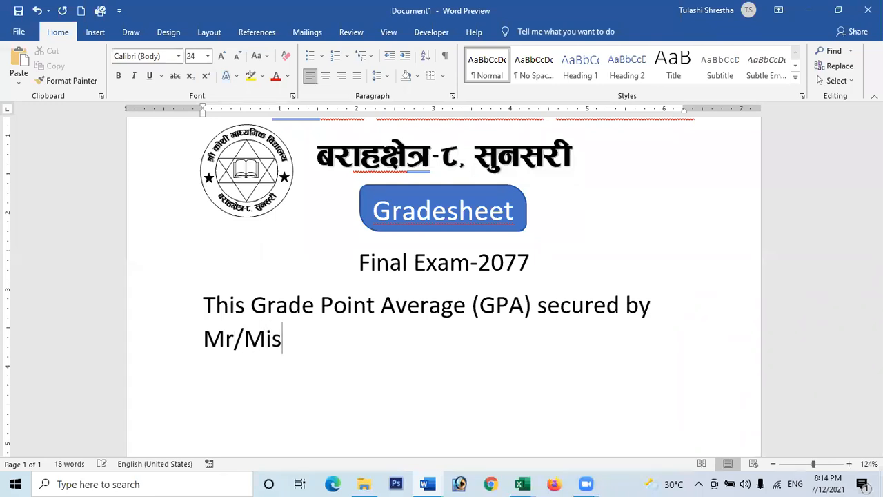
pyautogui.write('.')
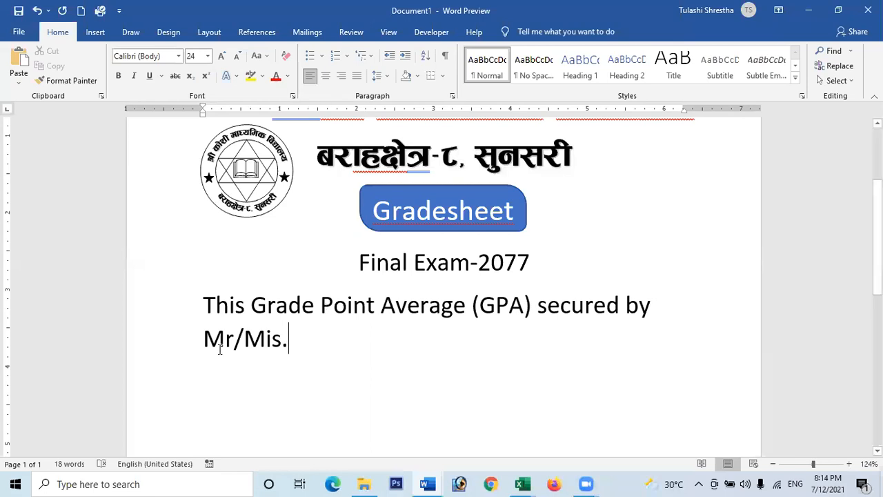
pyautogui.click(236, 335)
pyautogui.write('.')
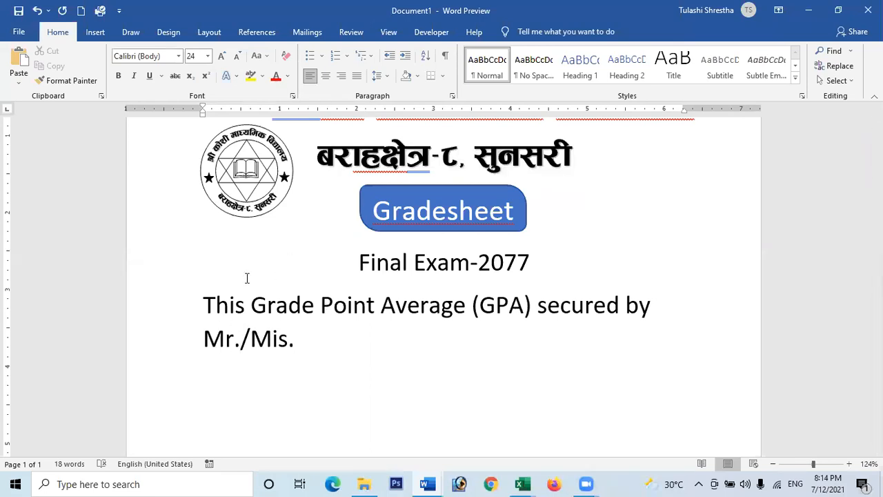
# Add the labels "Class:" and "Roll No." after "Mr./Mis.", leaving blank gaps between them
pyautogui.click(310, 339)
pyautogui.write('Class')
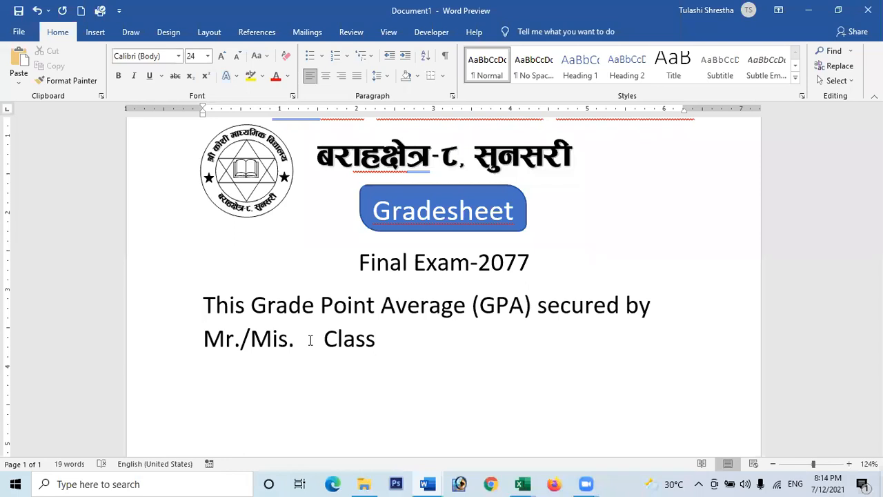
pyautogui.write(':  Roll No.')
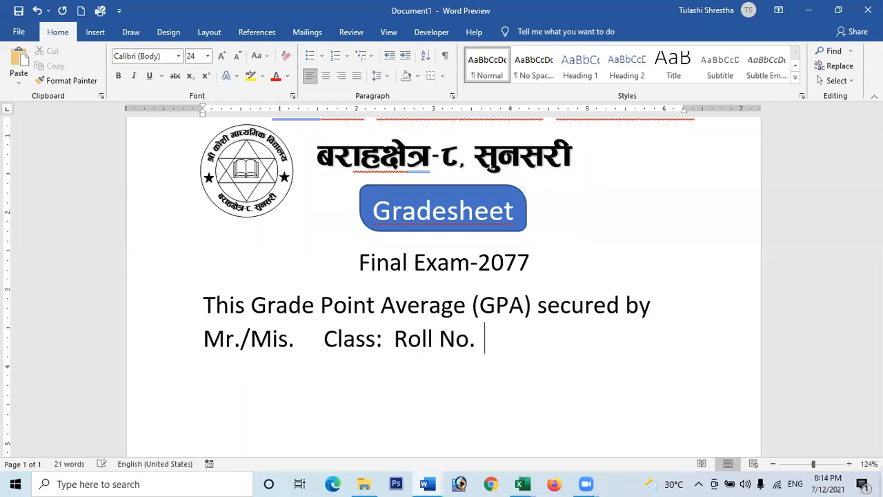
# Finish the GPA sentence after "Roll No." with a blank gap and "are given below.", and start a new line beneath it
pyautogui.write('  a')
pyautogui.press('BackSpace')
pyautogui.write('are')
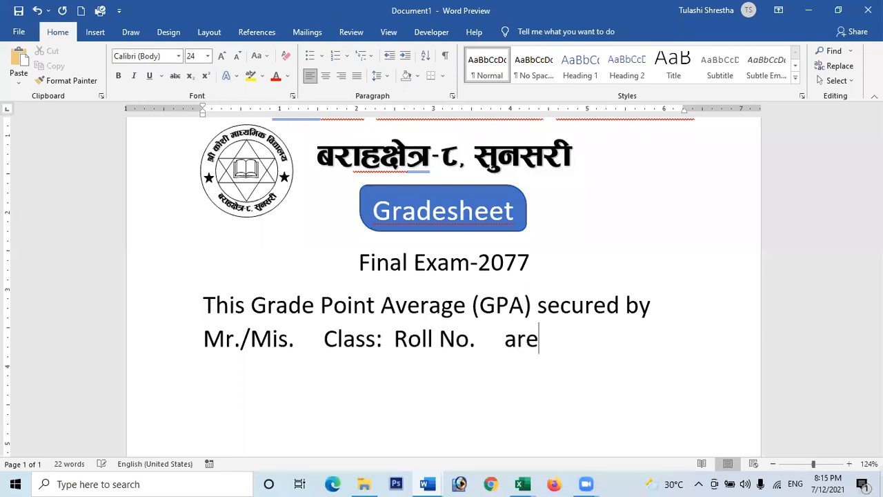
pyautogui.write(' giv')
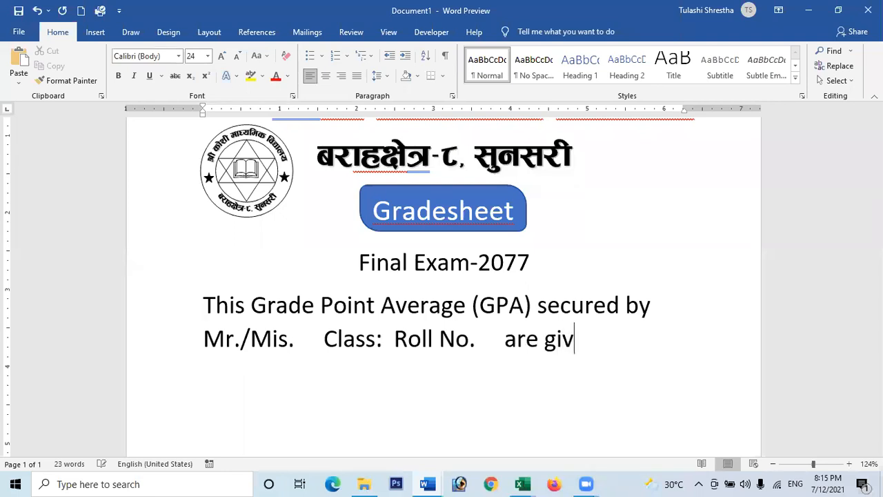
pyautogui.write('en b')
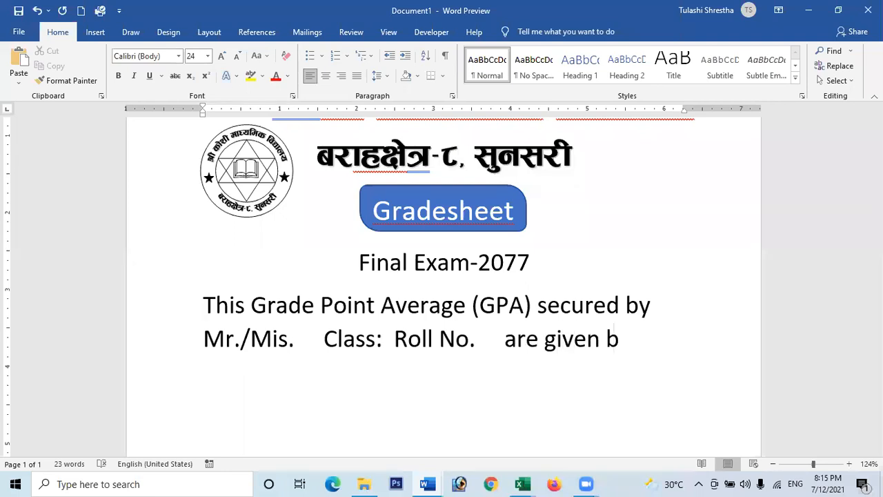
pyautogui.write('elow')
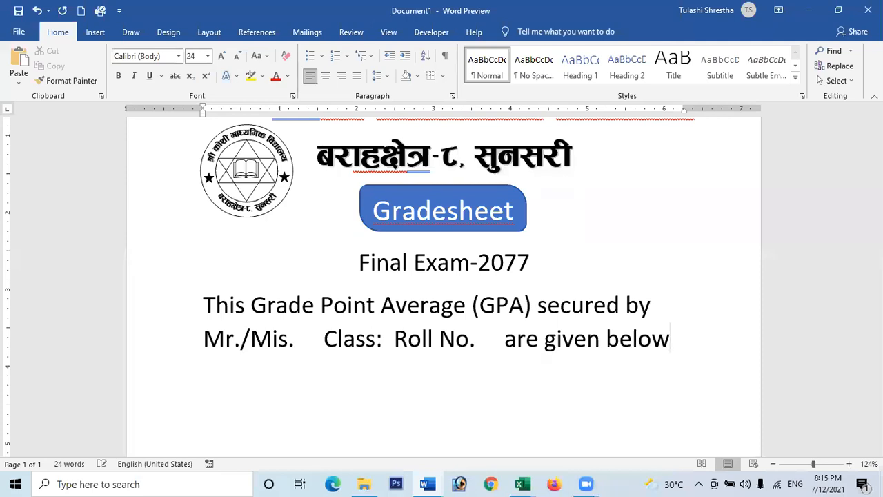
pyautogui.press('Return')
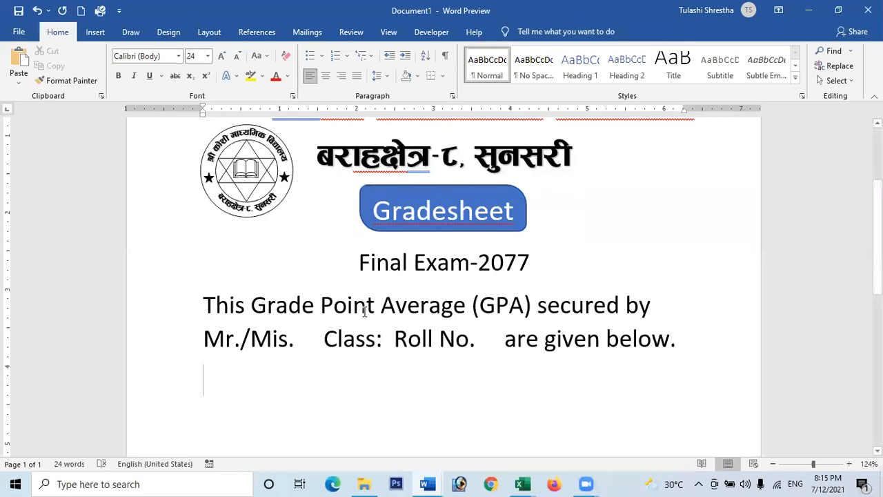
pyautogui.scroll(-2, 361, 311)
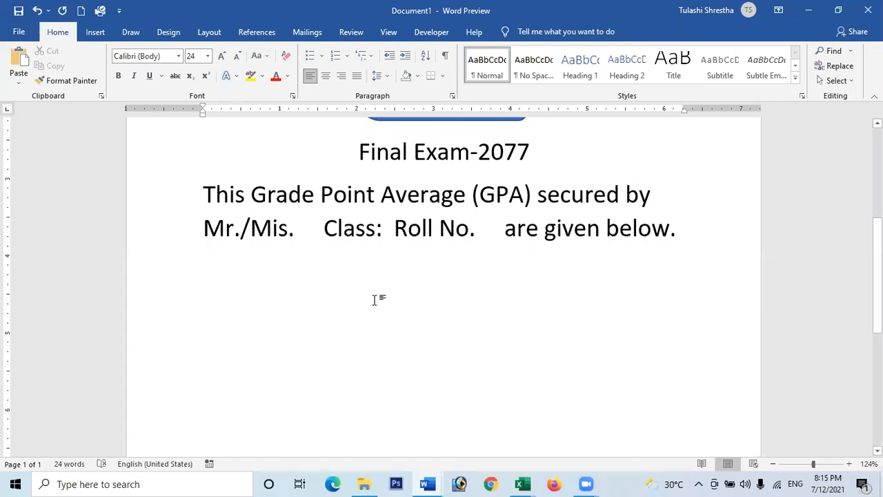
pyautogui.scroll(5, 416, 303)
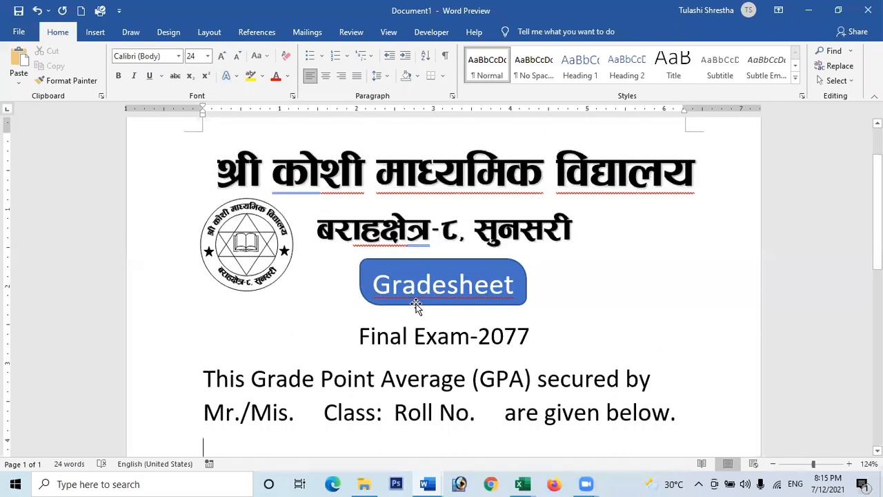
pyautogui.scroll(-1, 416, 305)
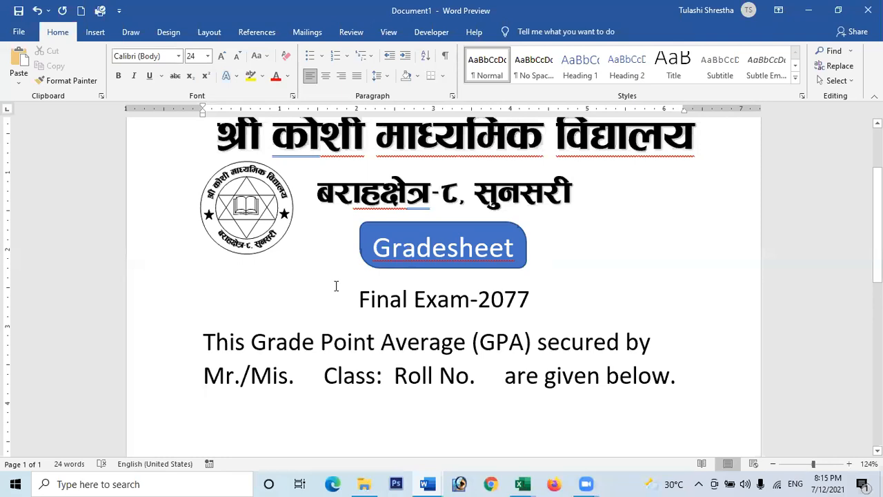
pyautogui.scroll(1, 357, 278)
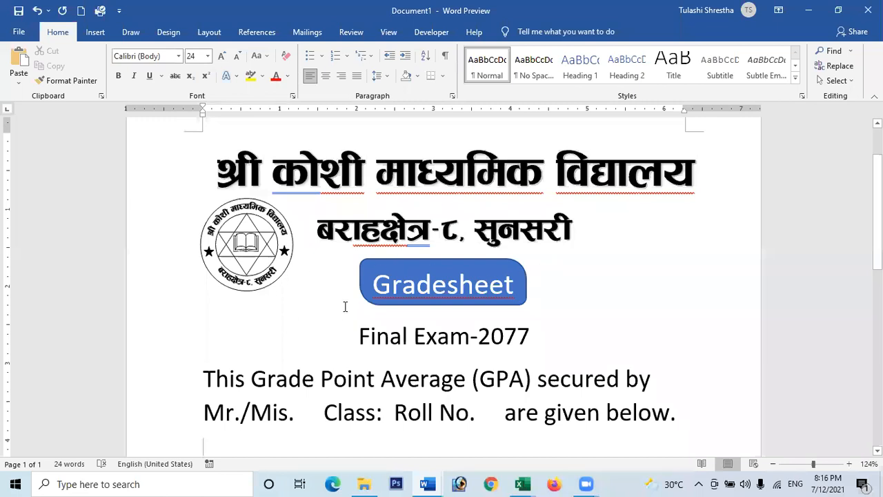
# Insert a table with 7 columns and 13 rows on the blank line below the GPA sentence
pyautogui.scroll(-3, 362, 313)
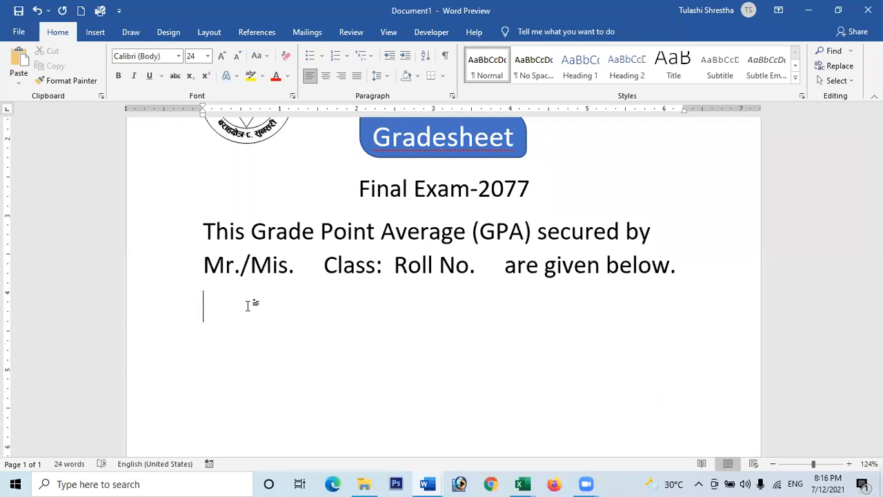
pyautogui.click(94, 32)
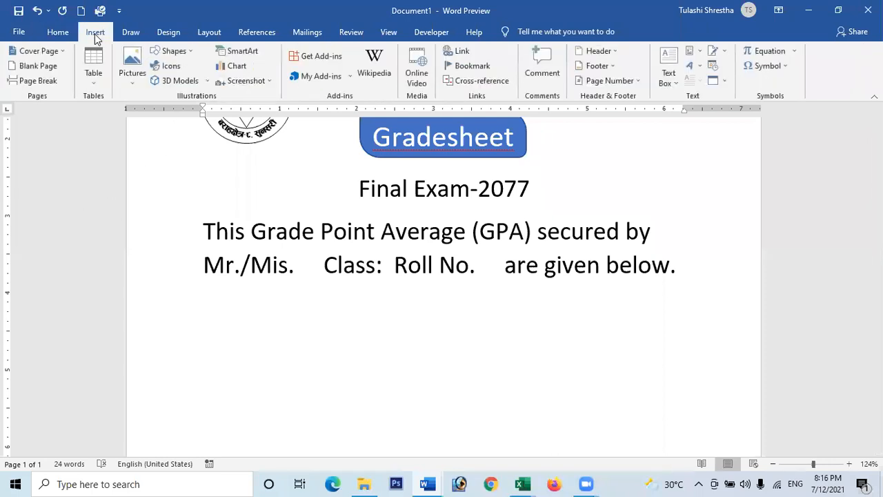
pyautogui.click(93, 87)
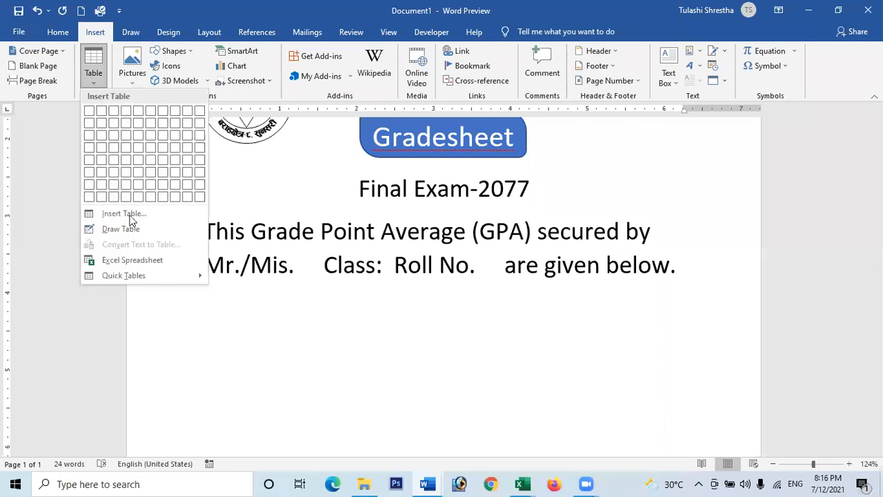
pyautogui.click(125, 214)
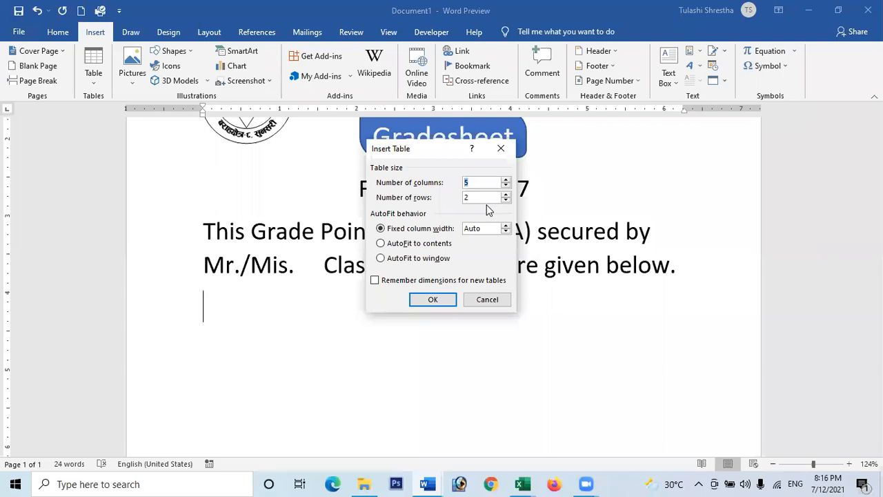
pyautogui.write('7')
pyautogui.press('Tab')
pyautogui.write('13')
pyautogui.click(432, 300)
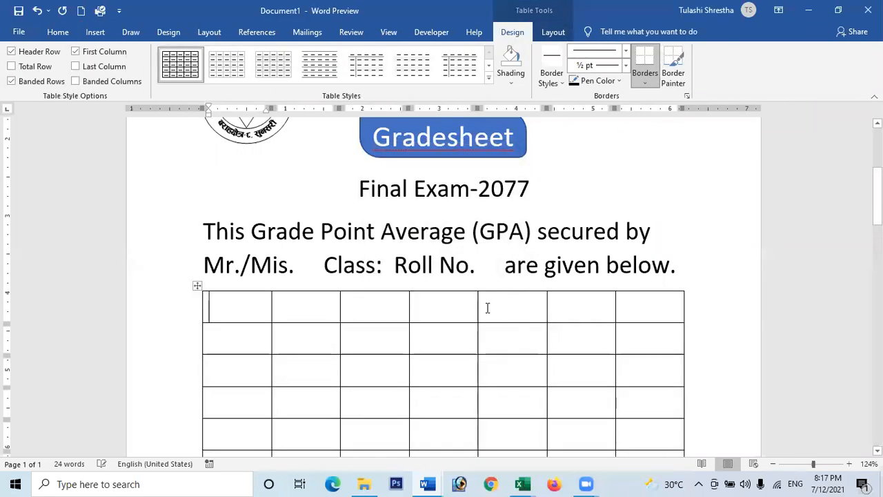
# Delete the entire empty table below the GPA sentence
pyautogui.scroll(-2, 493, 306)
pyautogui.scroll(-5, 507, 303)
pyautogui.scroll(6, 531, 306)
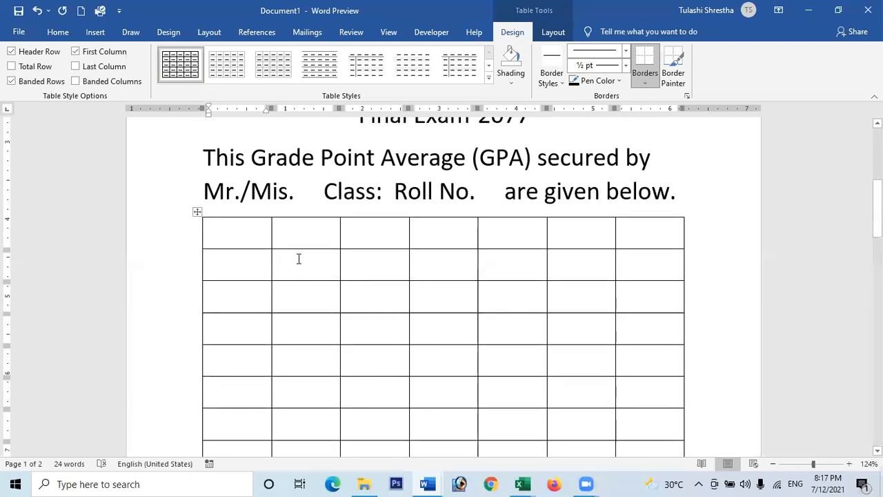
pyautogui.click(196, 211)
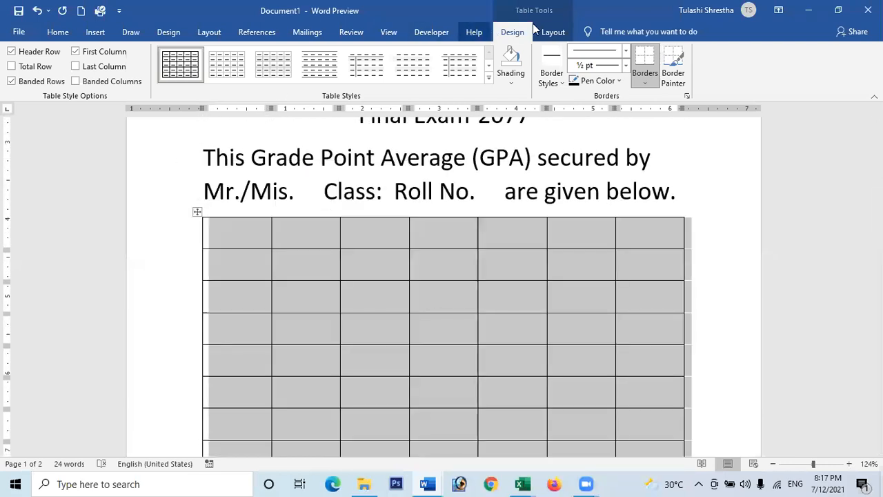
pyautogui.click(552, 32)
pyautogui.click(159, 69)
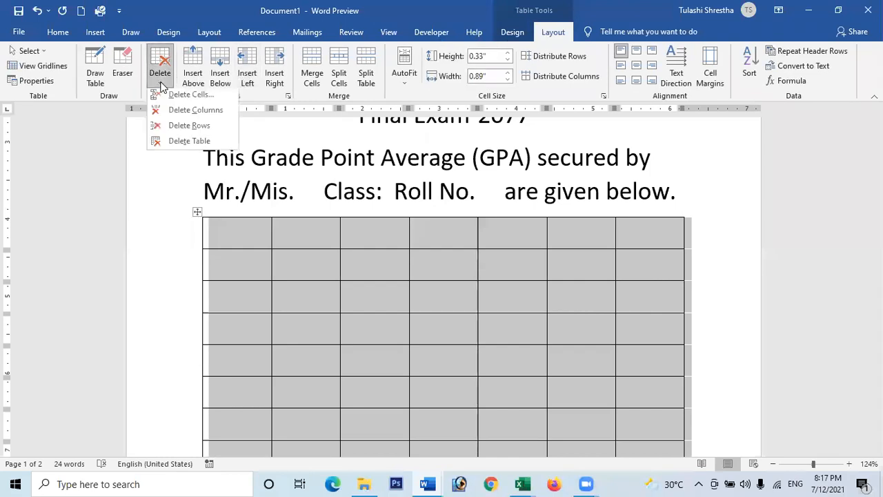
pyautogui.click(183, 144)
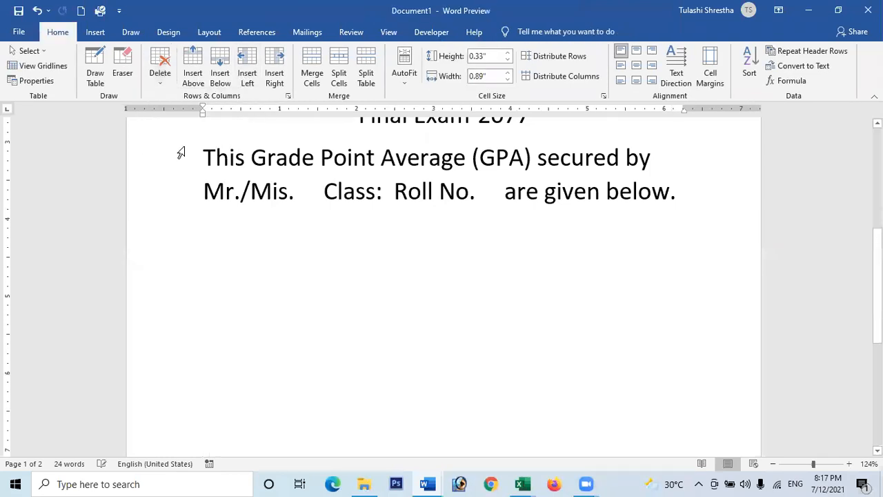
# Insert a new table of 7 columns and 13 rows with automatic fixed column width below the GPA sentence
pyautogui.click(95, 32)
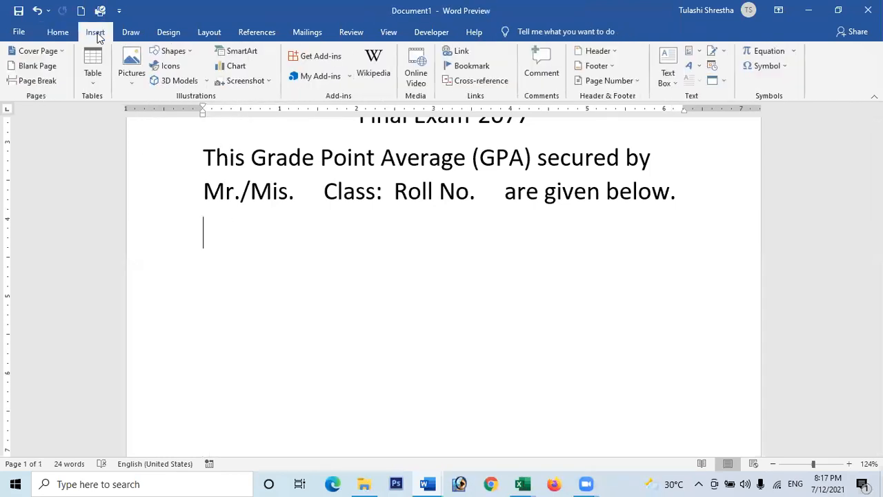
pyautogui.click(94, 83)
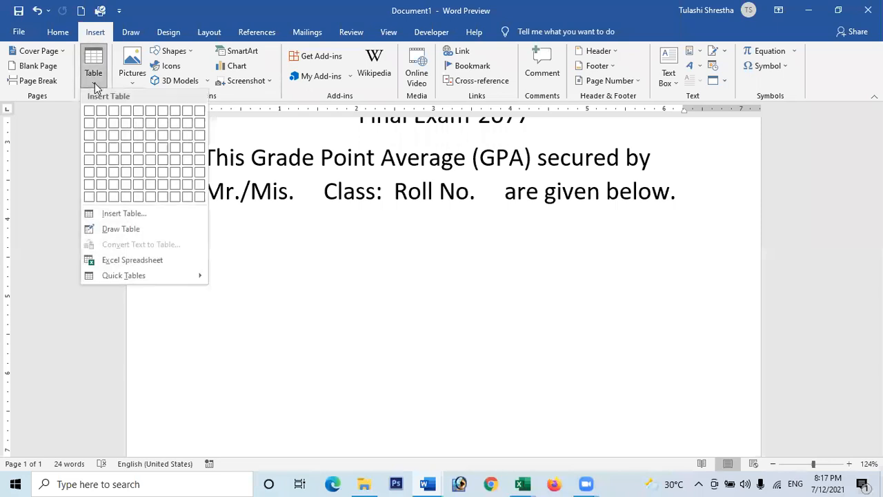
pyautogui.click(135, 213)
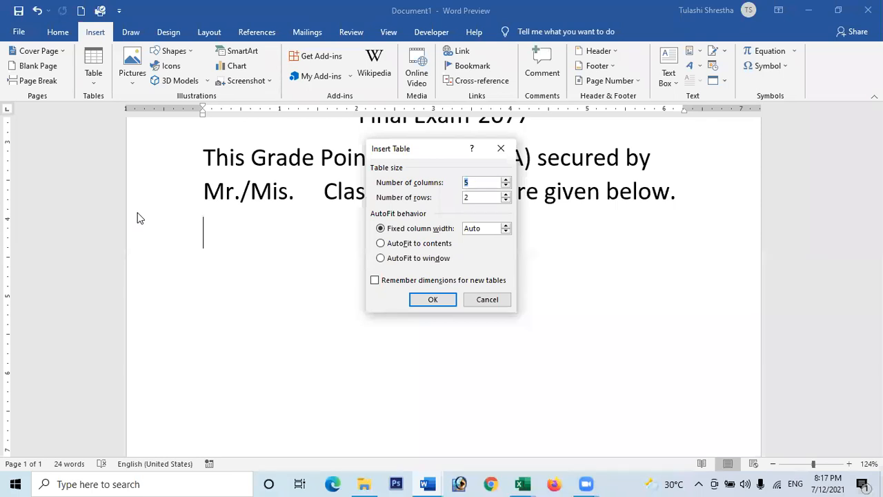
pyautogui.write('7')
pyautogui.click(483, 197)
pyautogui.press('BackSpace')
pyautogui.write('13')
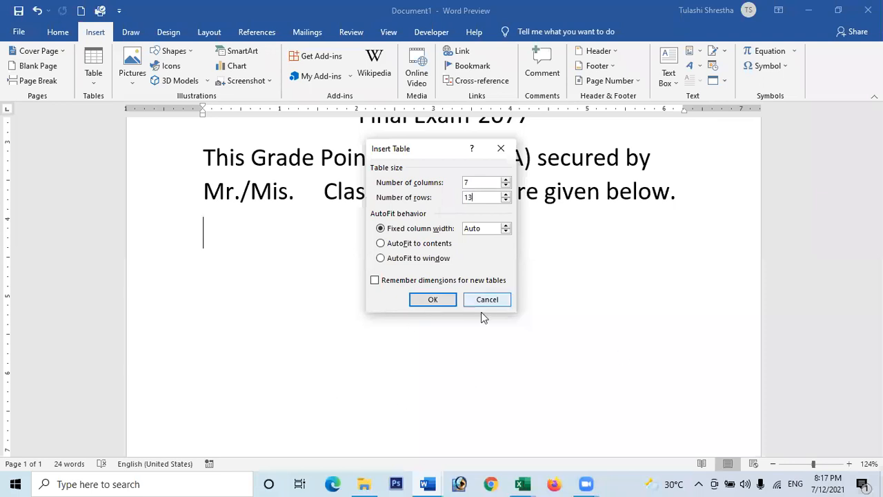
pyautogui.click(438, 300)
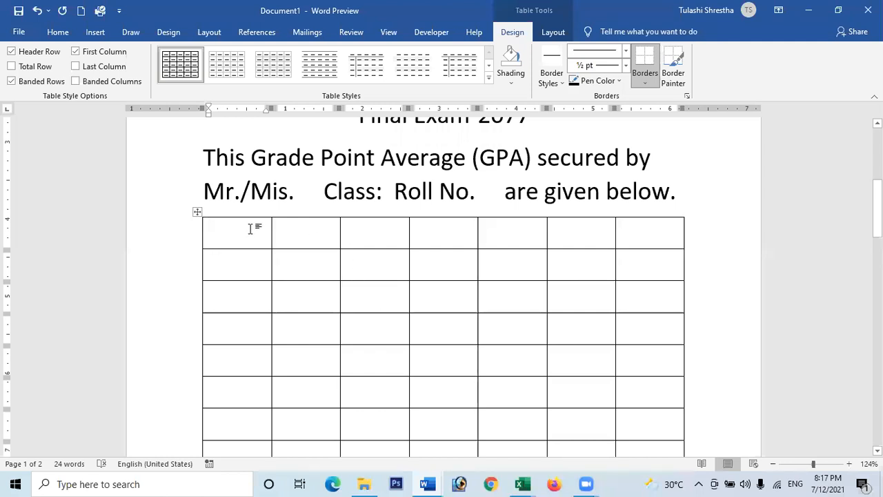
# Fill the first four header cells of the table with "SN", "Subjects", "TH" and "PR"
pyautogui.write('SN')
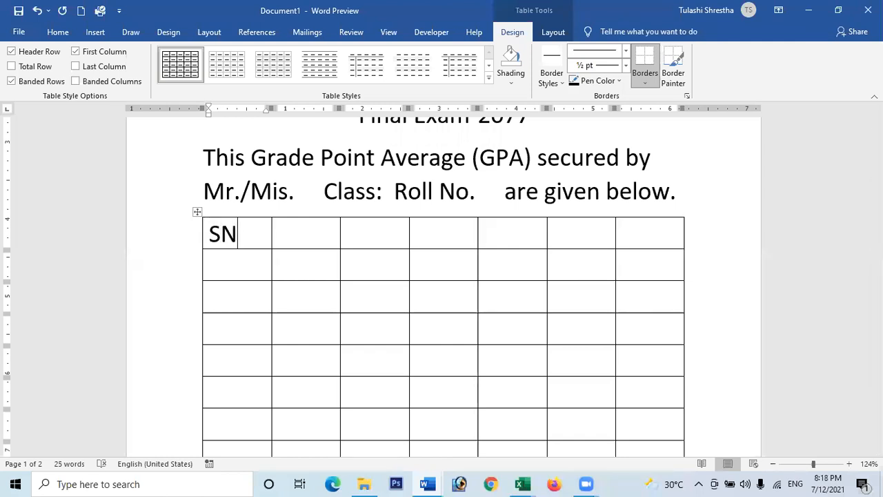
pyautogui.press('Tab')
pyautogui.write('Subjec')
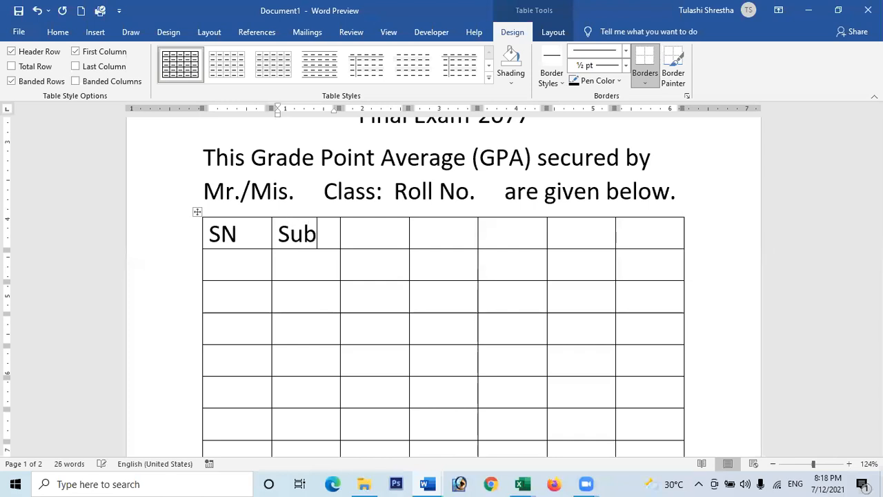
pyautogui.write('ts')
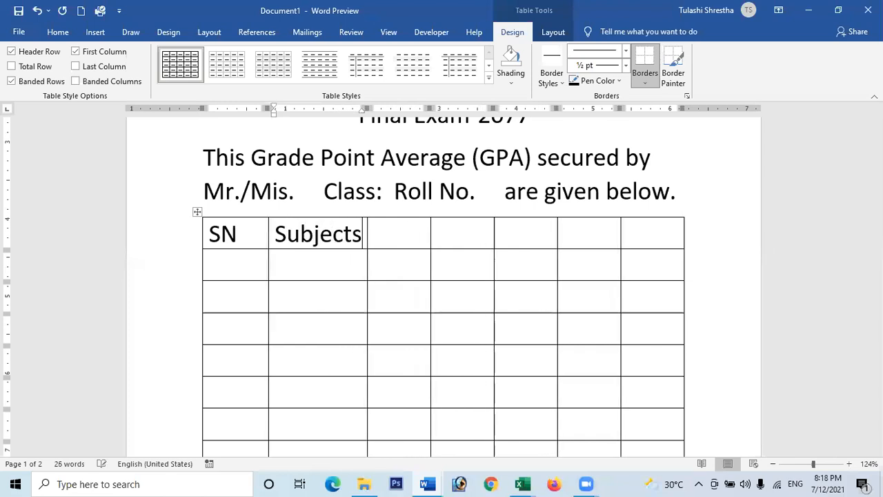
pyautogui.press('Tab')
pyautogui.write('TH')
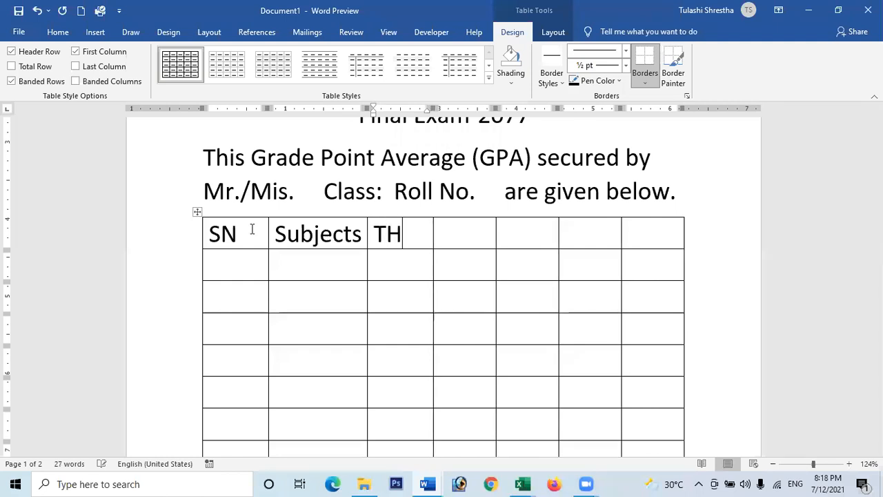
pyautogui.click(469, 232)
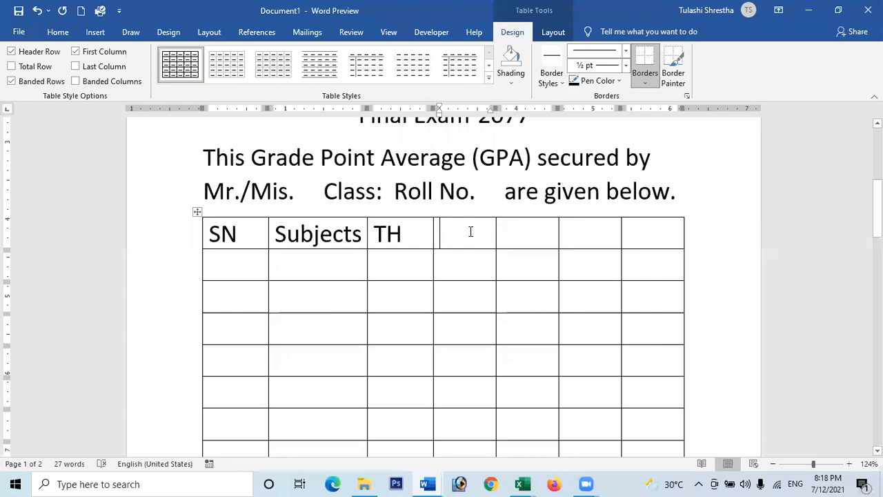
pyautogui.write('PR')
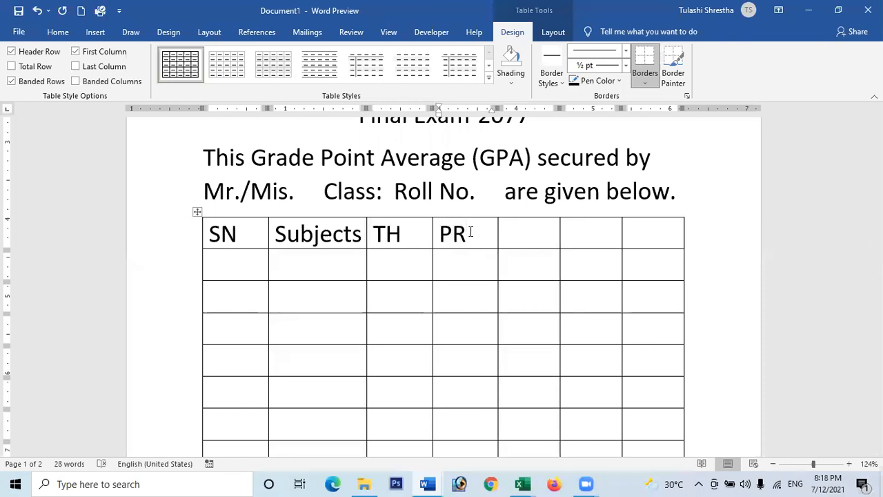
# Merge the fifth and sixth cells of the table's header row and place the cursor in the merged cell
pyautogui.click(543, 229)
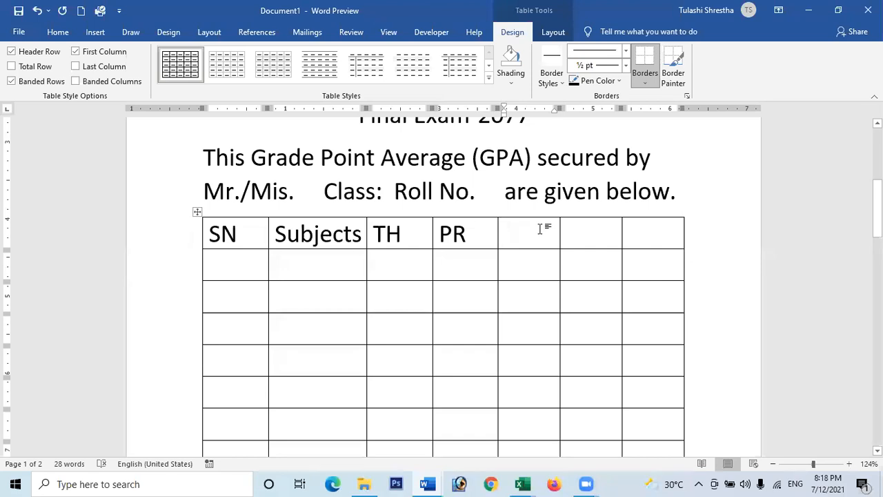
pyautogui.moveTo(539, 229); pyautogui.dragTo(575, 231)
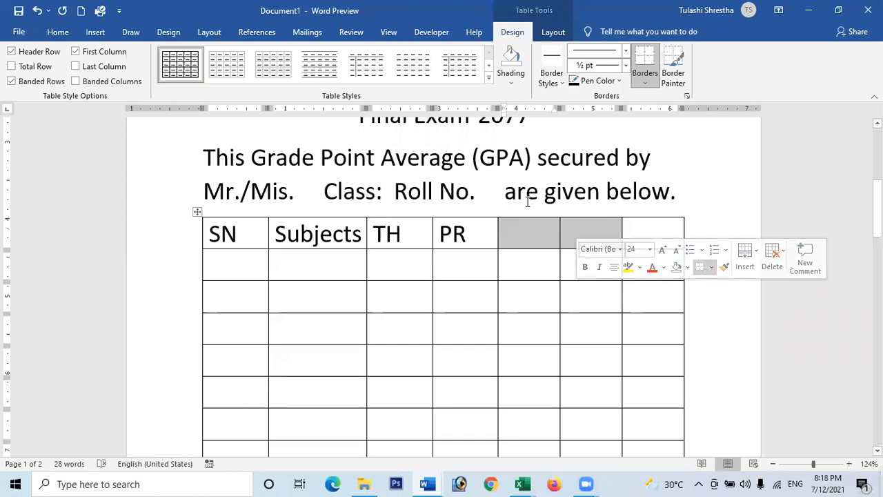
pyautogui.click(553, 32)
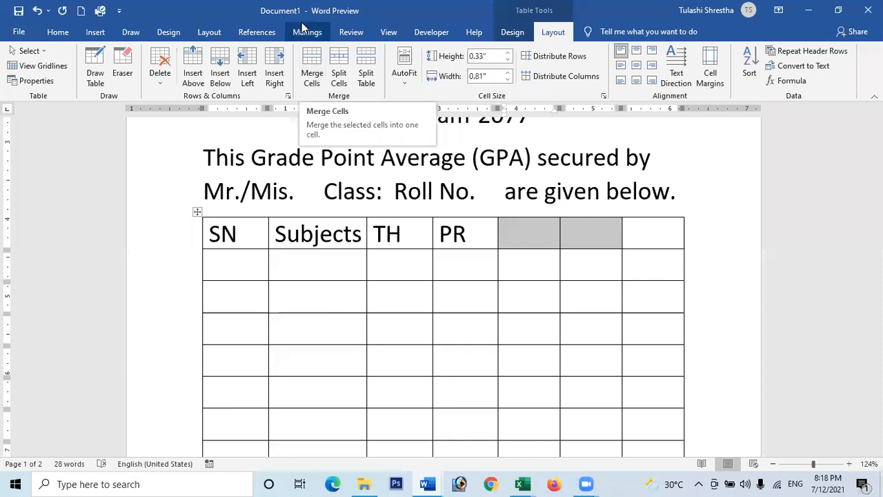
pyautogui.click(309, 72)
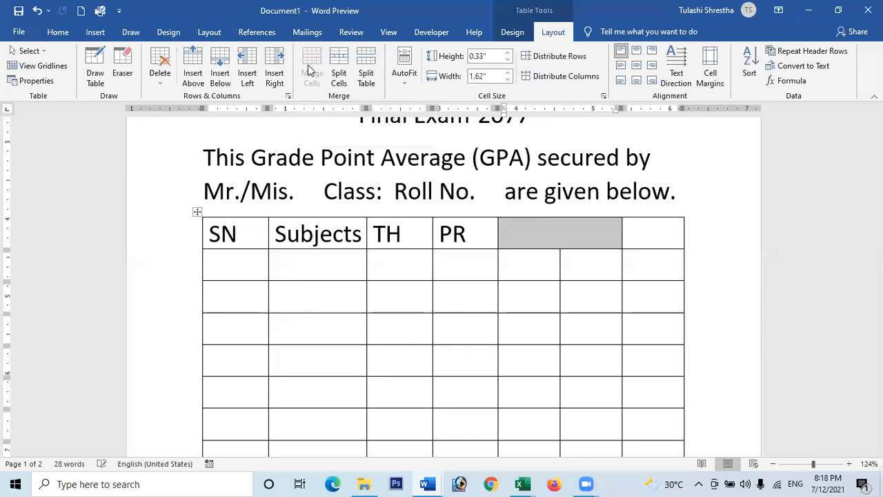
pyautogui.click(580, 258)
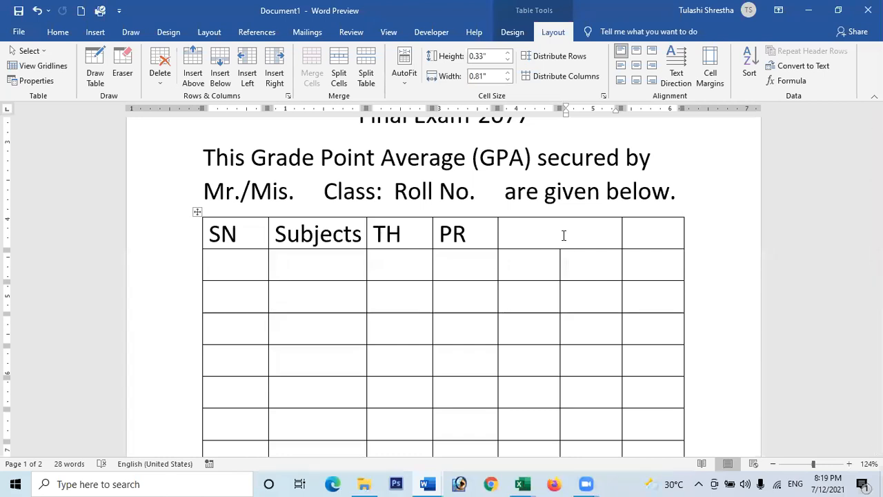
pyautogui.click(611, 231)
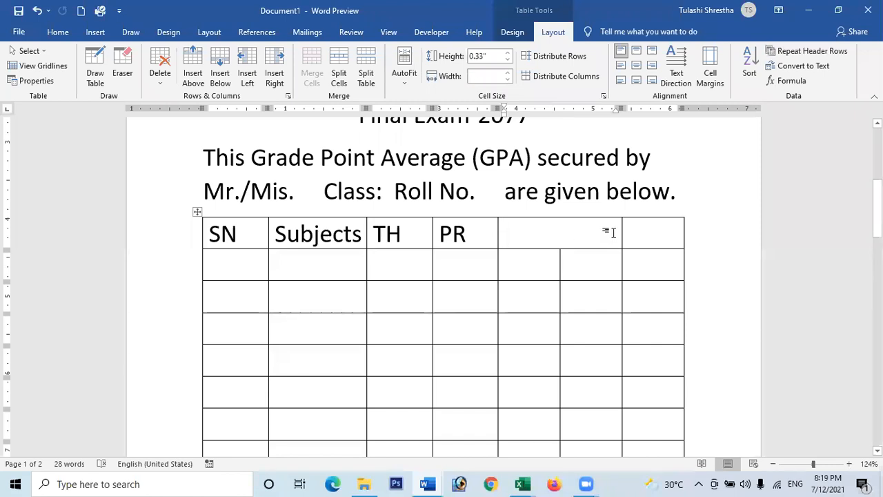
# Enter "Obt. Grade" in the merged header cell and "GPA" in the last header cell of the table
pyautogui.write('O')
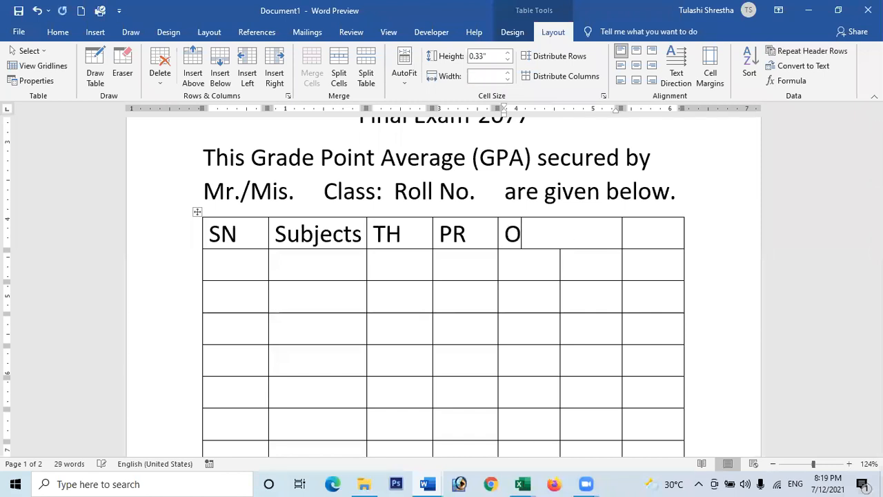
pyautogui.write('bt. Gt')
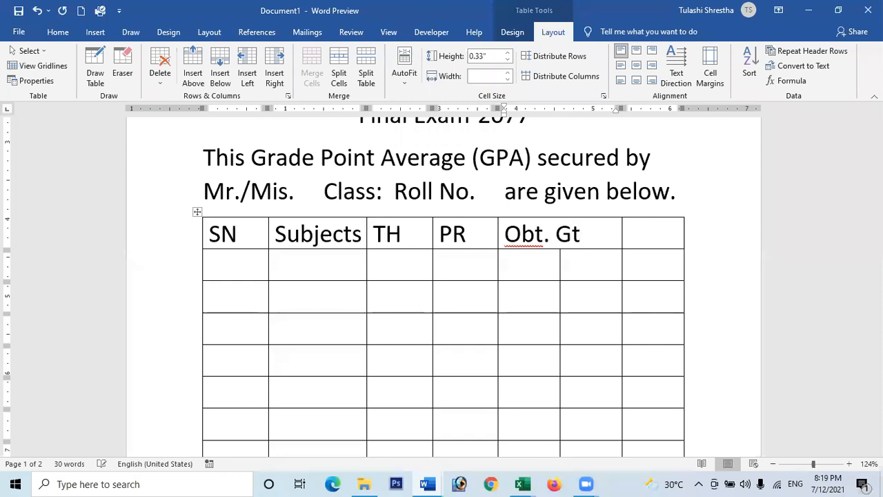
pyautogui.press('BackSpace')
pyautogui.write('rade')
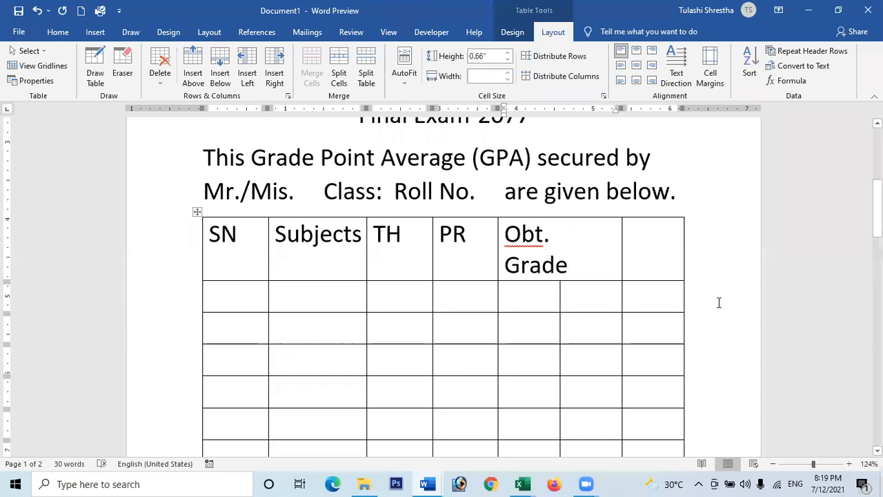
pyautogui.click(658, 253)
pyautogui.write('GPA')
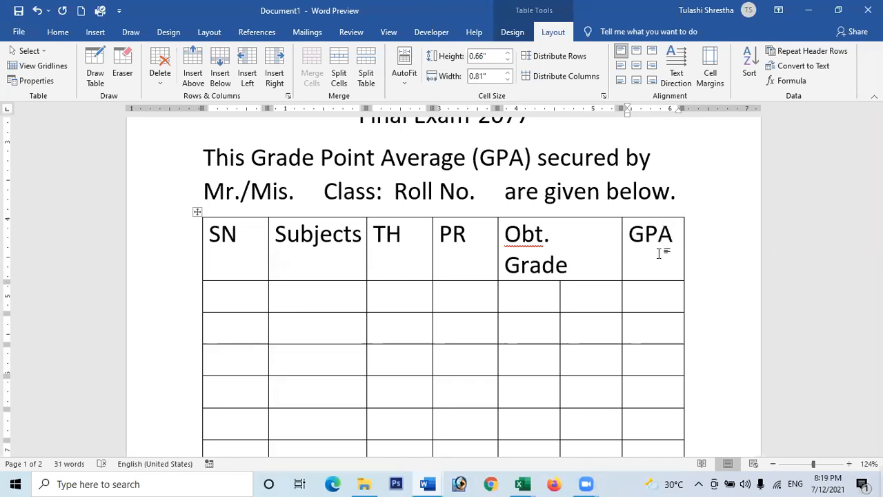
pyautogui.click(649, 297)
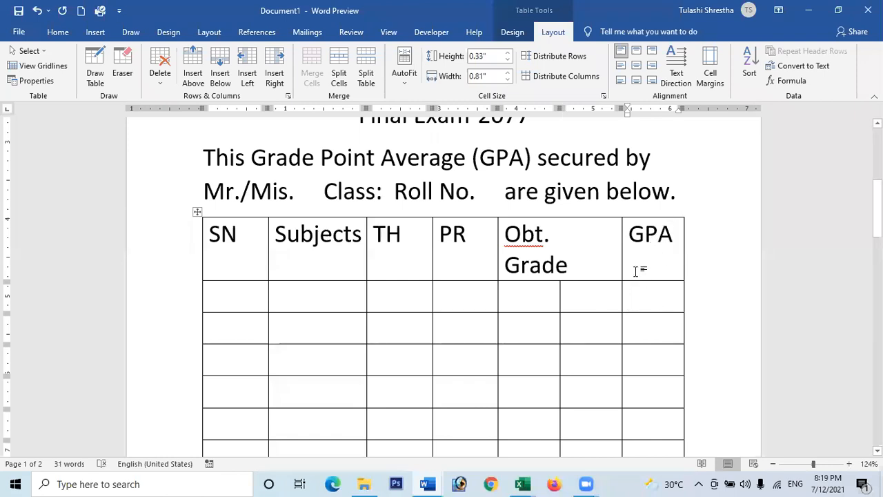
pyautogui.click(571, 239)
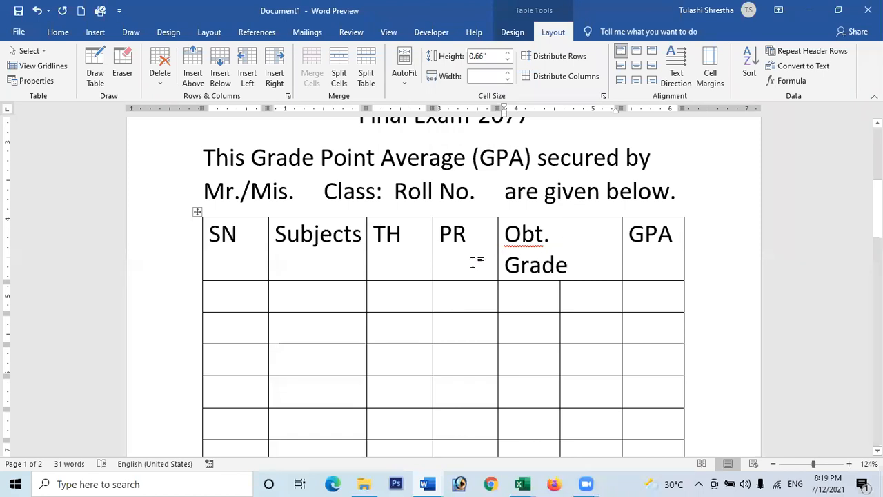
pyautogui.click(525, 295)
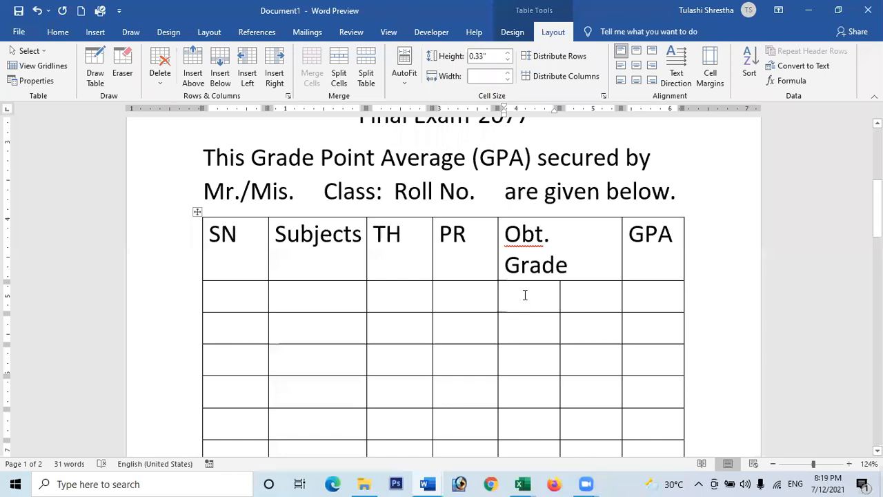
# Add "FM" after "TH" and "PR" in the third and fourth header cells
pyautogui.click(414, 238)
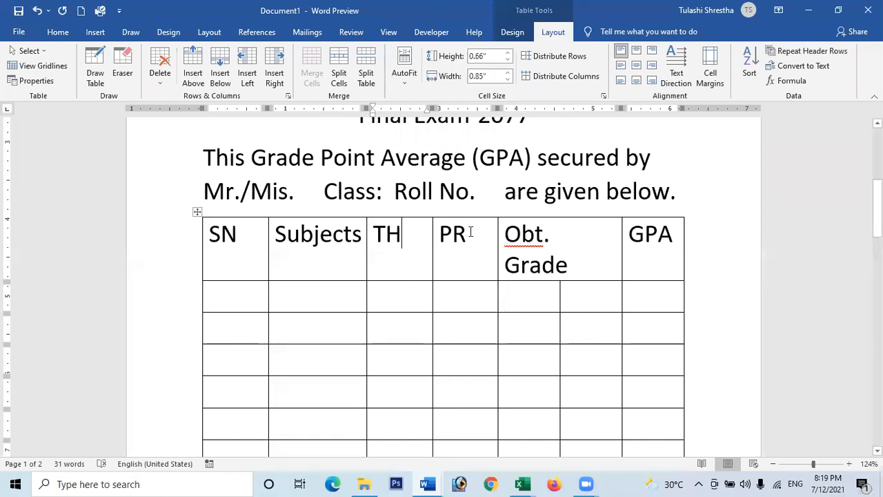
pyautogui.click(413, 234)
pyautogui.write('FM')
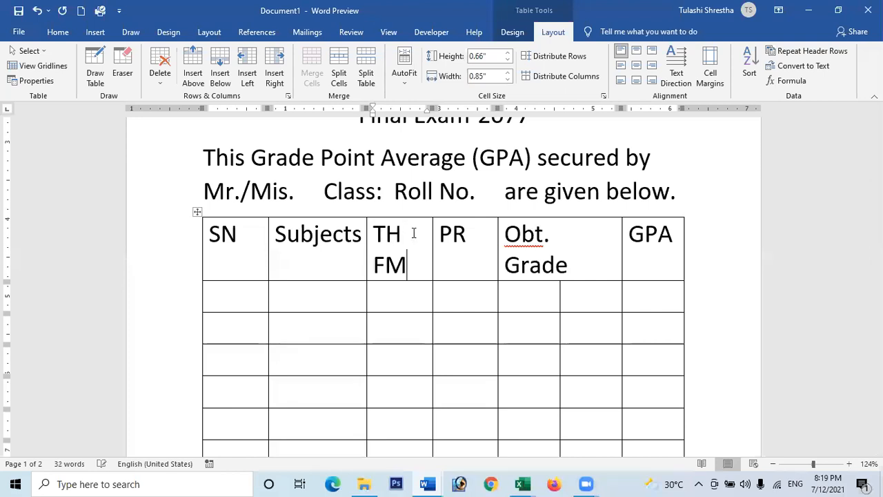
pyautogui.click(483, 233)
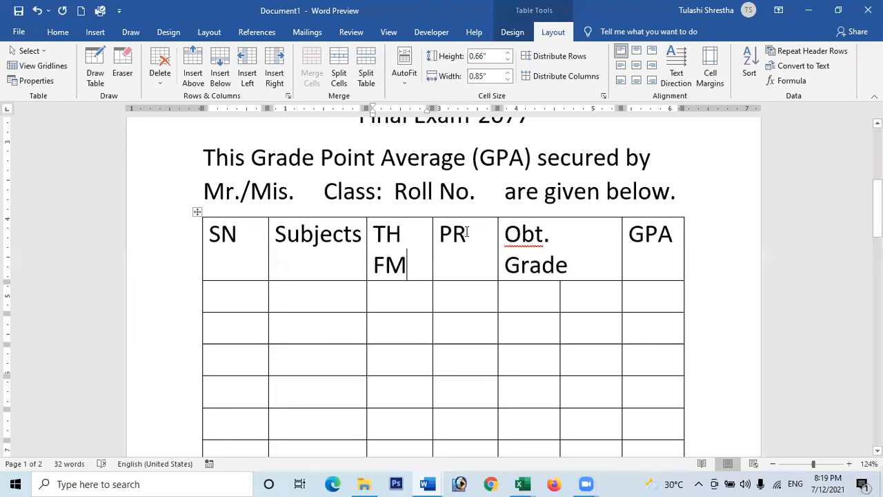
pyautogui.write('FM')
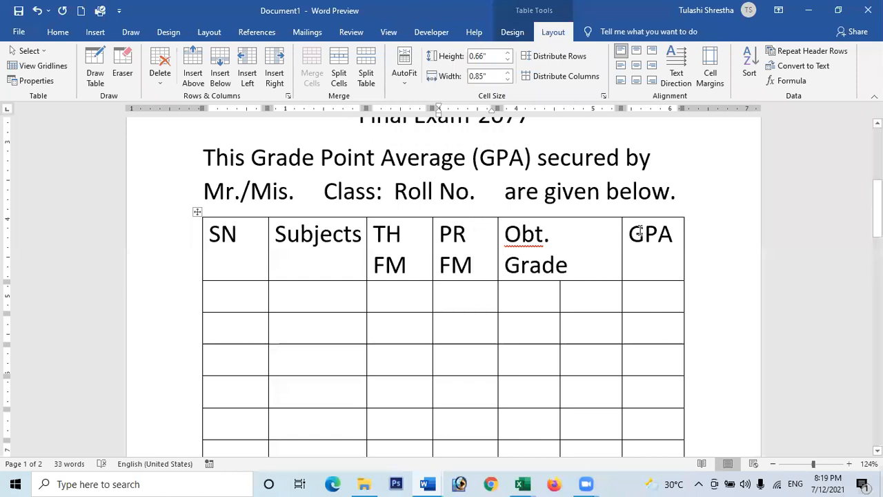
# Enter the subheadings "TH" and "PR" in the two cells below "Obt. Grade"
pyautogui.click(527, 294)
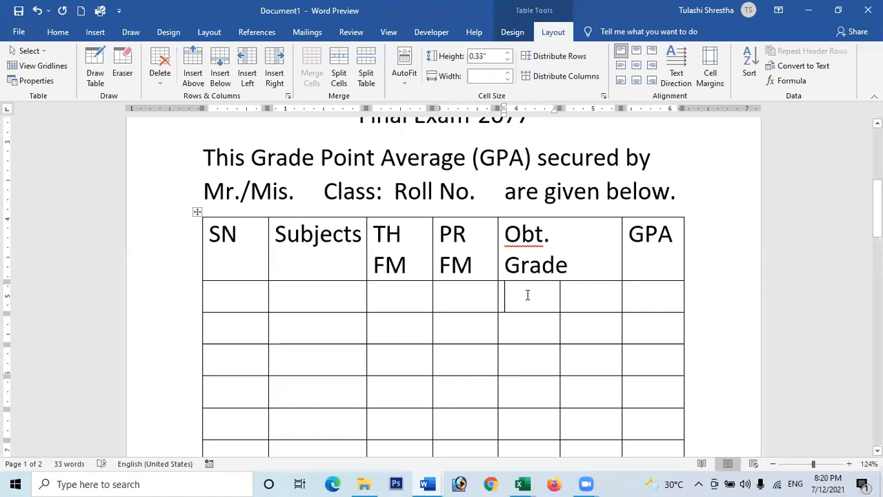
pyautogui.write('TH')
pyautogui.click(582, 293)
pyautogui.write('PR')
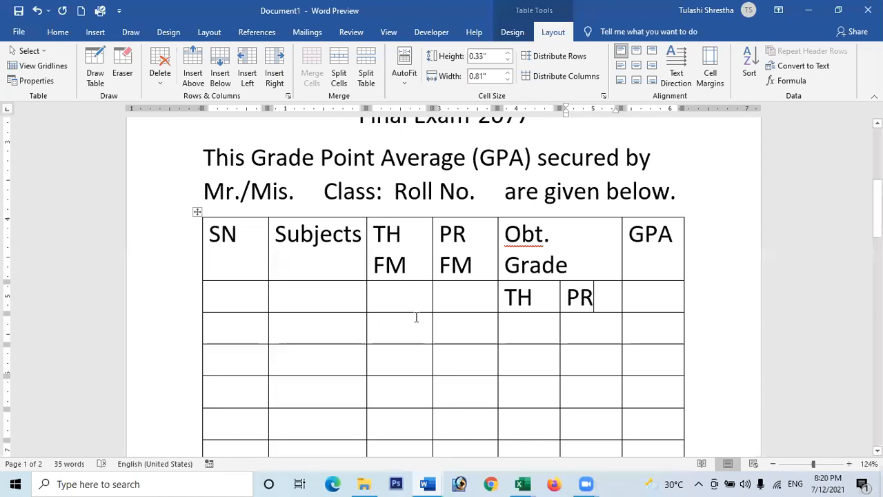
# Narrow the SN, Subjects, TH FM and PR FM columns to fit closely around their header text
pyautogui.scroll(-2, 464, 289)
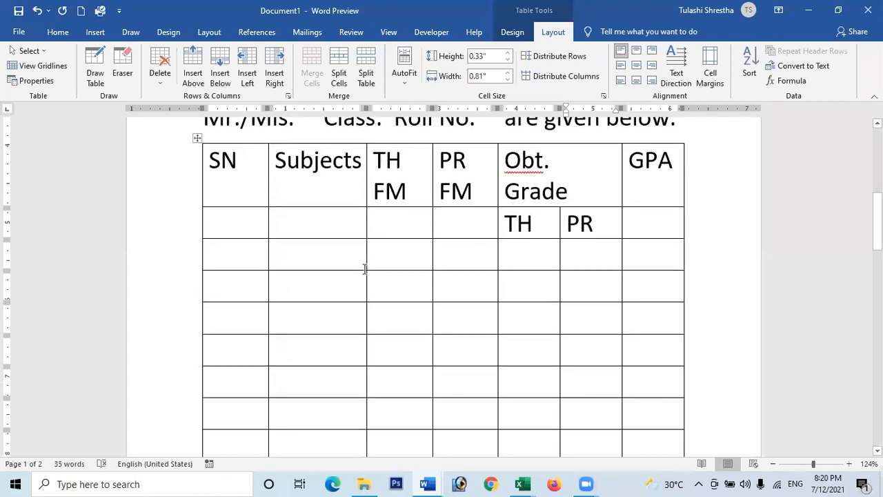
pyautogui.click(263, 215)
pyautogui.moveTo(245, 212); pyautogui.dragTo(242, 212)
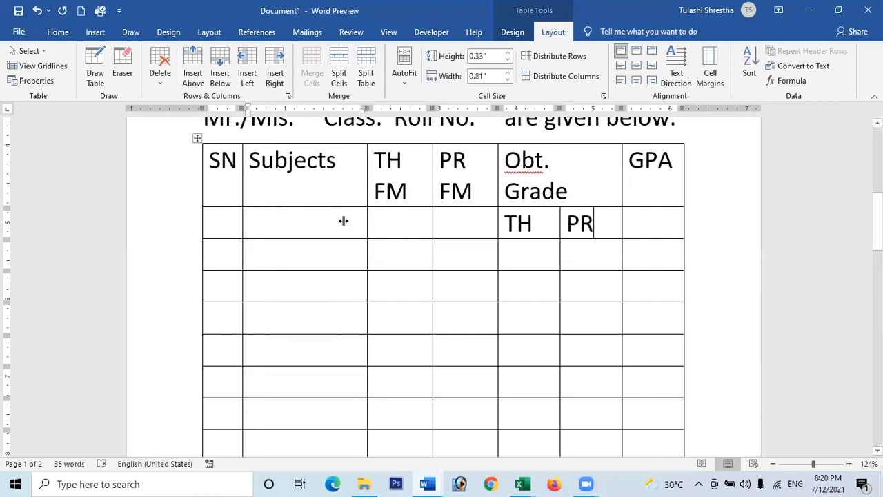
pyautogui.moveTo(342, 221); pyautogui.dragTo(343, 220)
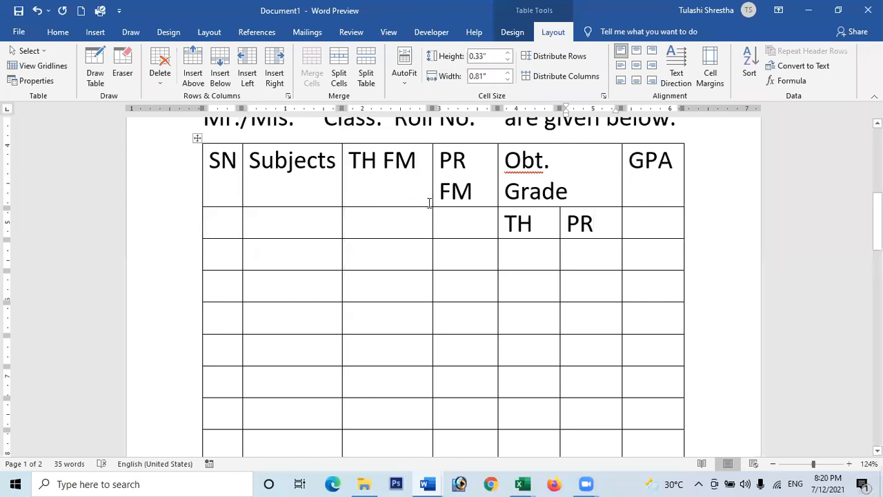
pyautogui.moveTo(428, 217); pyautogui.dragTo(390, 215)
pyautogui.moveTo(497, 220); pyautogui.dragTo(416, 218)
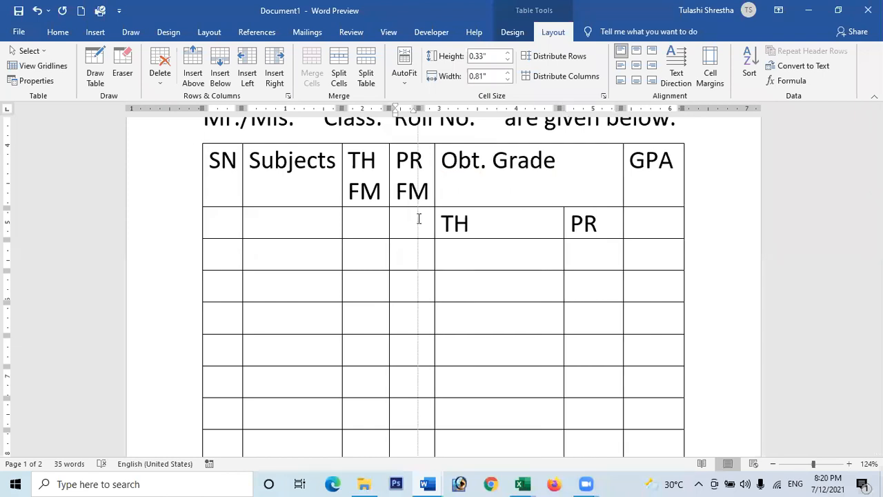
# Narrow the TH and PR columns under "Obt. Grade" to similar widths, leaving the extra space to the GPA column
pyautogui.moveTo(563, 227); pyautogui.dragTo(501, 227)
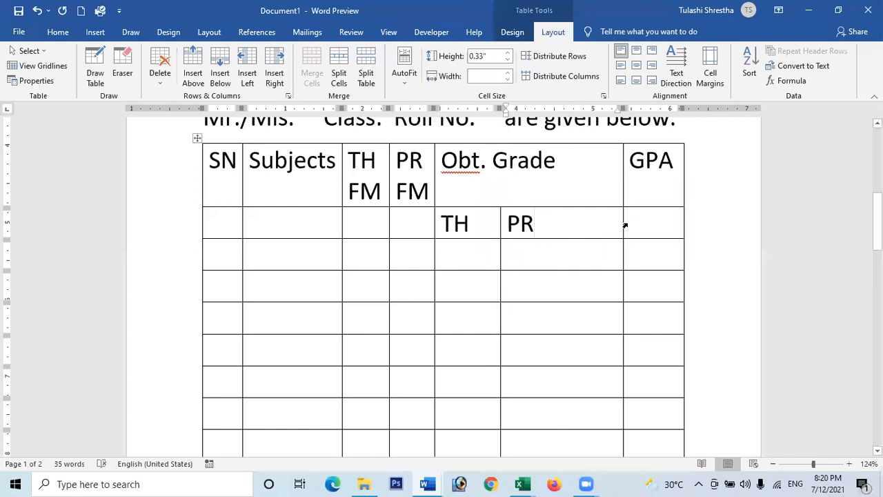
pyautogui.moveTo(620, 221); pyautogui.dragTo(569, 221)
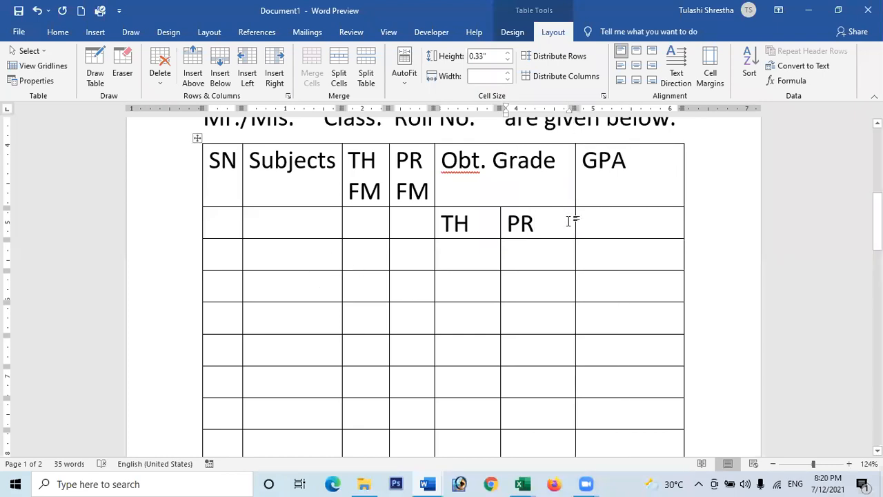
pyautogui.moveTo(575, 220); pyautogui.dragTo(568, 221)
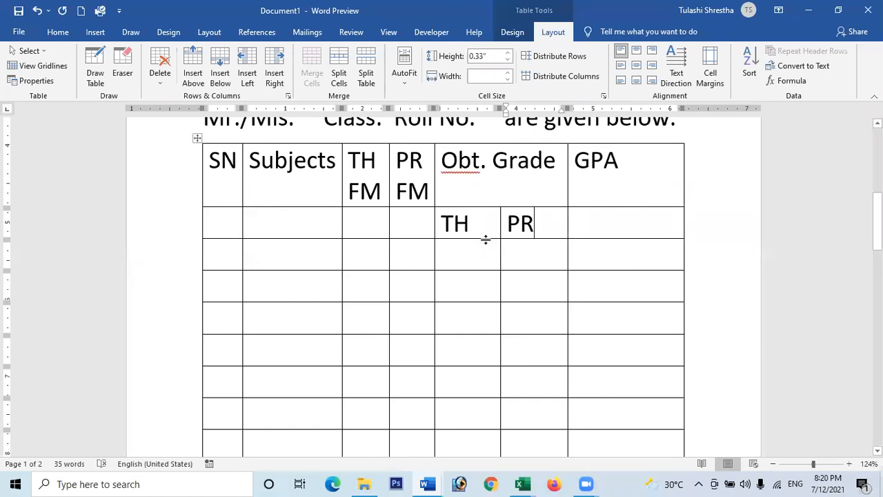
# Merge each of the SN, Subjects, TH FM and PR FM header cells with the empty cell directly below it
pyautogui.moveTo(223, 174); pyautogui.dragTo(225, 216)
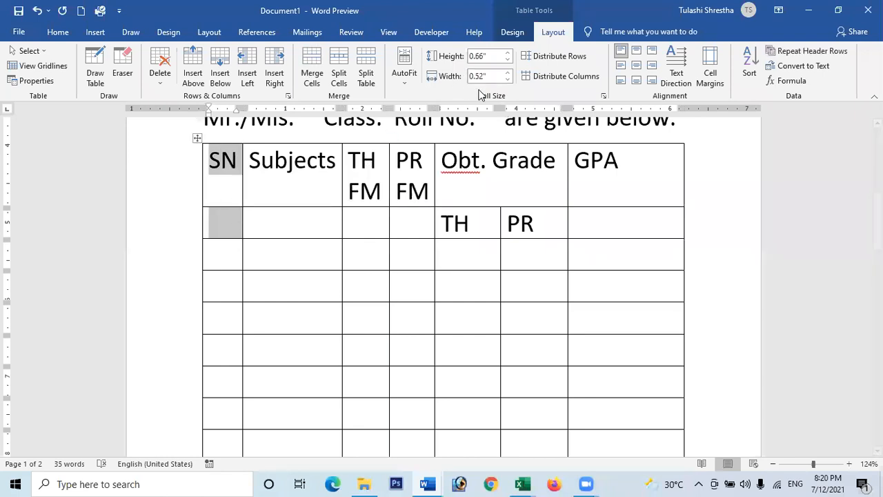
pyautogui.click(312, 69)
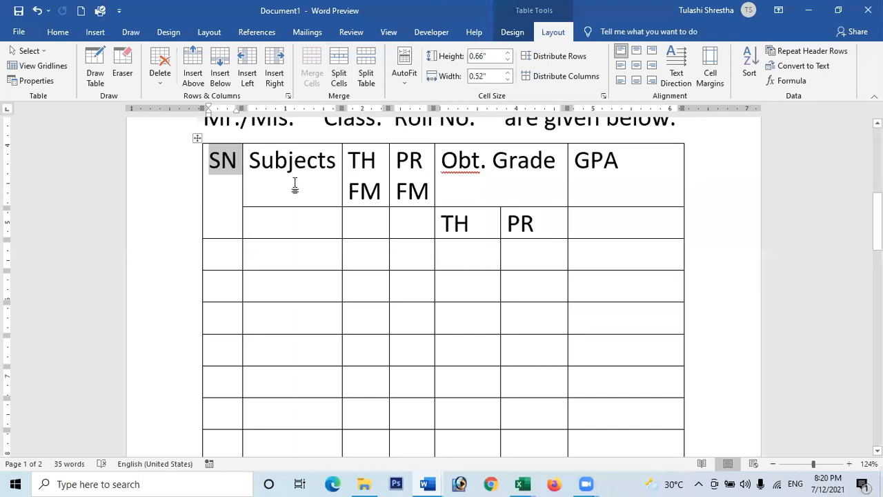
pyautogui.moveTo(297, 193); pyautogui.dragTo(292, 216)
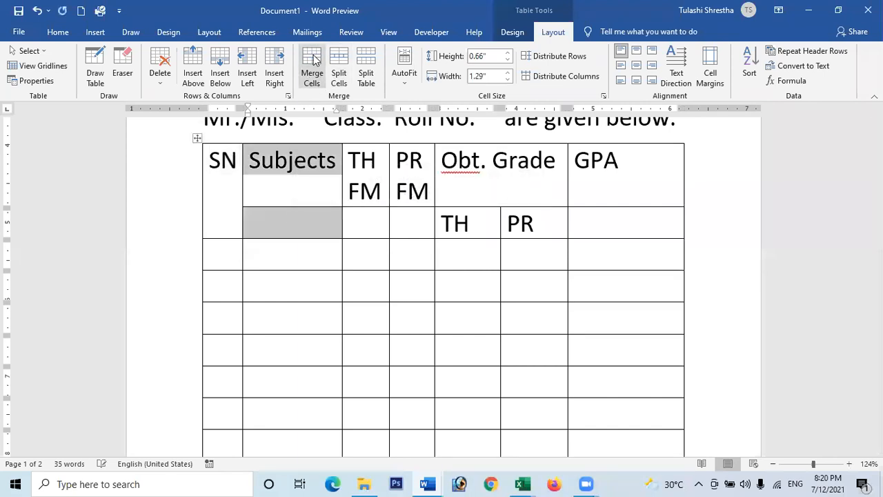
pyautogui.click(312, 63)
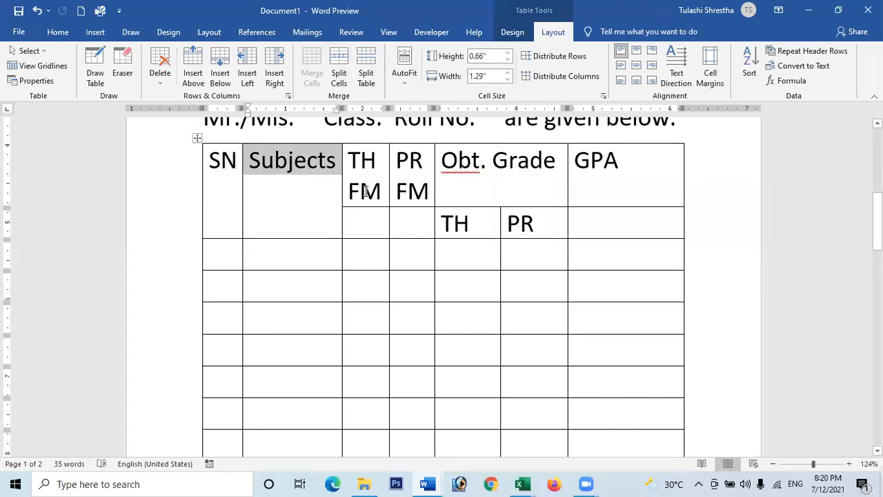
pyautogui.moveTo(366, 191); pyautogui.dragTo(364, 216)
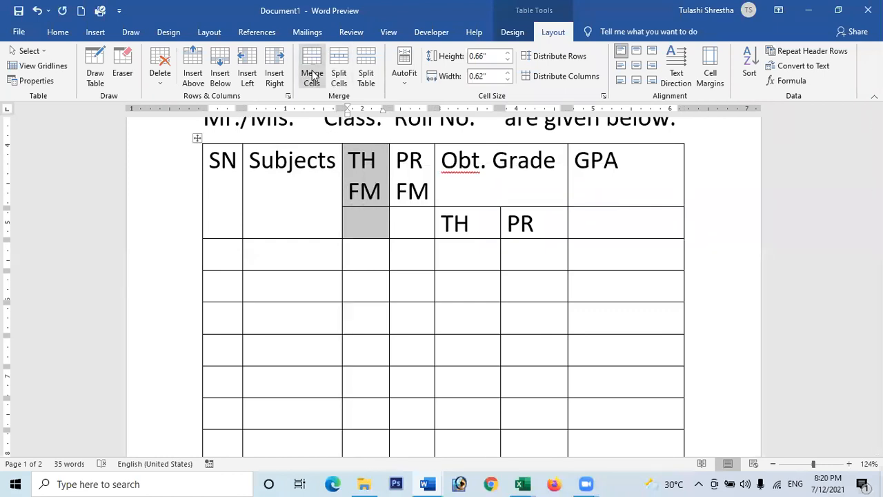
pyautogui.click(313, 75)
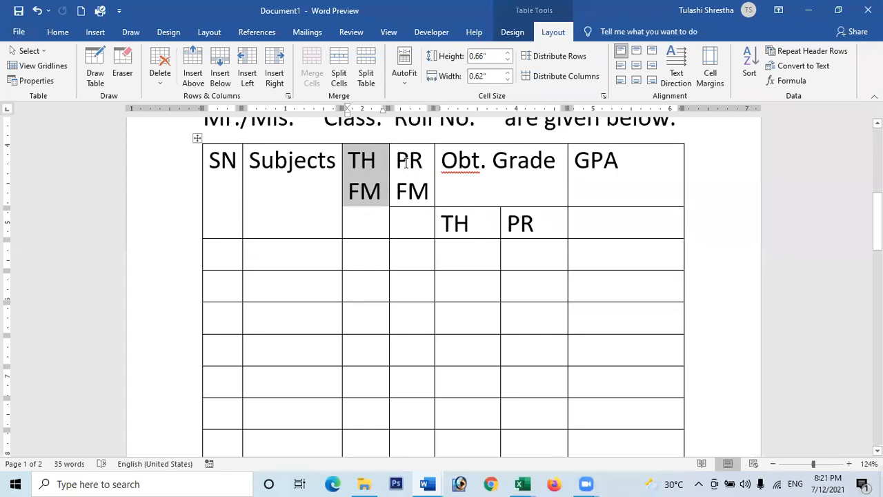
pyautogui.moveTo(410, 159); pyautogui.dragTo(402, 213)
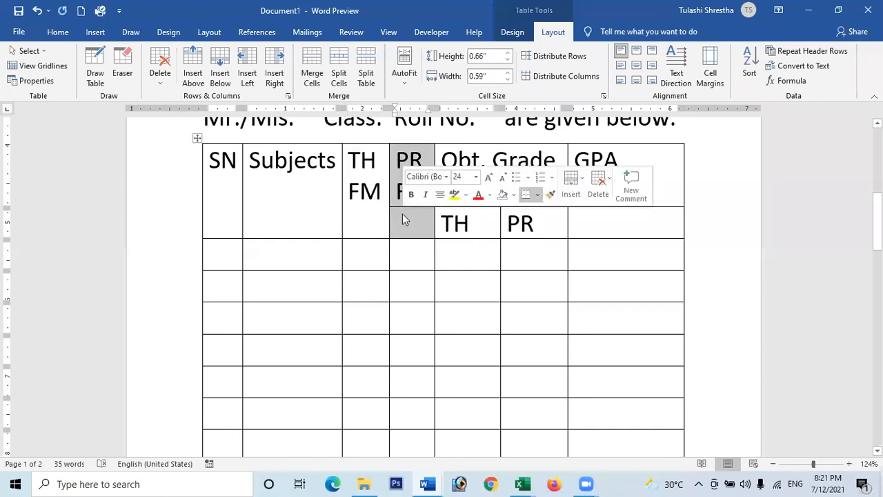
pyautogui.click(308, 62)
pyautogui.click(467, 228)
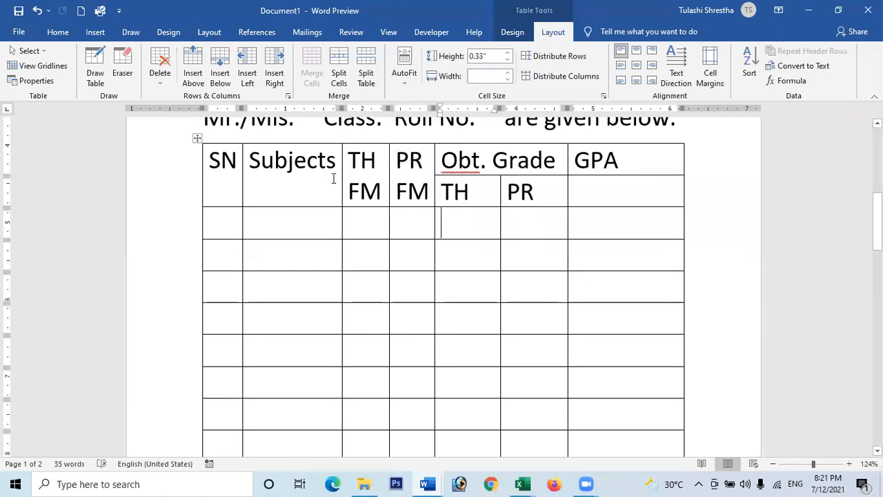
# Center the text of the table's two header rows both horizontally and vertically within their cells
pyautogui.click(183, 170)
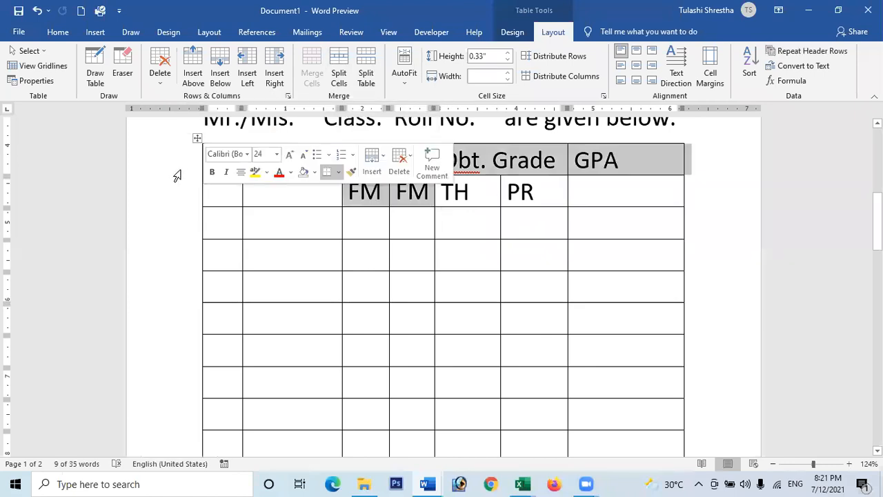
pyautogui.click(282, 158)
pyautogui.click(191, 168)
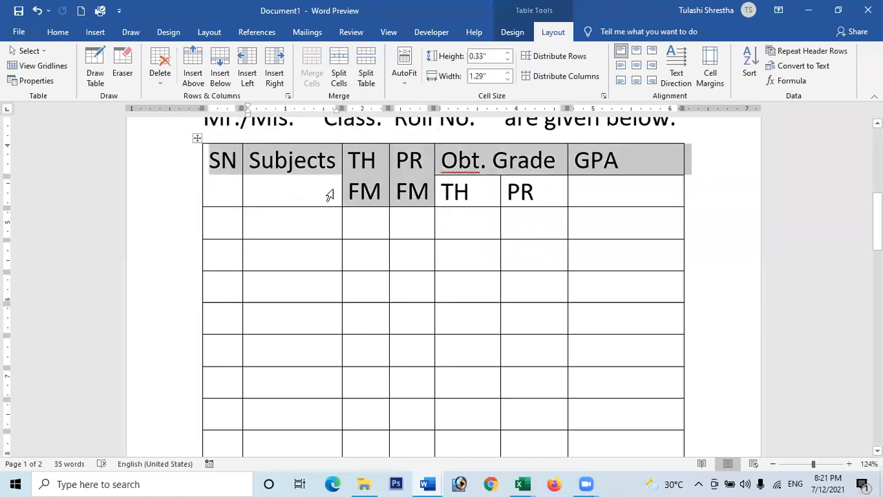
pyautogui.keyDown('shift'); pyautogui.click(560, 197); pyautogui.keyUp('shift')
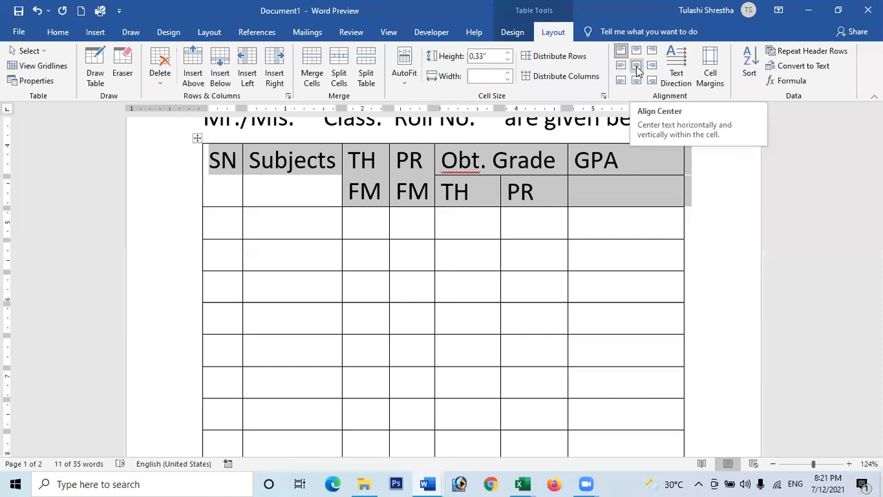
pyautogui.click(513, 32)
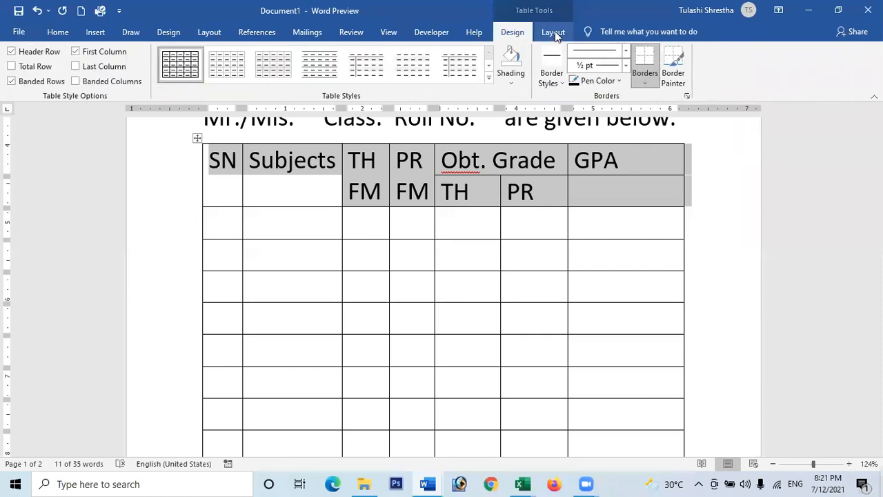
pyautogui.click(555, 31)
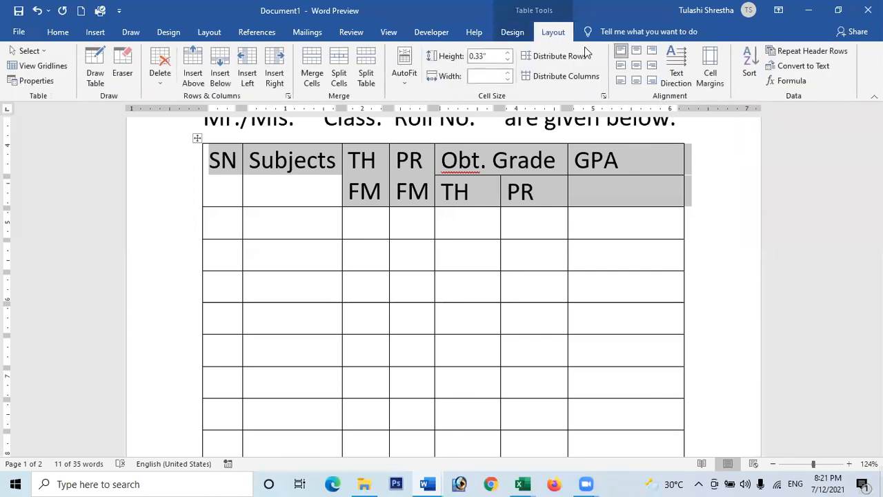
pyautogui.click(637, 66)
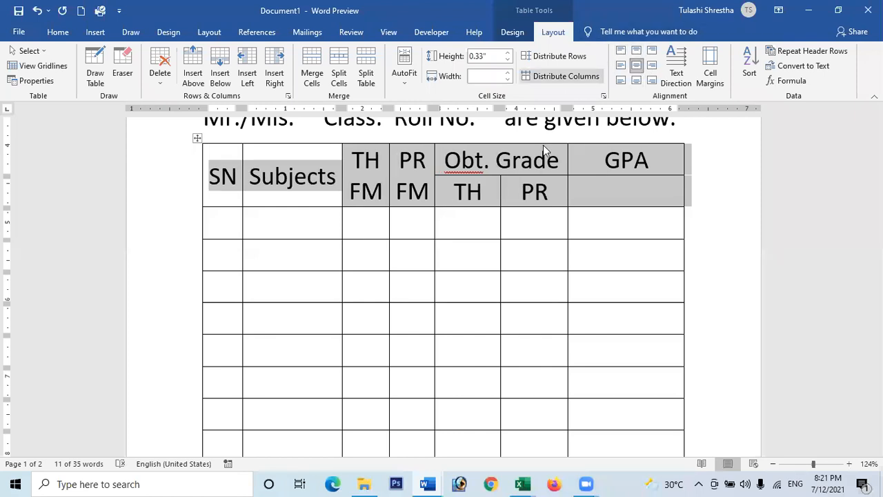
pyautogui.click(466, 232)
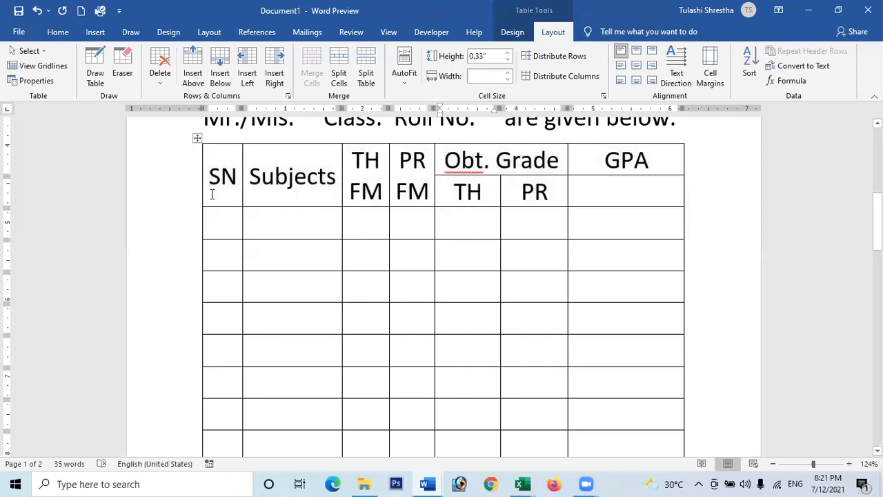
# Try a near-black fill on the table's two header rows
pyautogui.click(172, 163)
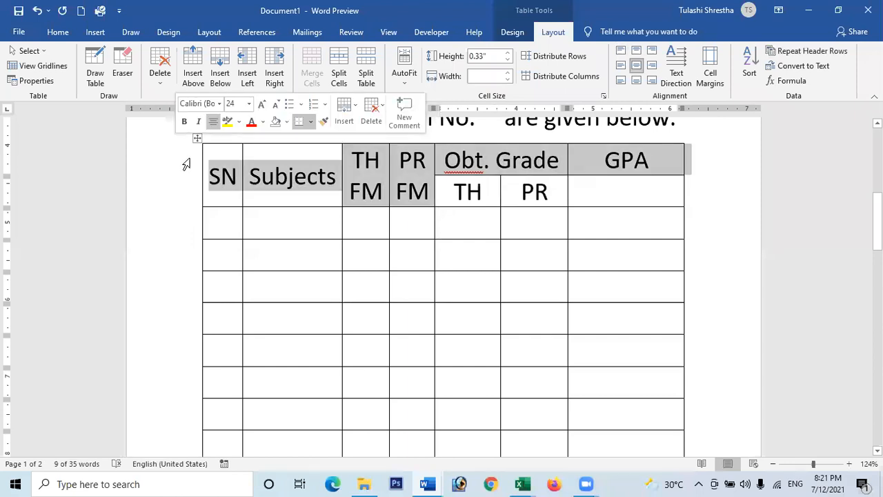
pyautogui.click(284, 214)
pyautogui.moveTo(221, 154); pyautogui.dragTo(622, 193)
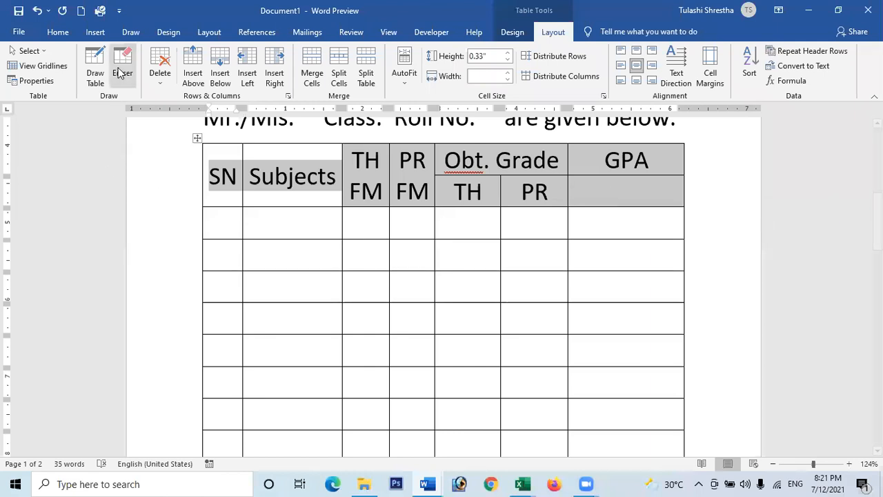
pyautogui.click(58, 32)
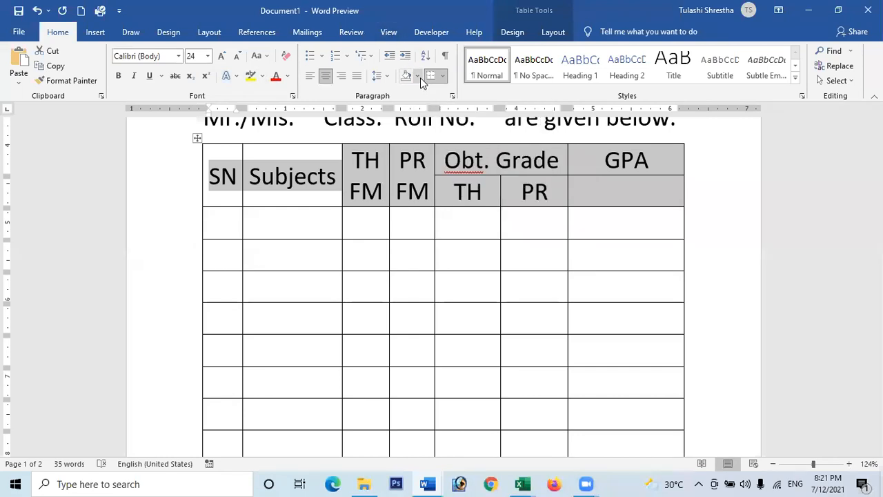
pyautogui.click(418, 77)
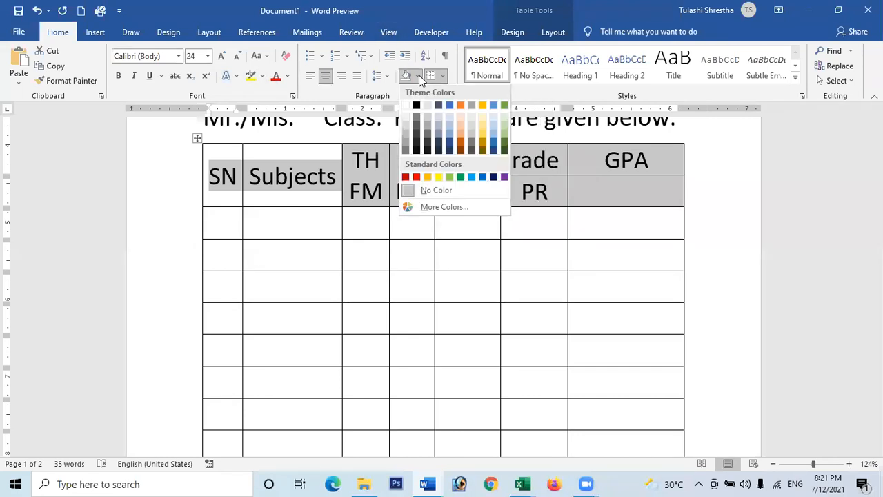
pyautogui.click(418, 145)
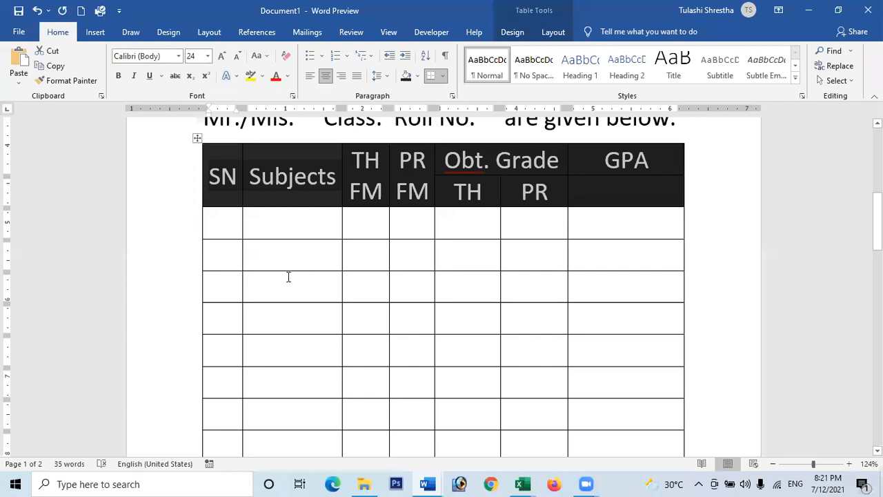
pyautogui.click(274, 257)
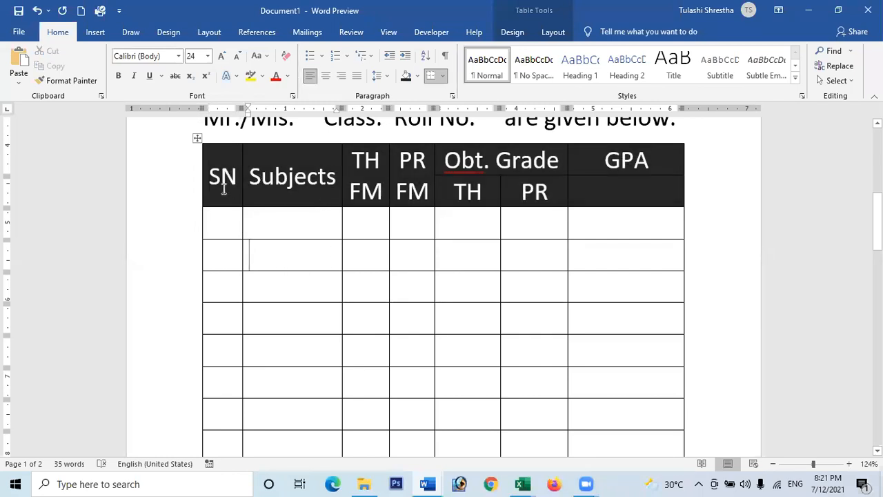
# Shade all cells of the table's two header rows with a light grey fill
pyautogui.moveTo(182, 161)
pyautogui.mouseDown()
pyautogui.moveTo(182, 188)
pyautogui.moveTo(568, 191)
pyautogui.mouseUp()
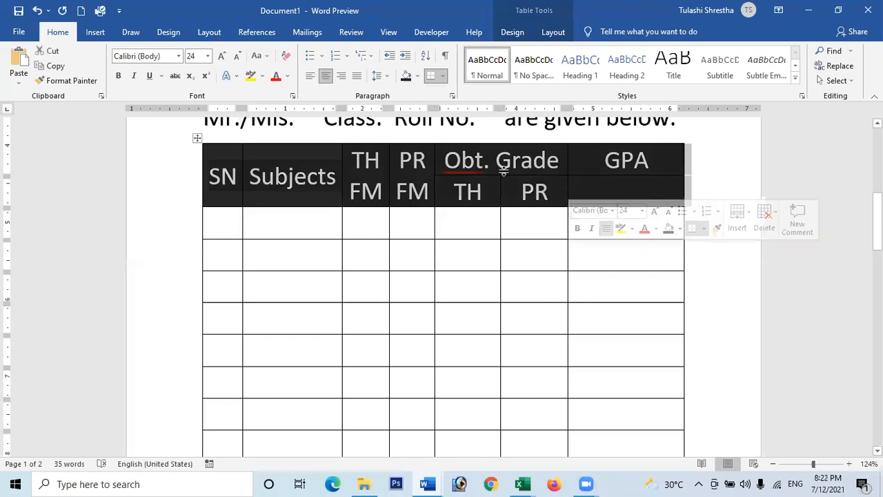
pyautogui.click(416, 80)
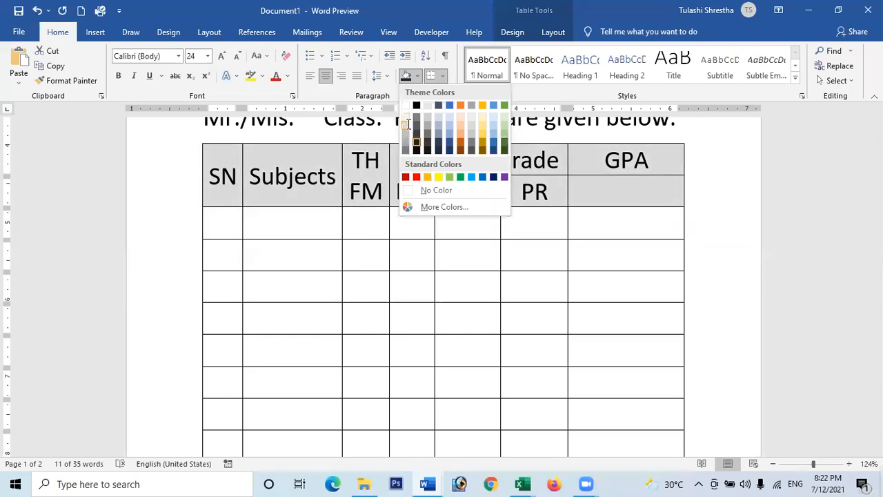
pyautogui.click(407, 133)
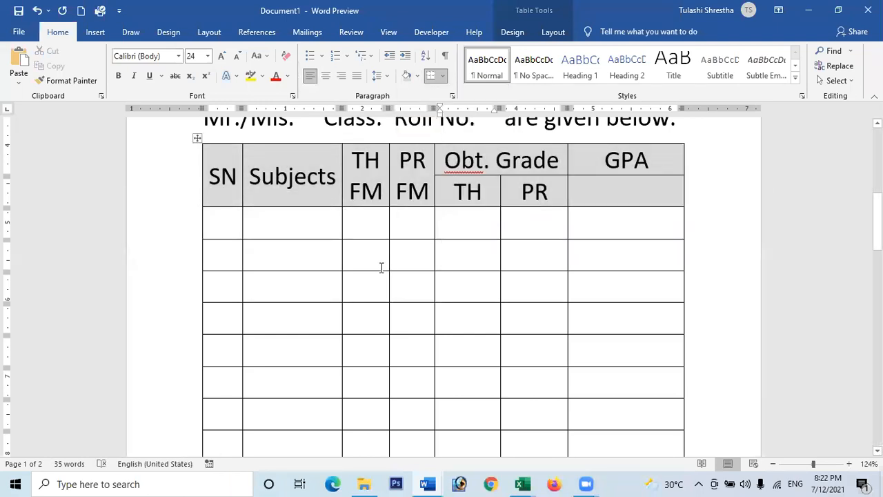
# Number the first three body rows 1, 2 and 3 in the SN column
pyautogui.click(227, 221)
pyautogui.write('1')
pyautogui.press('Down')
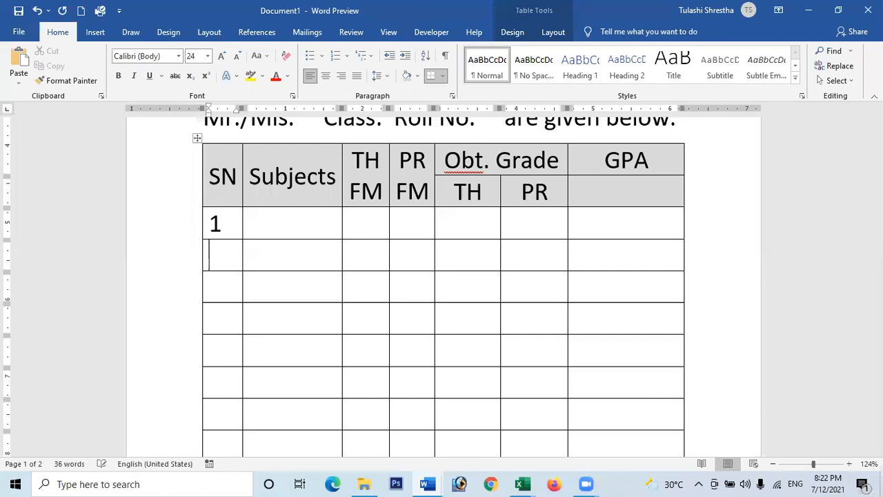
pyautogui.write('2')
pyautogui.write('3')
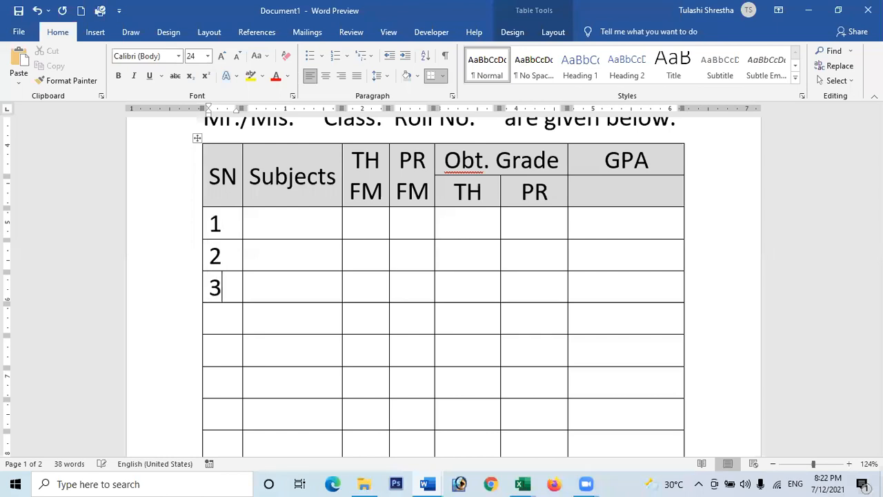
# Enter the subjects Nepali, English and Maths in rows 1 to 3 of the Subjects column
pyautogui.click(297, 222)
pyautogui.write('En')
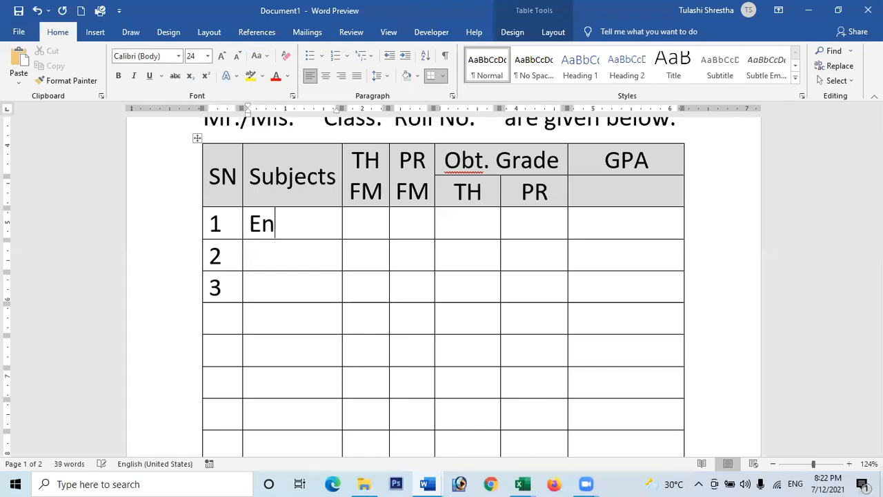
pyautogui.write('ig')
pyautogui.press('BackSpace')
pyautogui.press('BackSpace')
pyautogui.press('BackSpace')
pyautogui.press('BackSpace')
pyautogui.write('Nepali')
pyautogui.press('Down')
pyautogui.write('Eng')
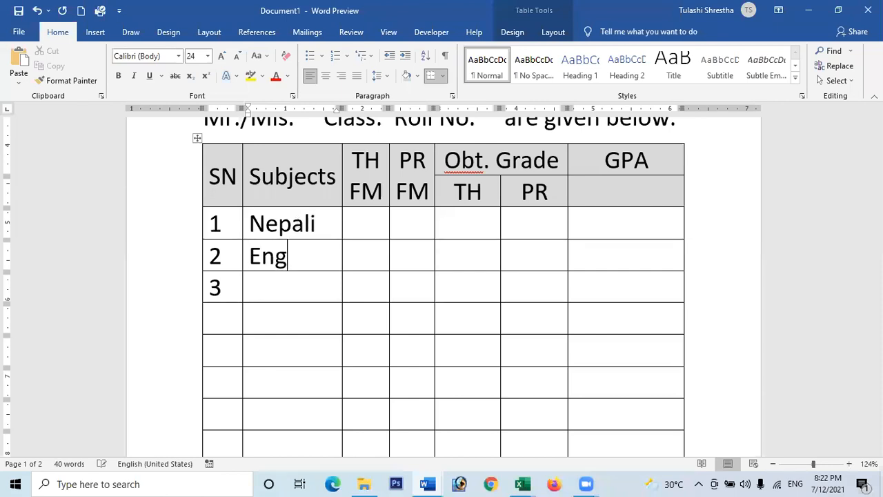
pyautogui.write('lish')
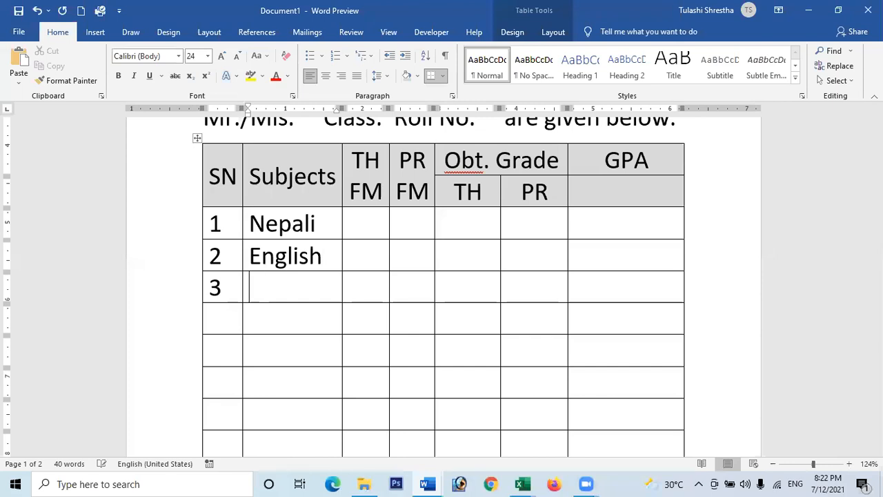
pyautogui.press('Down')
pyautogui.write('Maths')
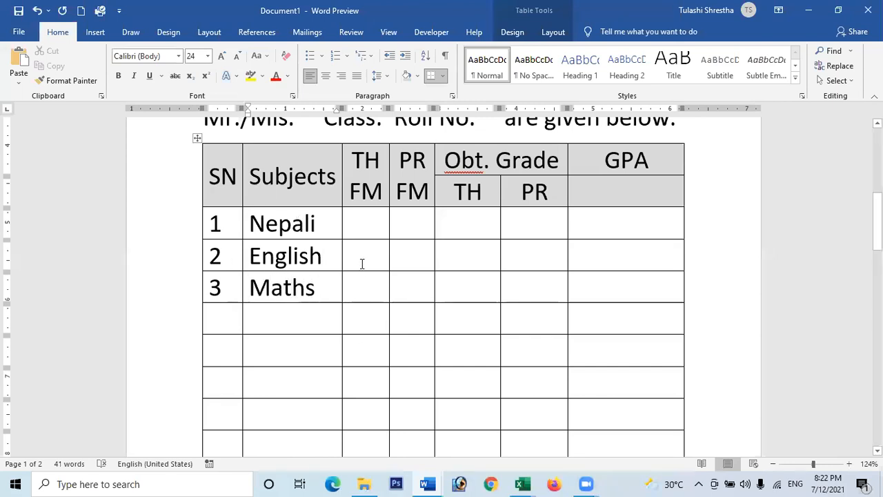
pyautogui.click(360, 221)
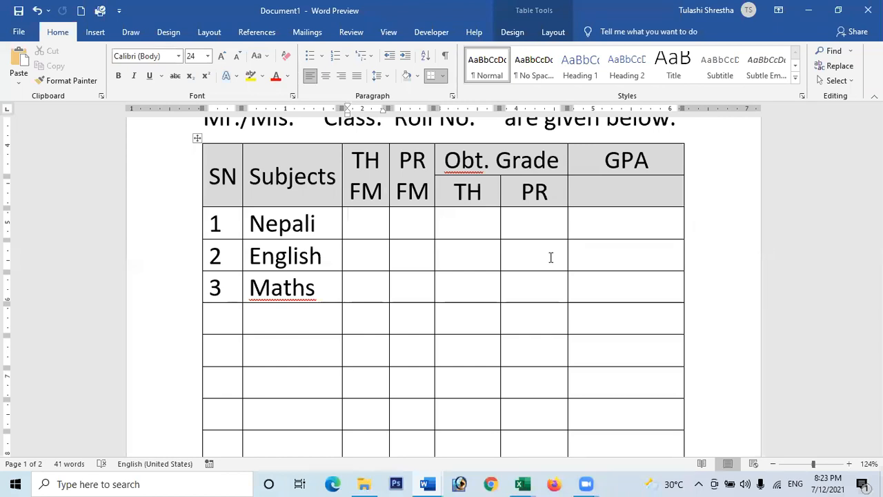
pyautogui.click(615, 193)
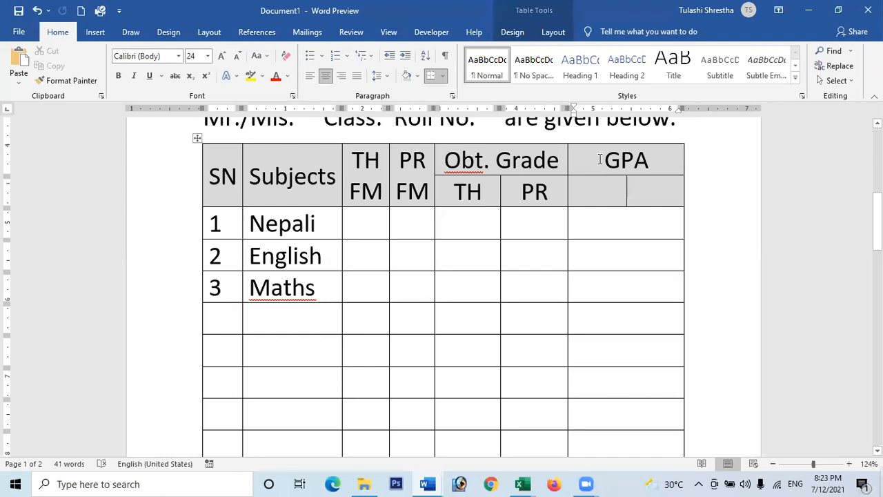
pyautogui.click(618, 225)
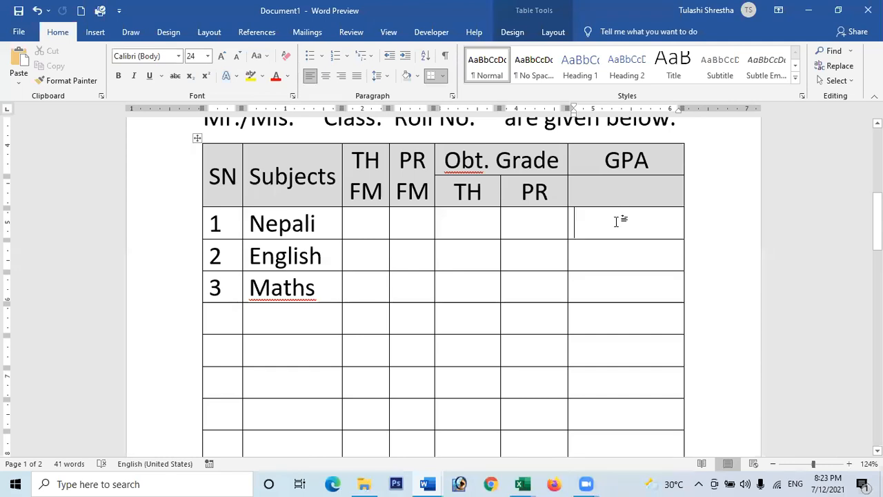
# Merge the GPA header cell with the empty header cell directly below it
pyautogui.scroll(1, 620, 231)
pyautogui.scroll(1, 620, 226)
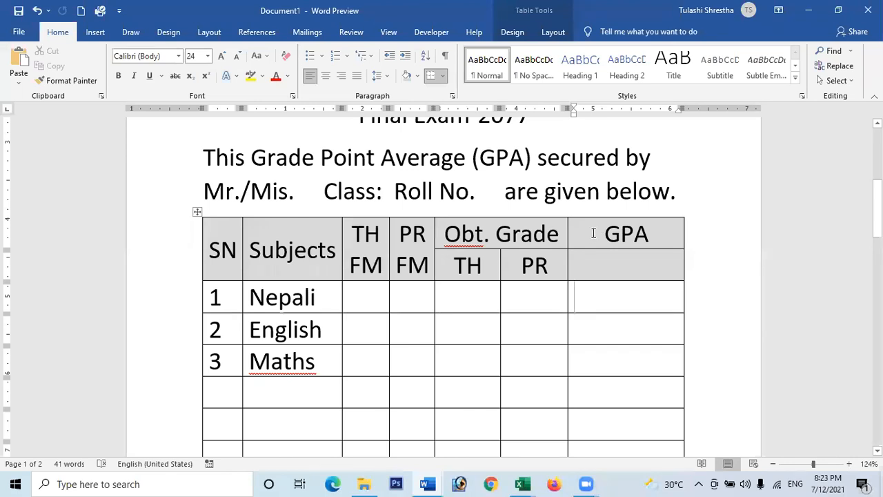
pyautogui.click(605, 235)
pyautogui.moveTo(606, 235); pyautogui.dragTo(647, 260)
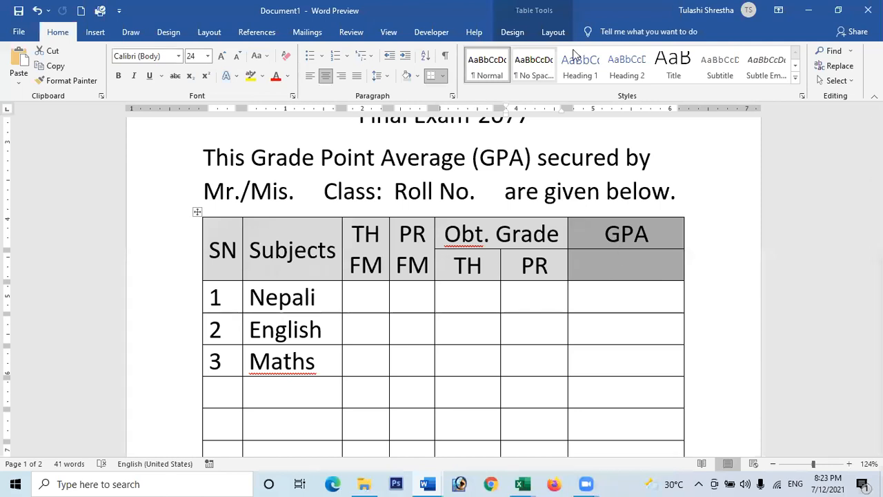
pyautogui.click(556, 32)
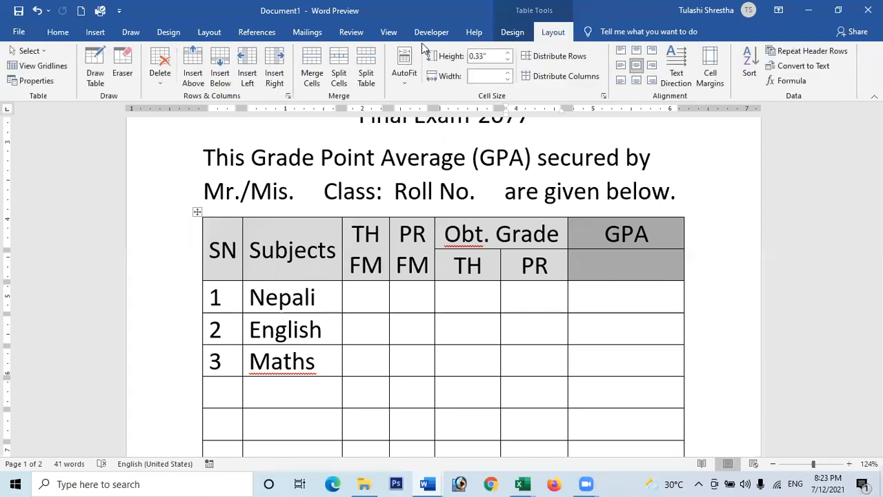
pyautogui.click(311, 69)
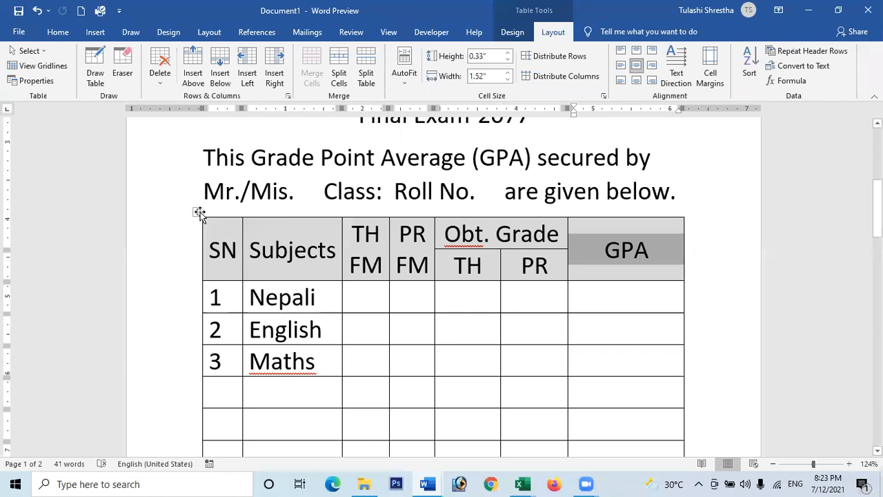
pyautogui.click(360, 295)
pyautogui.click(270, 256)
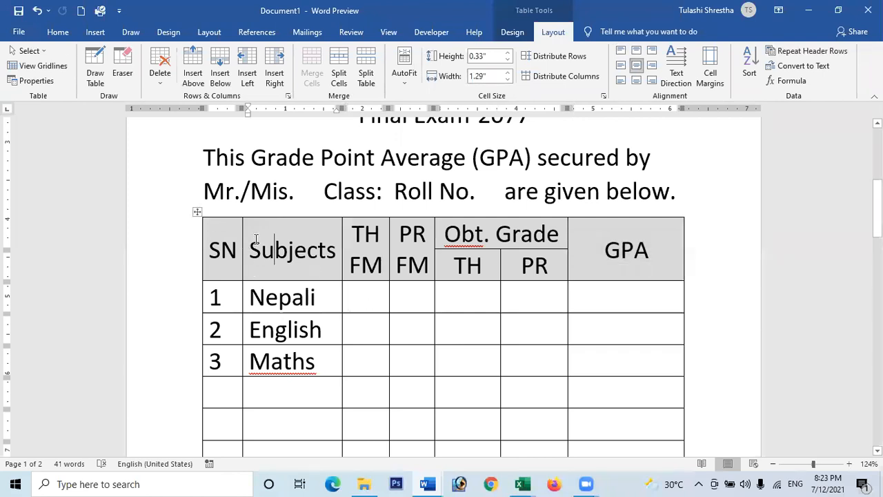
# Change the font of the entire grades table to Times New Roman
pyautogui.click(197, 212)
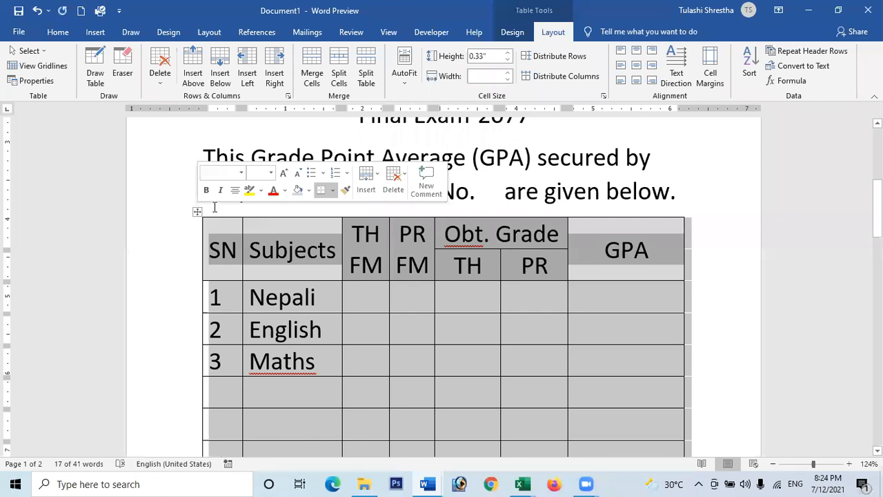
pyautogui.click(61, 32)
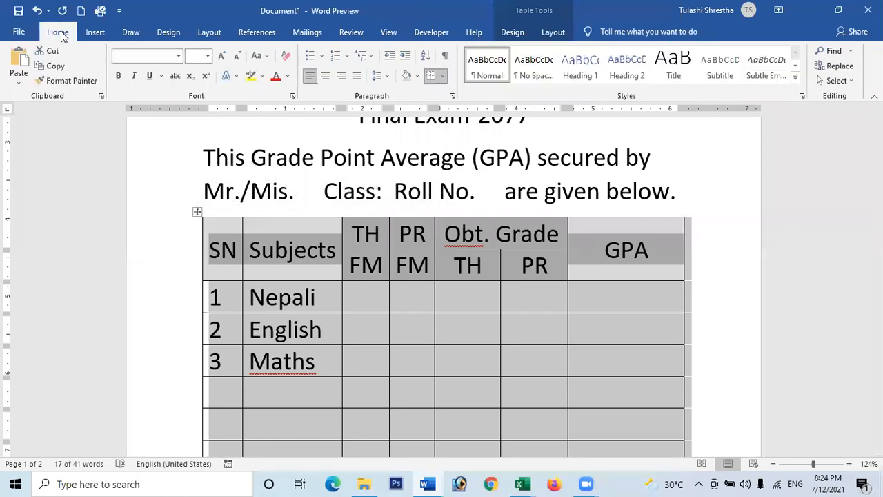
pyautogui.click(179, 57)
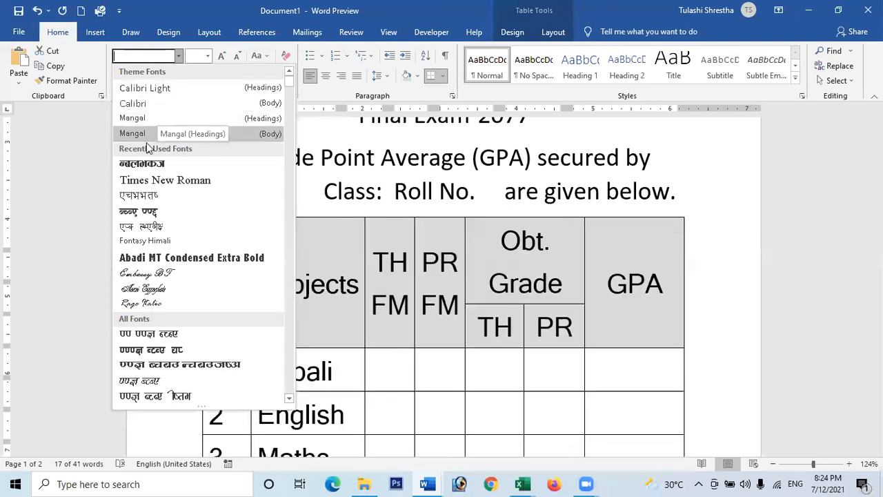
pyautogui.click(150, 180)
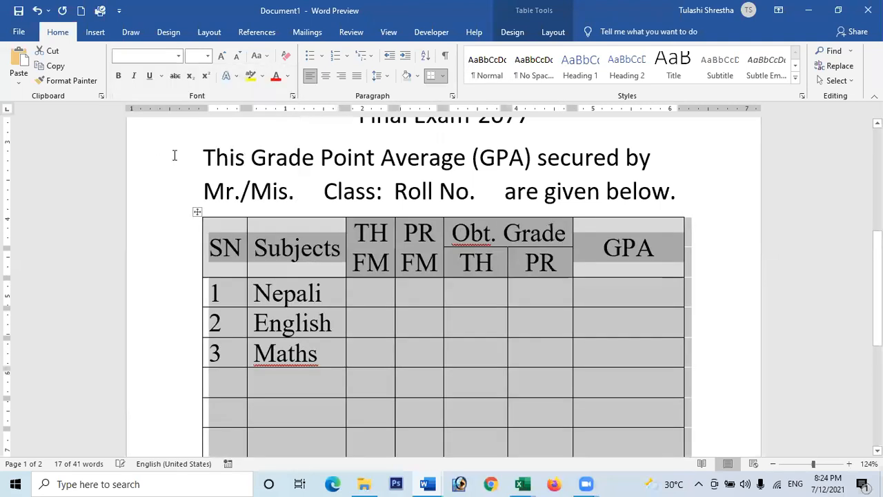
pyautogui.scroll(-4, 417, 300)
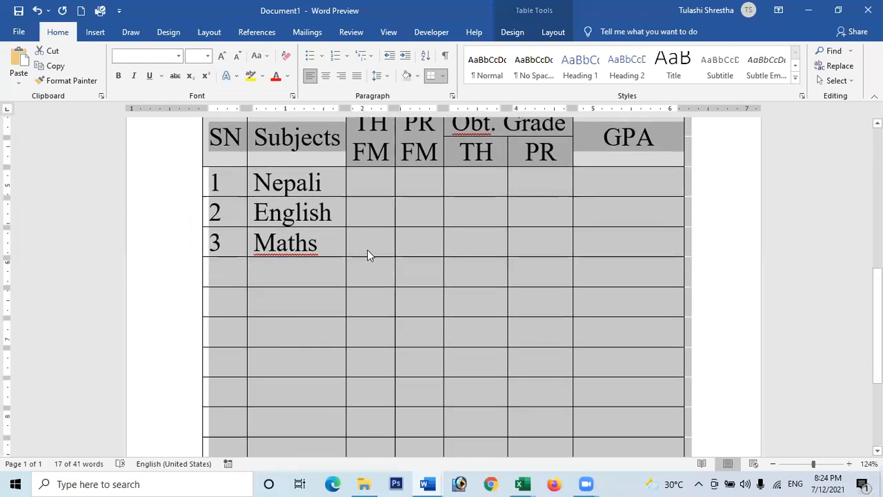
pyautogui.scroll(2, 369, 253)
pyautogui.scroll(1, 369, 255)
pyautogui.click(369, 263)
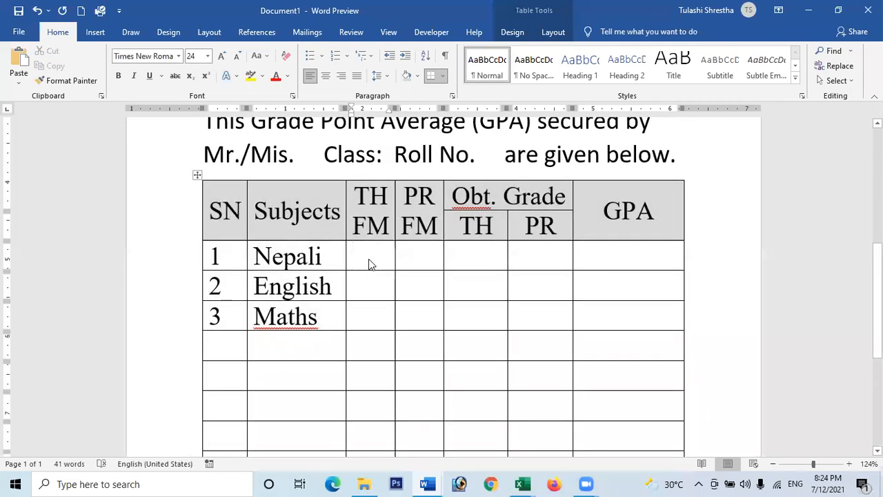
# Delete the last seven empty table rows, keeping one blank row below Maths
pyautogui.scroll(-3, 438, 308)
pyautogui.scroll(-5, 438, 308)
pyautogui.scroll(3, 267, 249)
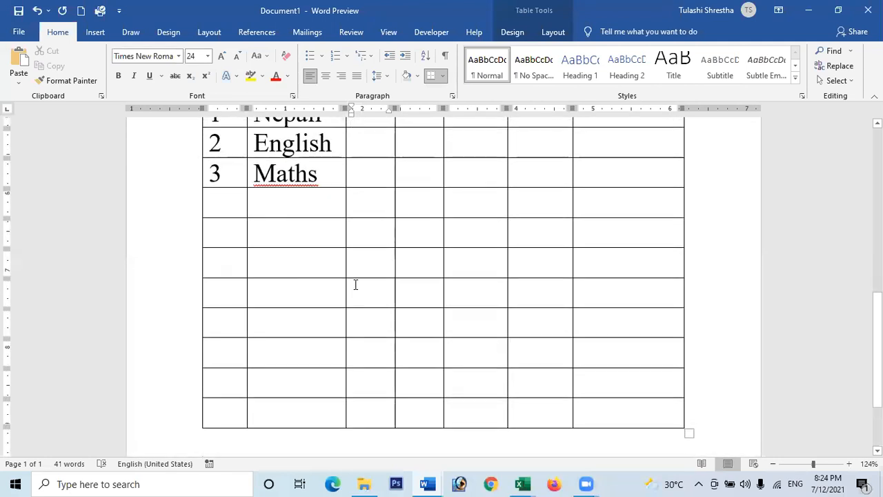
pyautogui.moveTo(229, 263); pyautogui.dragTo(492, 280)
pyautogui.moveTo(233, 229); pyautogui.dragTo(428, 270)
pyautogui.moveTo(558, 277); pyautogui.dragTo(625, 405)
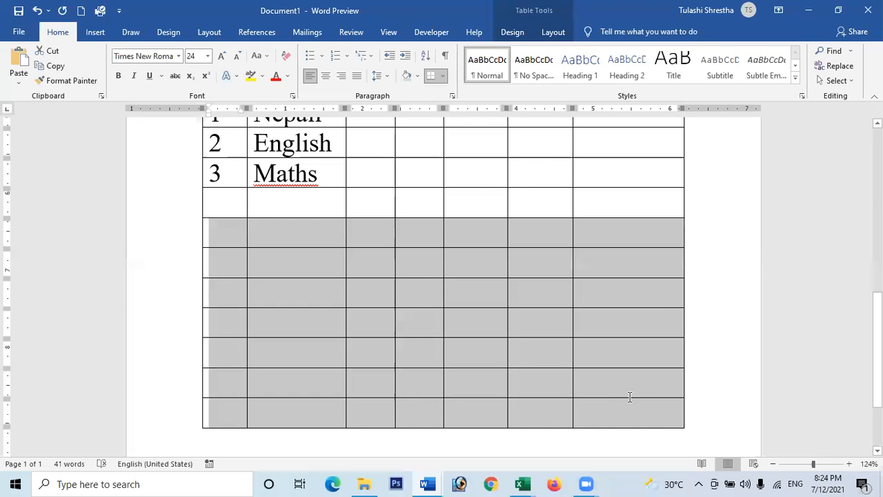
pyautogui.click(555, 33)
pyautogui.click(159, 69)
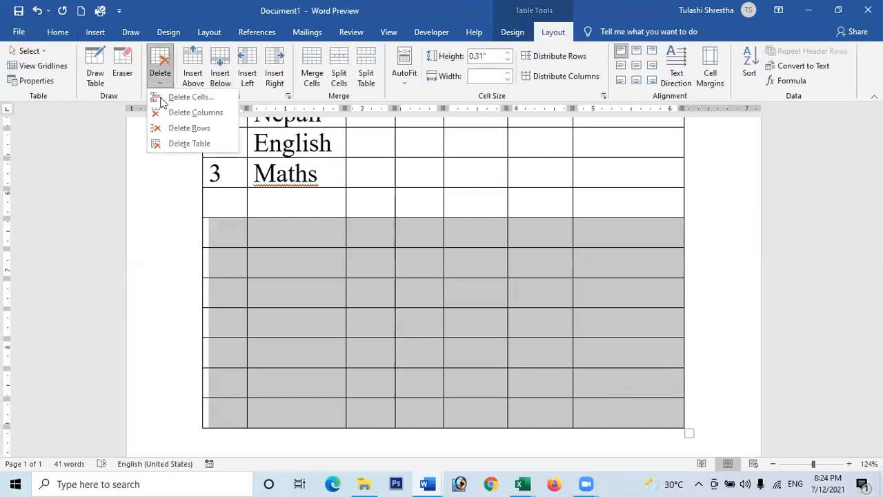
pyautogui.click(181, 128)
# Merge the first six cells of the blank row below Maths, leaving the cell in the GPA column separate
pyautogui.scroll(1, 419, 273)
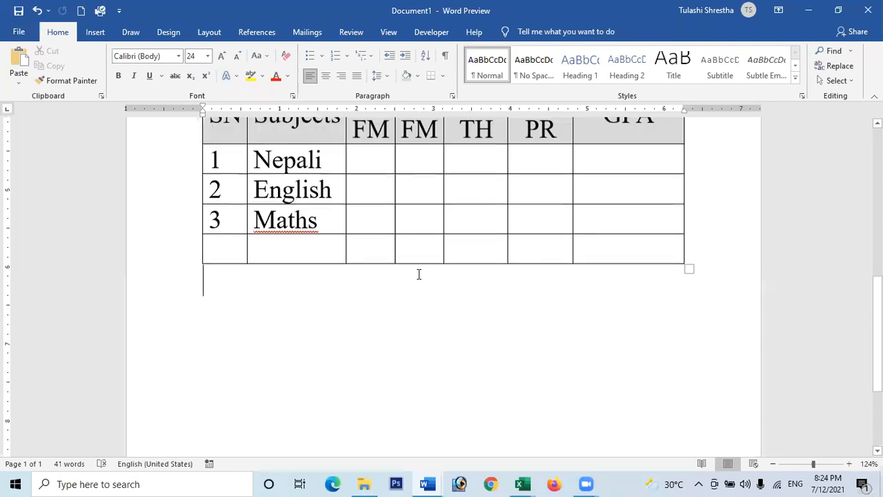
pyautogui.scroll(1, 419, 274)
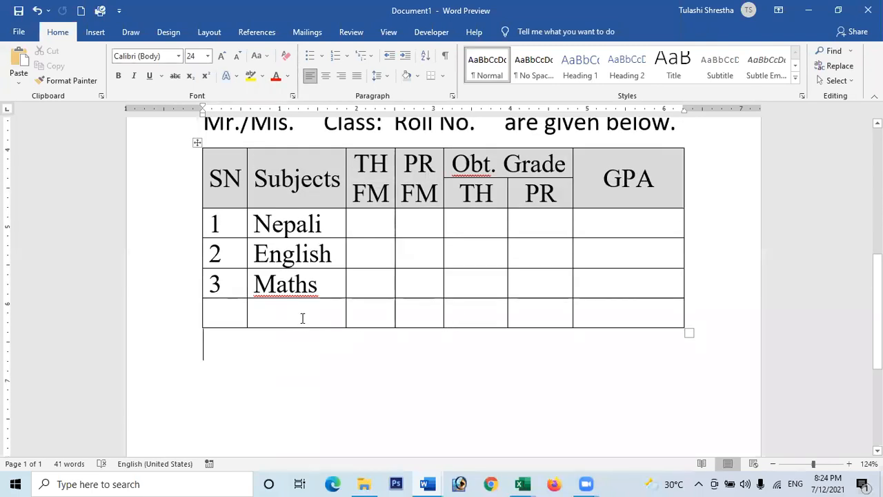
pyautogui.moveTo(237, 313); pyautogui.dragTo(531, 320)
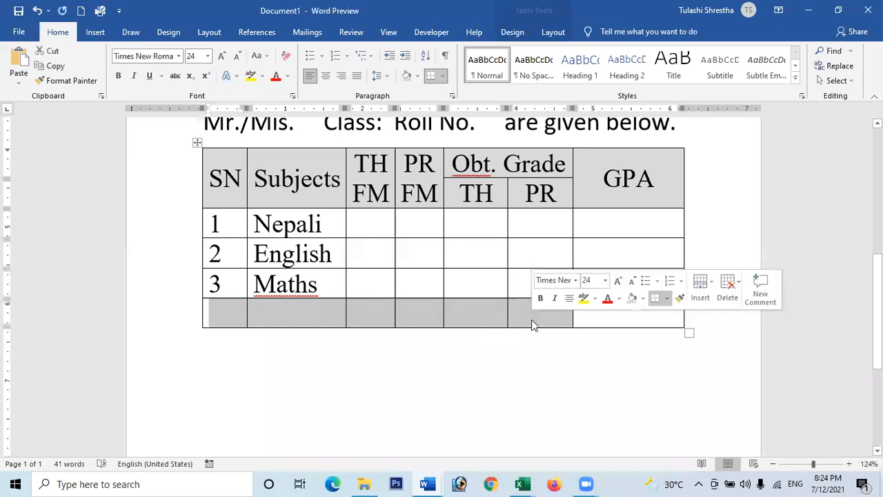
pyautogui.click(556, 32)
pyautogui.click(311, 66)
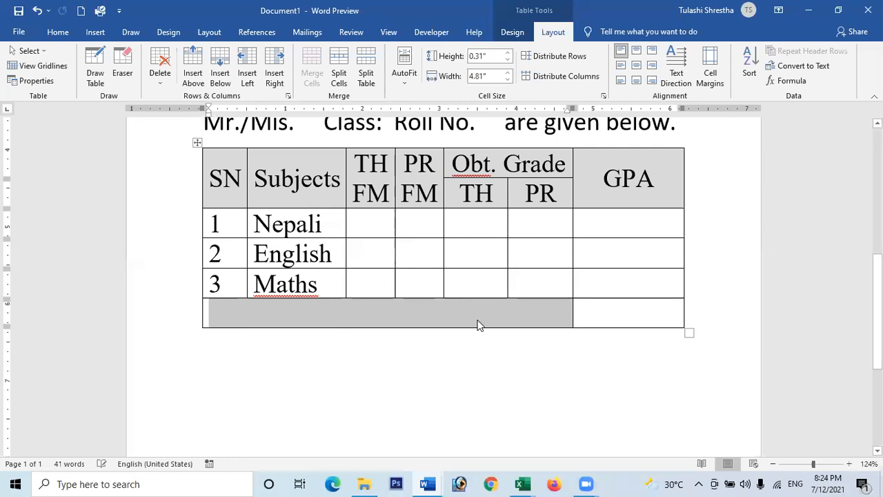
# Enter GPA in the merged cell of the table's last row and align it centre right
pyautogui.click(450, 319)
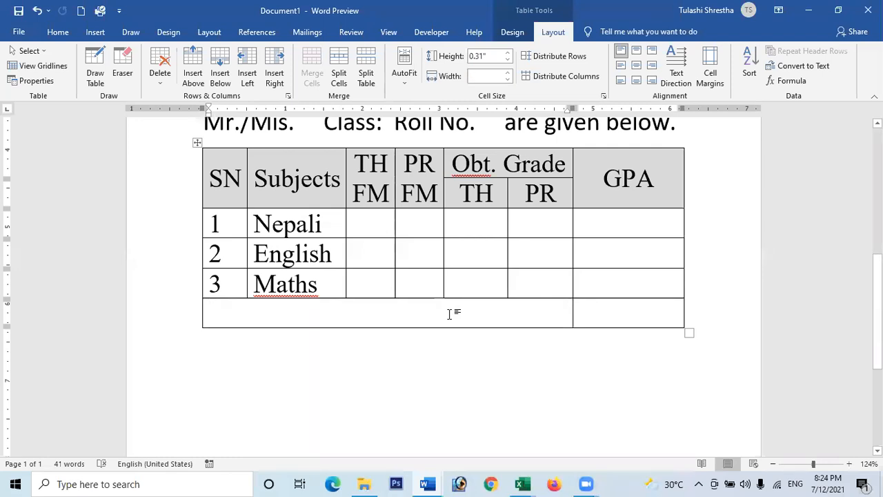
pyautogui.write('GPA')
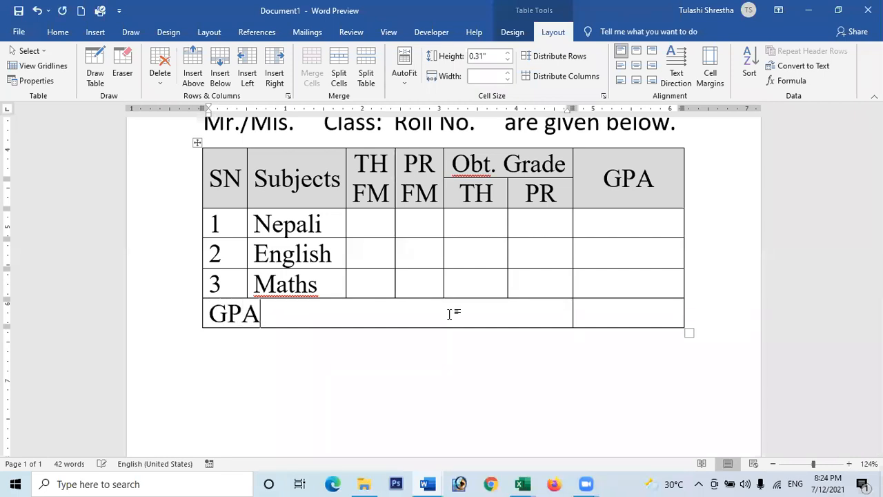
pyautogui.click(651, 65)
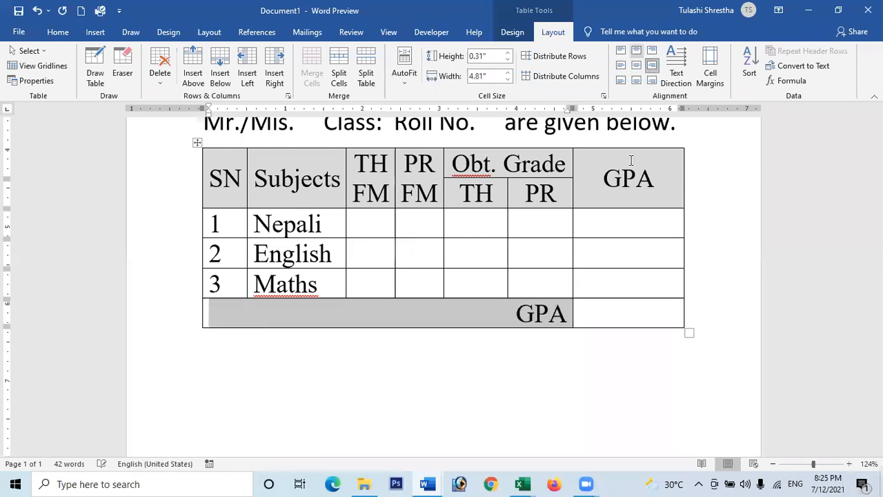
pyautogui.click(564, 341)
pyautogui.scroll(2, 499, 300)
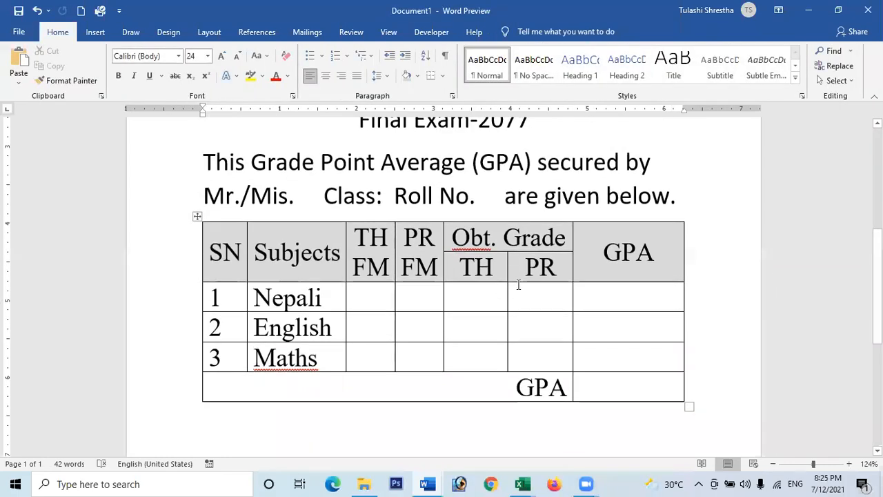
pyautogui.scroll(4, 517, 286)
pyautogui.scroll(-5, 558, 272)
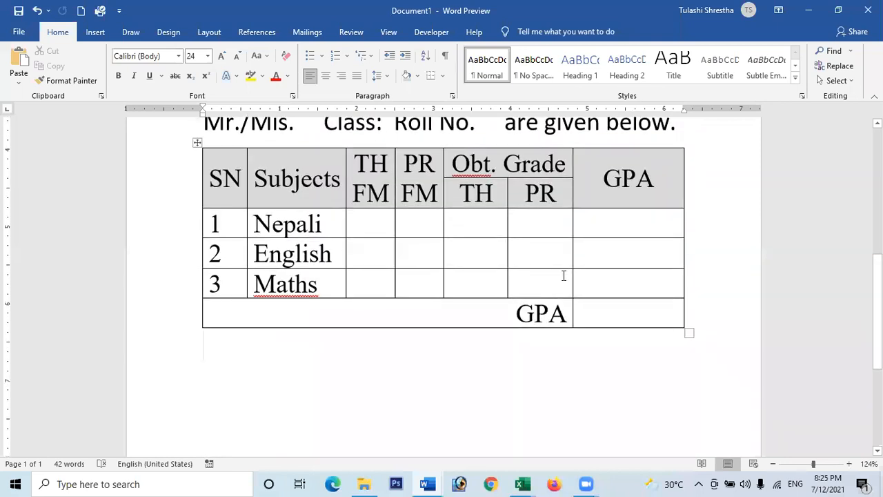
# Start saving the document to the STFT folder on the Desktop and create a new subfolder named Stft there
pyautogui.hotkey('ctrl', 's')
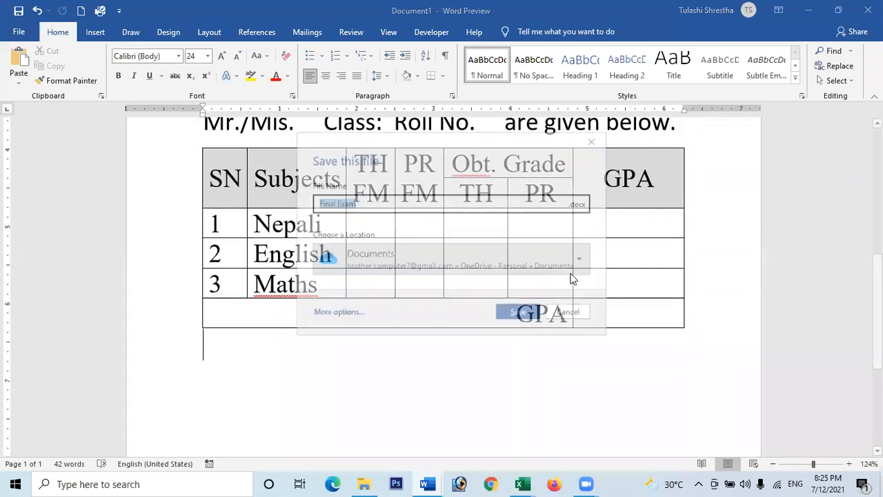
pyautogui.click(334, 315)
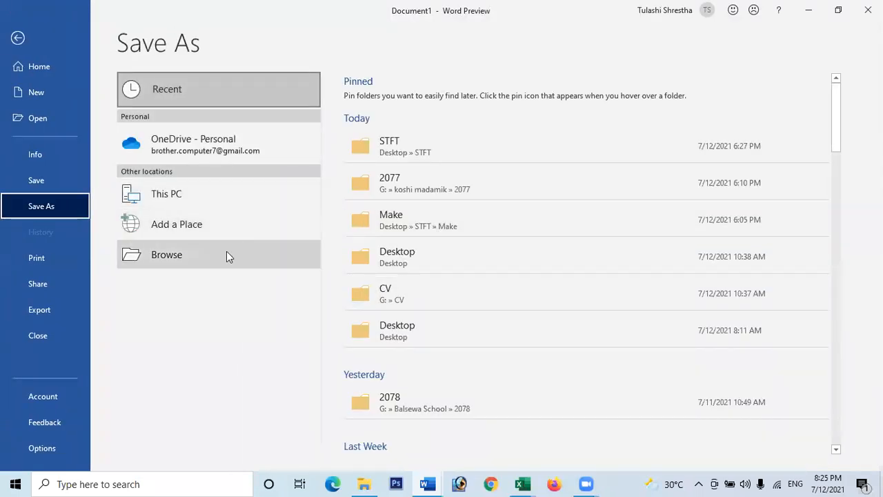
pyautogui.click(399, 145)
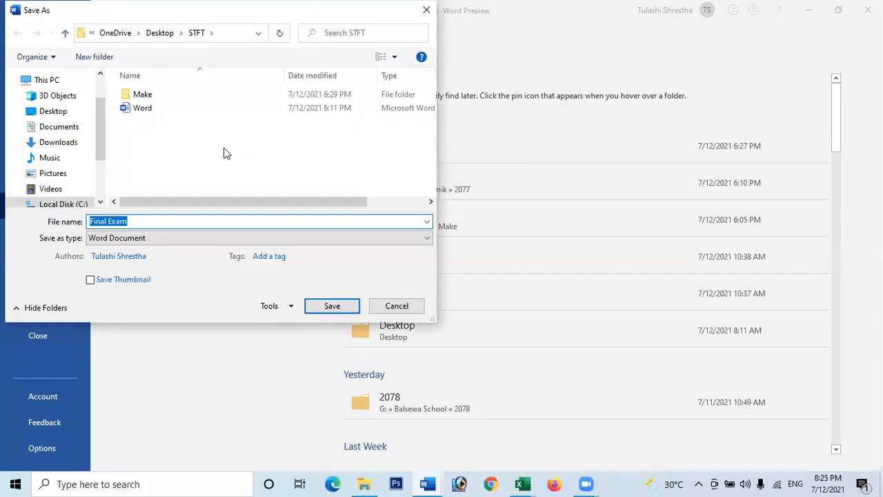
pyautogui.click(89, 59)
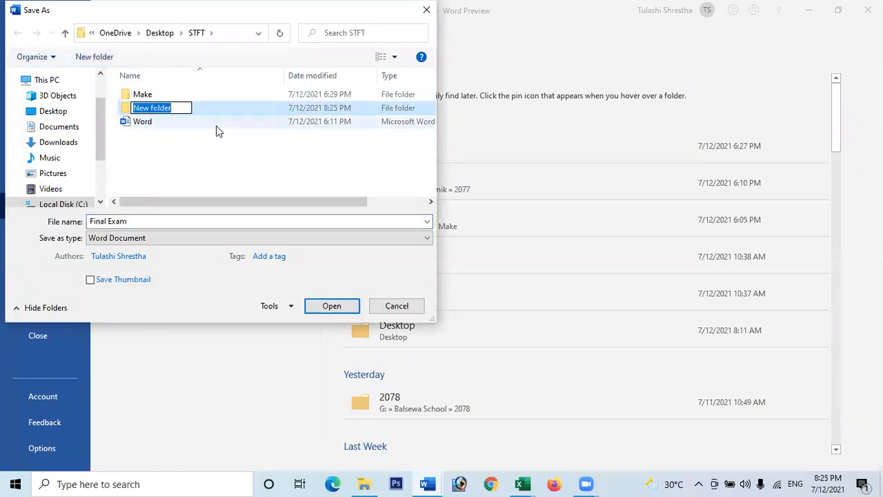
pyautogui.write('Sft')
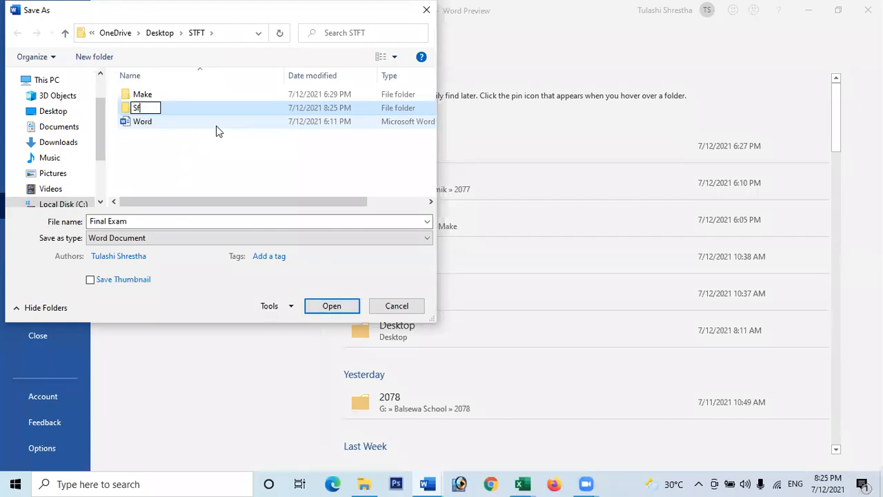
pyautogui.press('BackSpace')
pyautogui.press('BackSpace')
pyautogui.write('tft')
pyautogui.click(330, 310)
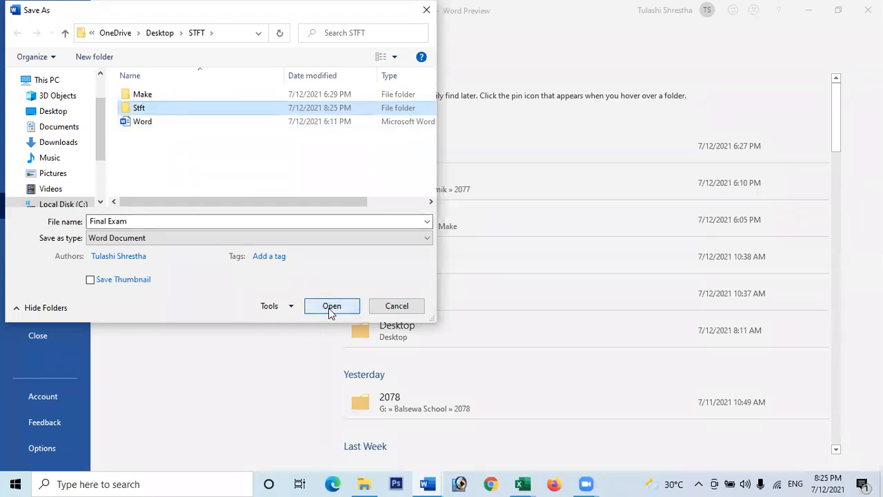
# Save the document in the new Stft folder as a Word Document named "word C"
pyautogui.click(331, 307)
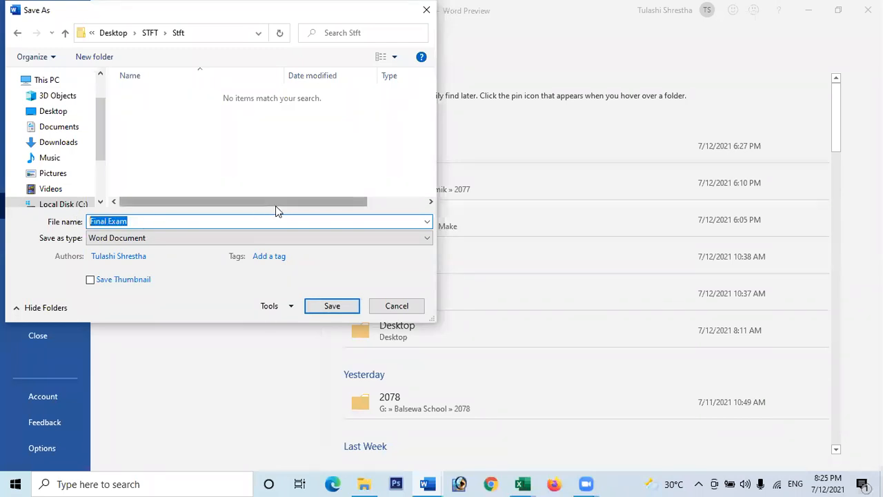
pyautogui.write('wor')
pyautogui.write('d C')
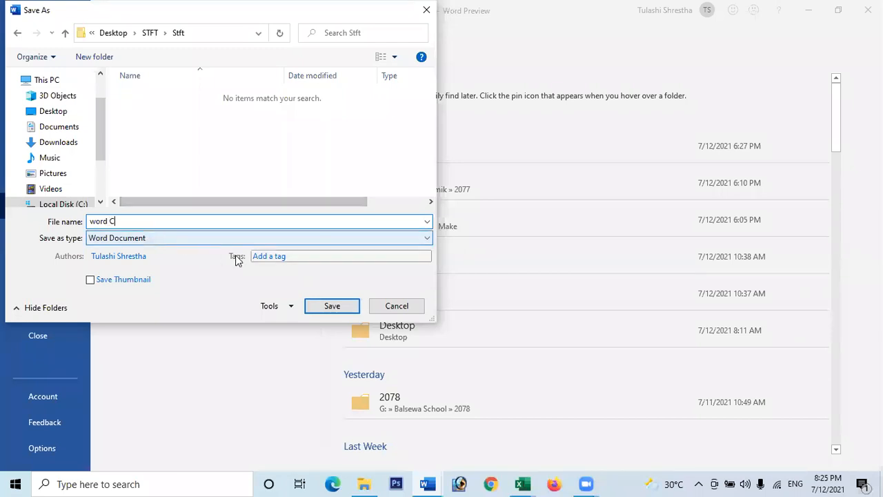
pyautogui.click(331, 308)
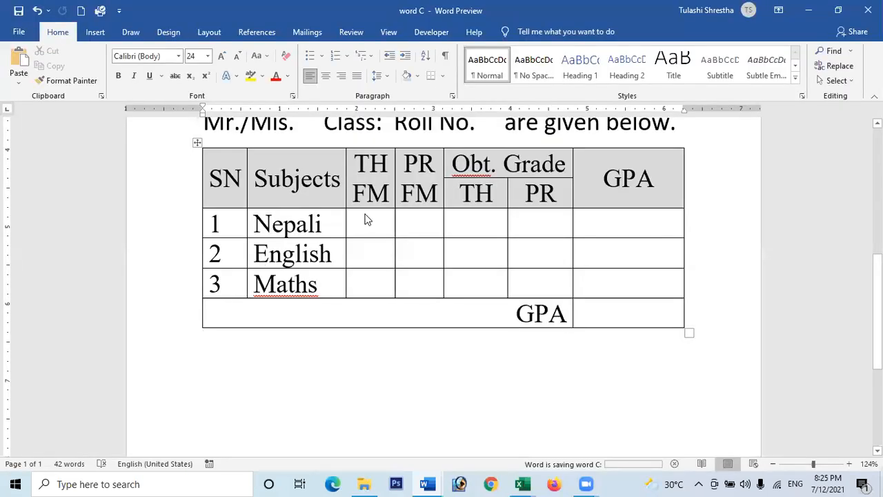
pyautogui.scroll(5, 596, 291)
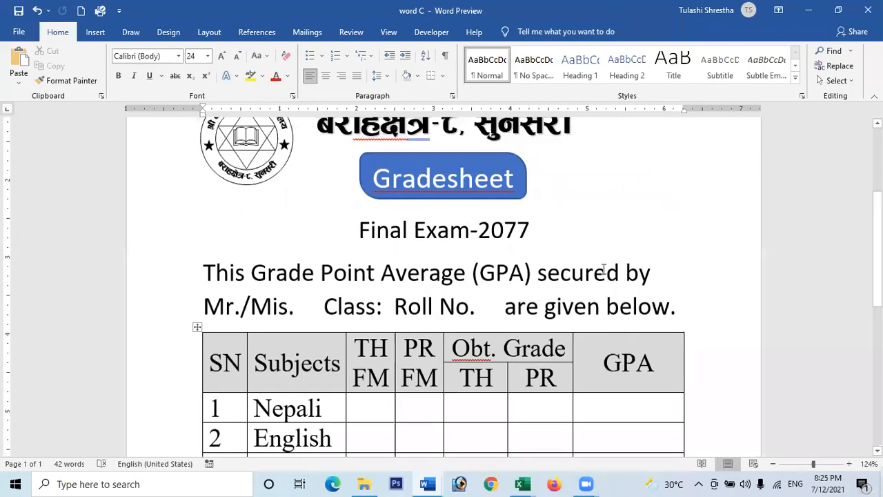